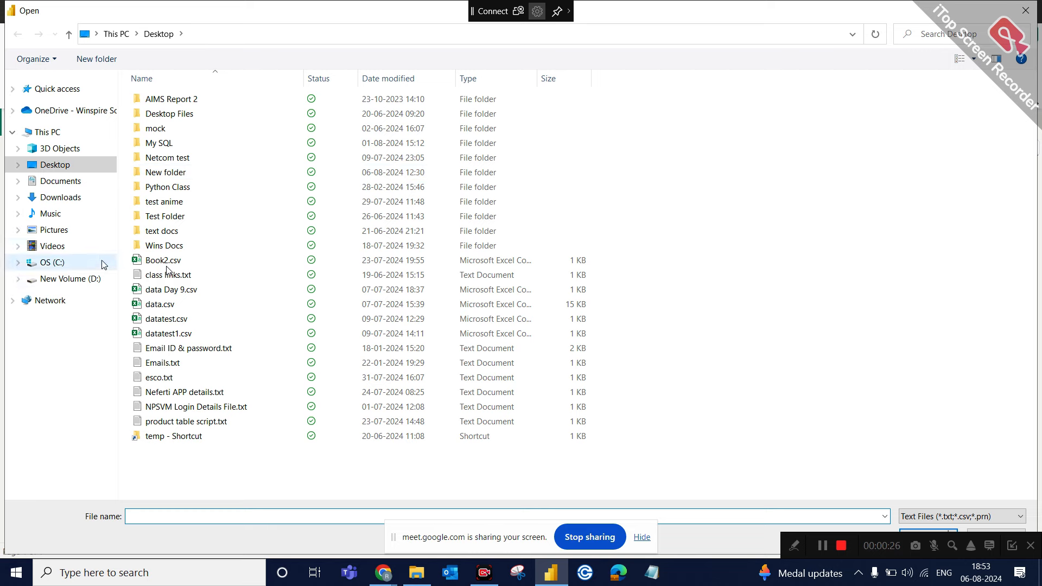
Step: Browse to the PowerBI Course folder inside the PowerBI folder on New Volume (D:)
click(101, 278)
scroll(251, 382, down, 4)
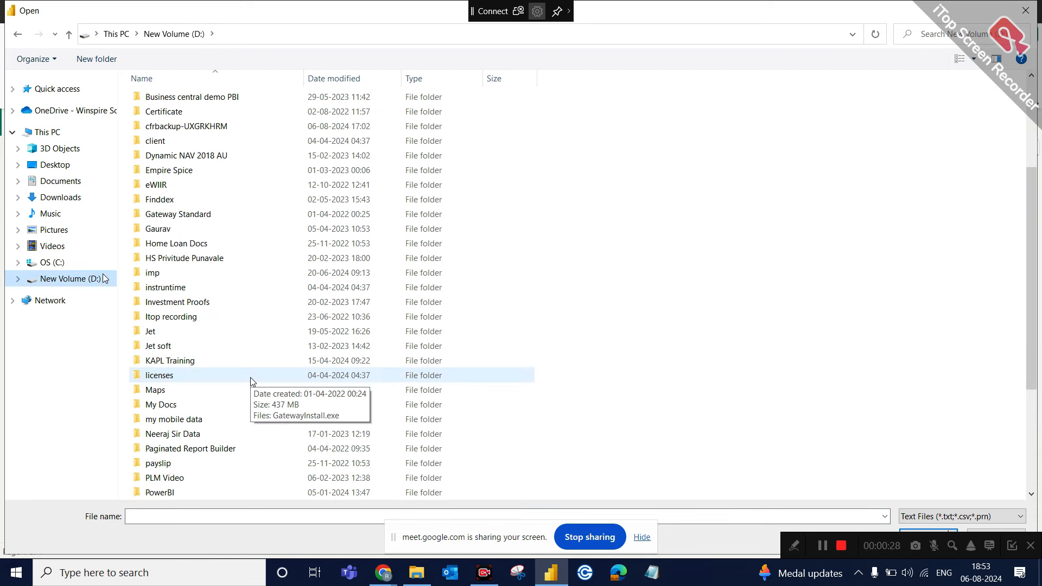
scroll(251, 382, down, 2)
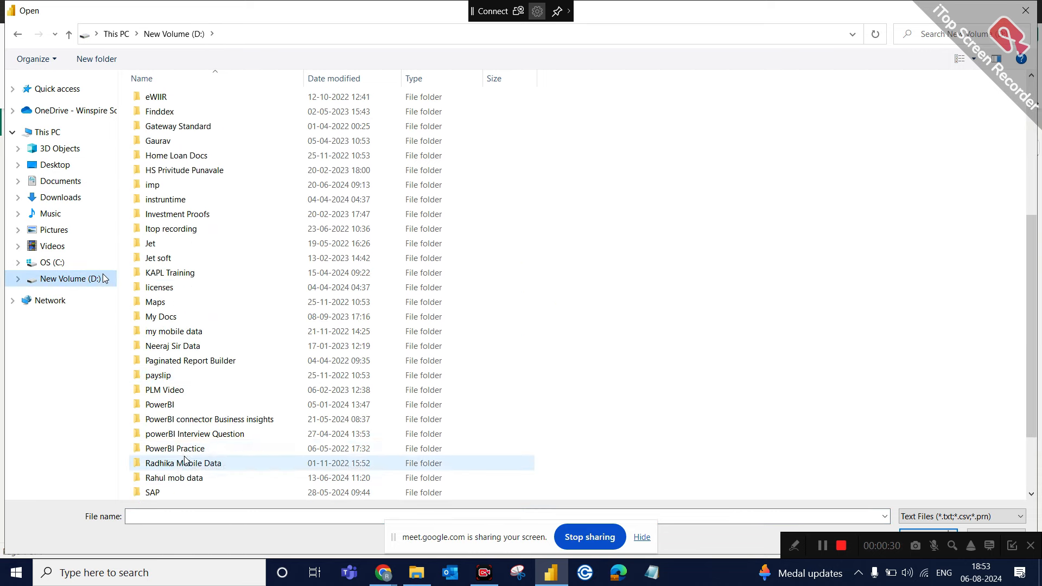
scroll(184, 434, down, 2)
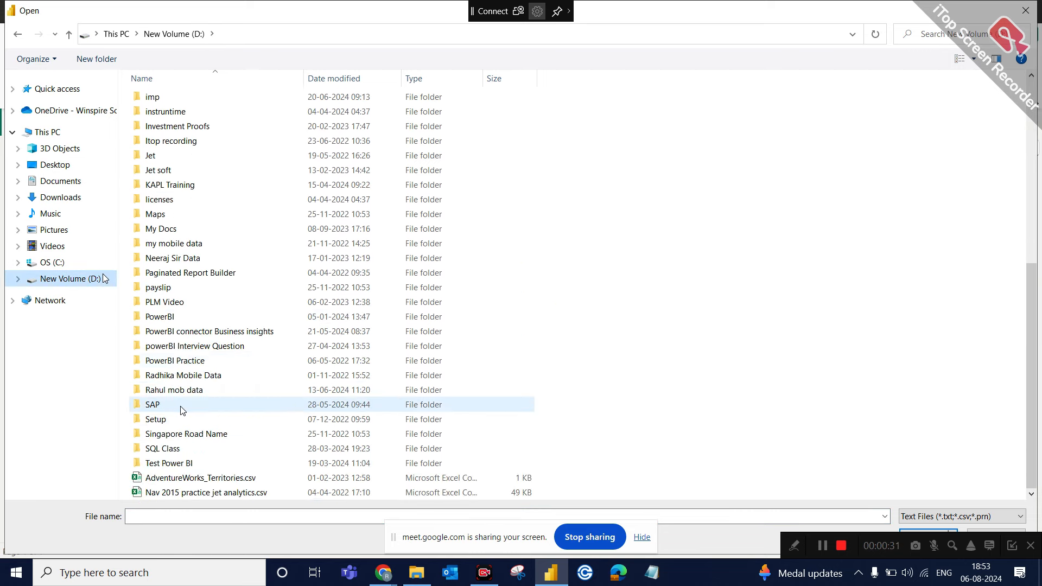
double_click(195, 319)
double_click(186, 99)
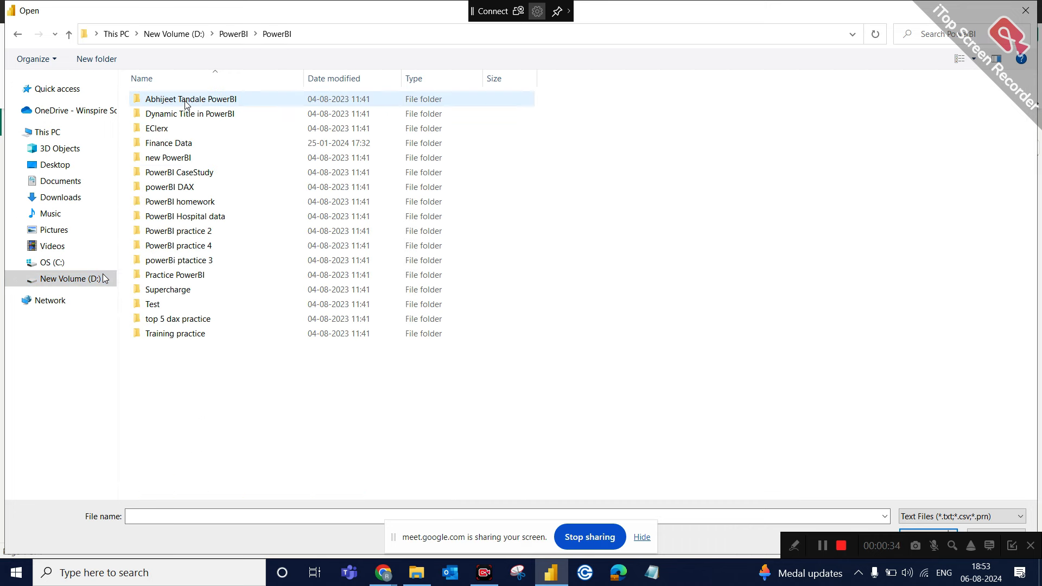
click(18, 34)
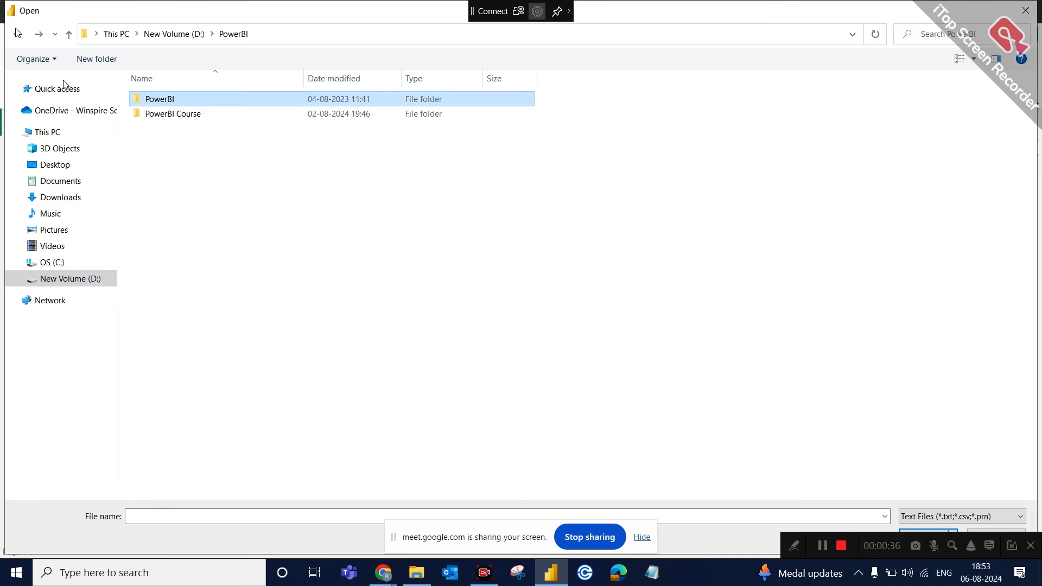
click(176, 115)
double_click(177, 115)
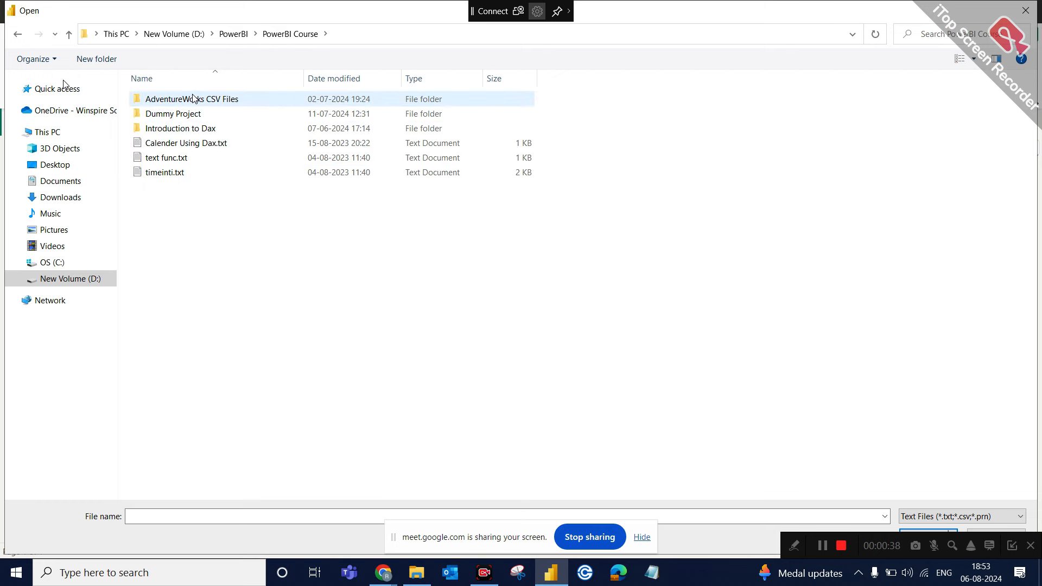
Step: Open AdventureWorks_Customers.csv from the AdventureWorks CSV Files folder and bring it into the query editor with Transform Data
double_click(193, 99)
click(221, 117)
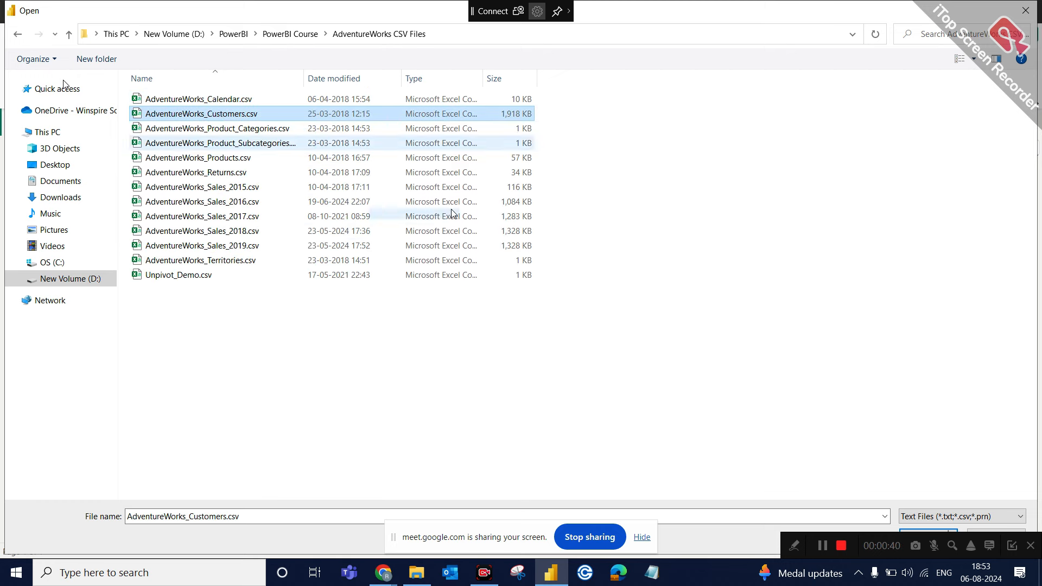
click(905, 532)
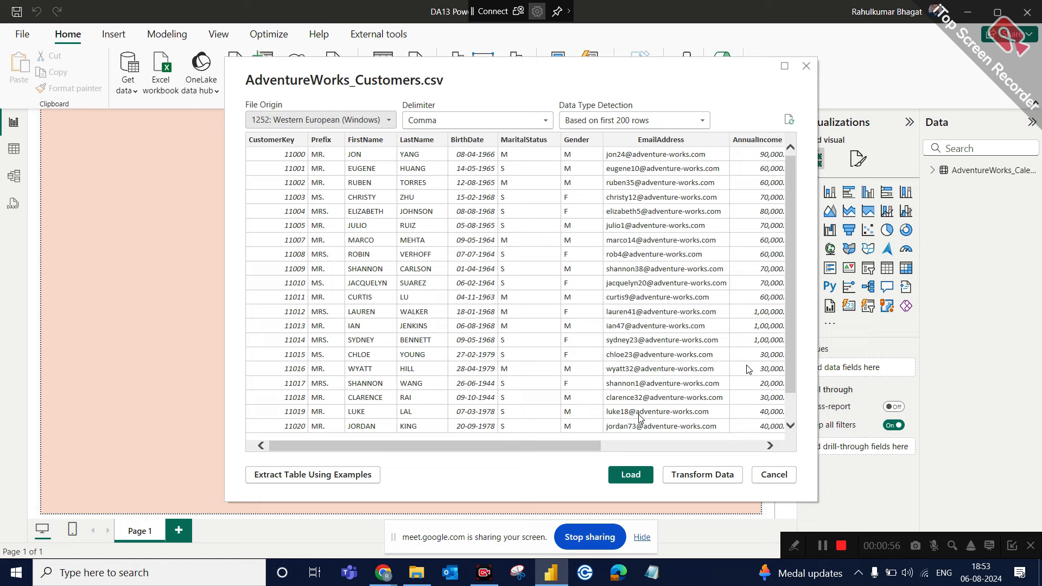
click(715, 479)
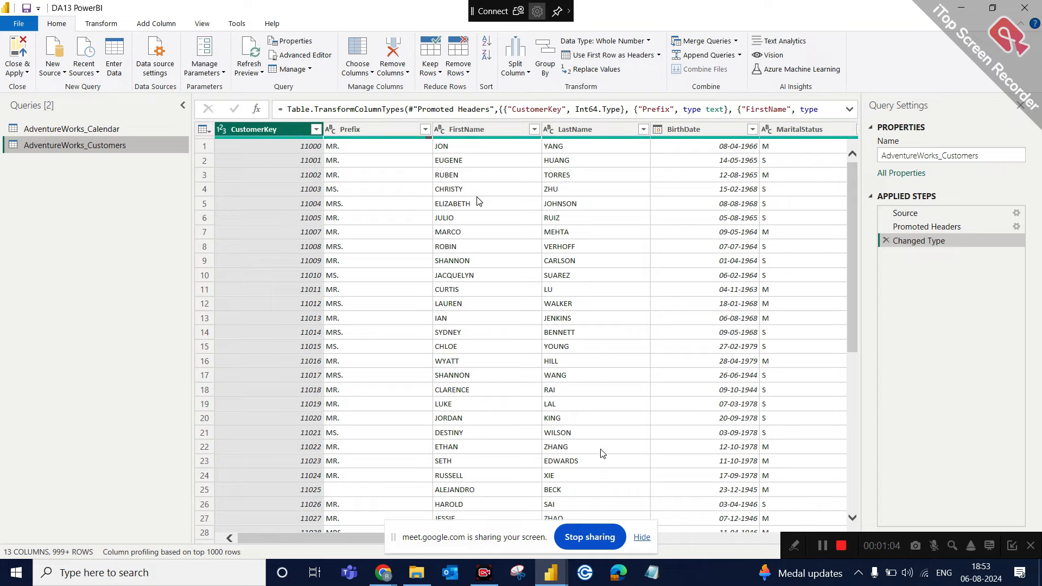
Step: Hide the screen-sharing notice, switch to the Google Meet call and admit the three waiting participants
click(642, 537)
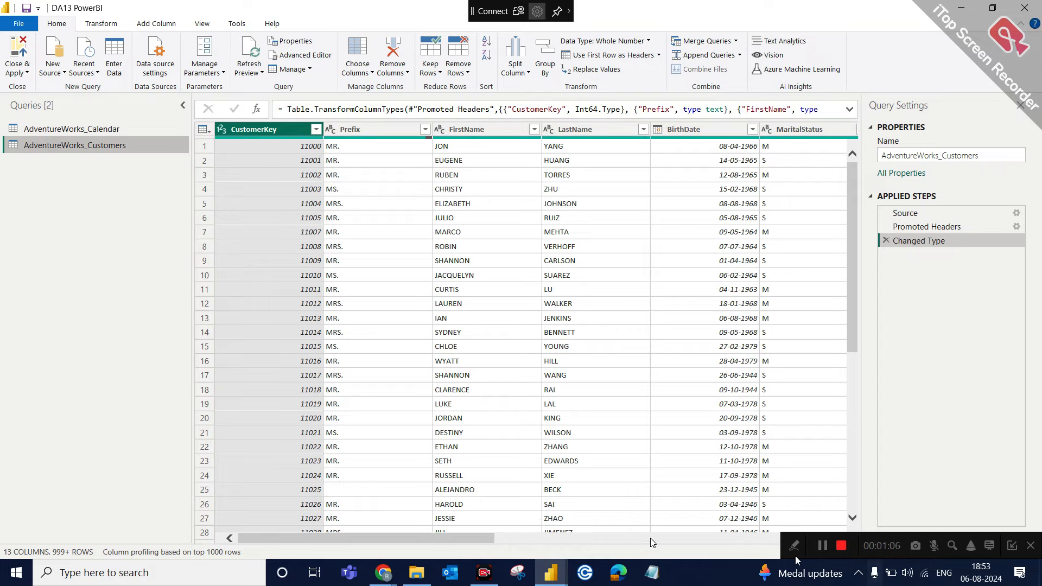
mouse_move(380, 570)
click(306, 508)
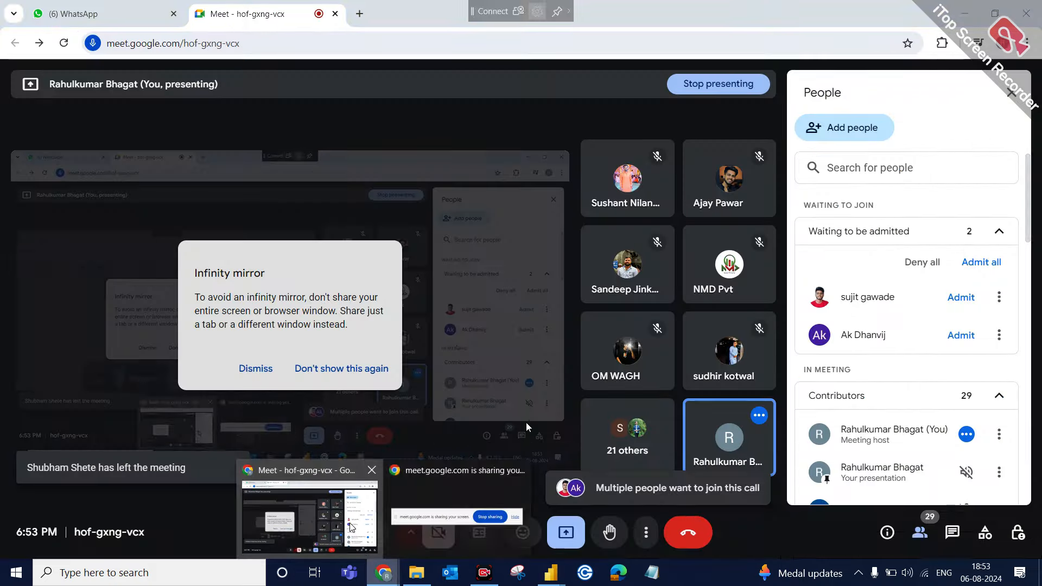
click(963, 300)
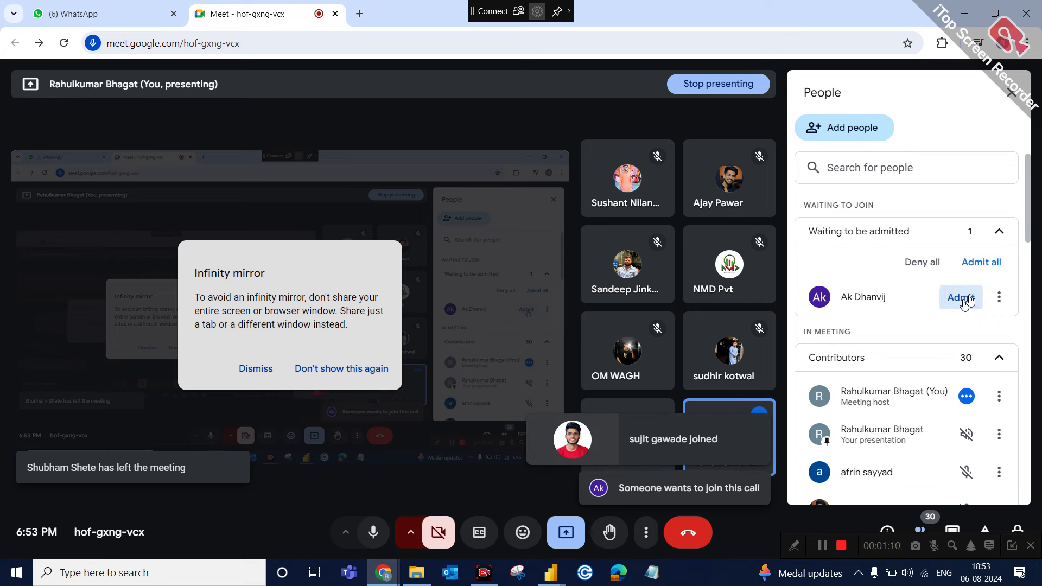
click(962, 298)
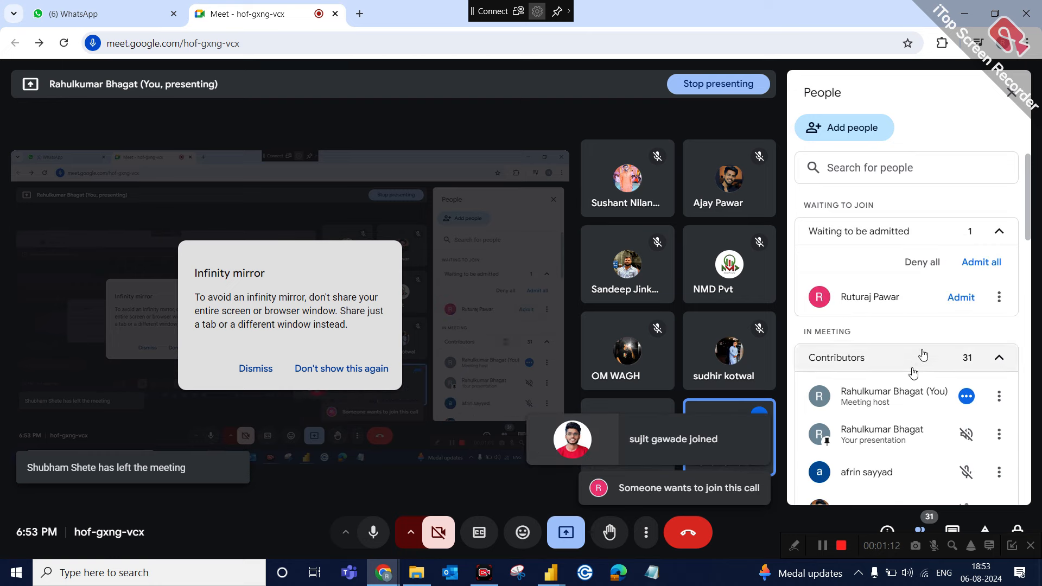
click(961, 299)
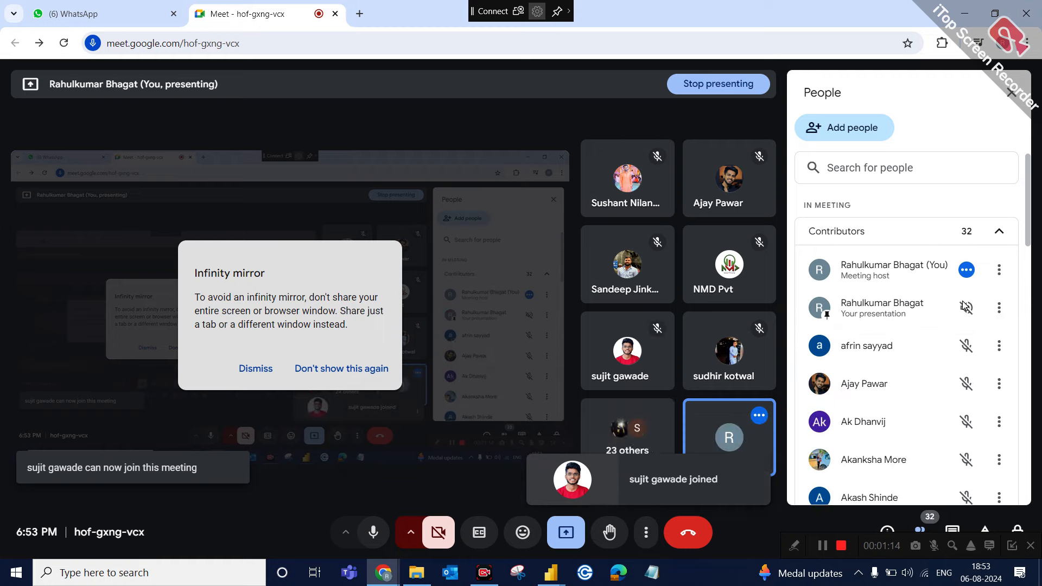
Step: Switch back to the Power Query Editor and examine the Prefix, FirstName and LastName columns of AdventureWorks_Customers
mouse_move(550, 572)
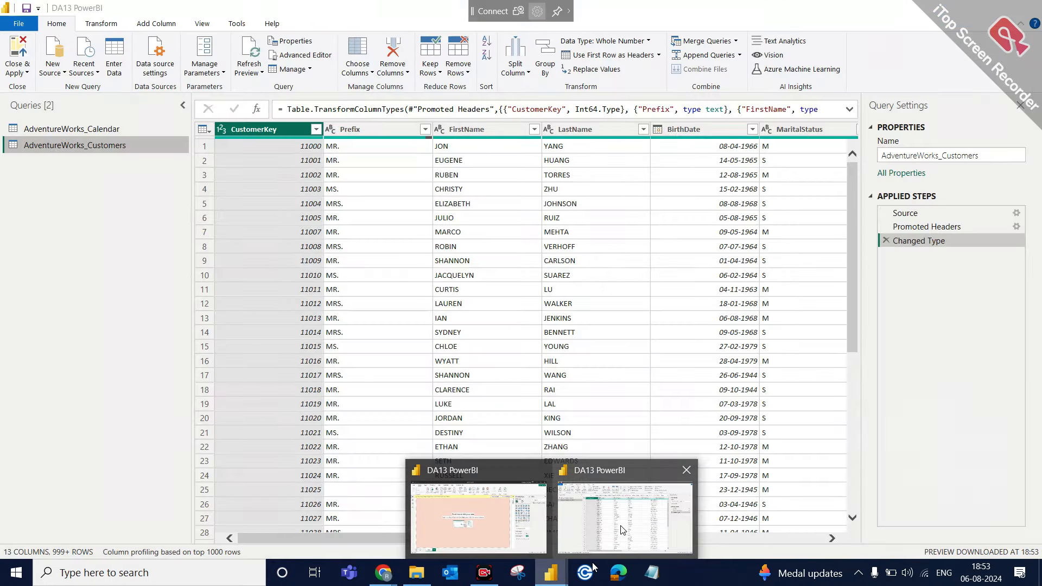
click(622, 529)
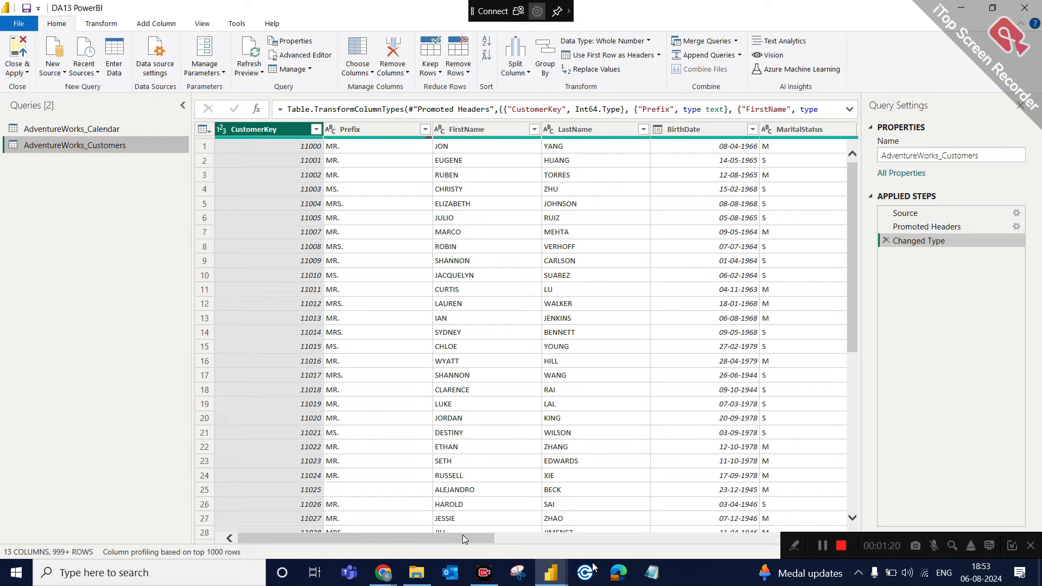
drag(463, 535, 505, 530)
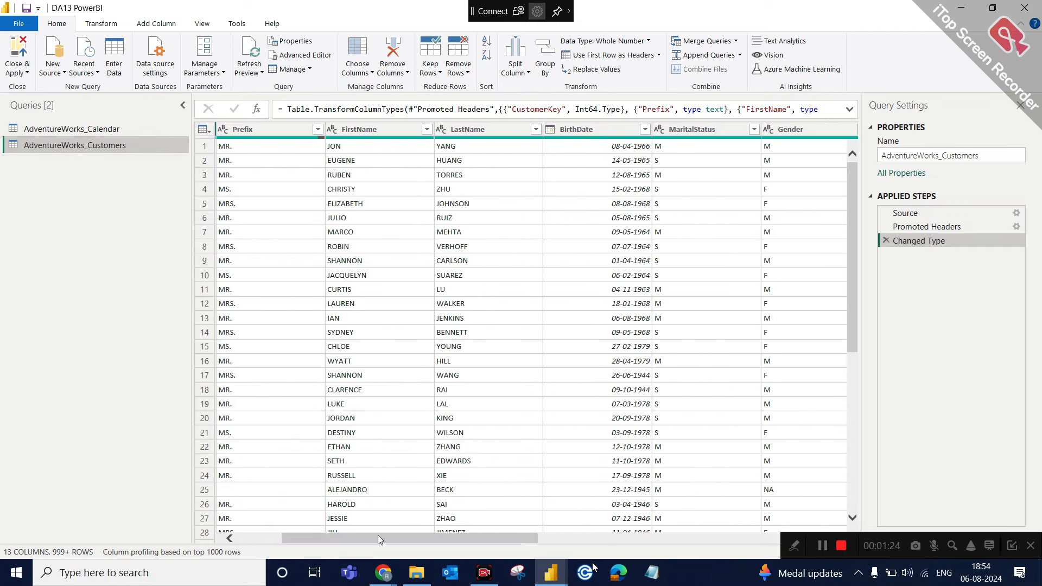
drag(377, 535, 352, 535)
click(328, 129)
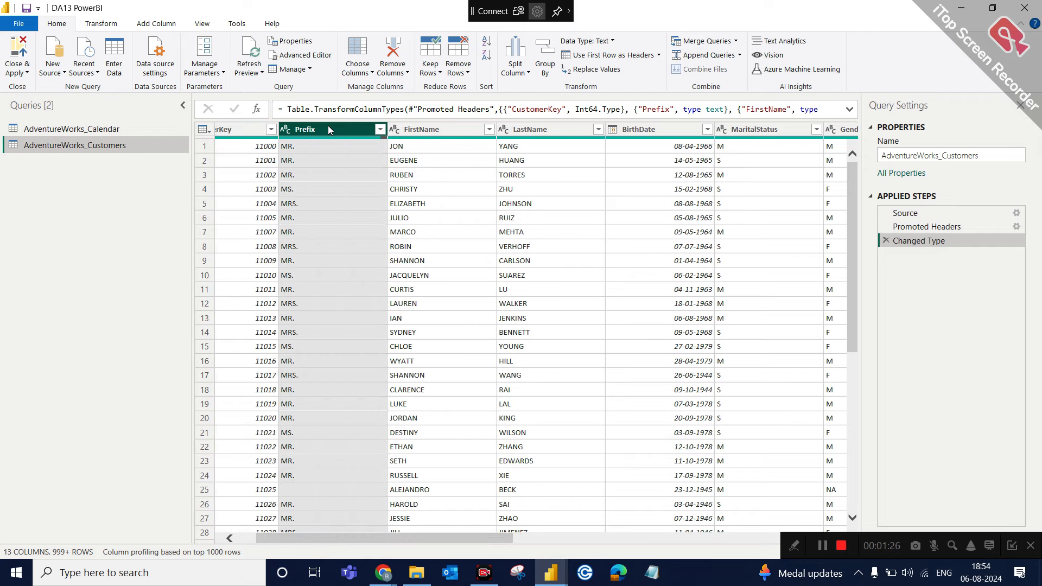
click(421, 132)
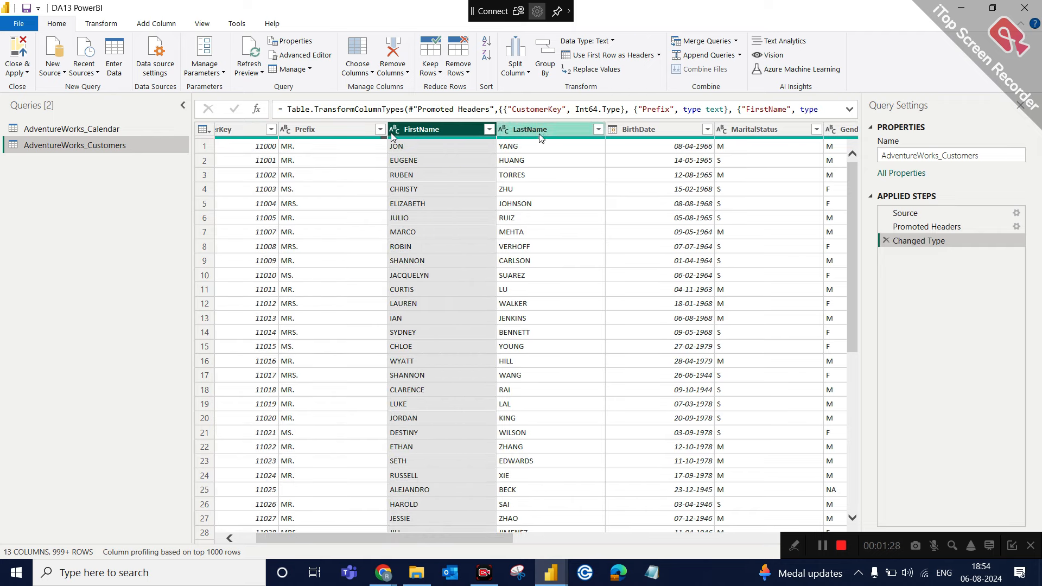
click(539, 133)
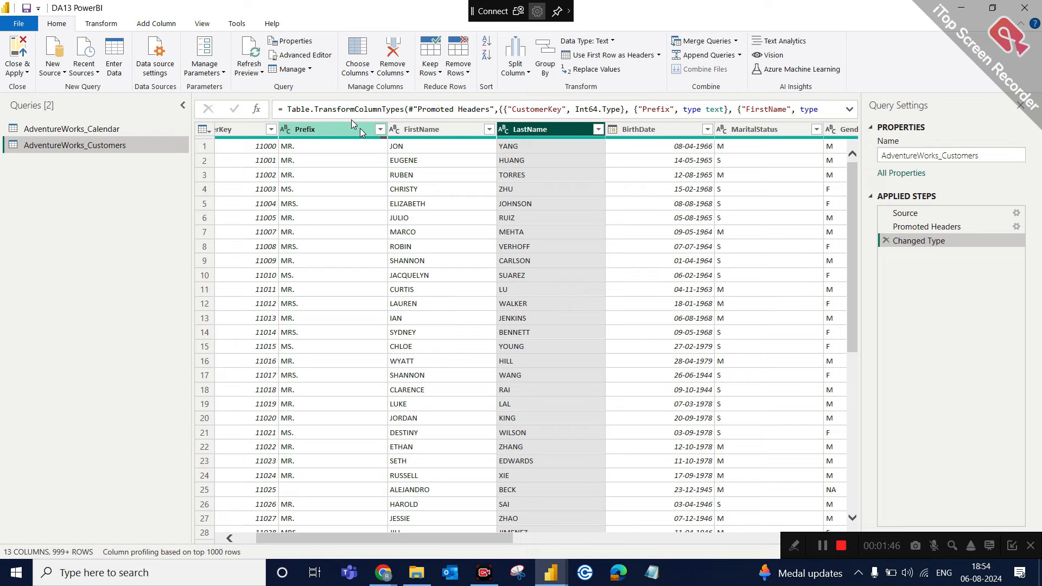
Step: Select the FirstName, Prefix and LastName columns together, in that order, for adding a new column
click(156, 23)
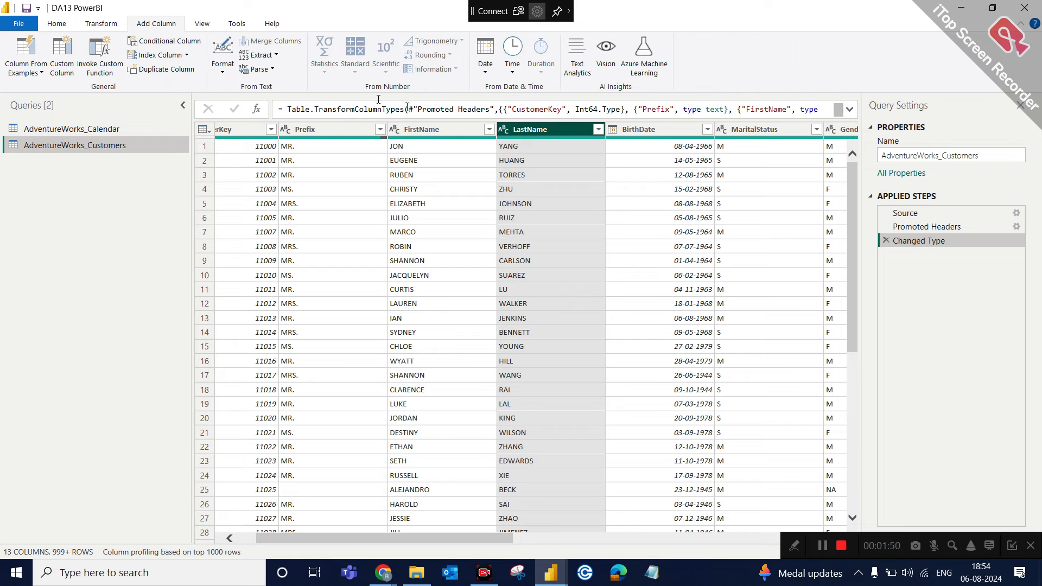
click(418, 132)
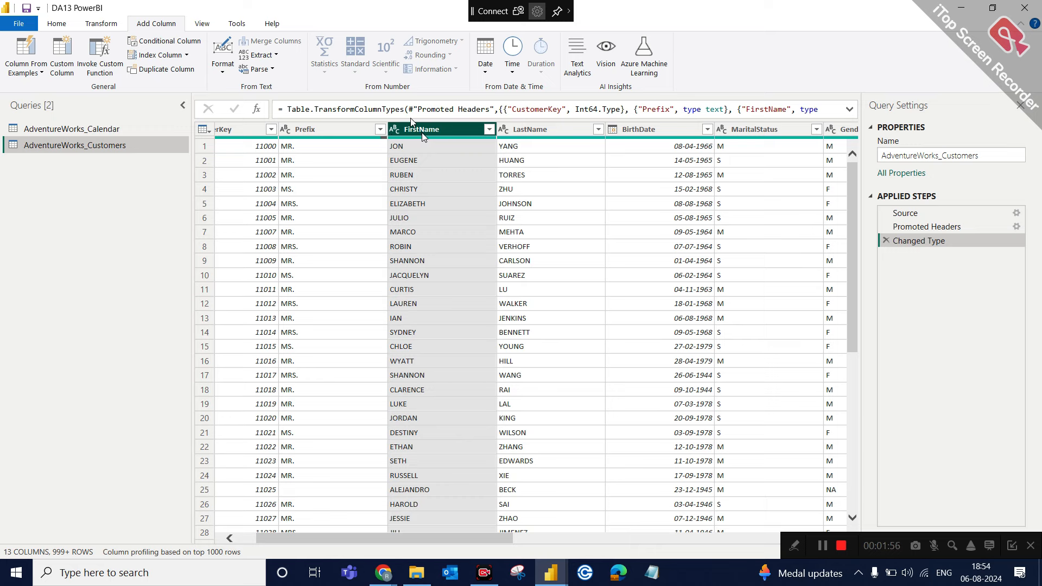
ctrl+click(340, 132)
ctrl+click(529, 132)
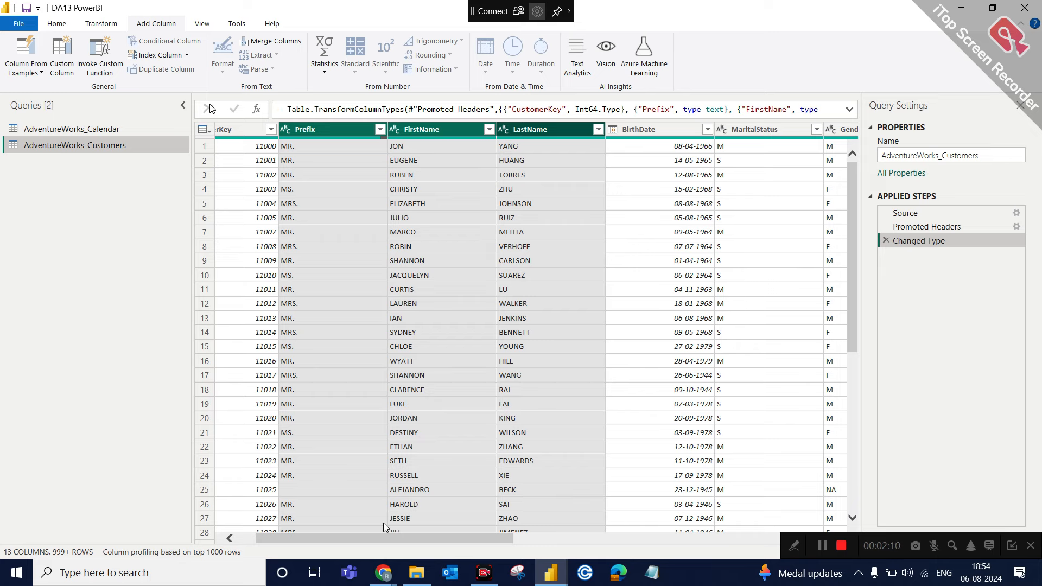
Step: Check the Google Meet call for waiting participants and return to the Power Query Editor
mouse_move(365, 561)
click(348, 530)
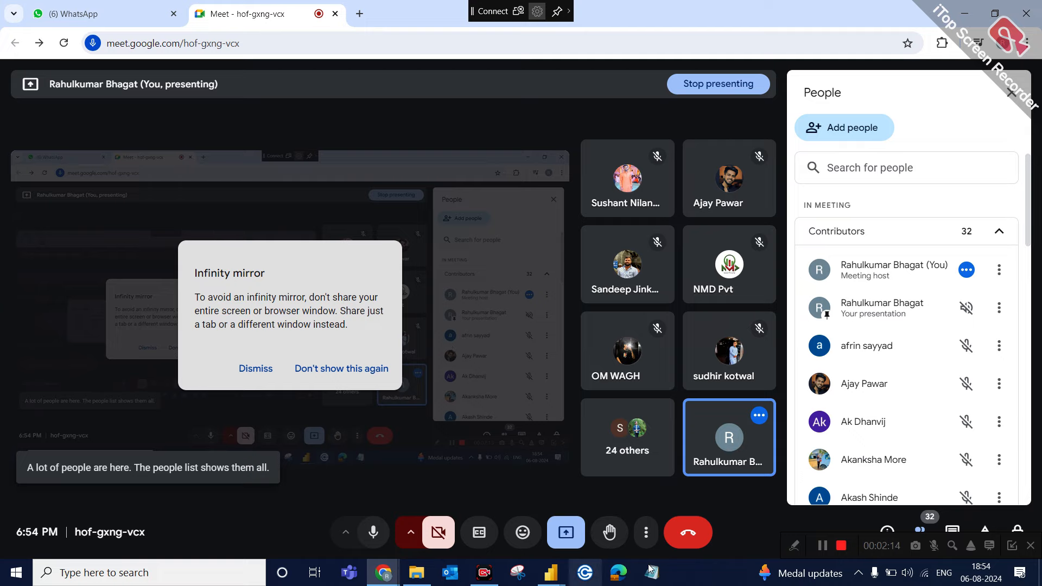
mouse_move(551, 572)
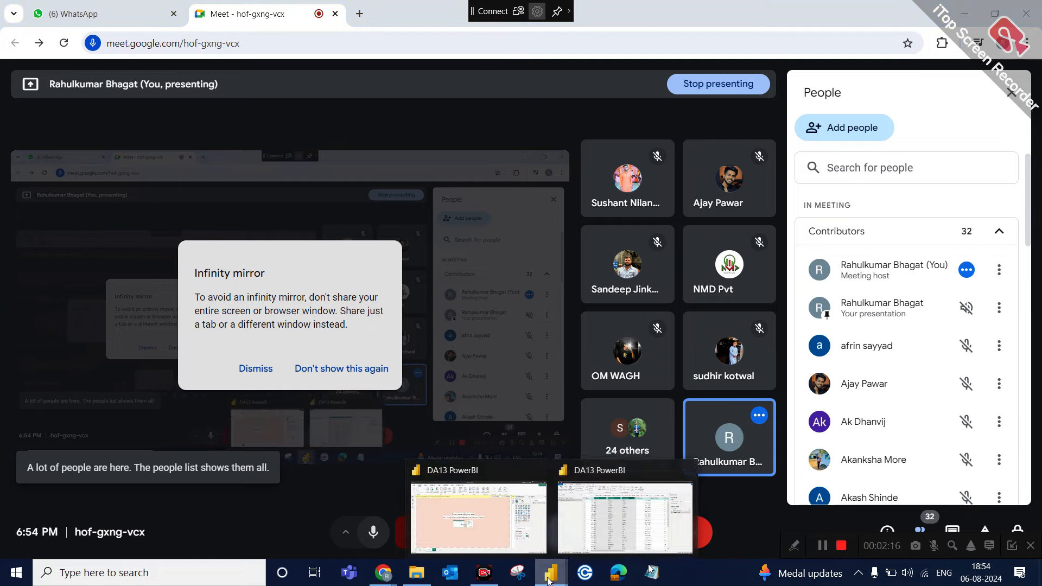
click(567, 552)
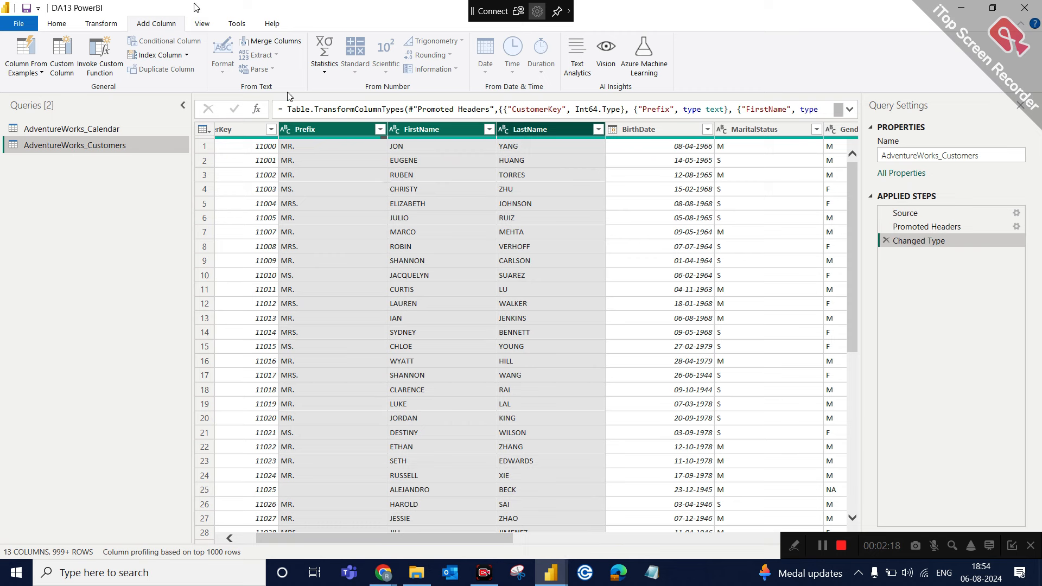
Step: Start Merge Columns on the three selected name columns and name the new column Full Name
click(274, 47)
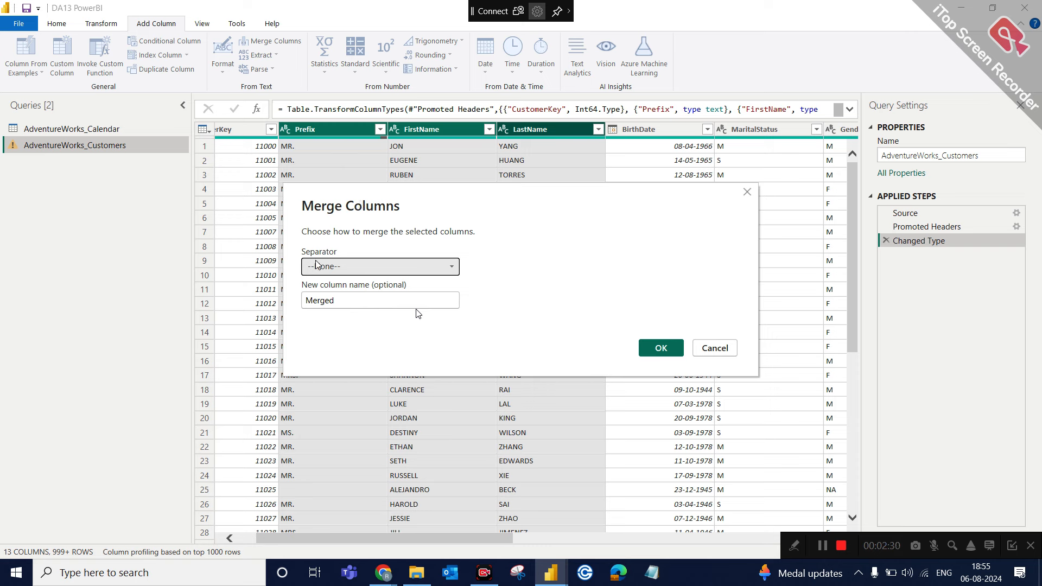
double_click(343, 306)
key(BackSpace)
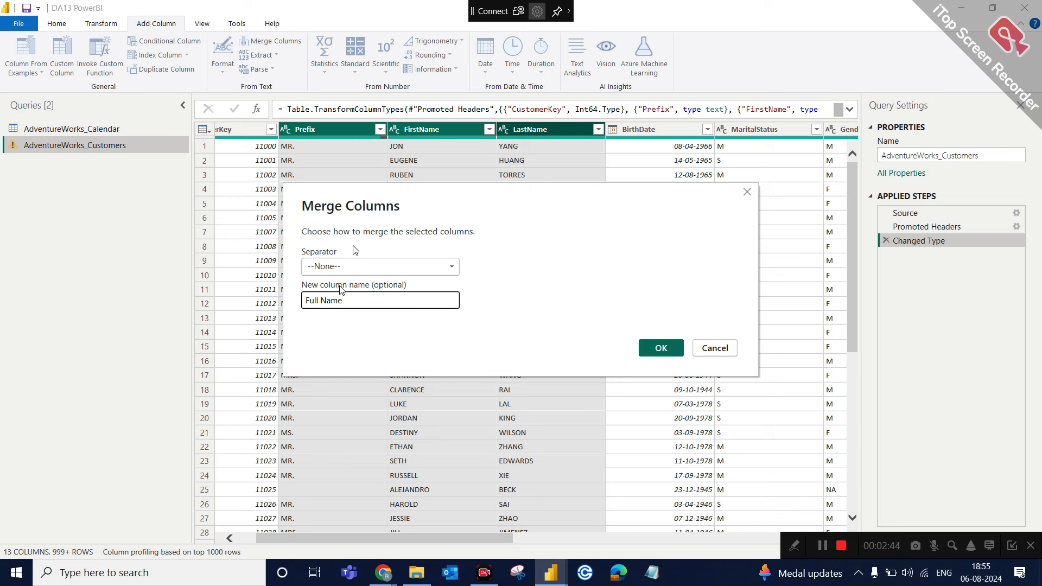
Step: Try the custom separator option for the column merge
click(362, 266)
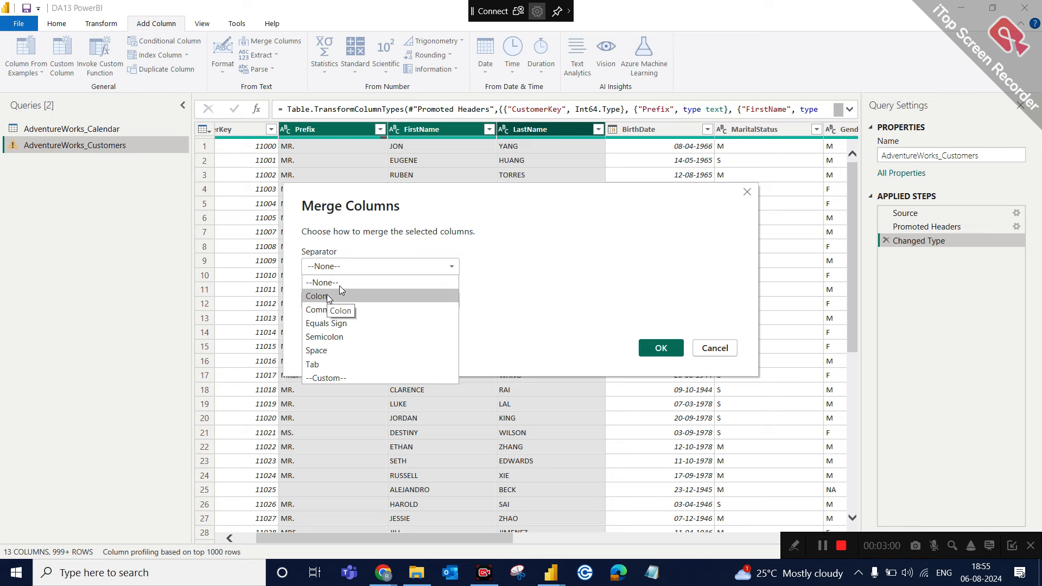
click(325, 378)
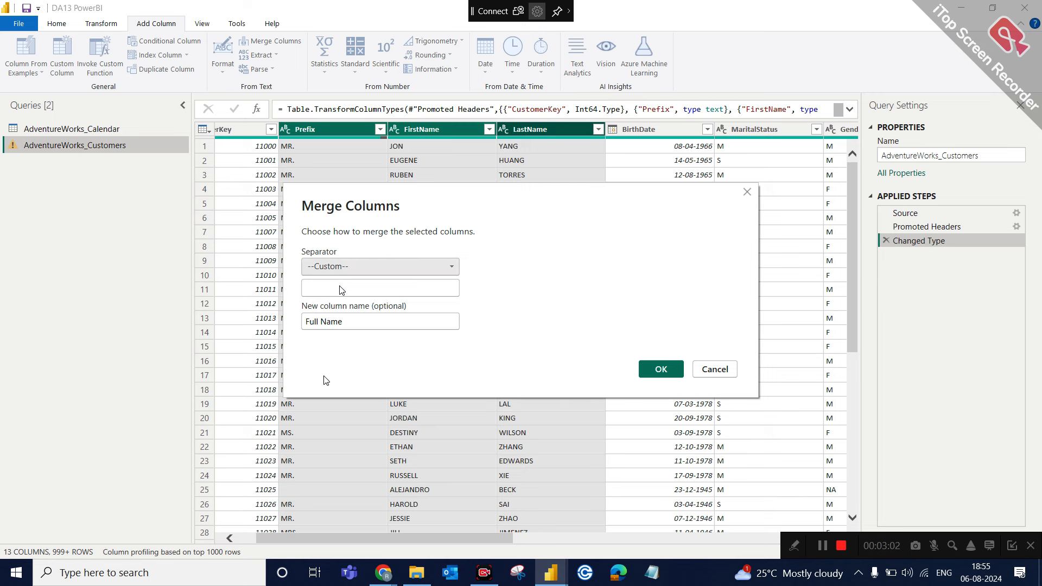
click(322, 288)
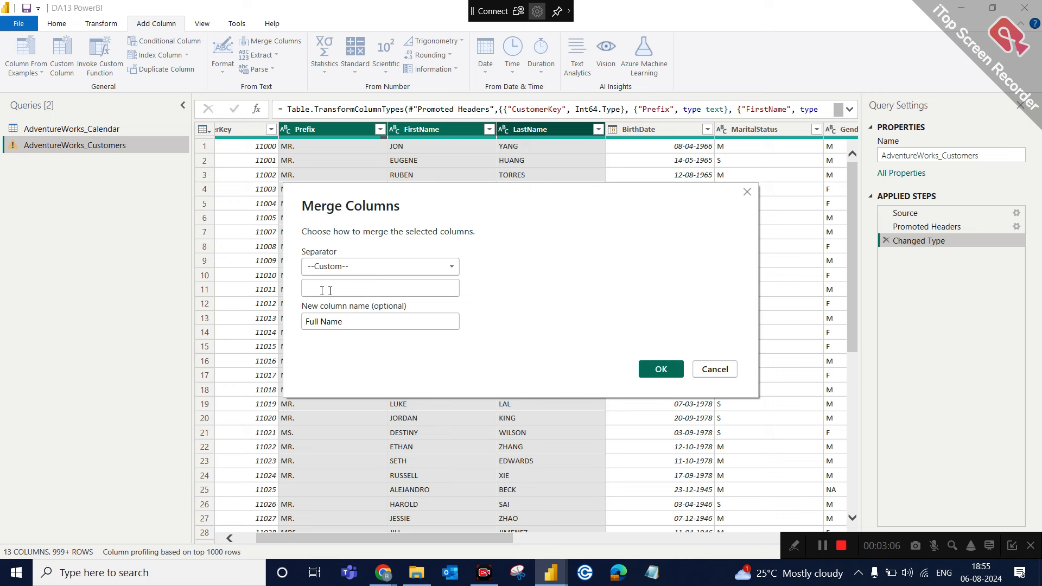
Step: Set the merge separator to Space and create the merged Full Name column
click(357, 267)
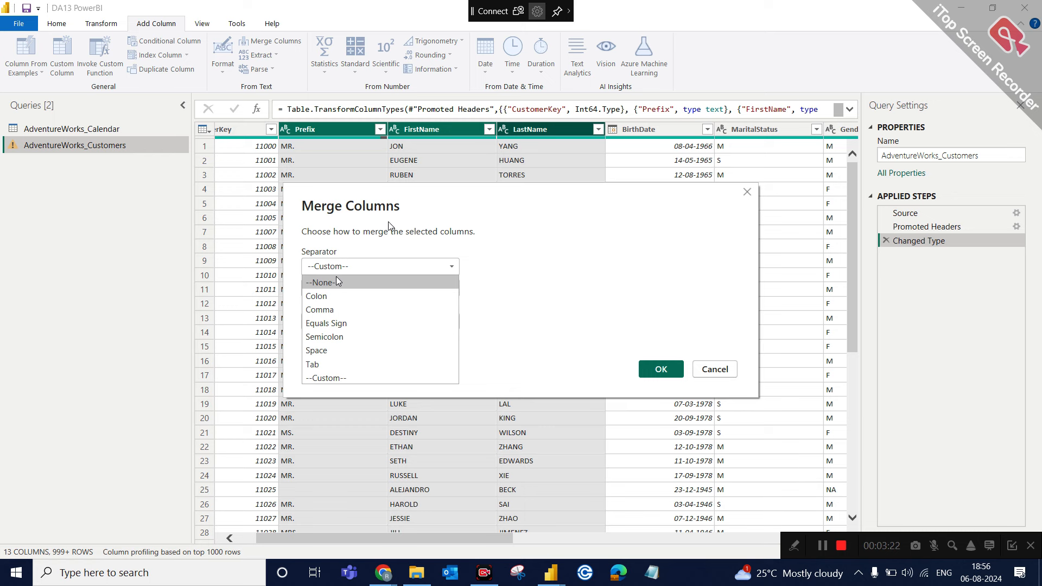
click(330, 350)
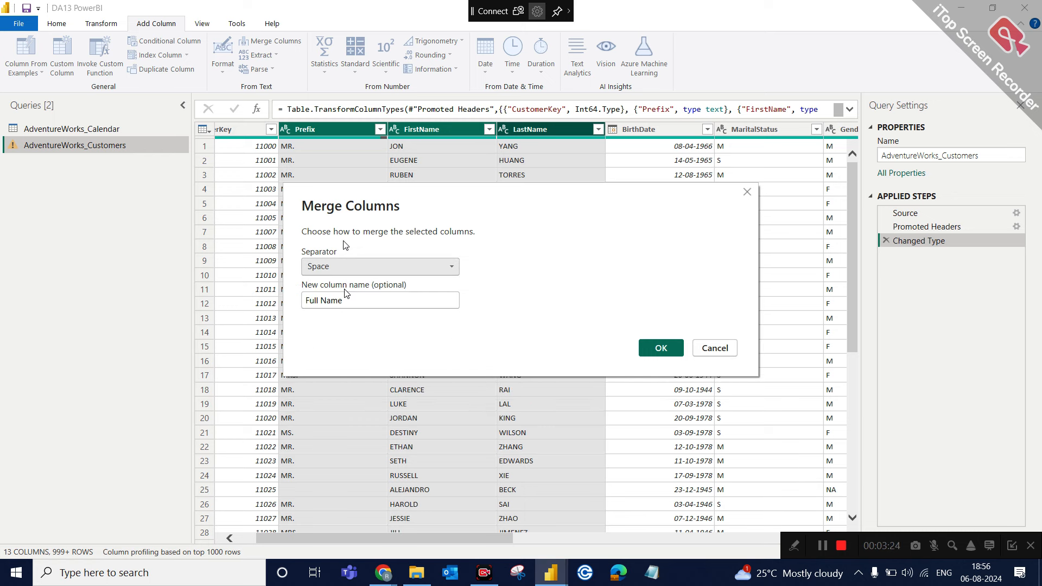
click(313, 302)
click(661, 348)
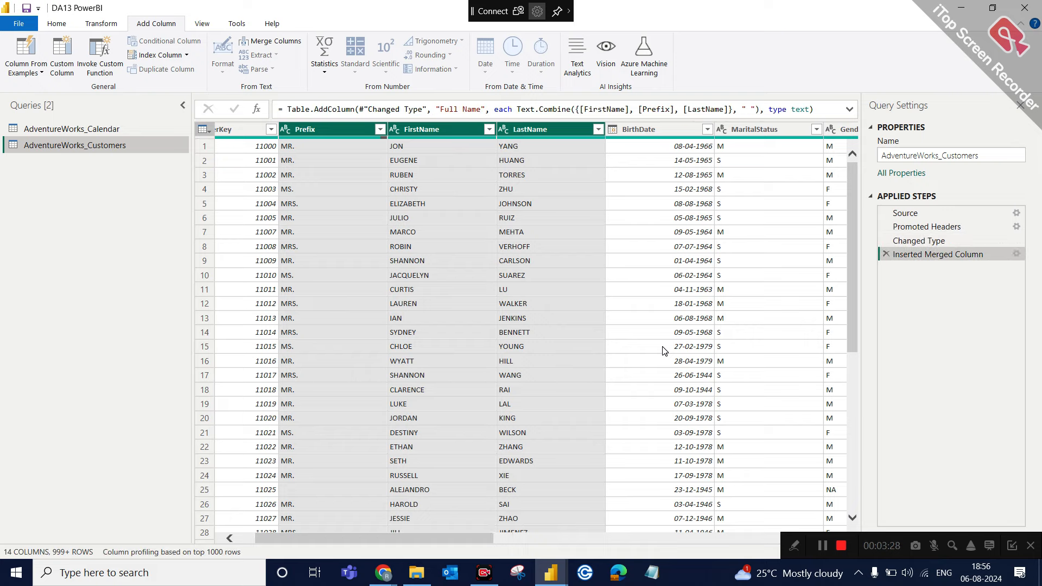
drag(433, 539, 807, 540)
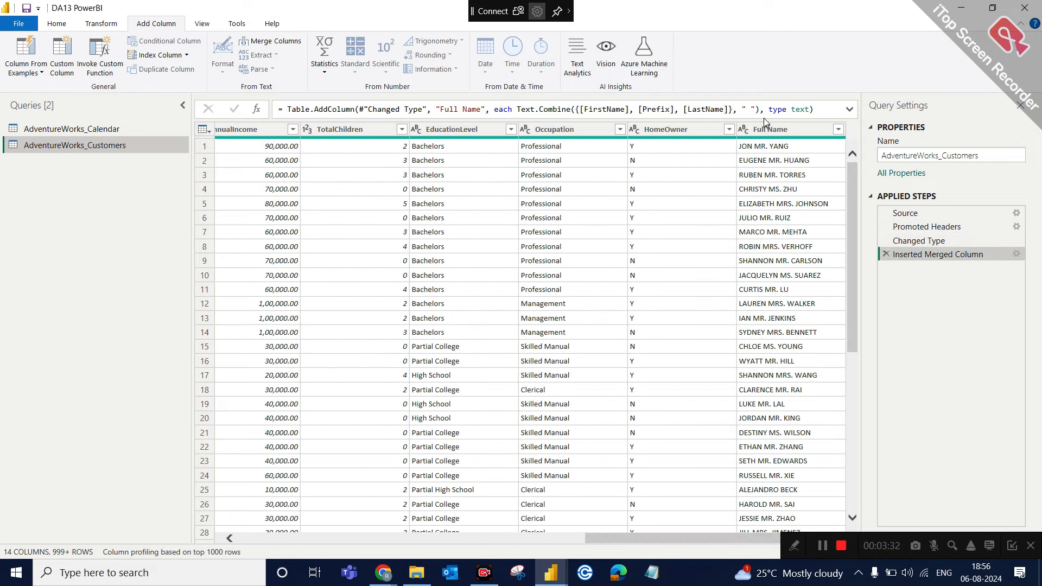
Step: Edit the inserted merge step for Full Name and set its separator to Equals Sign
click(799, 130)
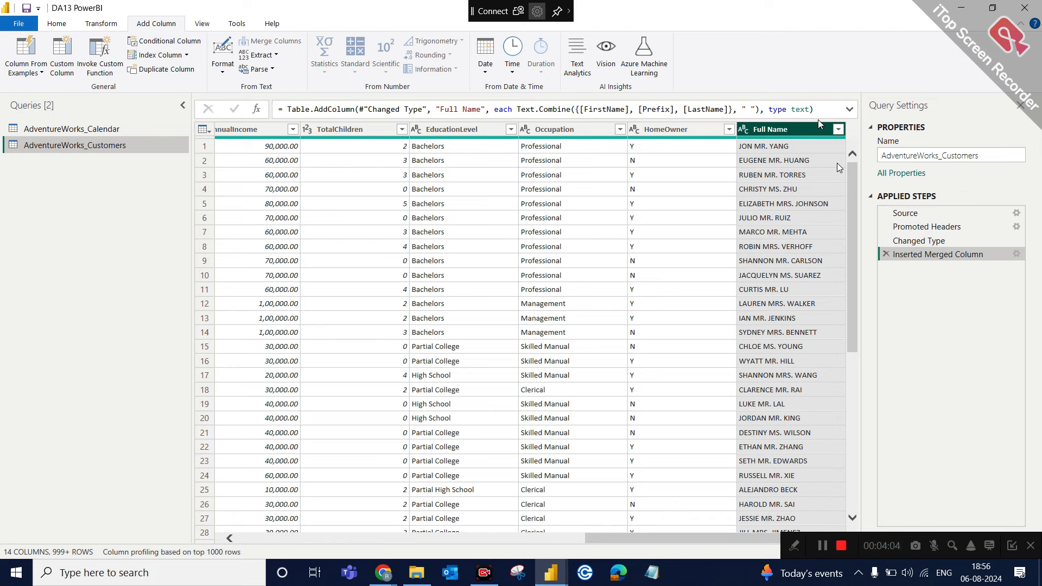
click(1016, 254)
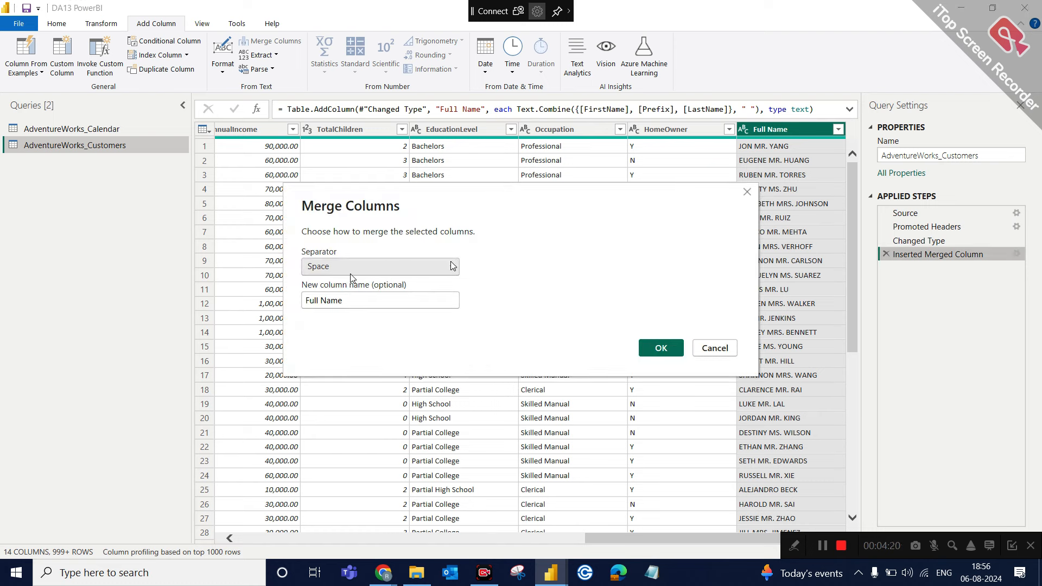
click(367, 266)
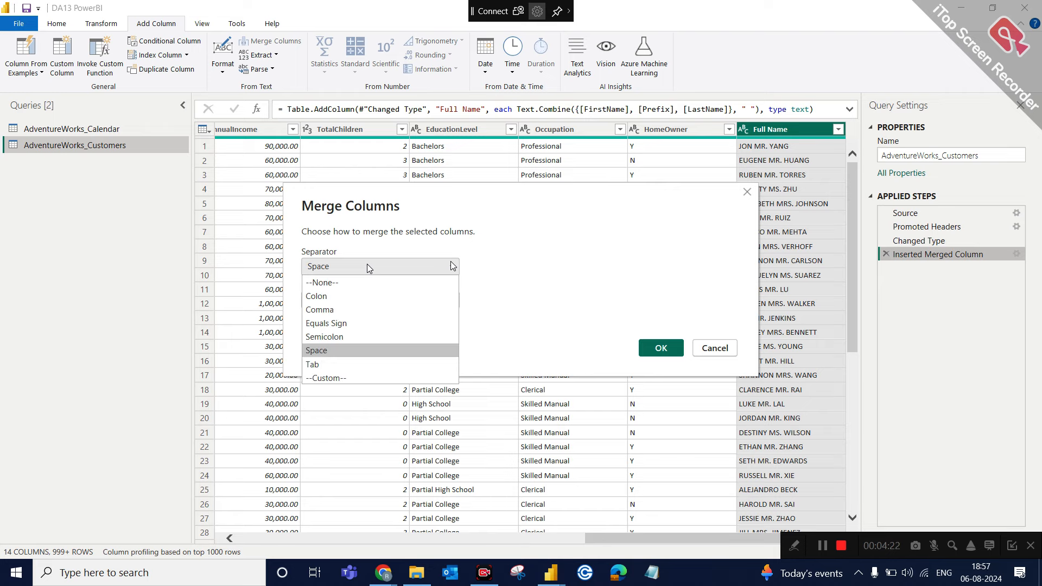
click(380, 323)
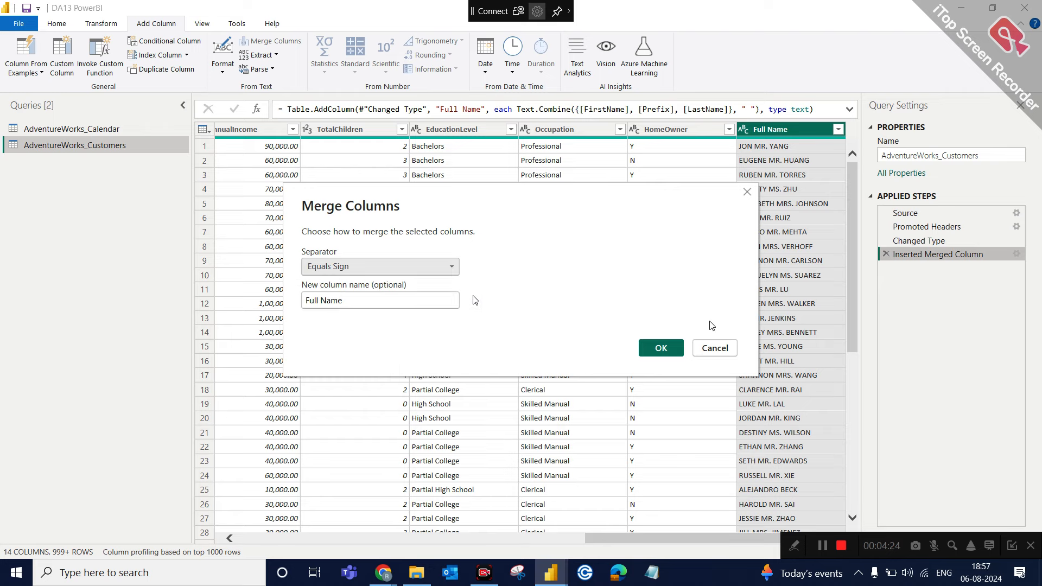
click(675, 350)
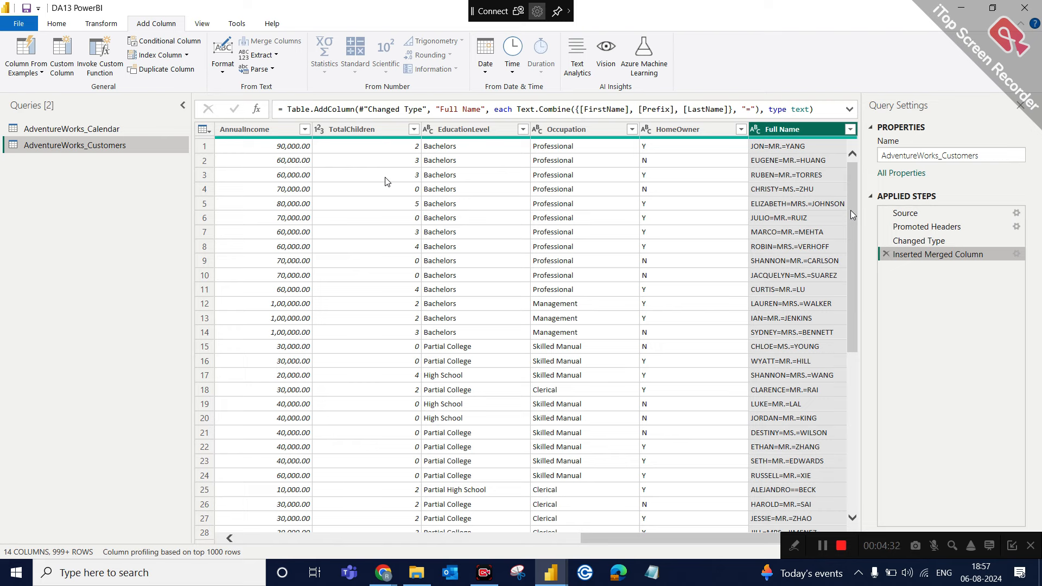
Step: Delete the inserted merge step and select the Prefix, FirstName and LastName columns in that order
click(885, 254)
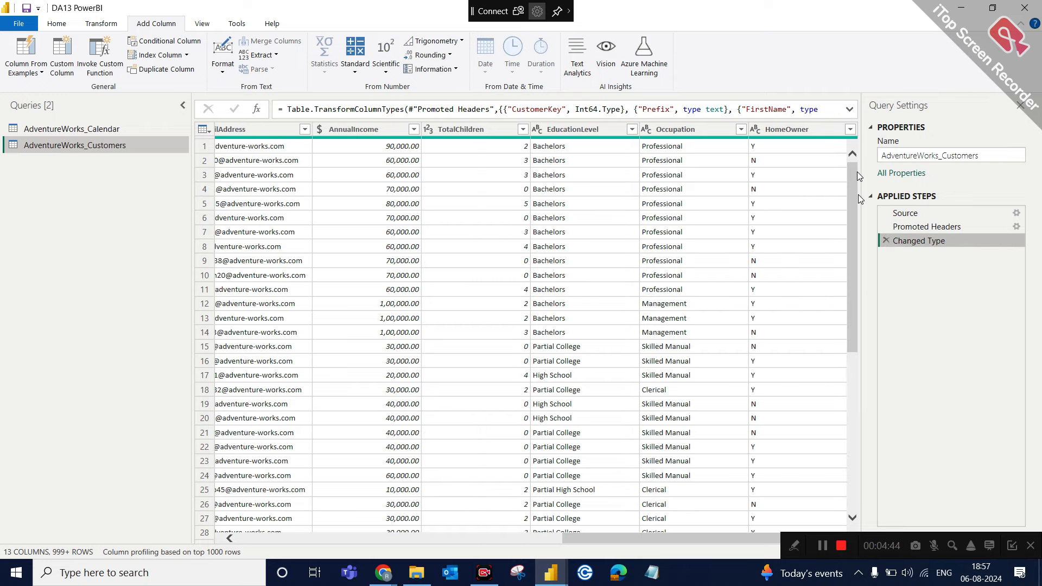
drag(618, 537, 231, 515)
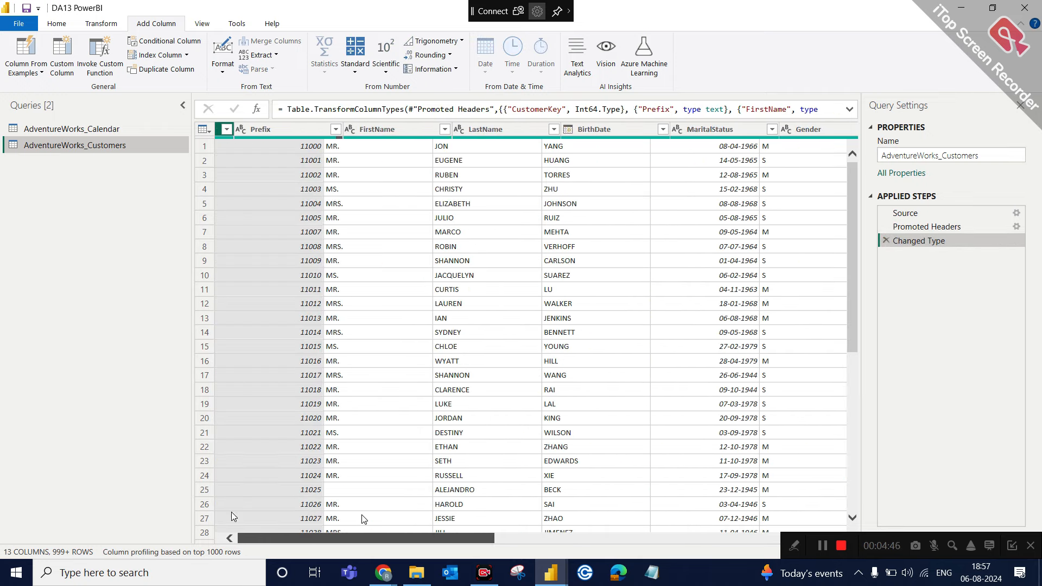
click(378, 130)
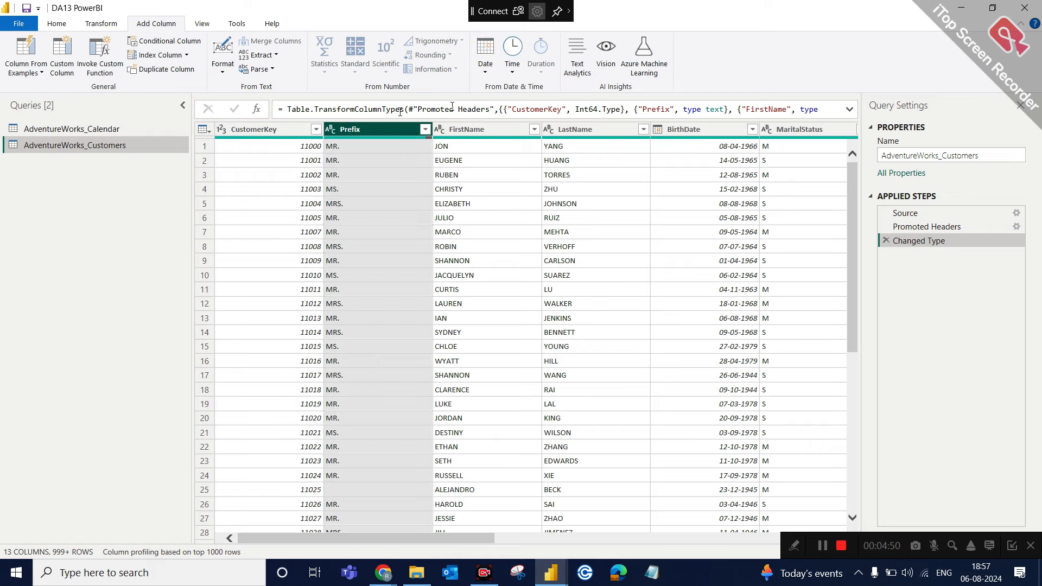
ctrl+click(482, 130)
ctrl+click(589, 133)
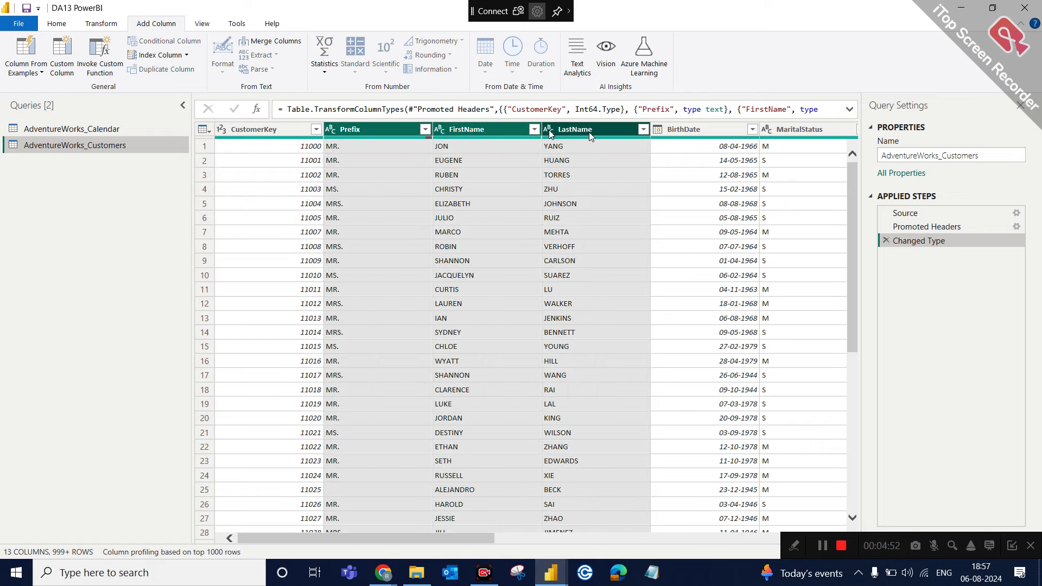
Step: Merge the selected columns into a new column named Full Name, using Space as the separator
click(269, 41)
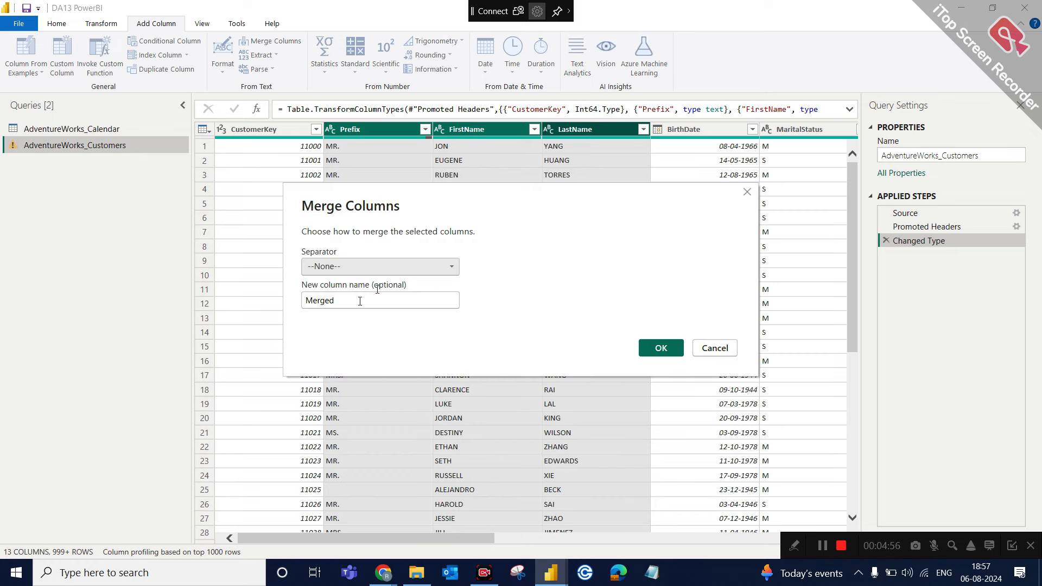
double_click(352, 305)
text(Fu)
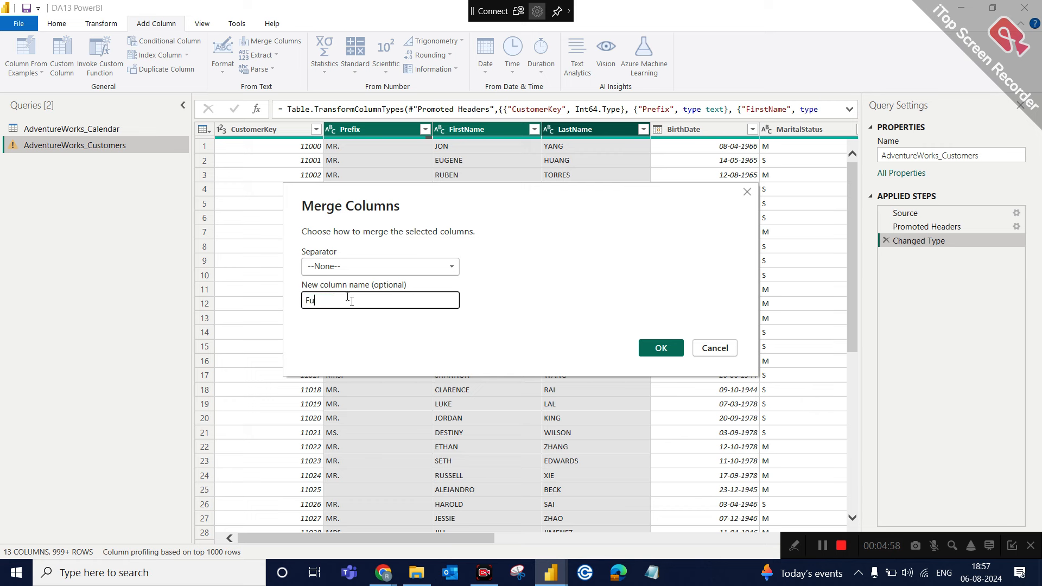
text(ll Name)
click(361, 266)
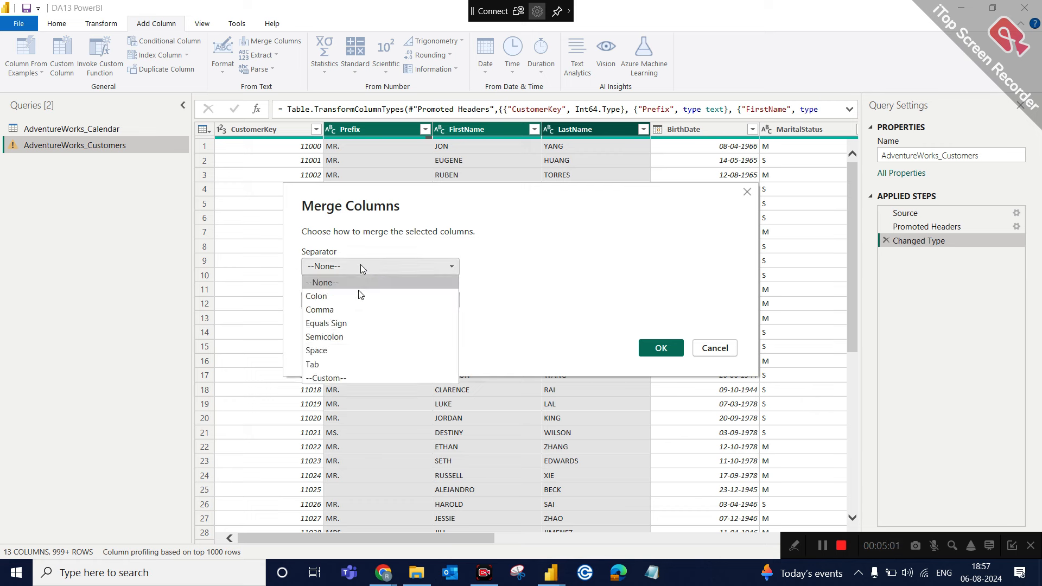
click(325, 350)
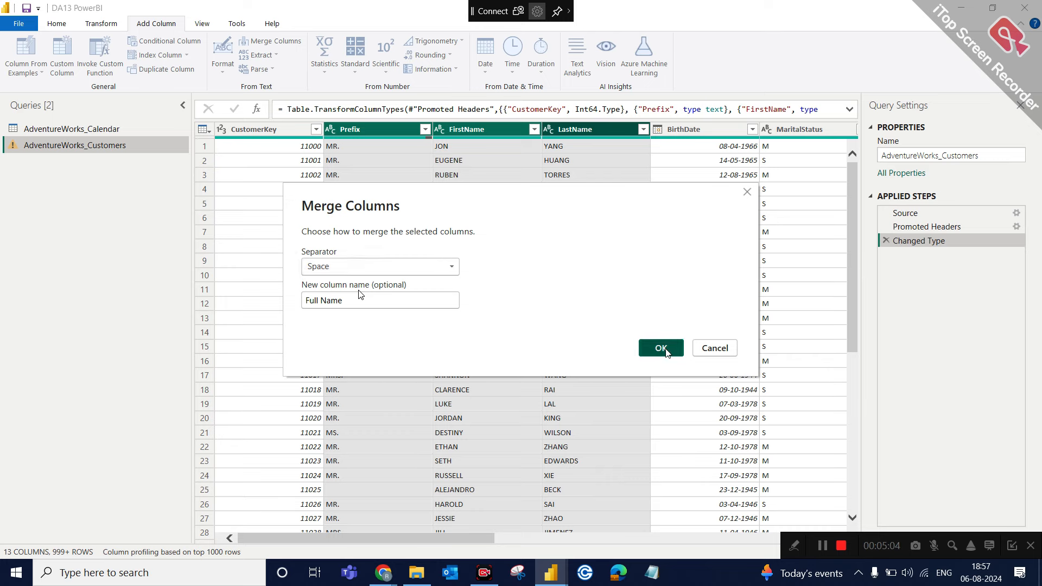
click(651, 349)
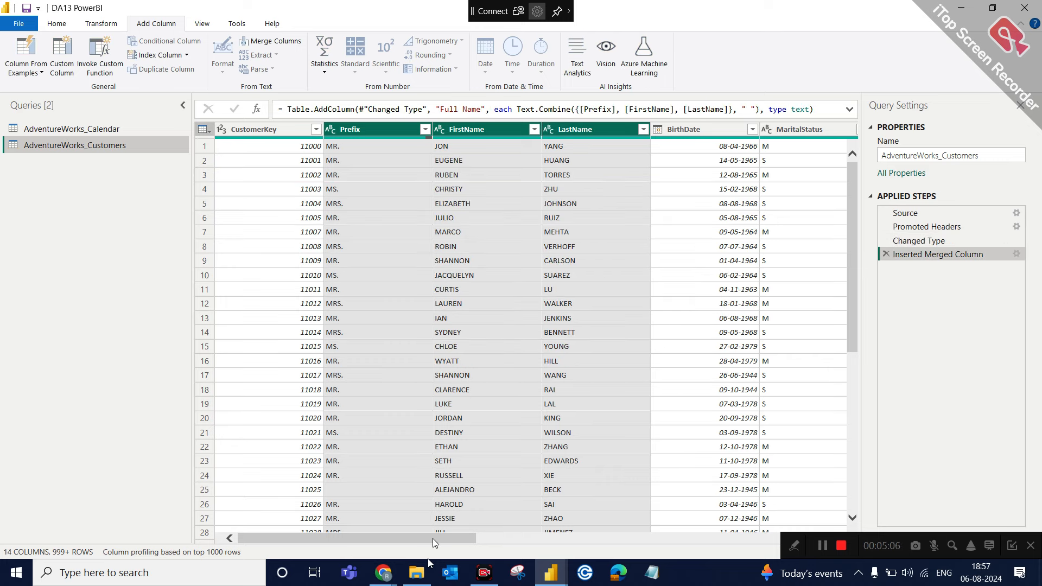
Step: Move the Full Name column from the end of the table to between LastName and BirthDate
click(415, 531)
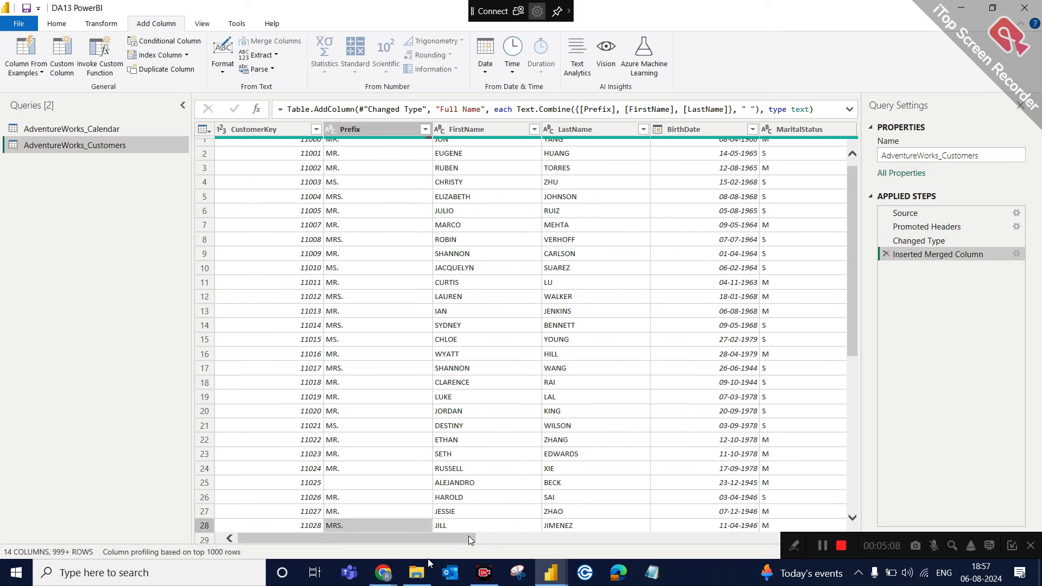
drag(470, 540, 816, 539)
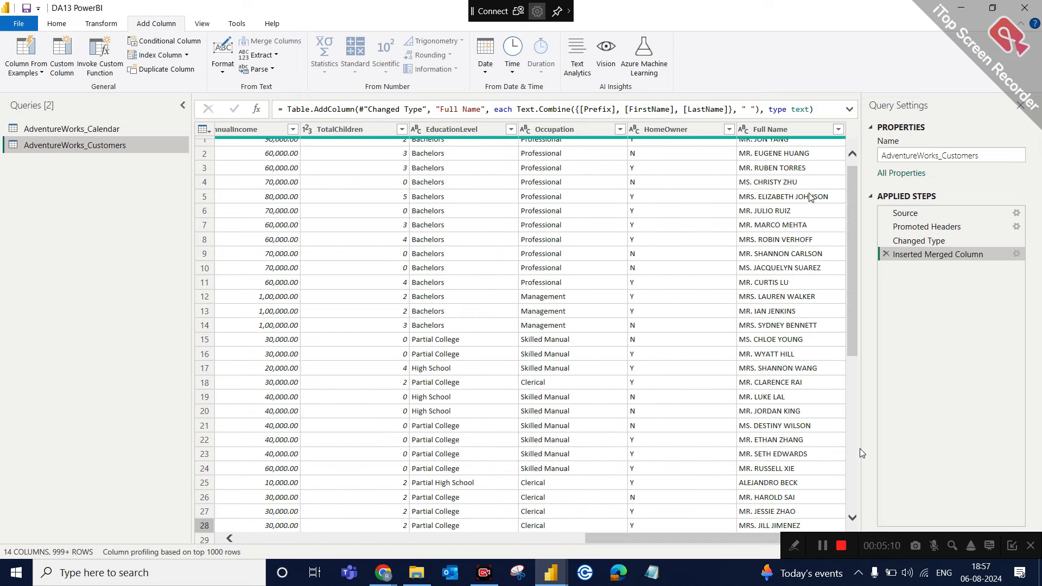
click(786, 129)
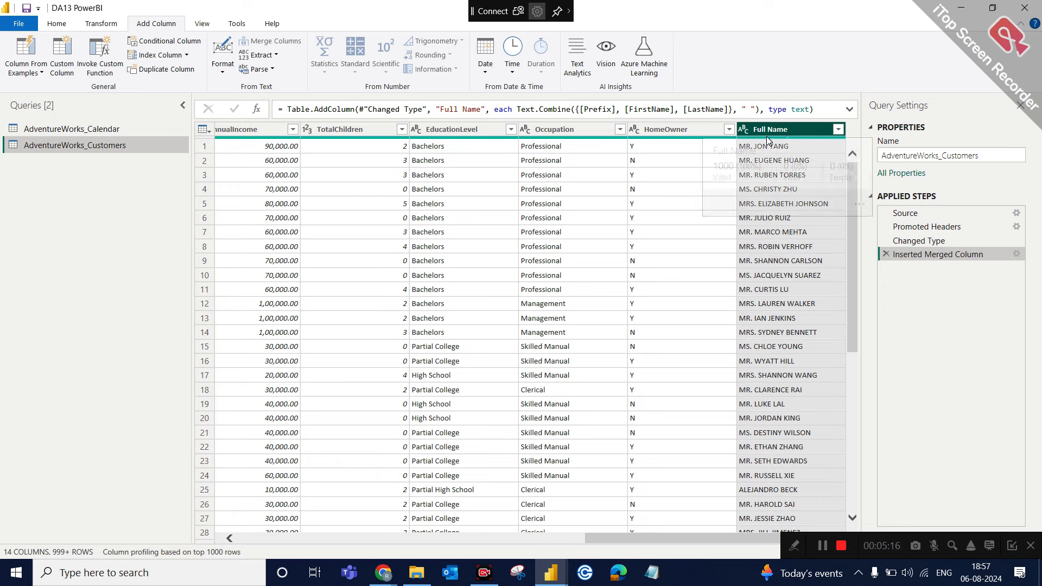
mouse_move(768, 140)
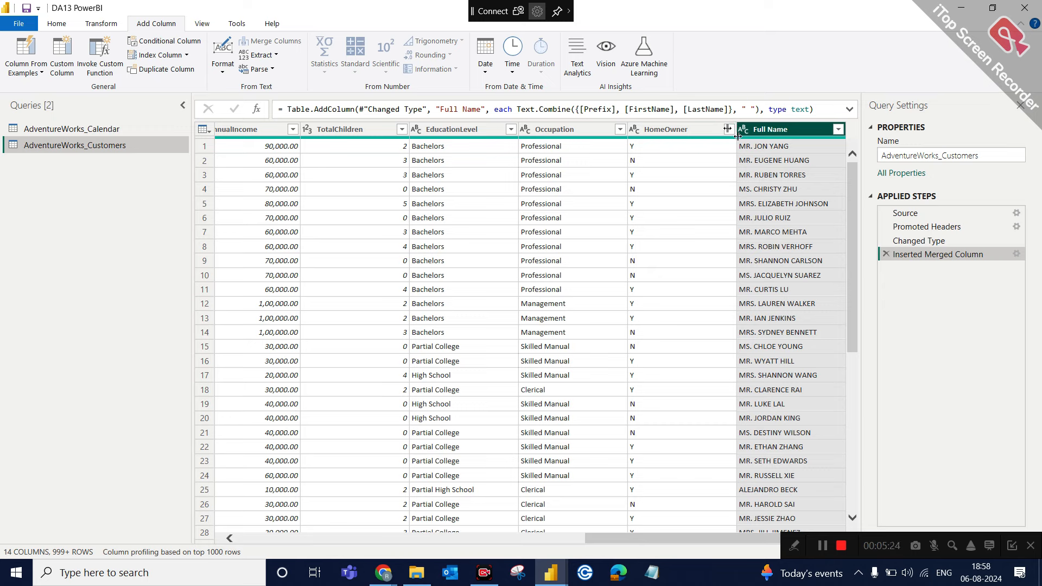
mouse_move(787, 128)
mouse_down()
mouse_move(206, 147)
mouse_move(480, 159)
mouse_up()
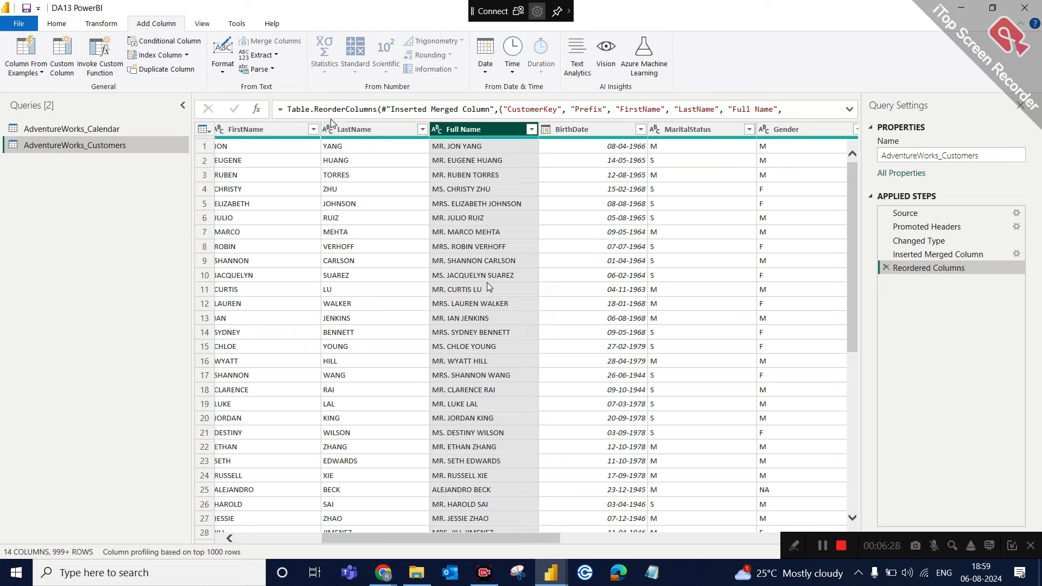
Step: Try a range selection of the adjacent columns from LastName through BirthDate, and clear it
click(616, 288)
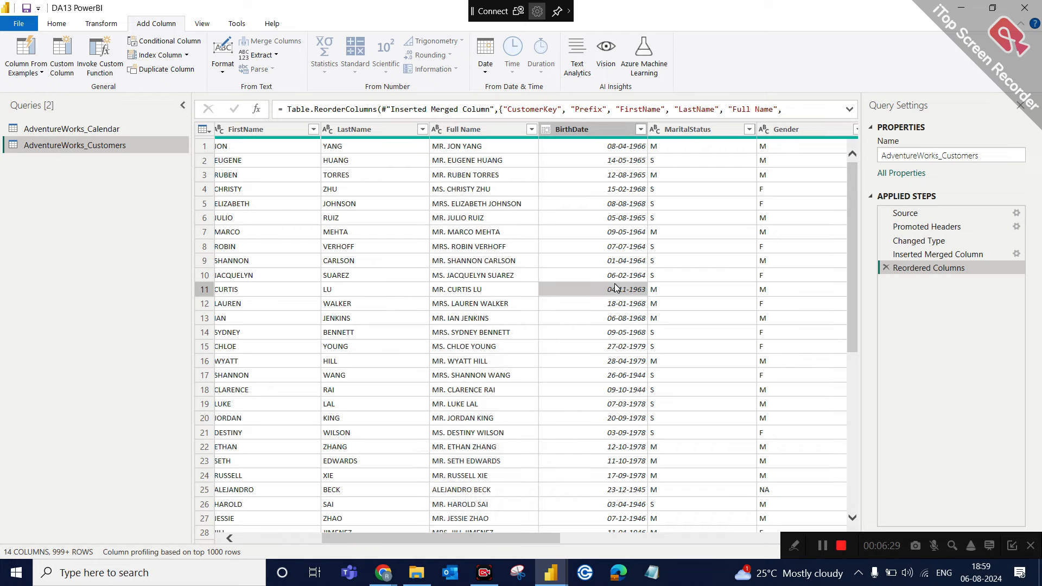
click(361, 130)
shift+click(579, 130)
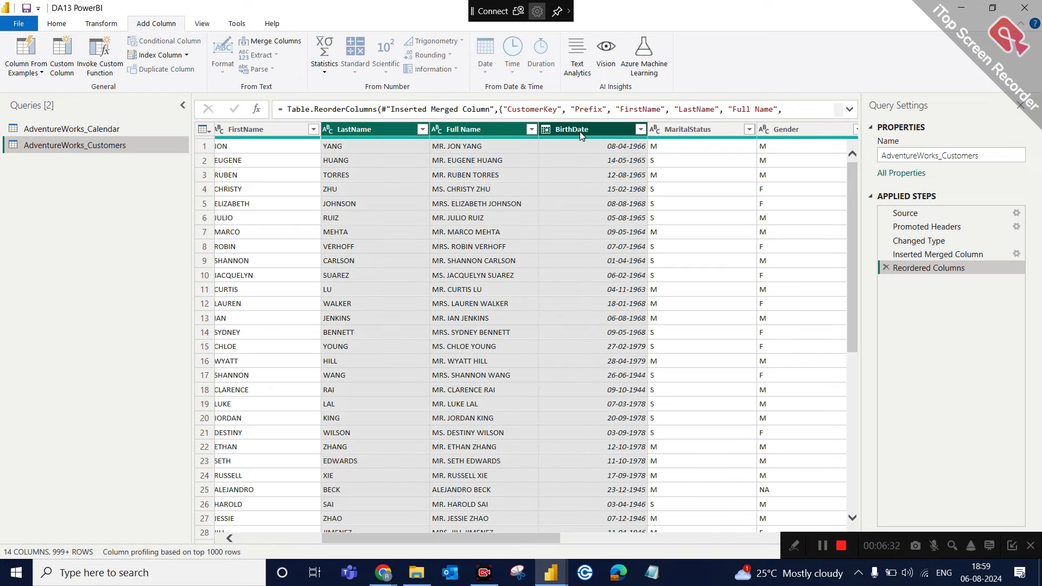
click(415, 160)
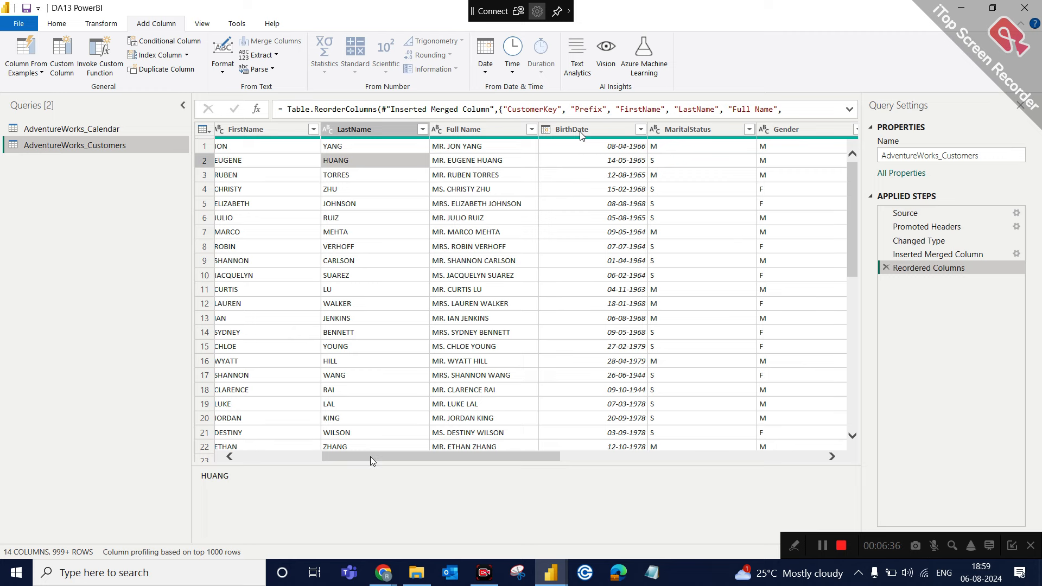
Step: Select the adjacent columns from Prefix through LastName as one range
drag(372, 458, 316, 455)
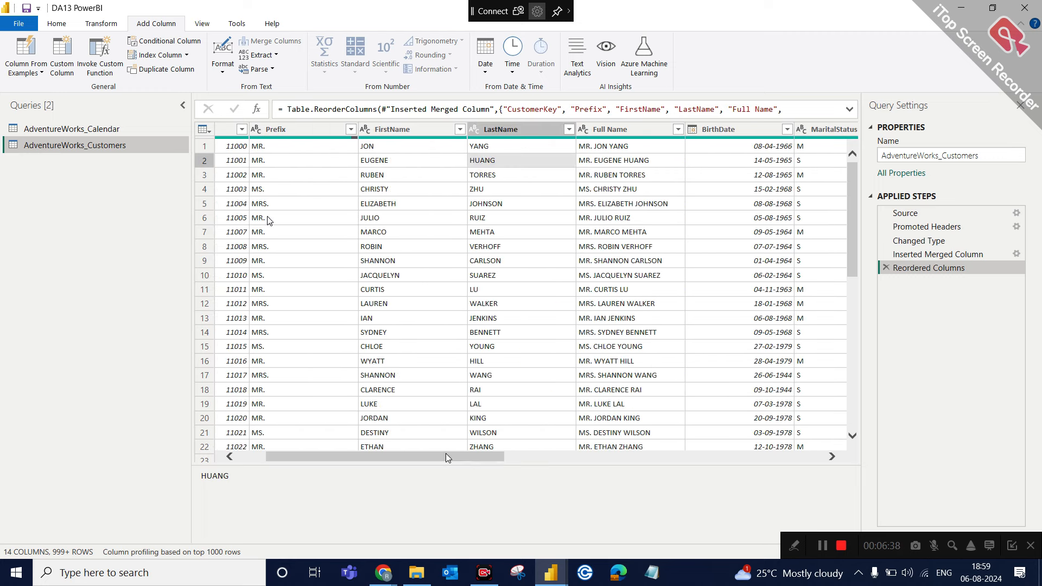
click(296, 133)
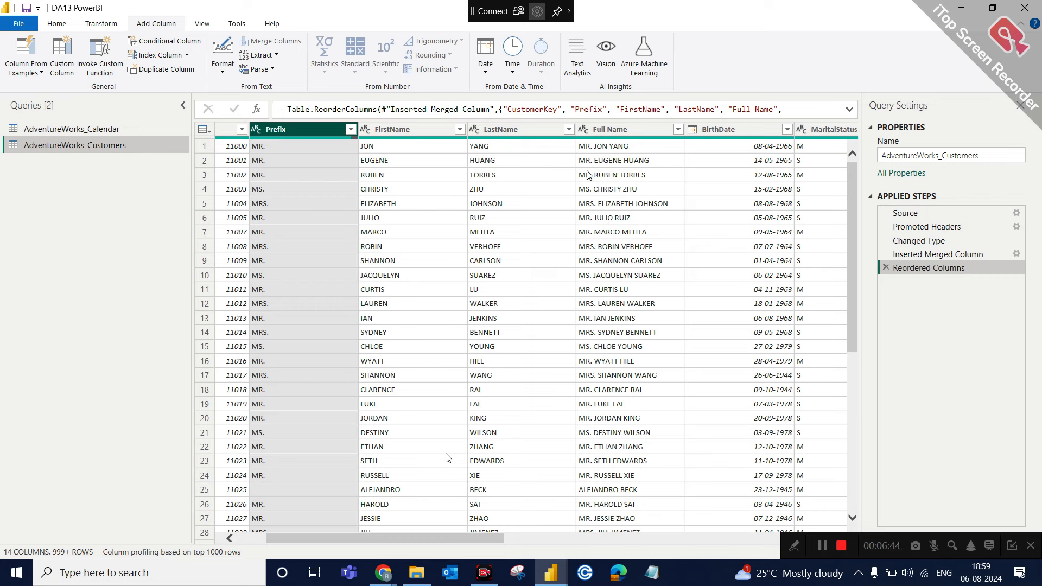
shift+click(516, 129)
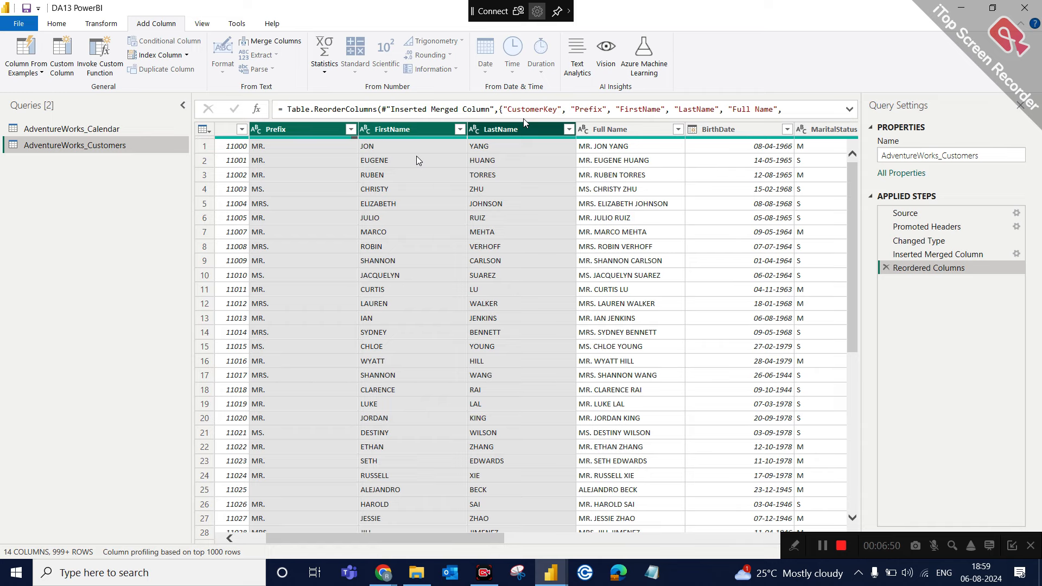
click(307, 133)
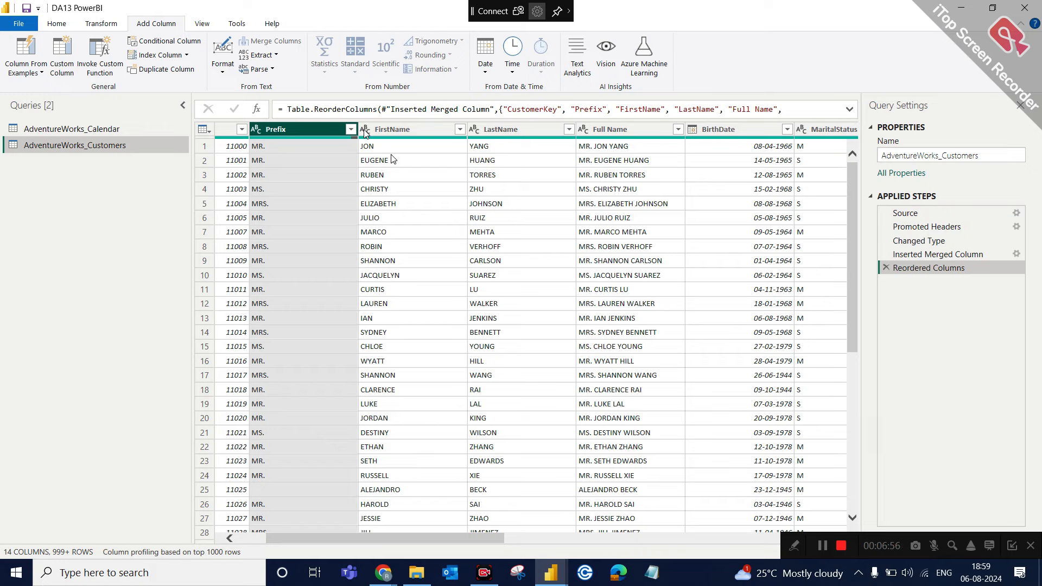
mouse_move(393, 140)
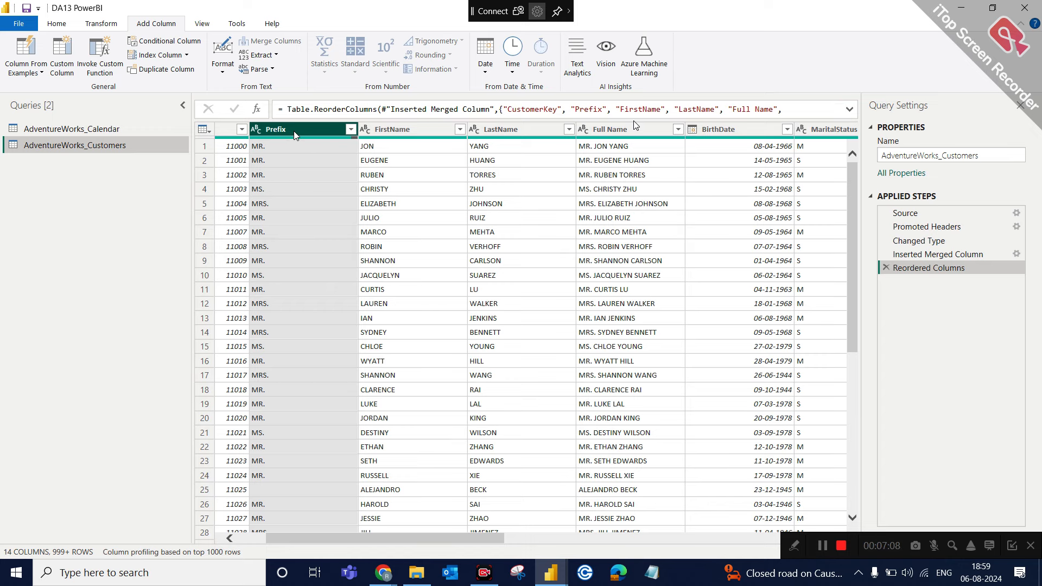
shift+click(519, 132)
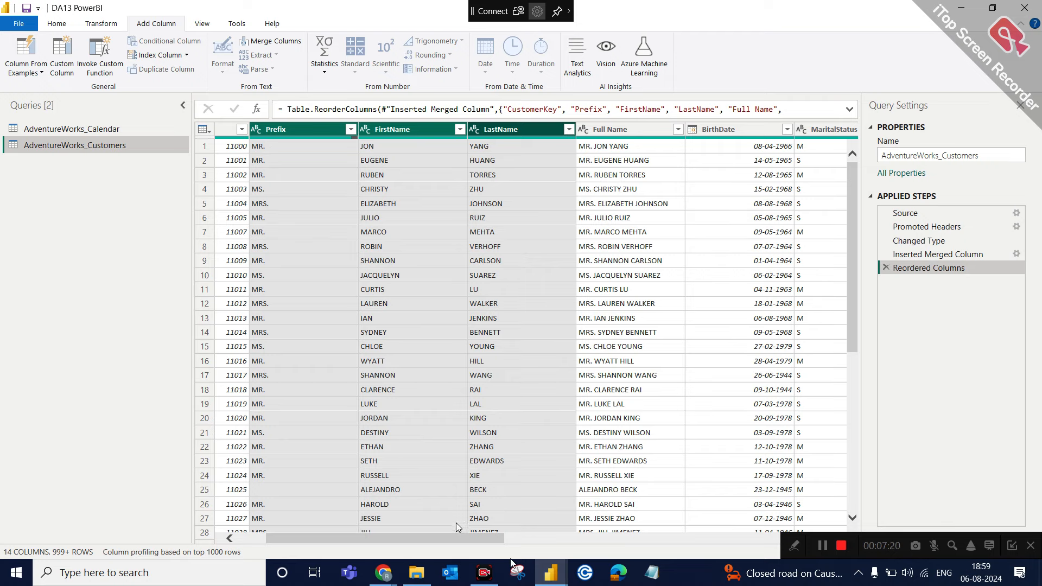
Step: Select the Full Name column and open the text Format options for transforming it in place
drag(464, 535, 446, 554)
click(721, 532)
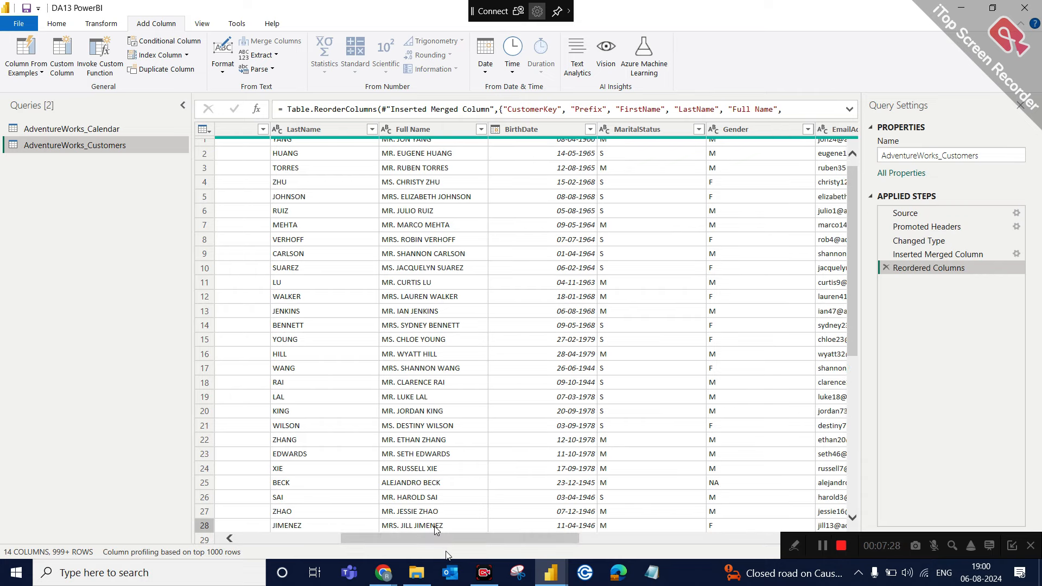
click(427, 133)
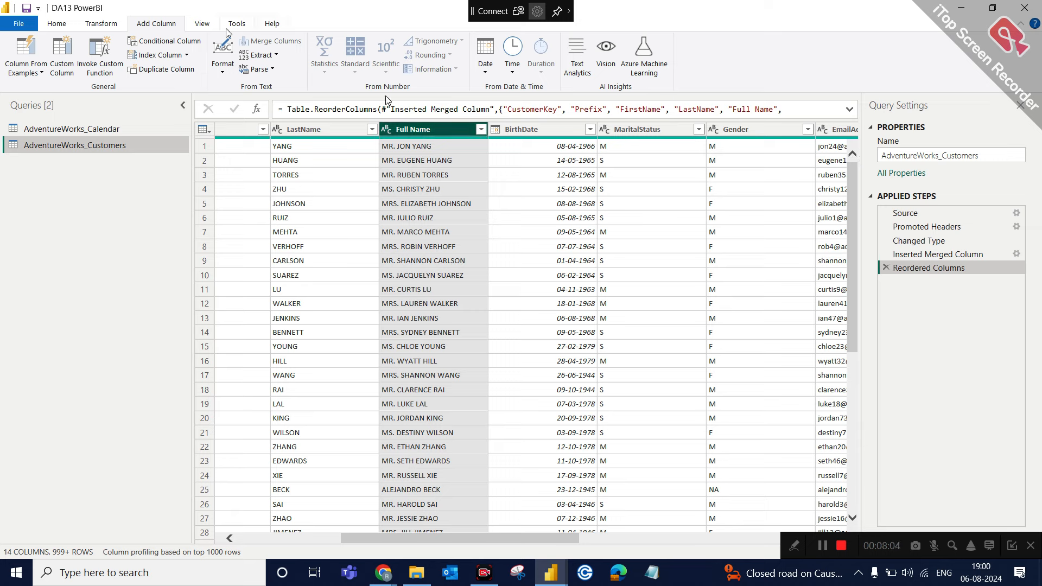
click(100, 24)
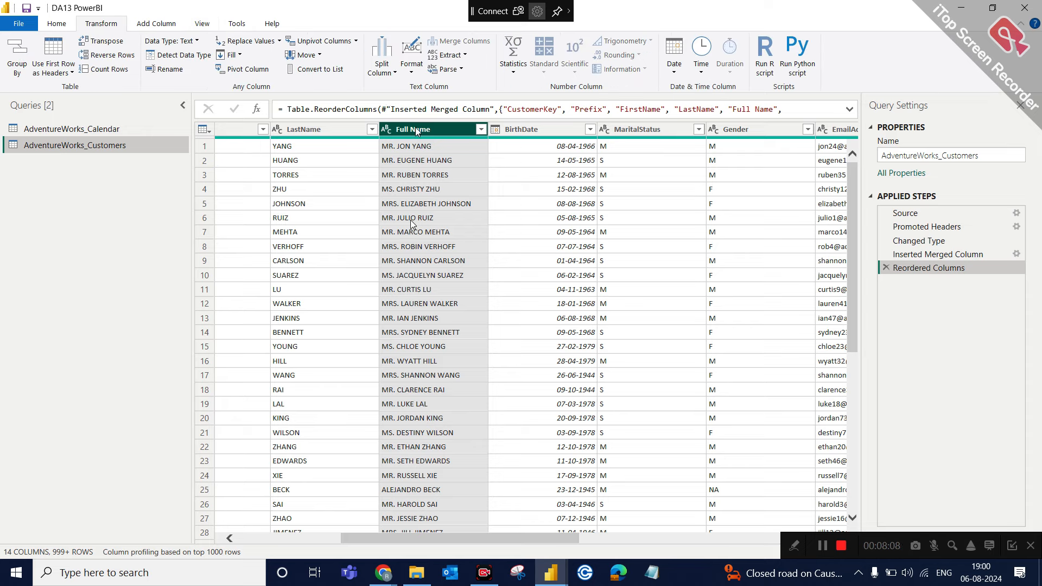
click(414, 73)
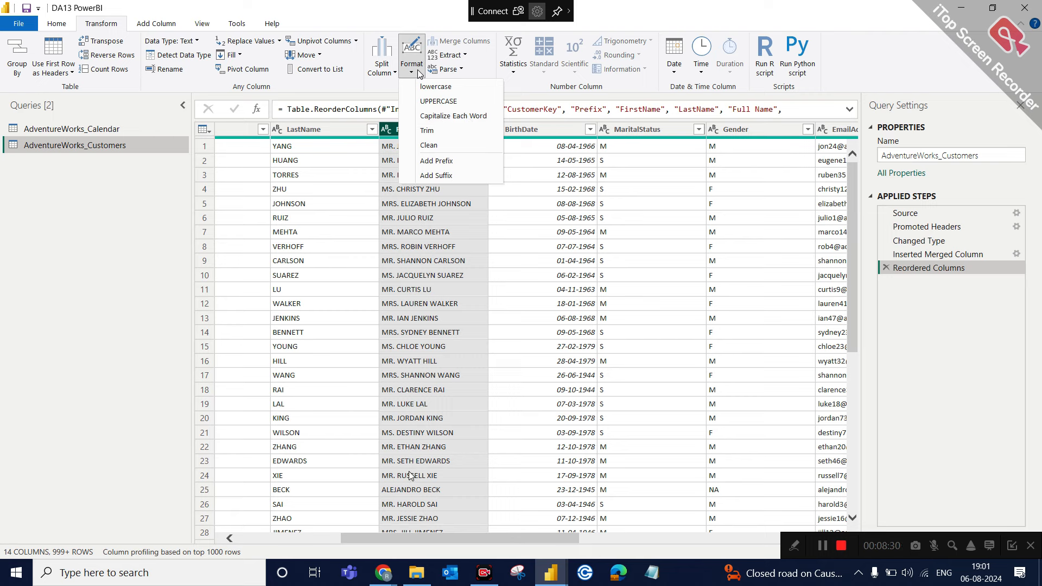
Step: Switch to the Google Meet call and admit all the participants waiting to join
click(372, 572)
click(344, 524)
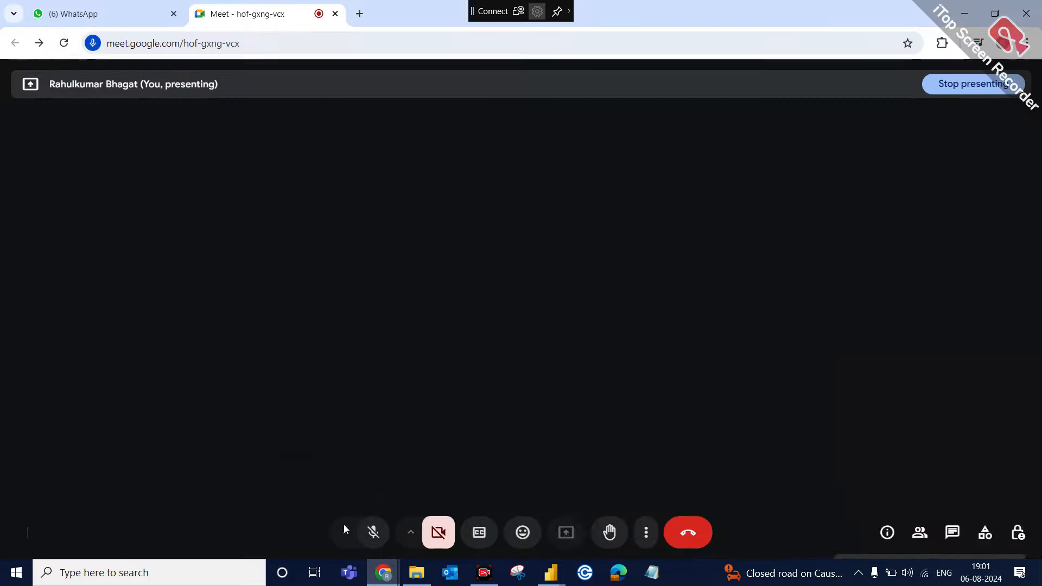
click(999, 386)
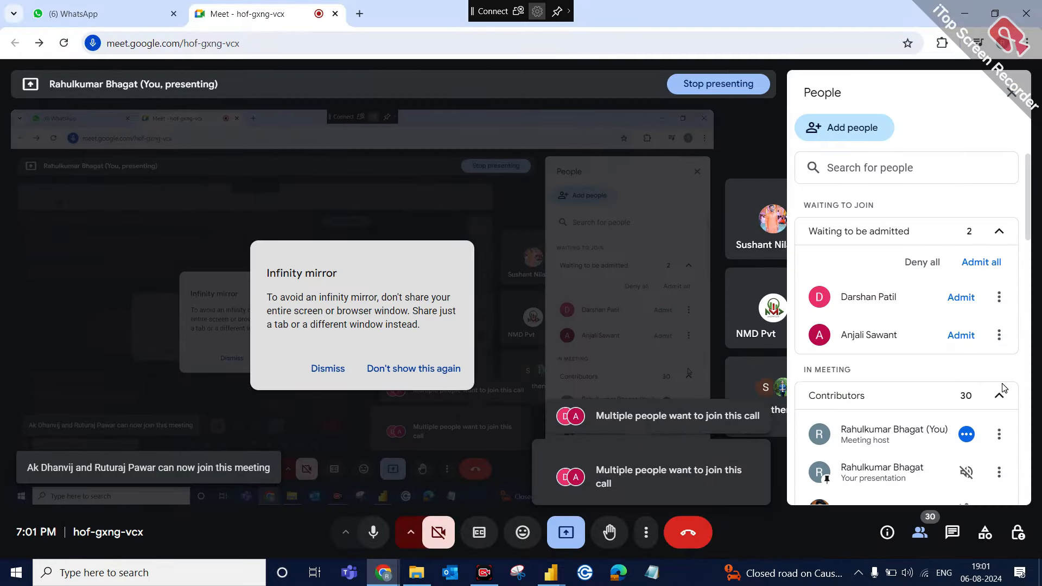
click(991, 262)
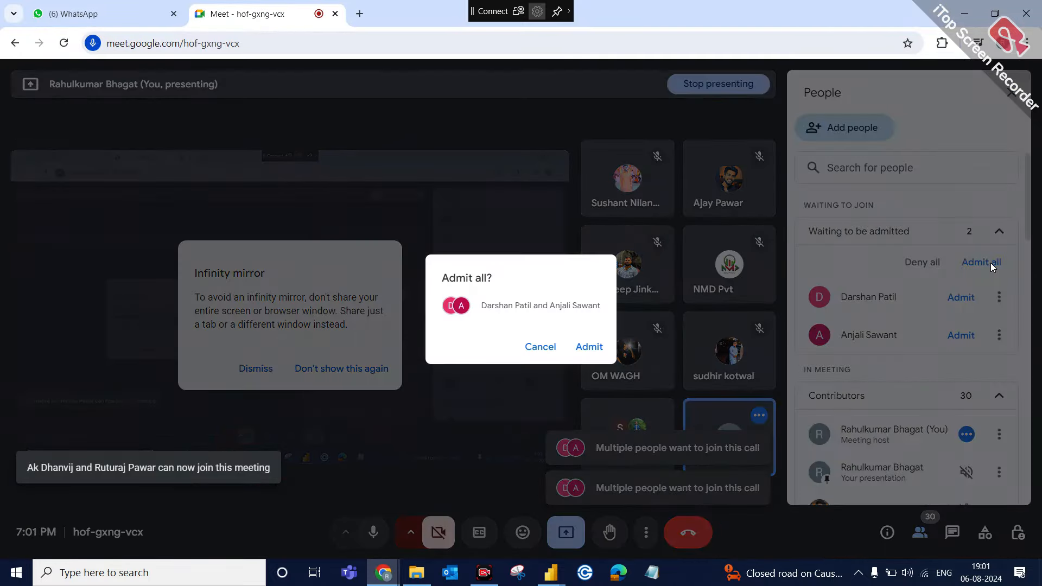
click(589, 347)
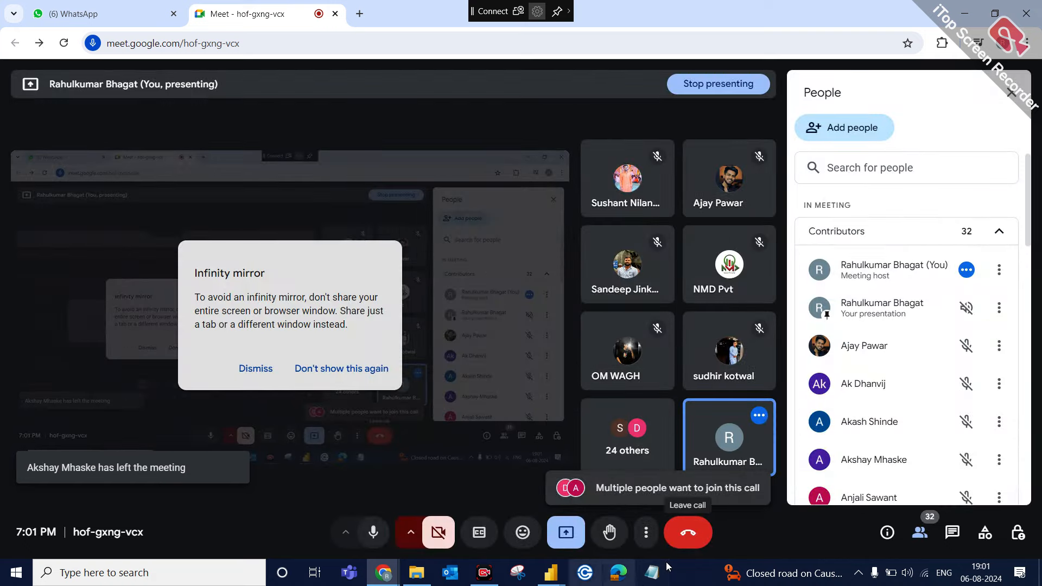
Step: Return to the Power Query editor and transform the Full Name column with Capitalize Each Word
mouse_move(564, 559)
click(585, 531)
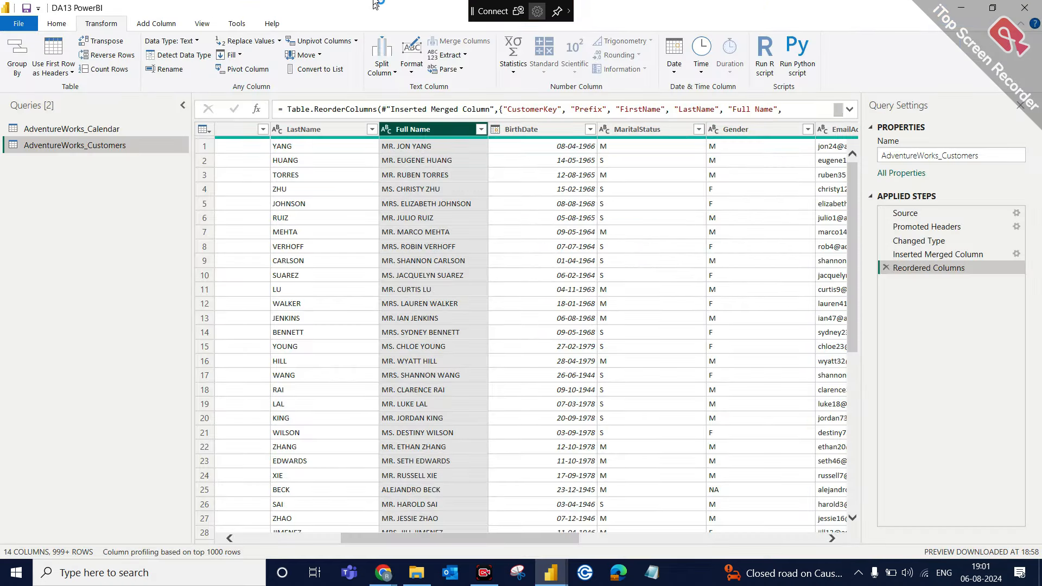
click(416, 74)
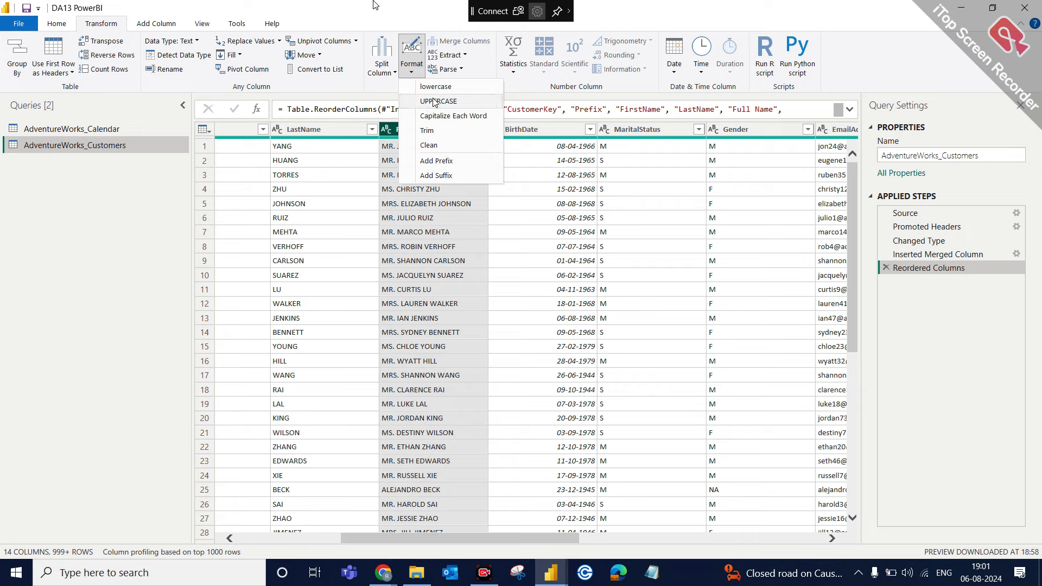
click(448, 116)
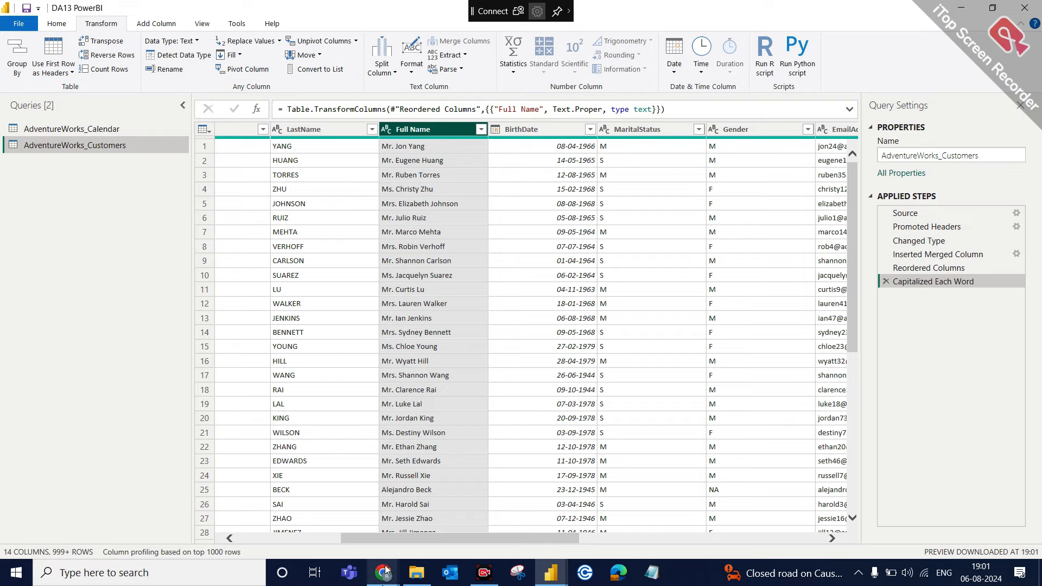
Step: Switch to Google Meet, admit the two waiting participants one after the other and look through the participant list
click(312, 426)
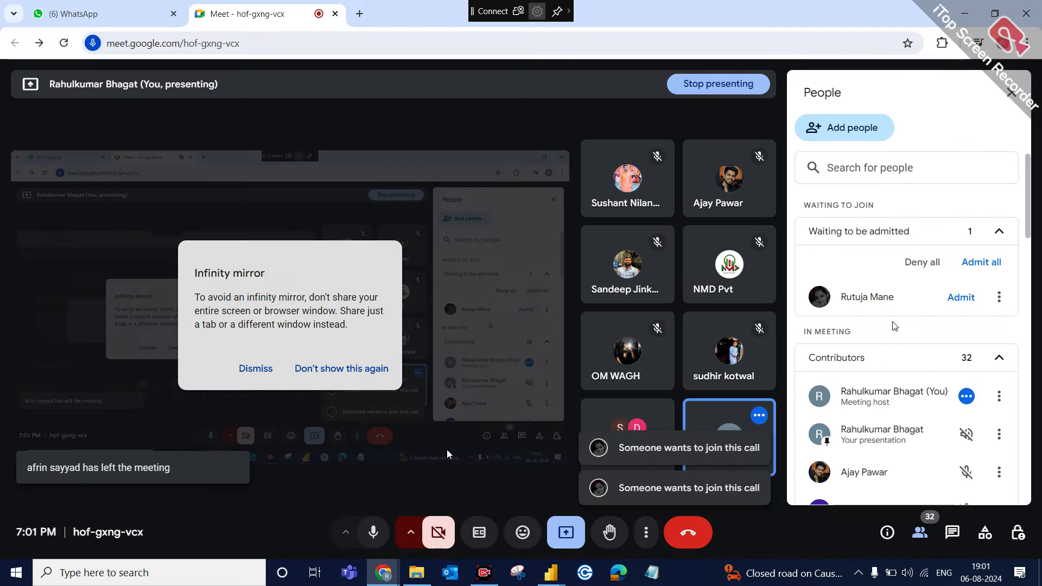
click(955, 299)
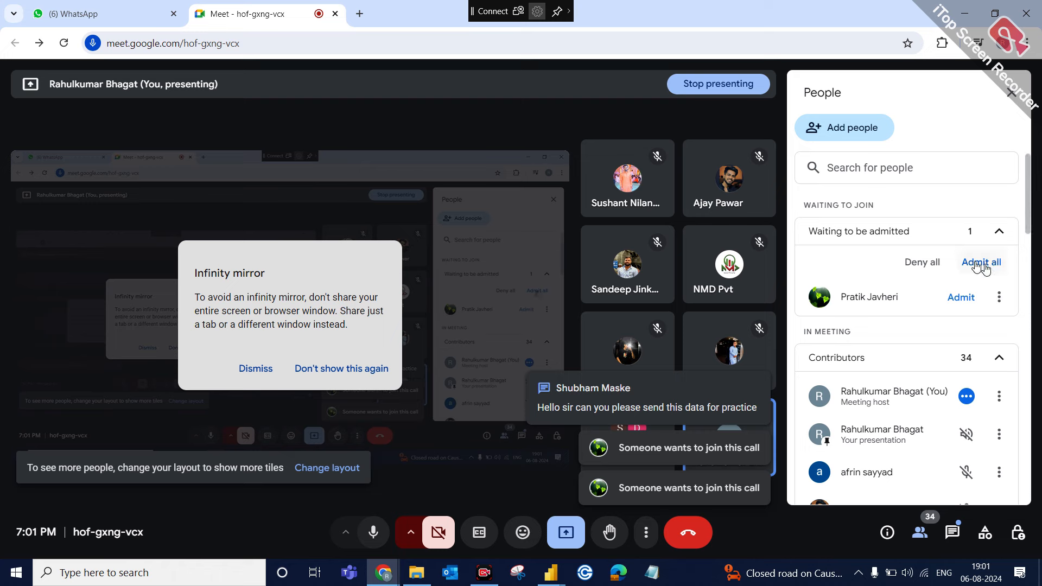
click(975, 296)
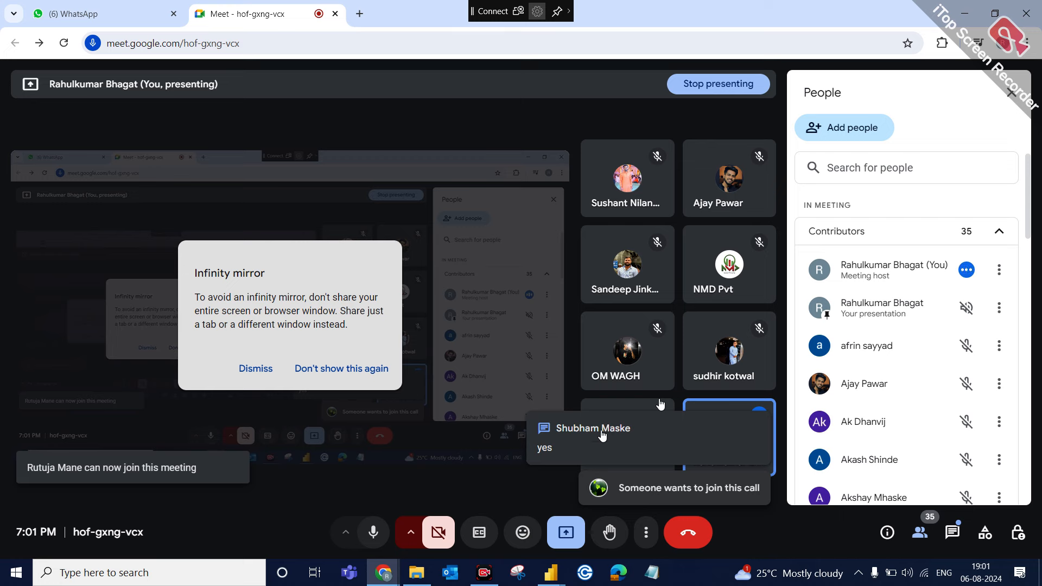
mouse_move(690, 440)
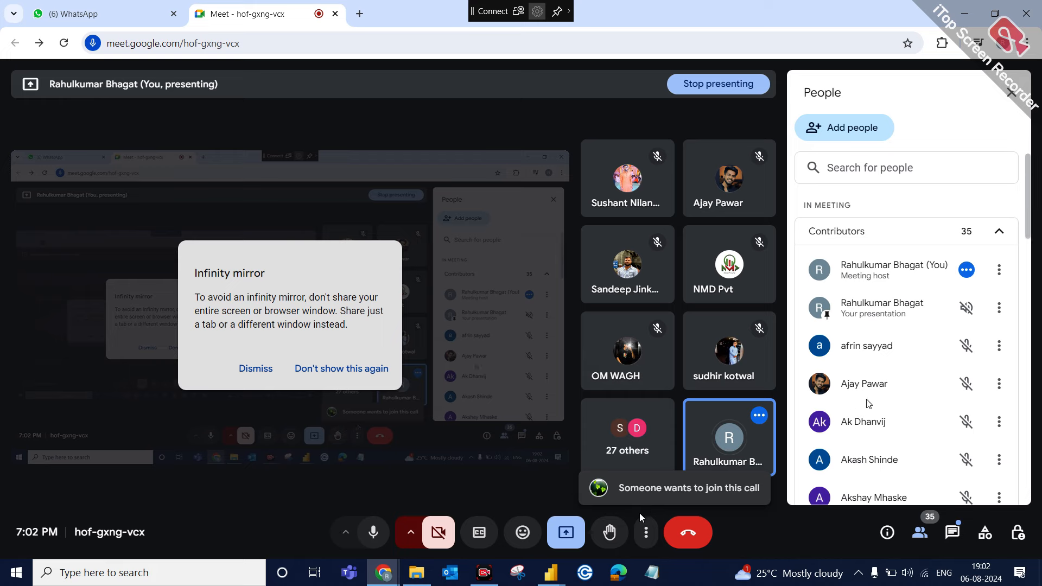
scroll(868, 403, down, 5)
scroll(867, 403, up, 5)
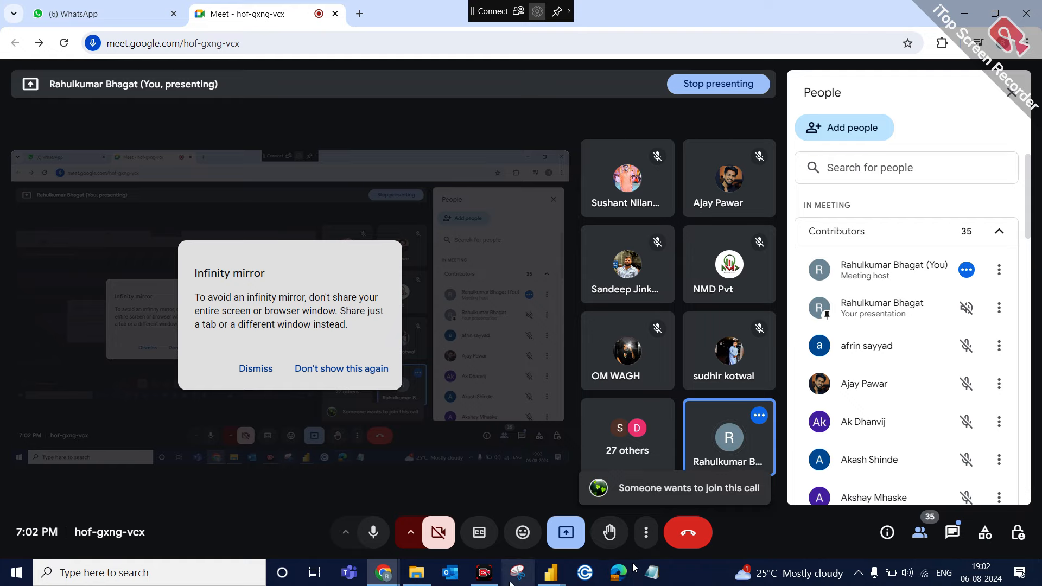
Step: Switch back to the Power Query editor and open the text Format options for the Full Name column
click(543, 570)
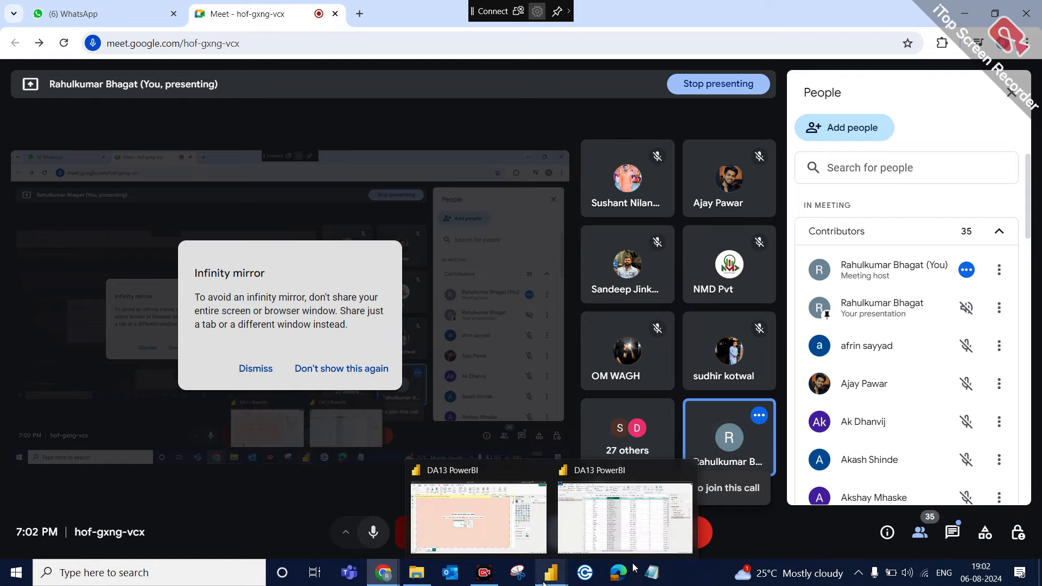
click(587, 510)
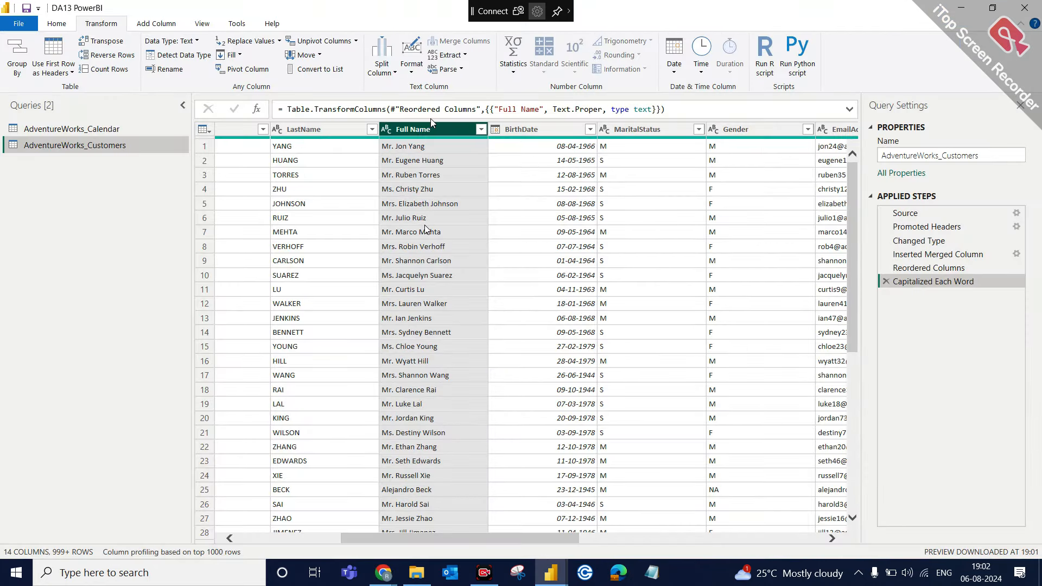
click(413, 74)
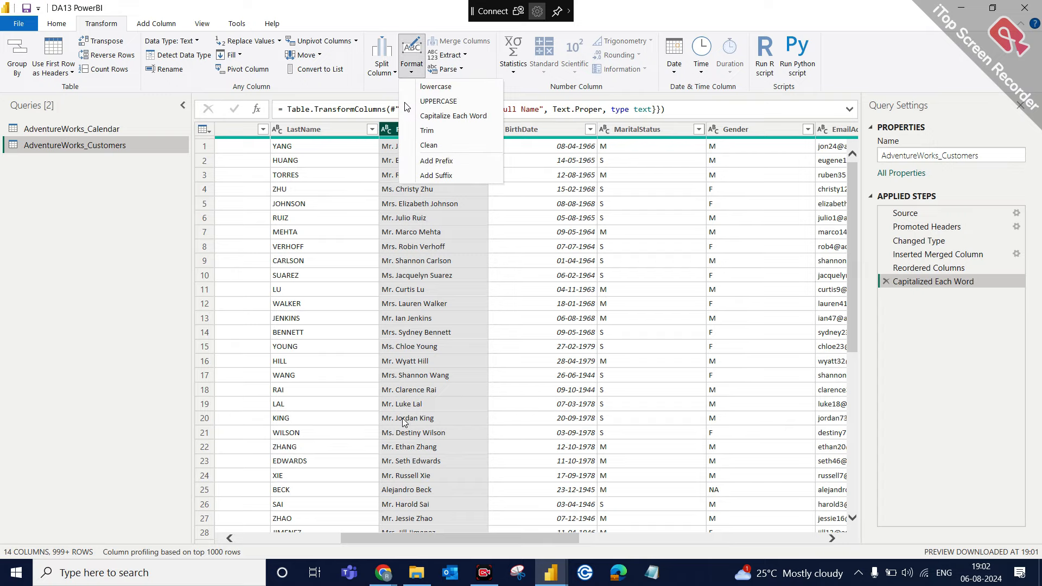
Step: Switch to the Google Meet call and admit the newly waiting participant
click(402, 559)
click(371, 551)
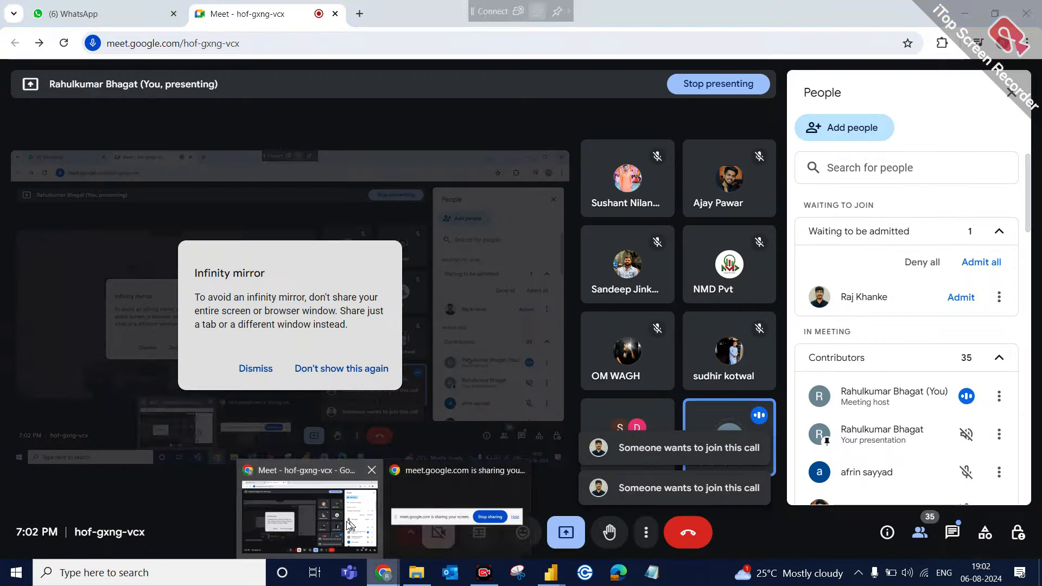
click(971, 297)
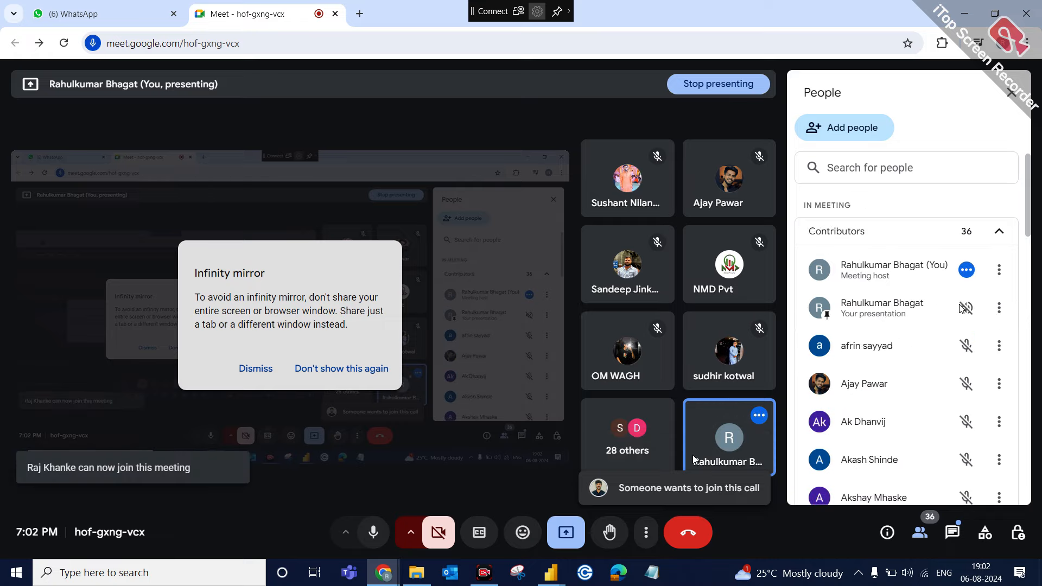
Step: Return to the Power Query editor, review the Trim, Clean, prefix and suffix Format options, and close them without applying any
mouse_move(551, 573)
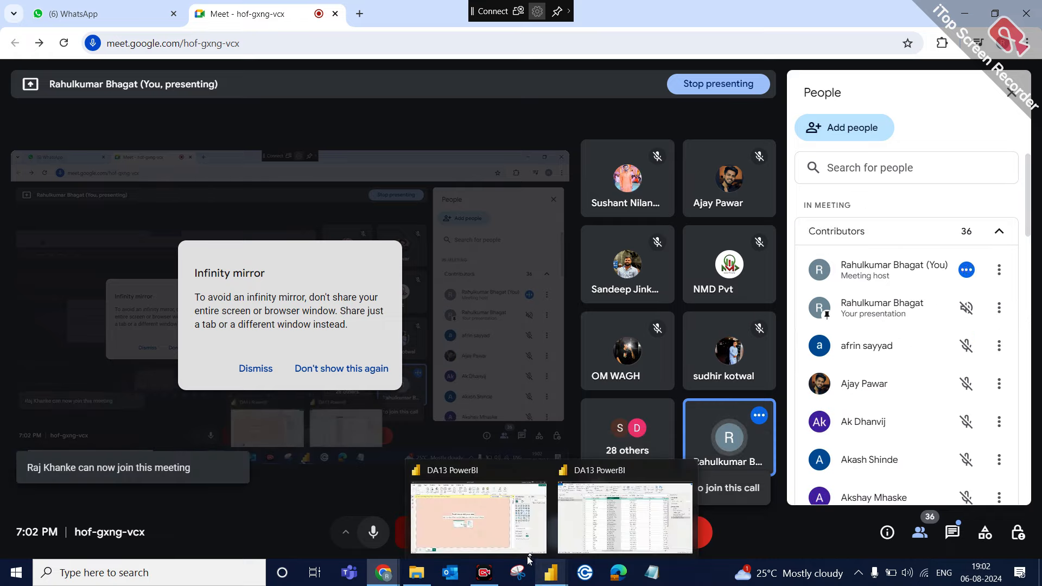
click(602, 529)
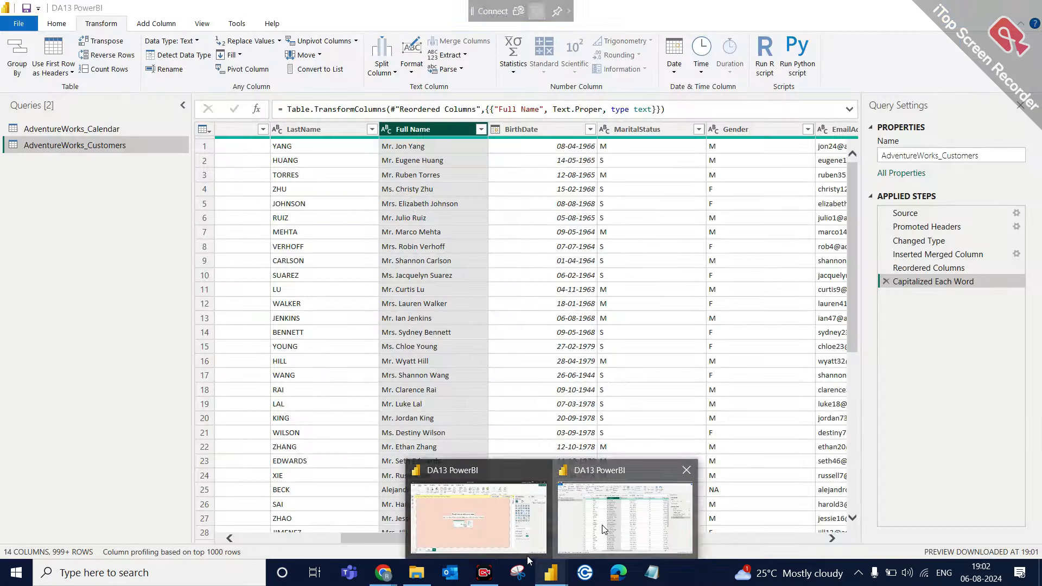
click(412, 73)
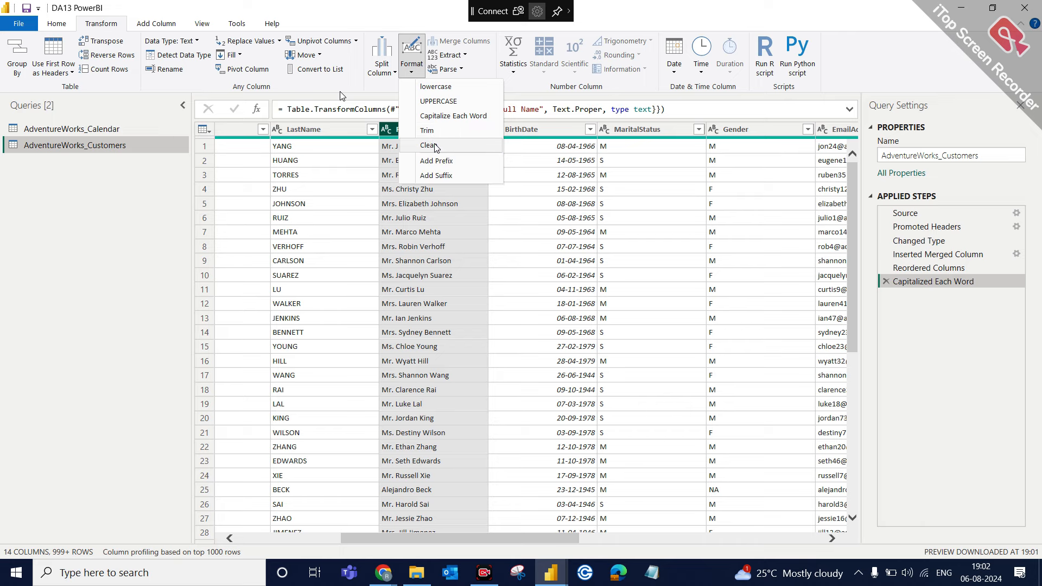
click(169, 202)
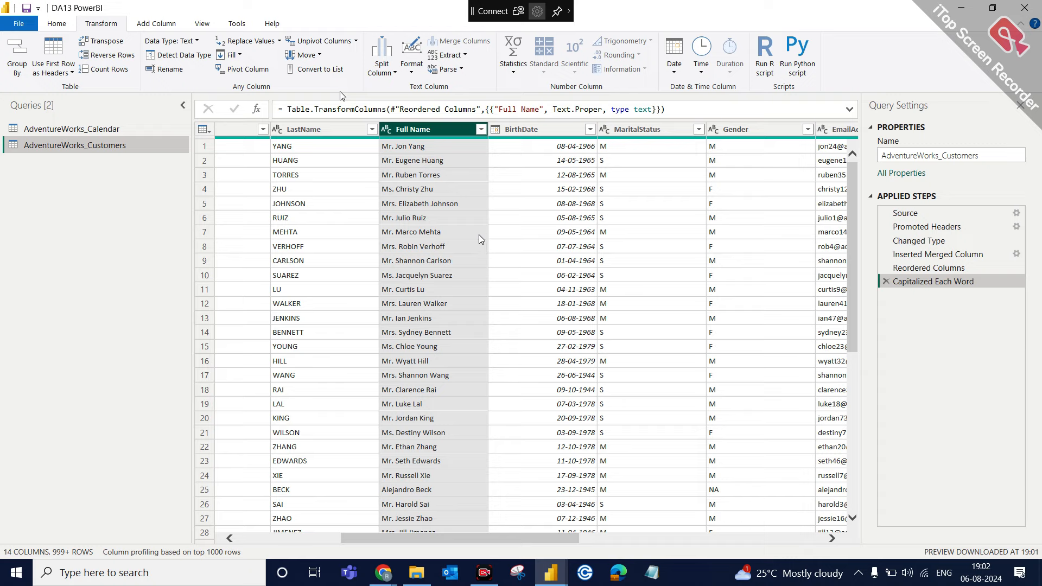
Step: Check the Google Meet call for waiting participants and return to the Power Query editor
drag(490, 535, 629, 538)
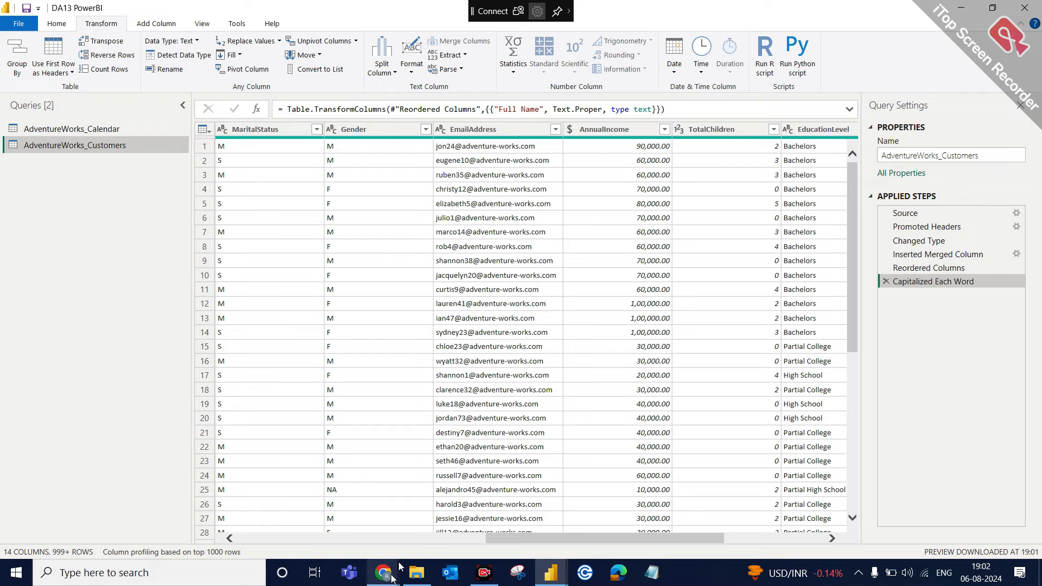
mouse_move(390, 576)
click(353, 524)
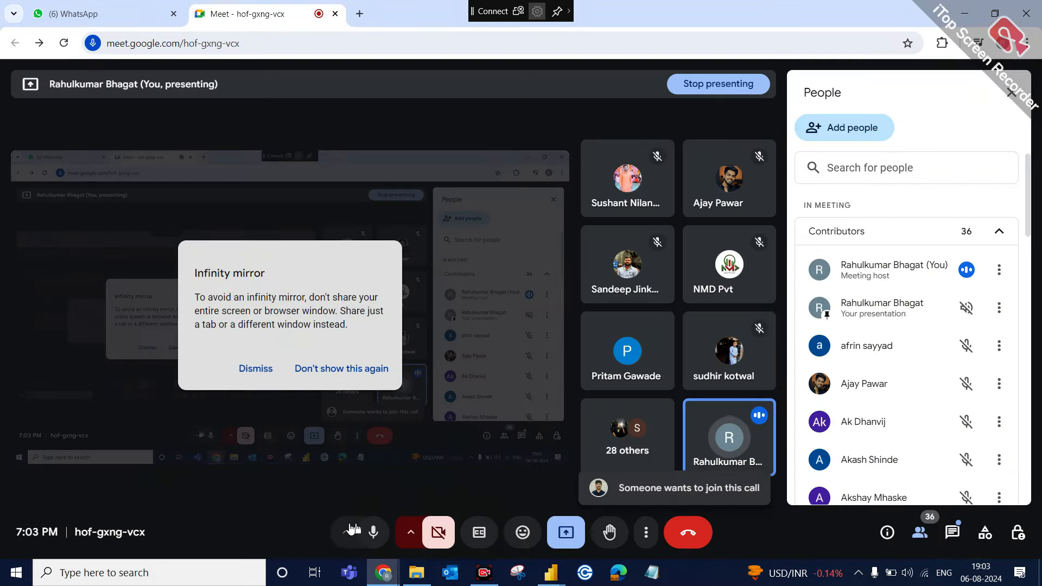
mouse_move(550, 572)
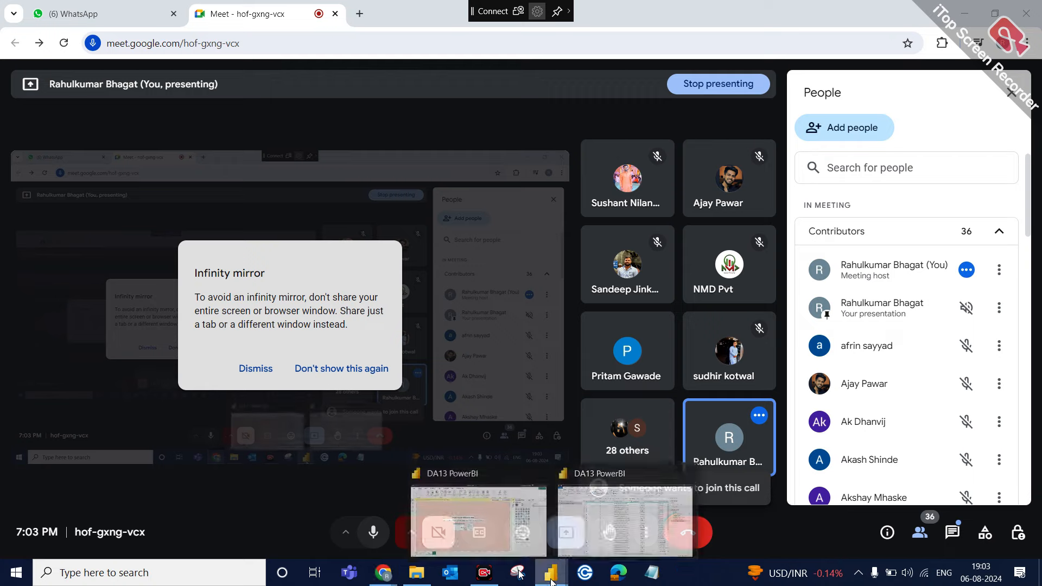
click(599, 525)
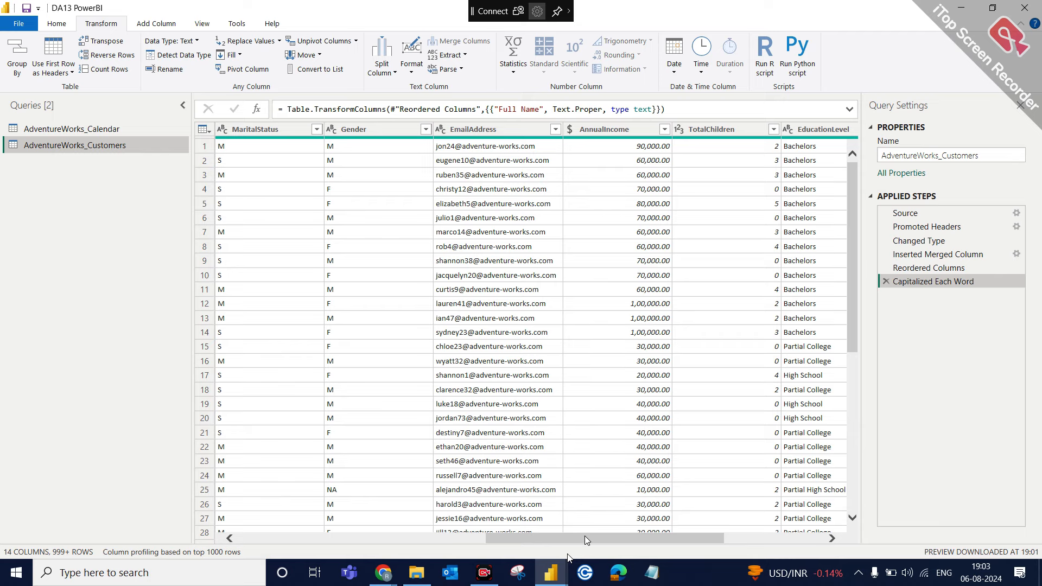
Step: Select the EmailAddress column in the customers query
mouse_move(584, 535)
mouse_down()
mouse_move(698, 540)
mouse_move(512, 548)
mouse_move(572, 547)
mouse_up()
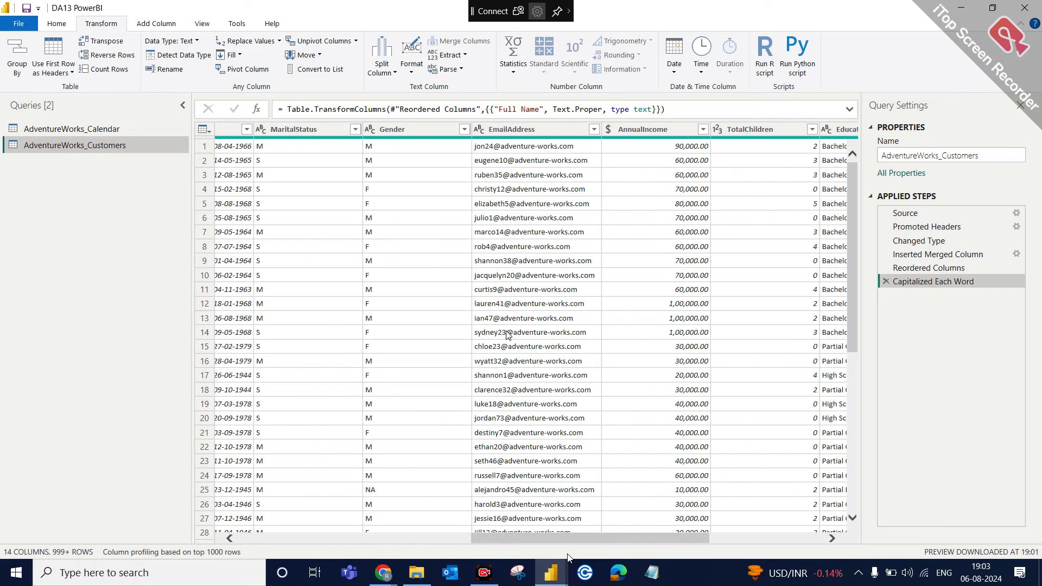
click(522, 130)
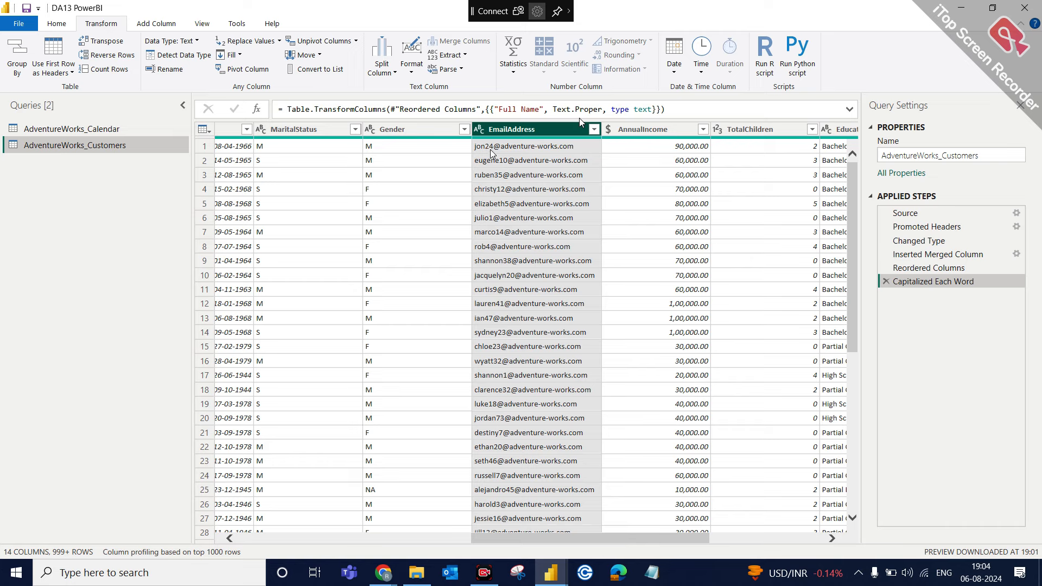
click(481, 130)
click(506, 129)
Step: Switch to Google Meet and admit the one person waiting to join
mouse_move(382, 571)
click(334, 511)
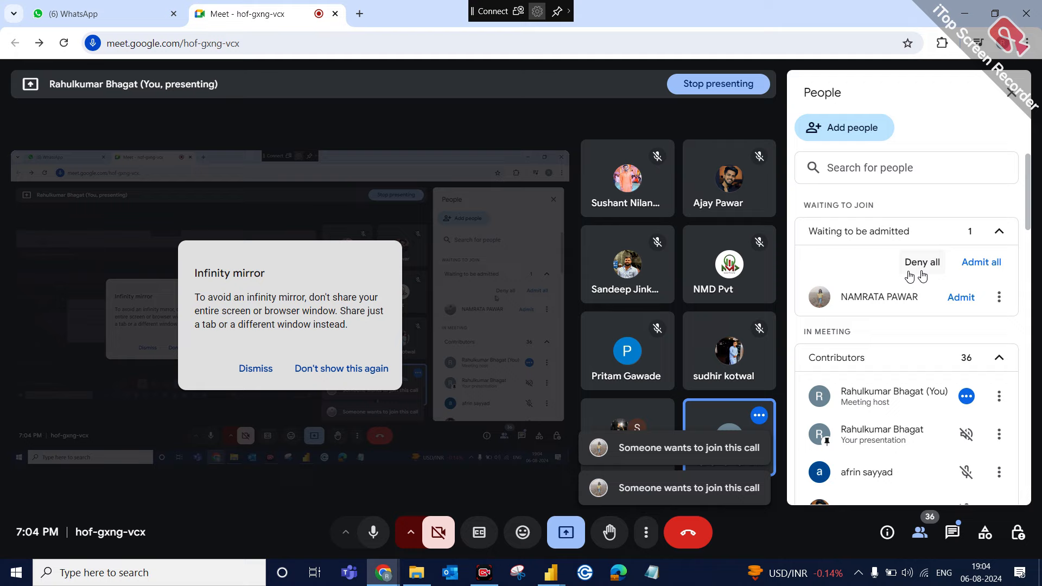
click(959, 296)
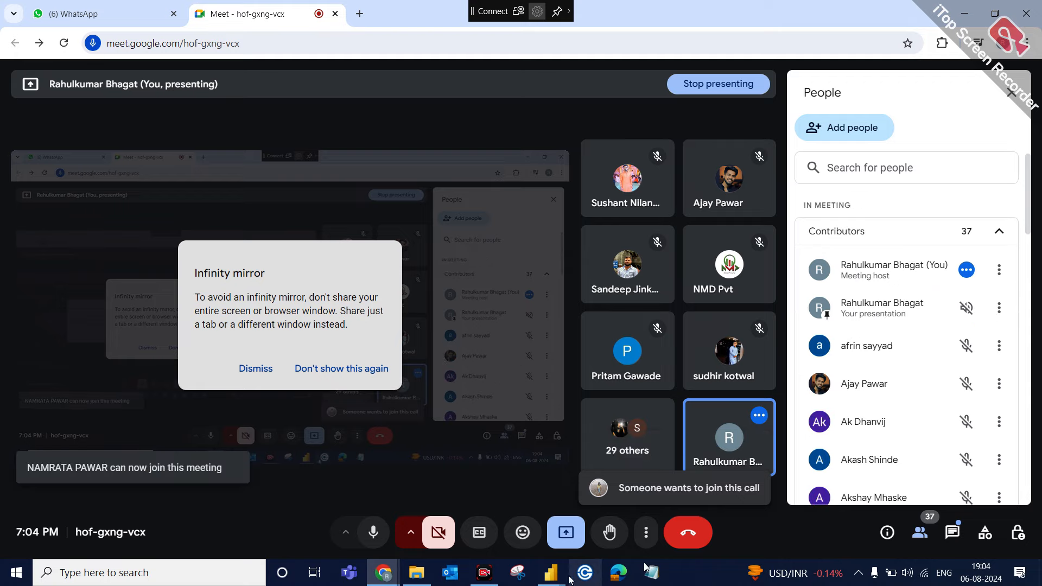
Step: Return to the Power Query editor and add a column extracting the text before the "@" delimiter from EmailAddress
click(552, 572)
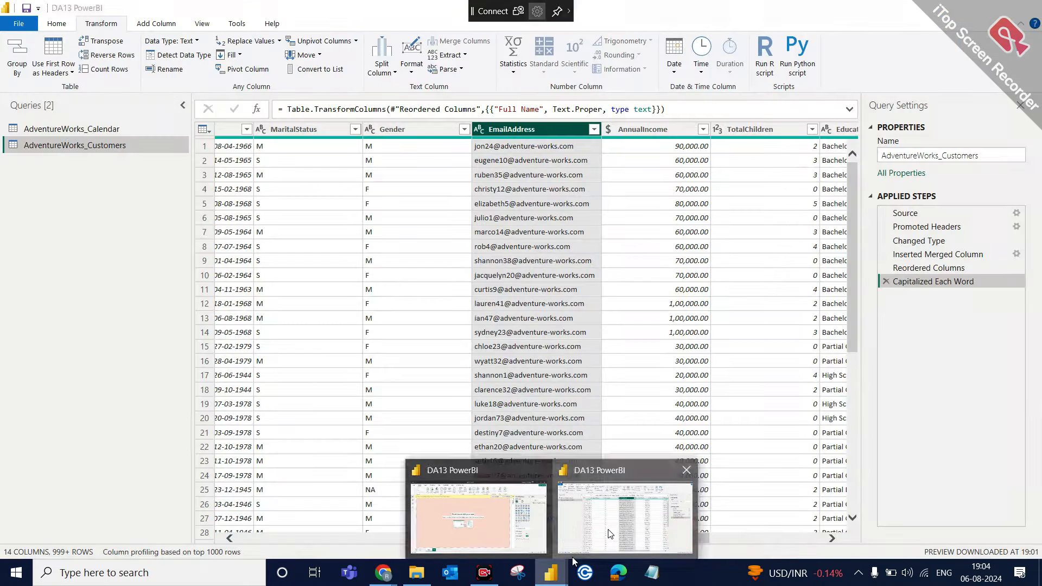
click(572, 555)
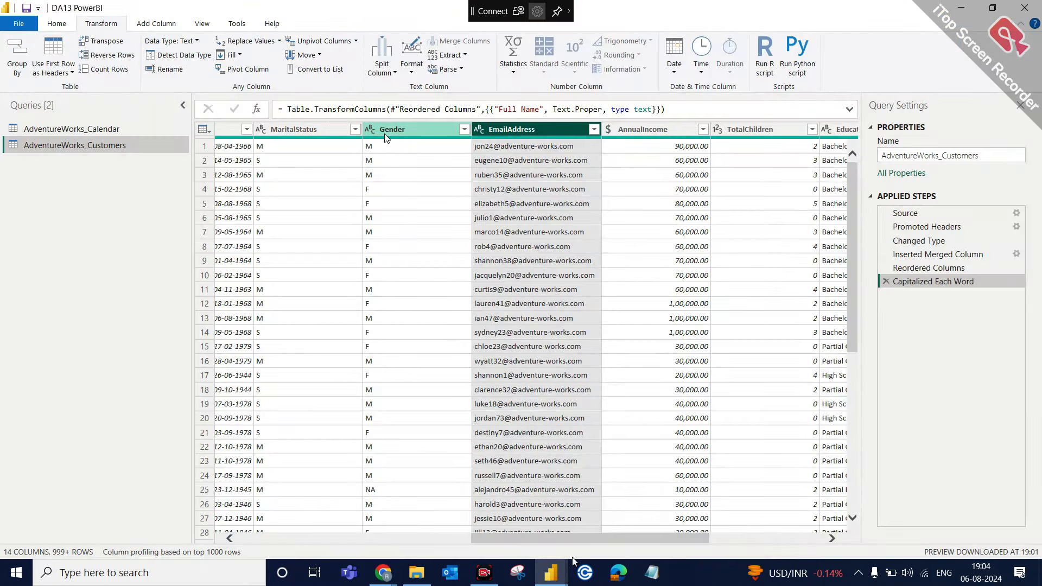
click(154, 24)
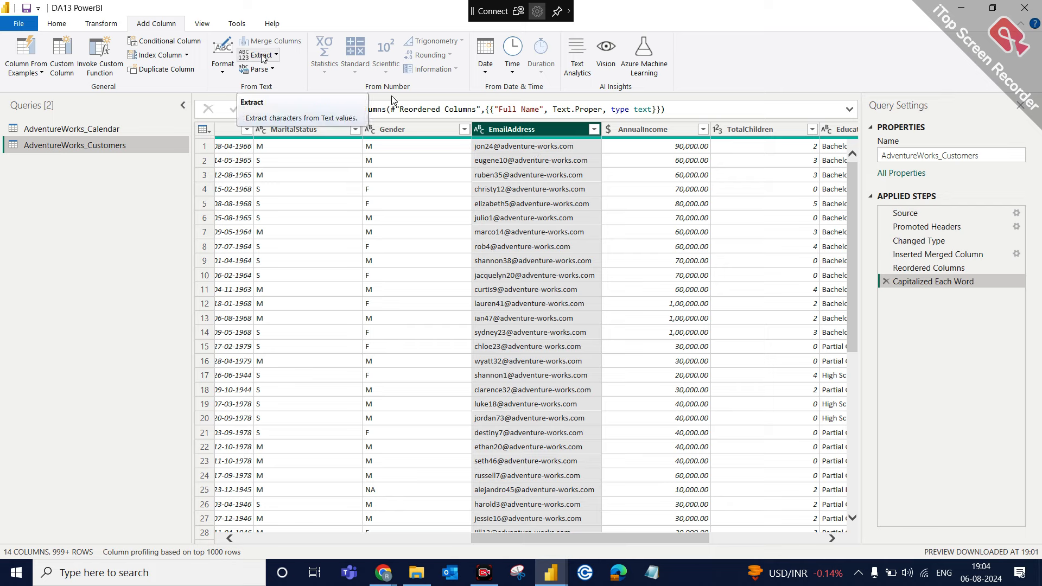
click(276, 56)
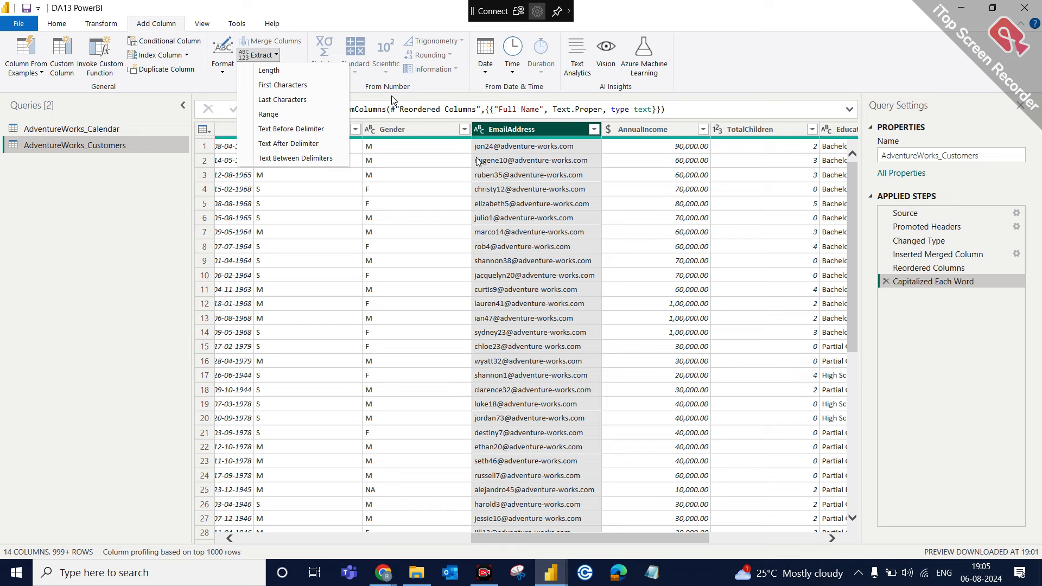
click(300, 130)
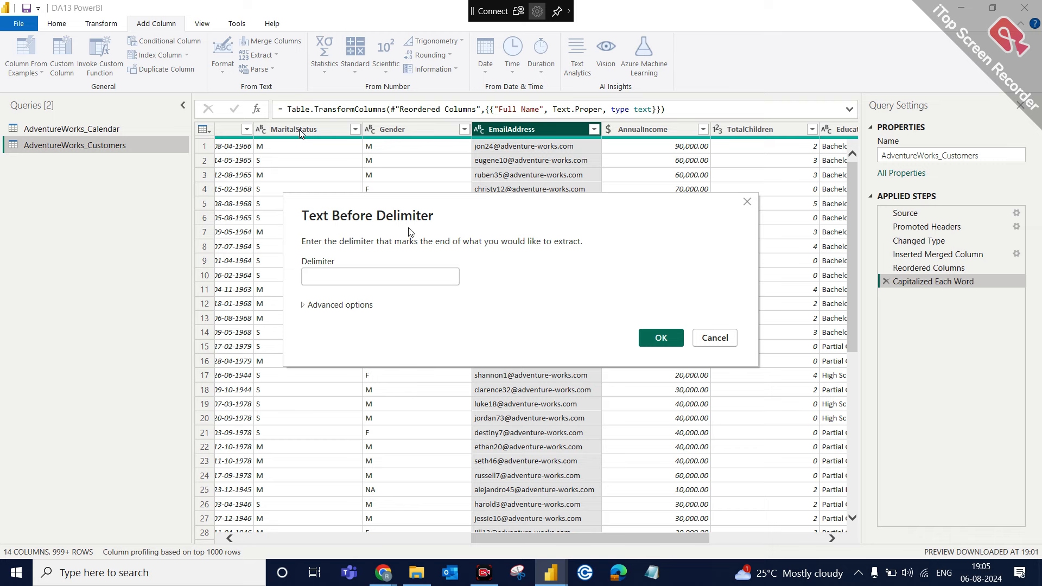
click(321, 279)
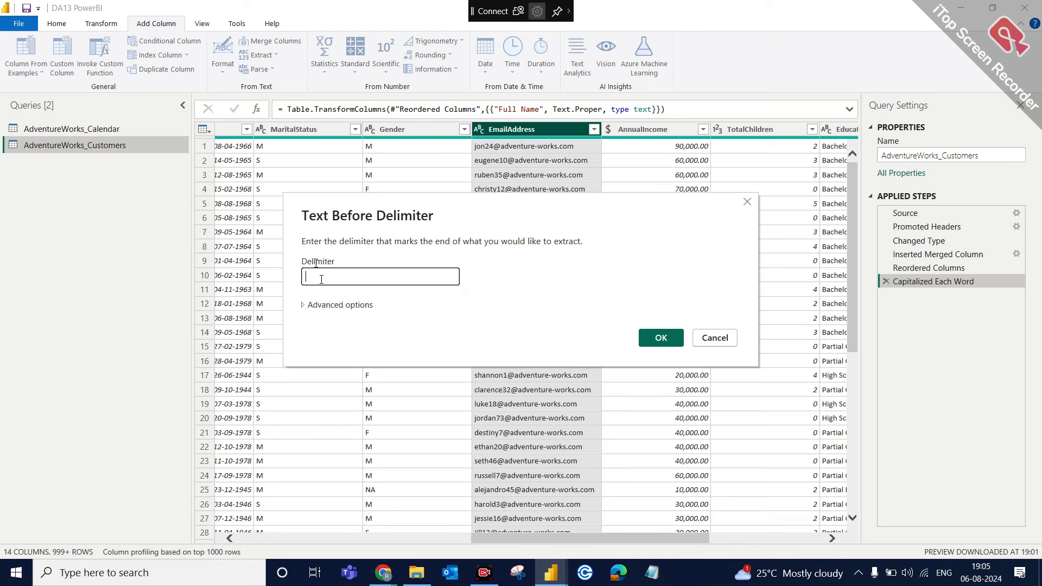
text(@)
click(653, 339)
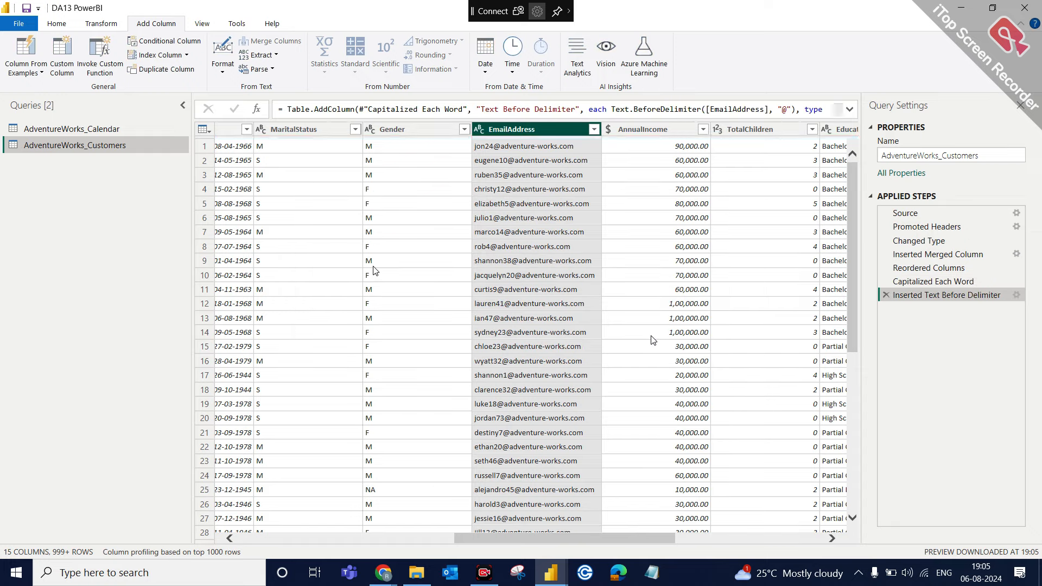
Step: Rename the new Text Before Delimiter column to "User Name"
drag(598, 535, 744, 537)
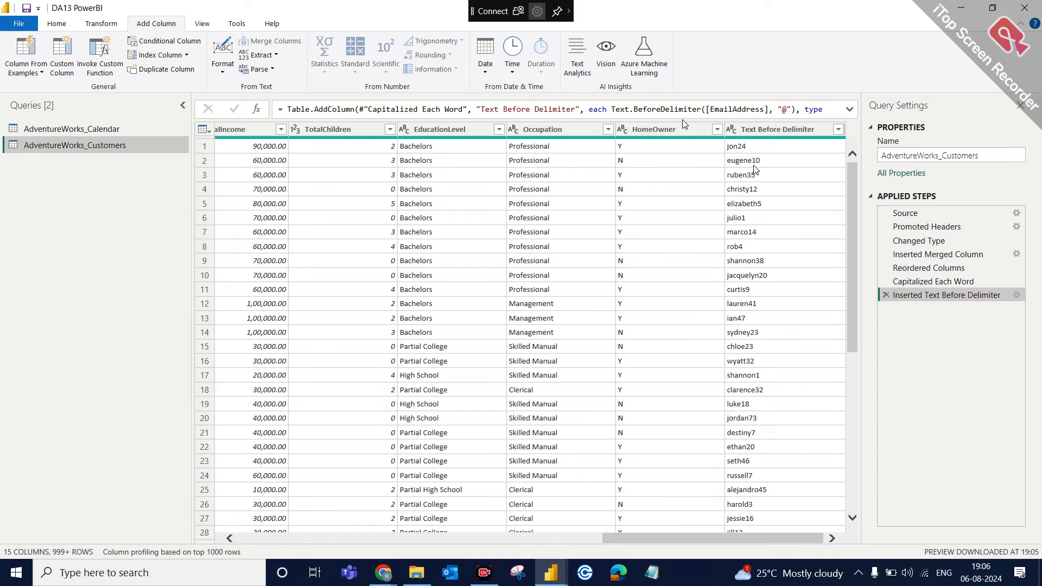
double_click(768, 128)
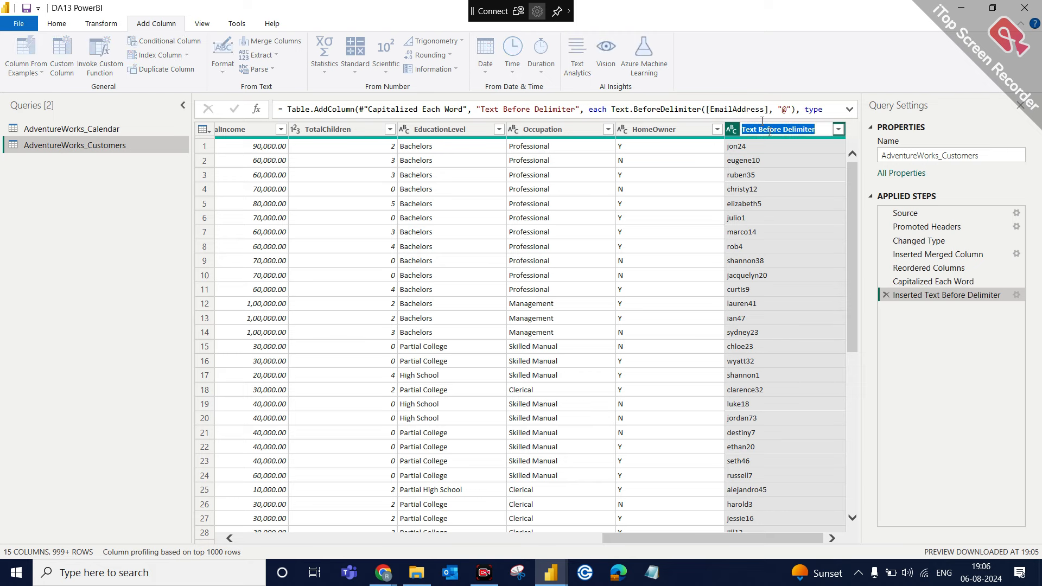
key(BackSpace)
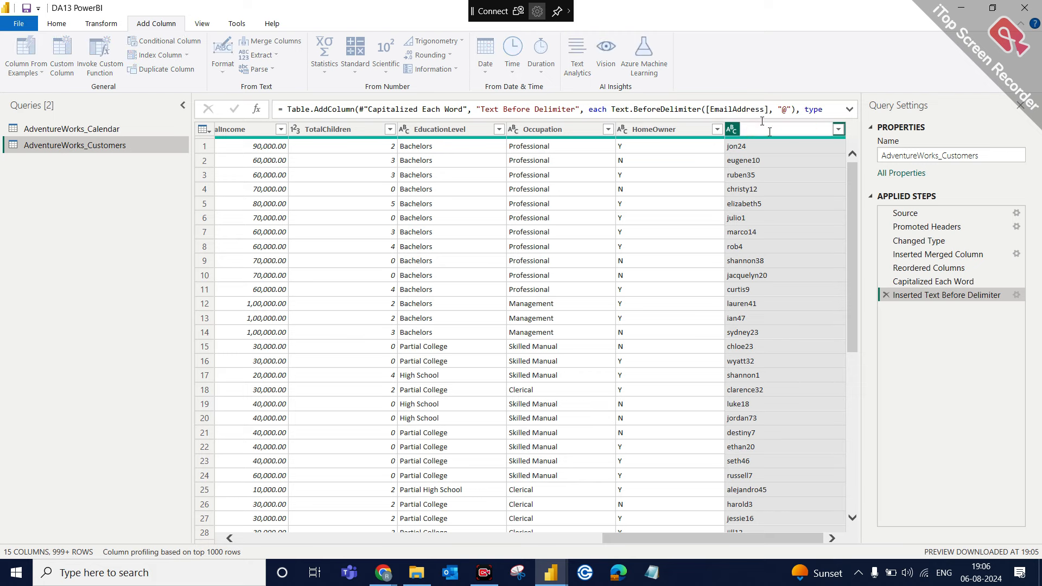
text(User Name)
key(Return)
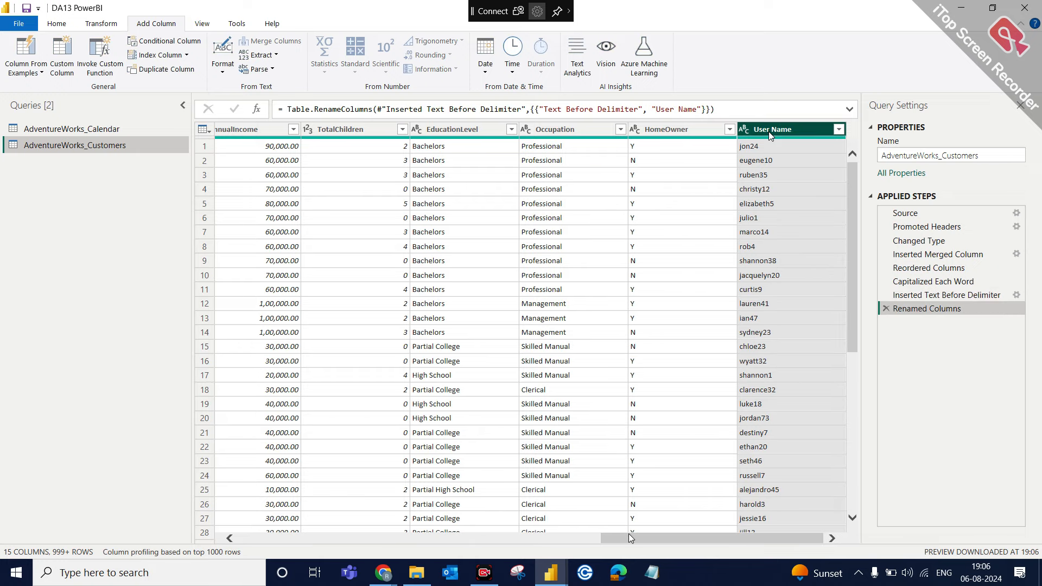
Step: Add another column extracting the text after the "@" delimiter from the EmailAddress column
drag(626, 542, 562, 540)
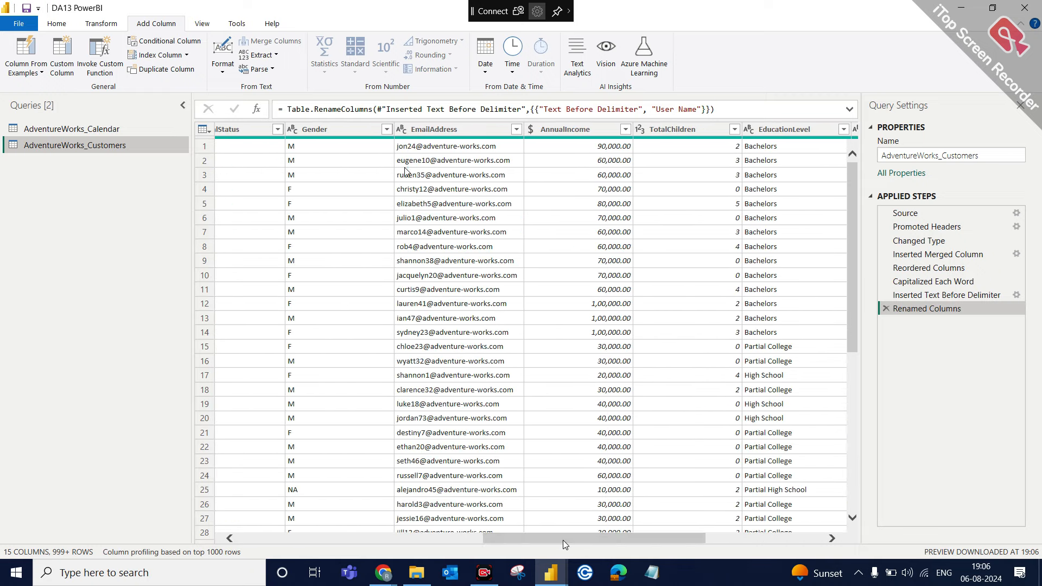
click(434, 137)
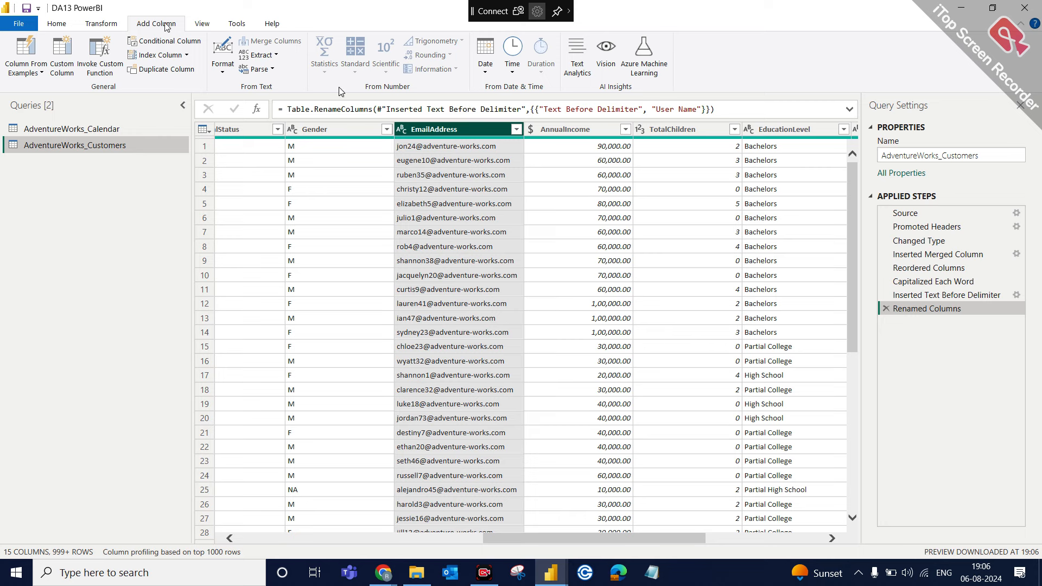
click(277, 55)
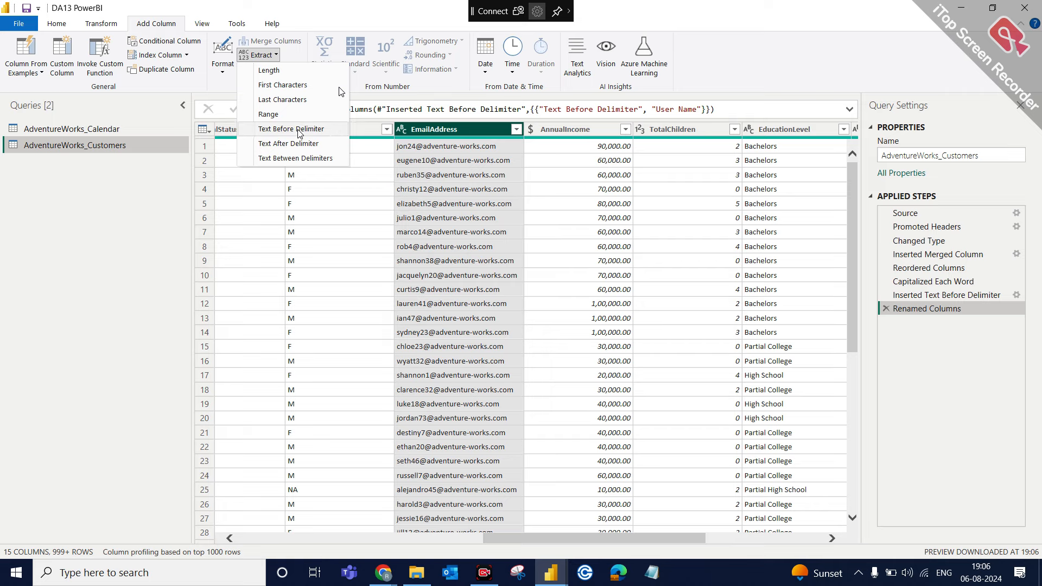
click(298, 144)
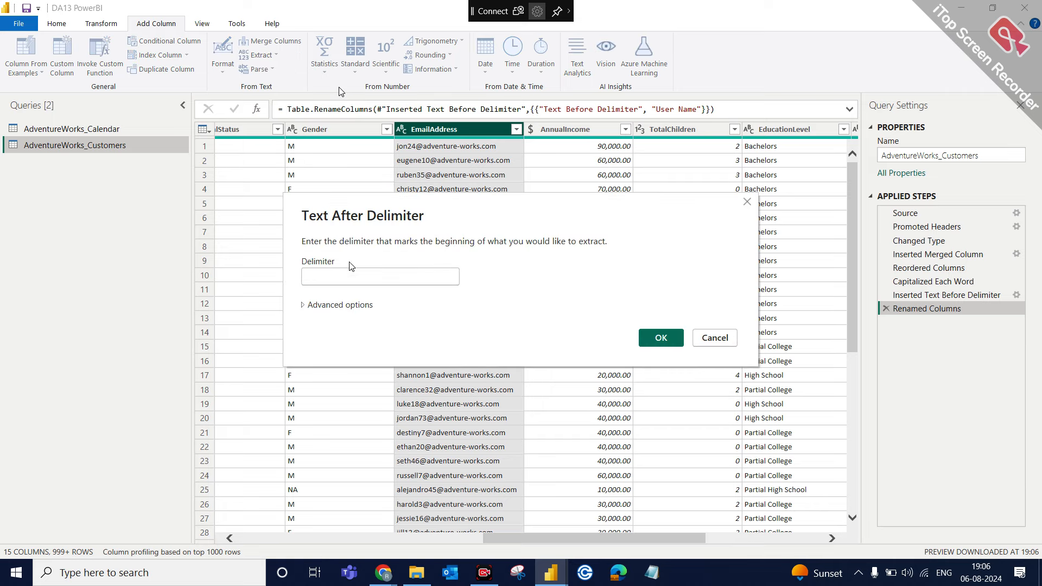
click(345, 272)
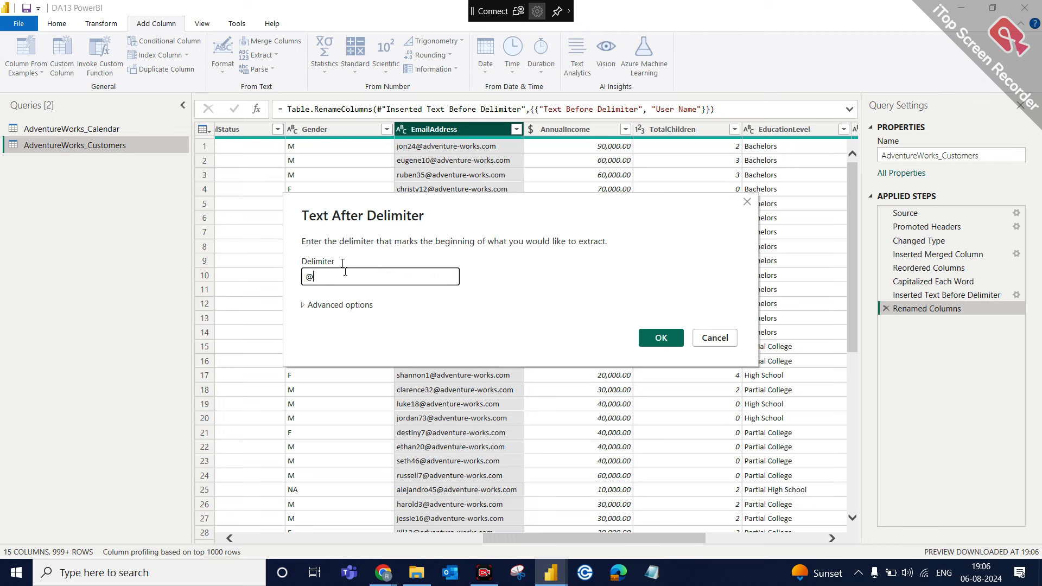
click(657, 338)
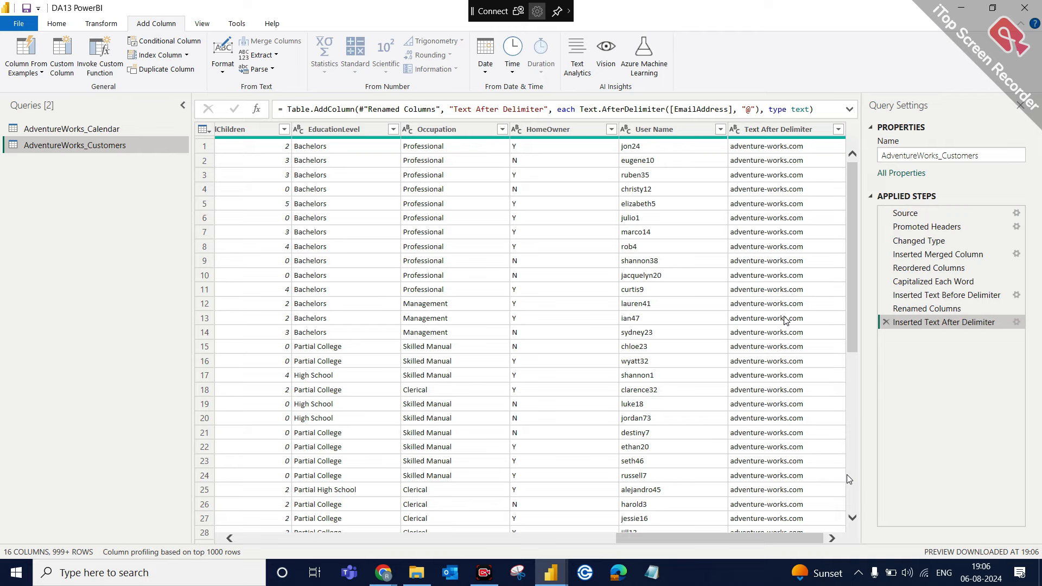
Step: Rename the new Text After Delimiter column to "Domain"
click(783, 129)
double_click(782, 129)
key(BackSpace)
text(Do)
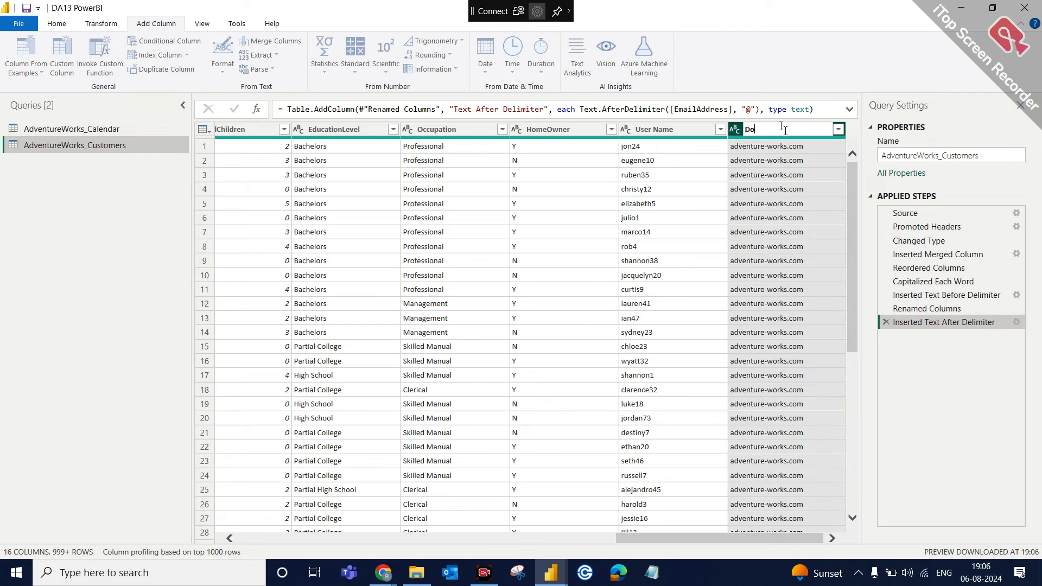
text(main)
key(Return)
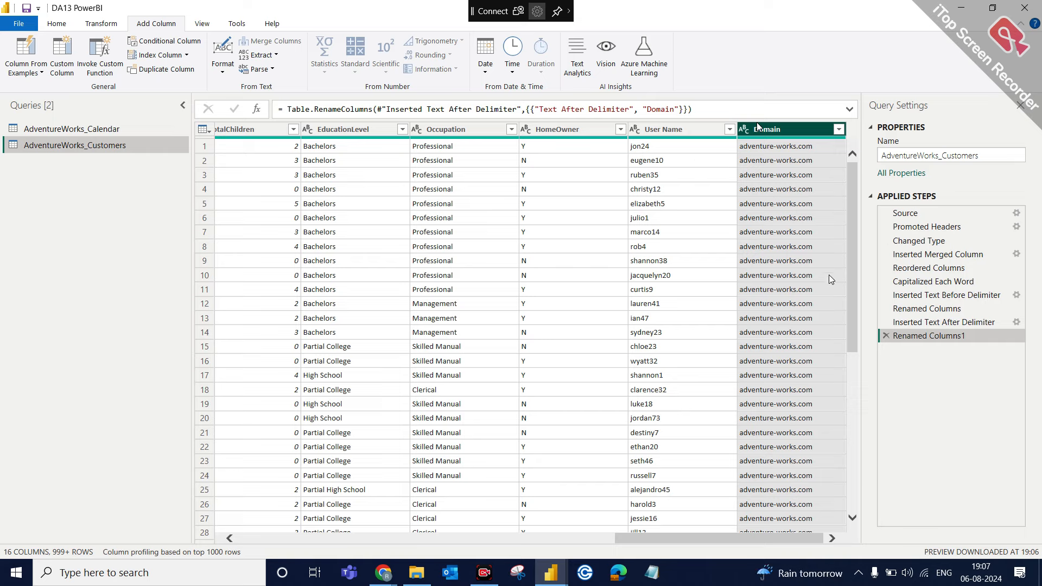
right_click(924, 337)
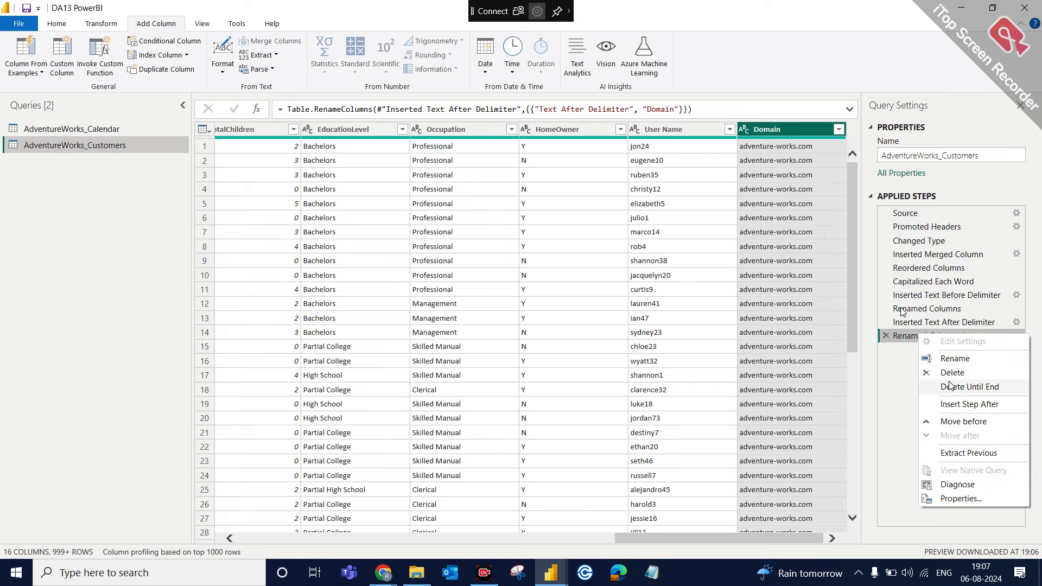
click(955, 358)
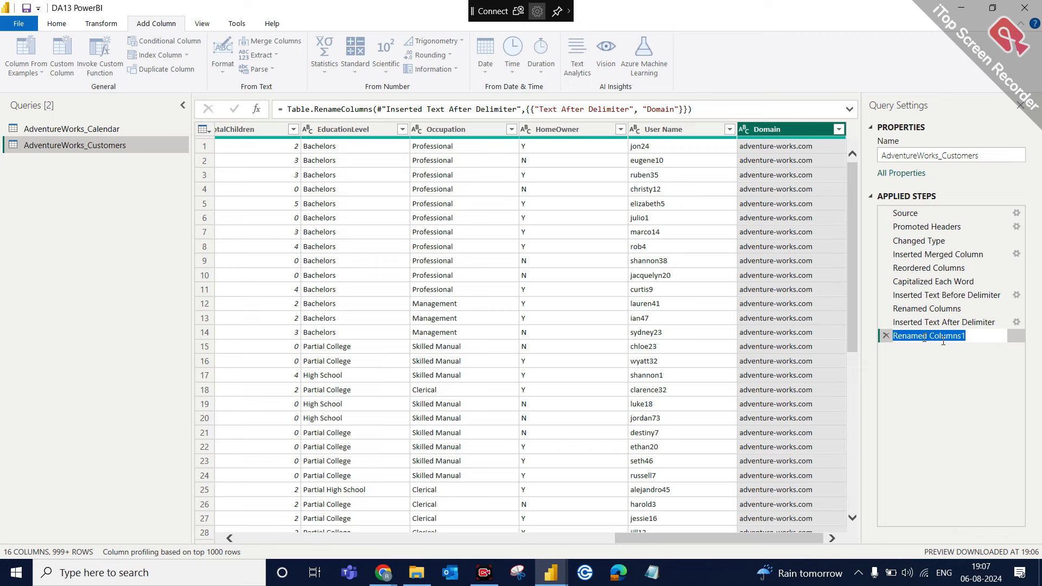
click(937, 345)
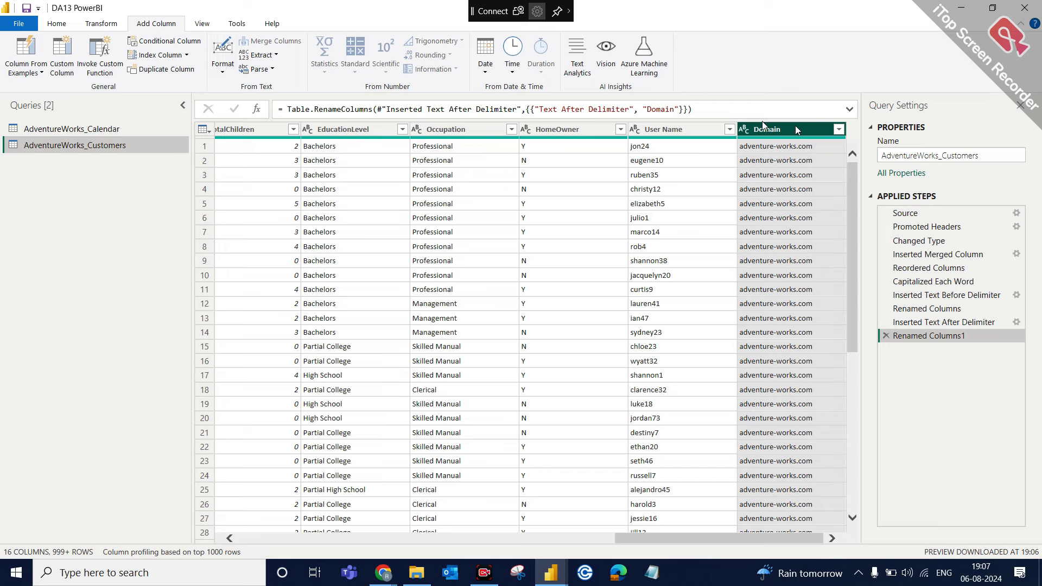
Step: Replace the "-" values with a space in the Domain column and convert its text to uppercase
click(106, 24)
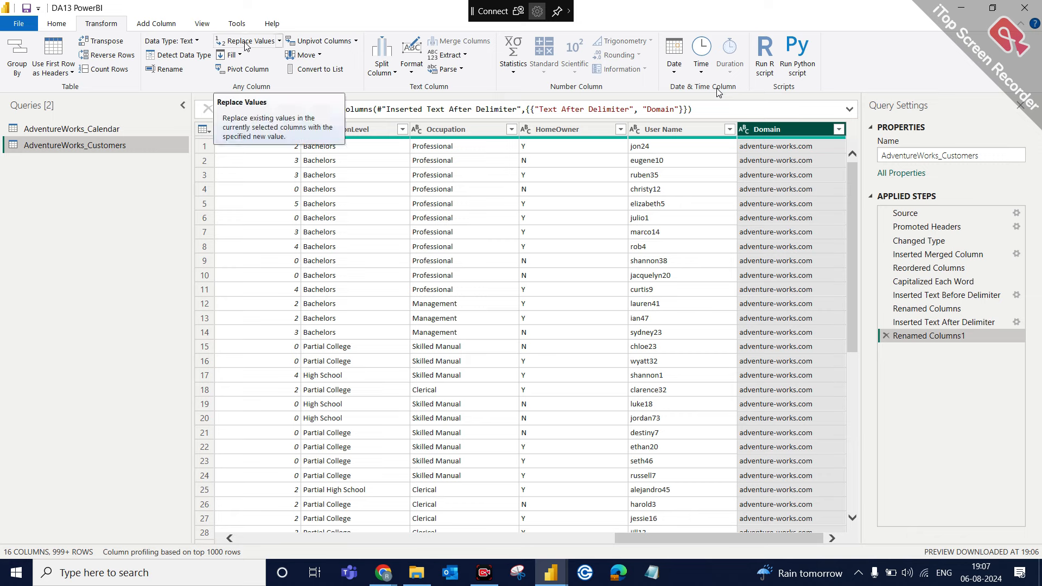
click(278, 42)
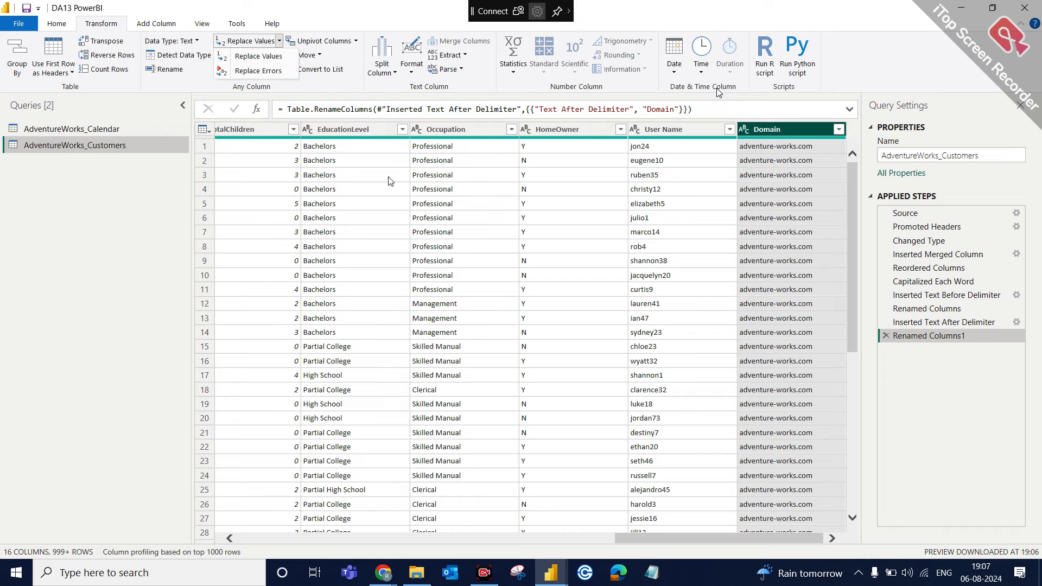
click(266, 57)
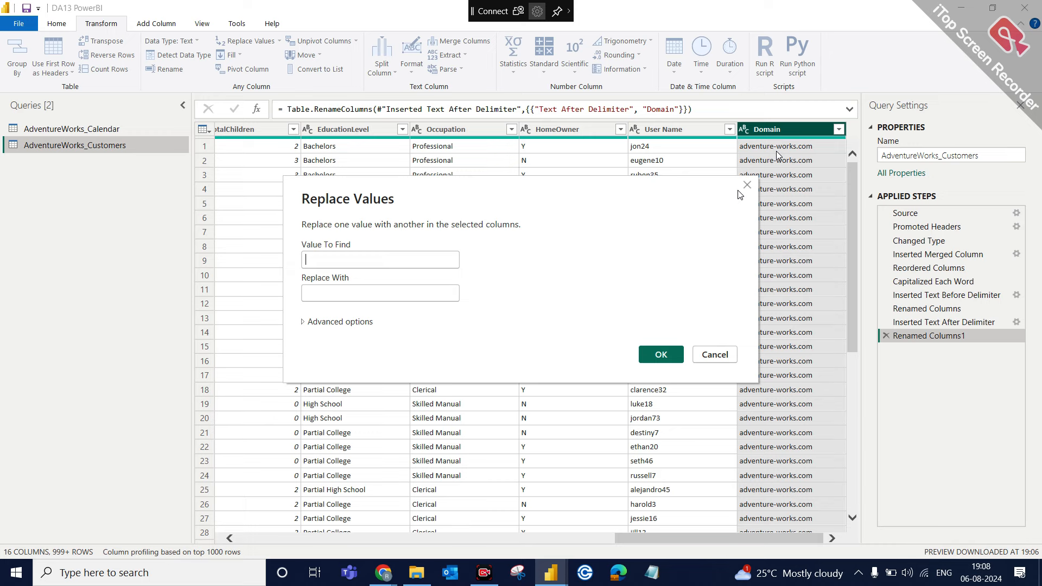
click(339, 256)
click(318, 293)
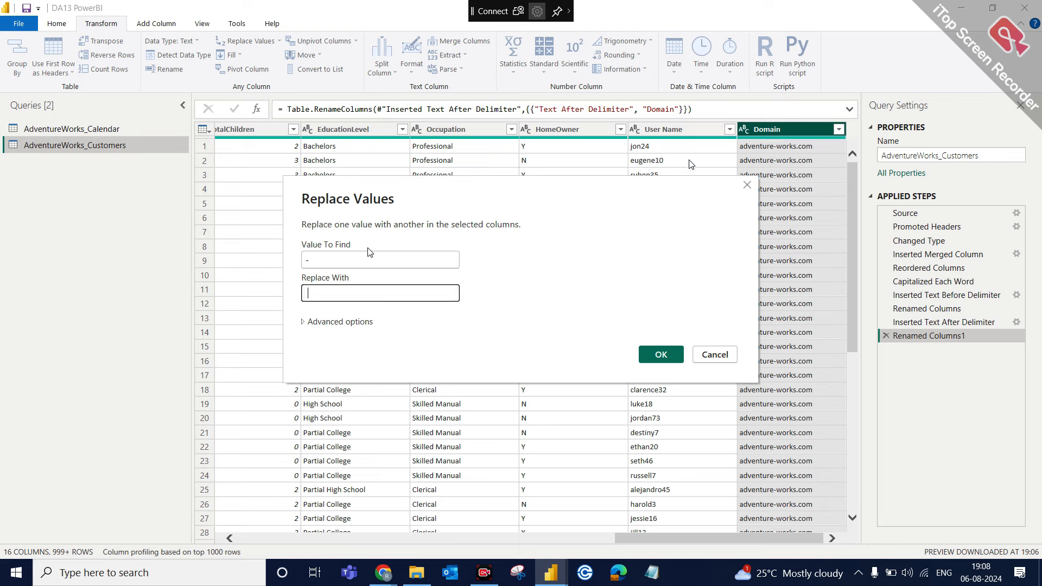
click(664, 357)
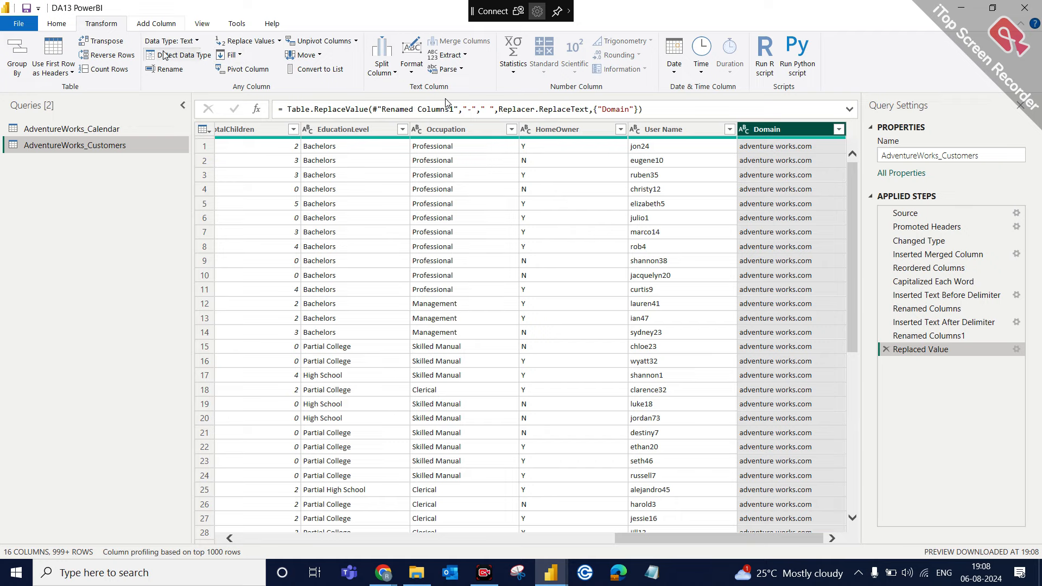
click(411, 71)
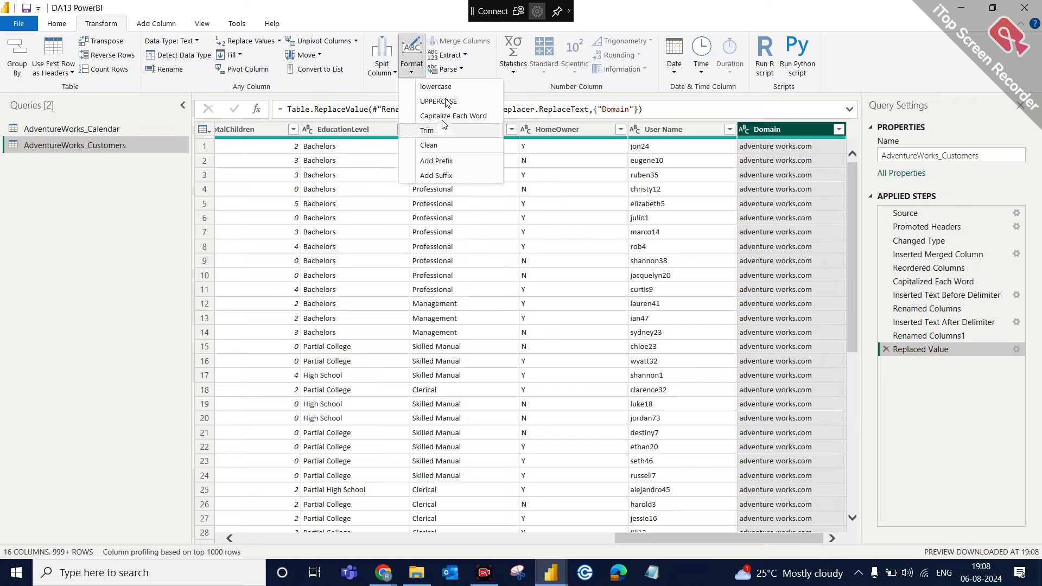
click(446, 102)
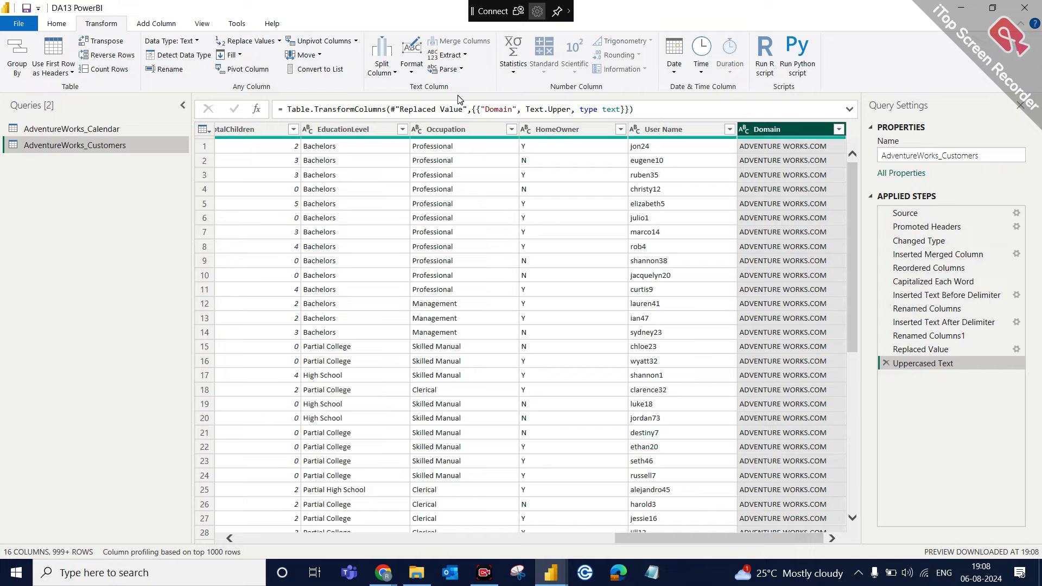
Step: Switch to Google Meet, admit the person waiting to join, and return to the Power Query editor
mouse_move(383, 570)
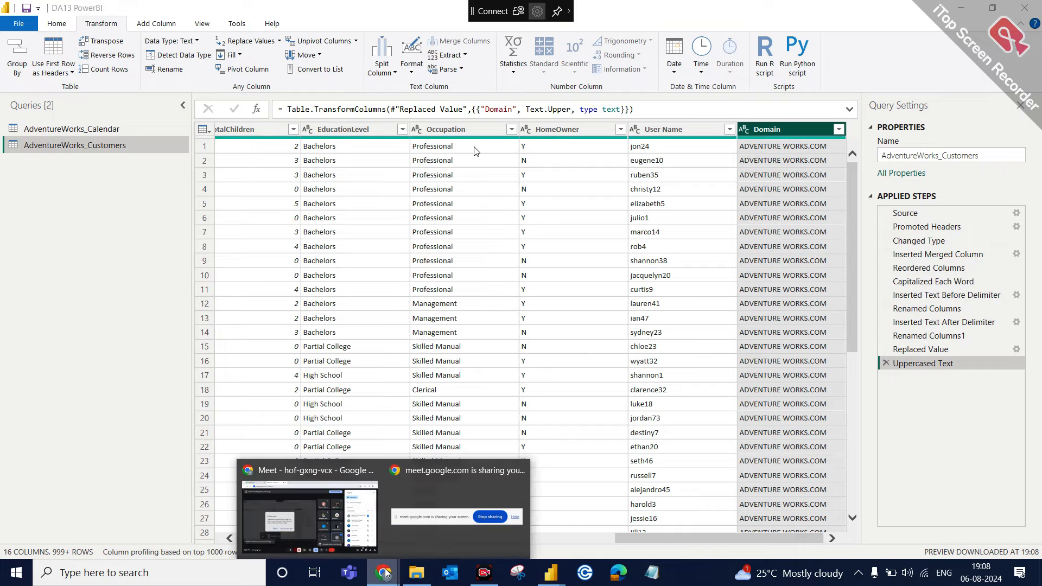
click(373, 554)
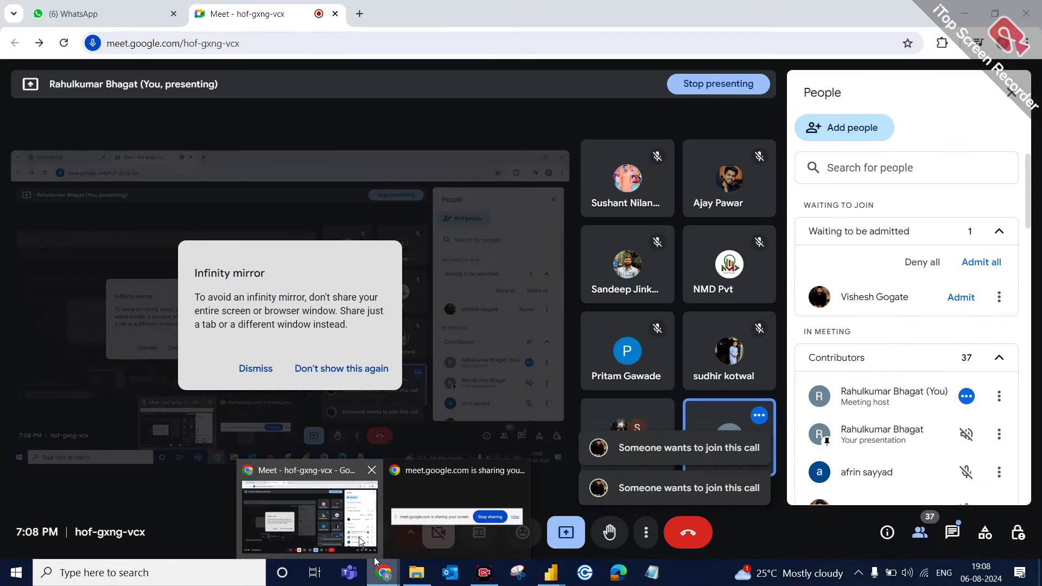
click(967, 297)
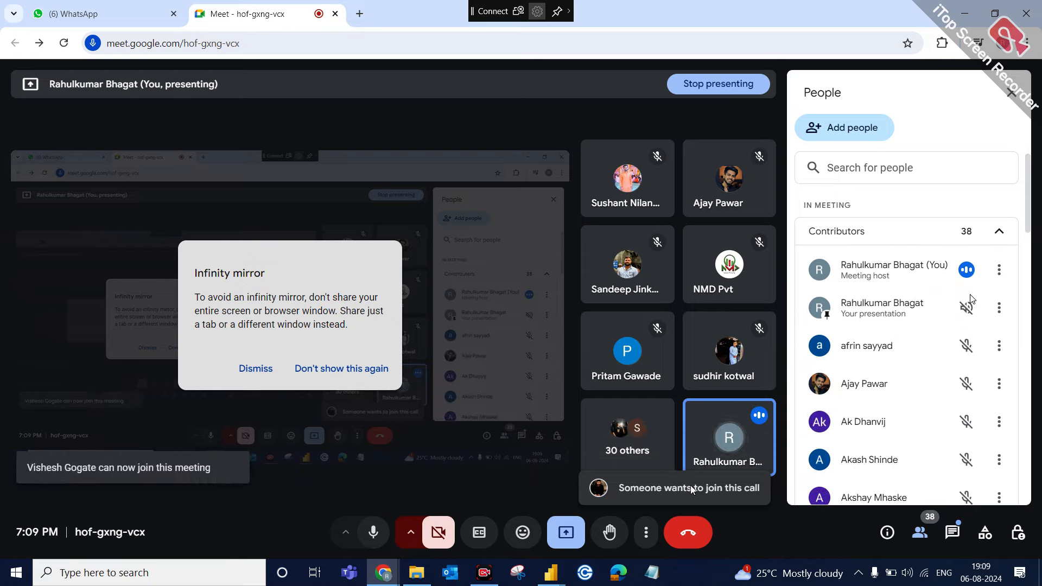
mouse_move(553, 570)
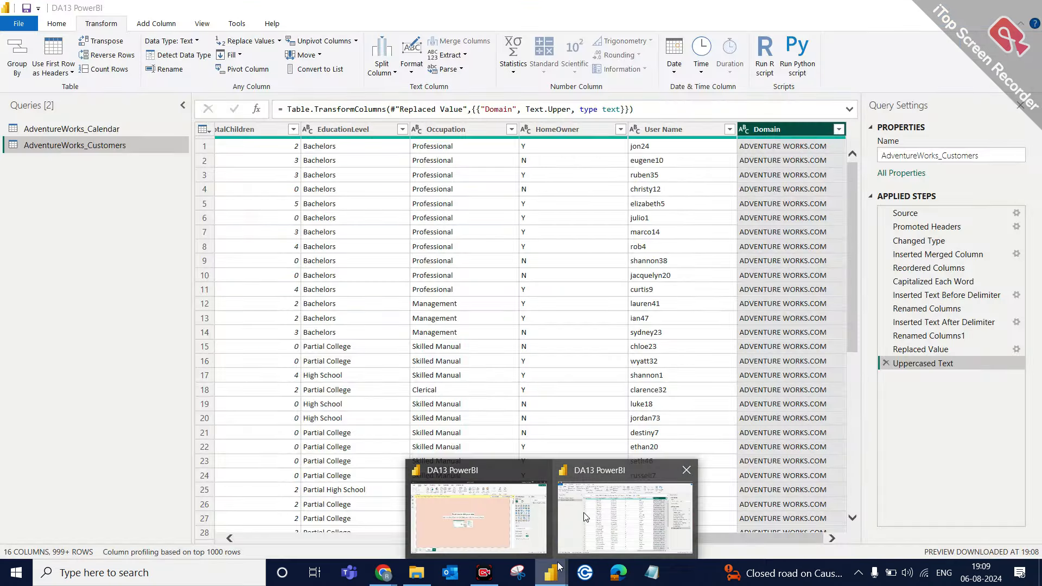
click(585, 516)
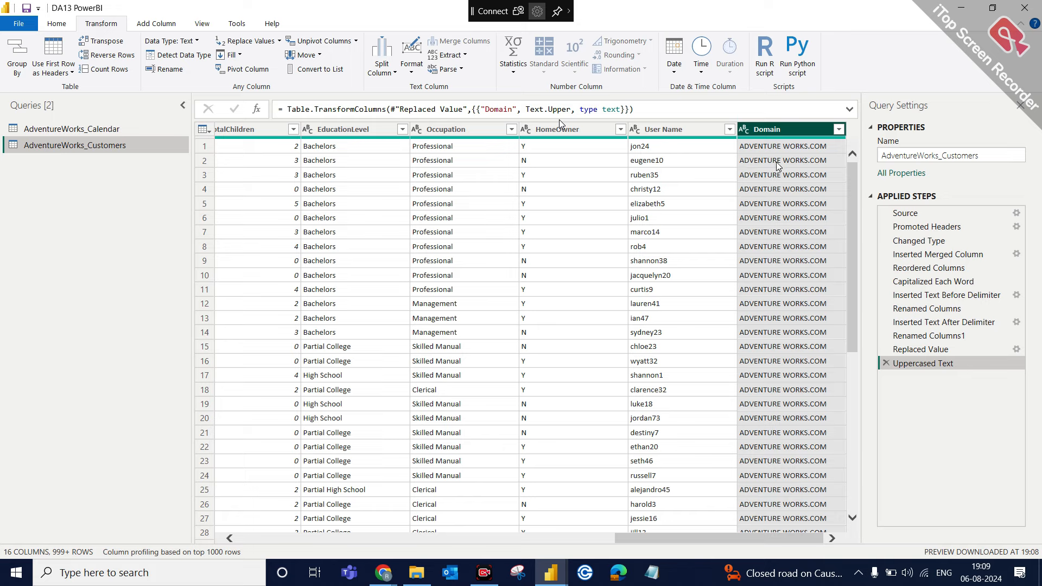
Step: Edit the Replaced Value step so that "-" in the Domain column is replaced with nothing
click(1016, 348)
click(335, 293)
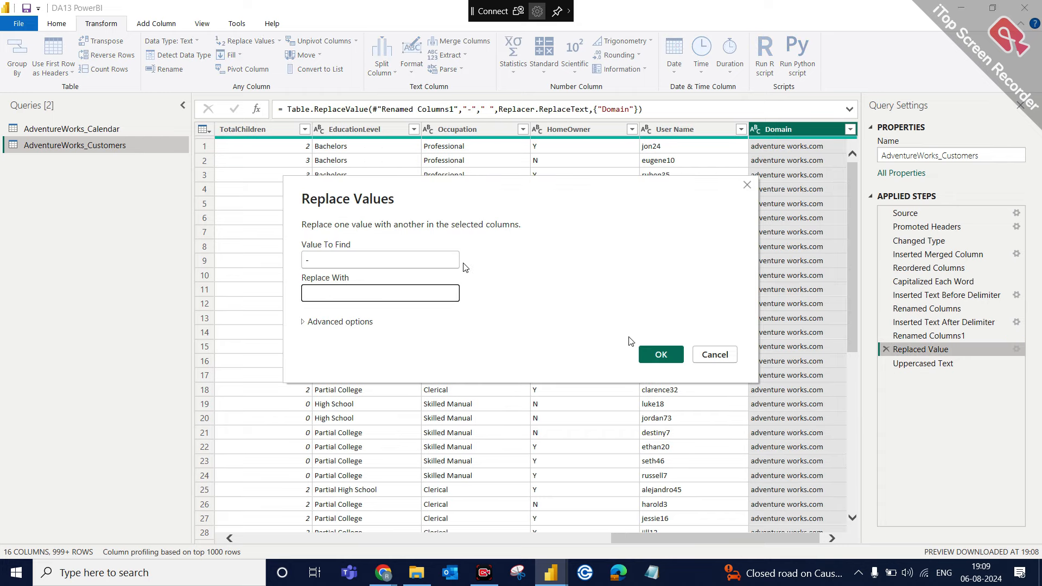
click(654, 354)
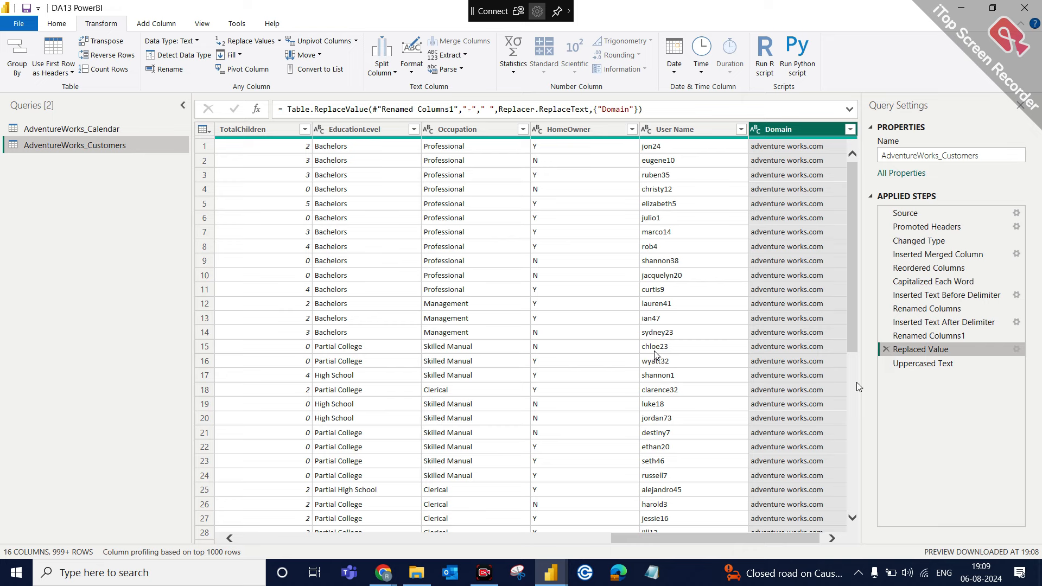
click(1016, 350)
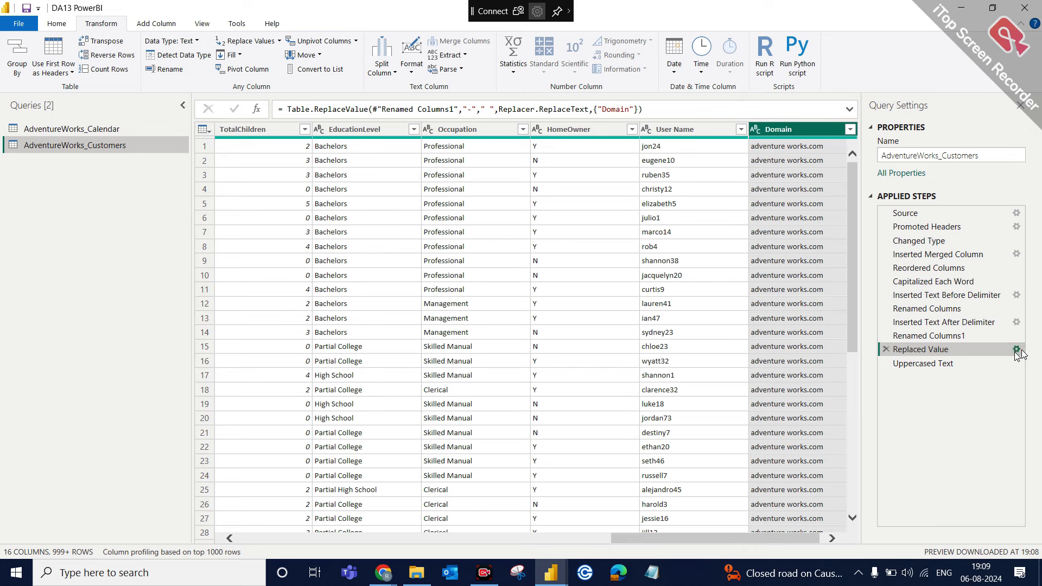
click(337, 297)
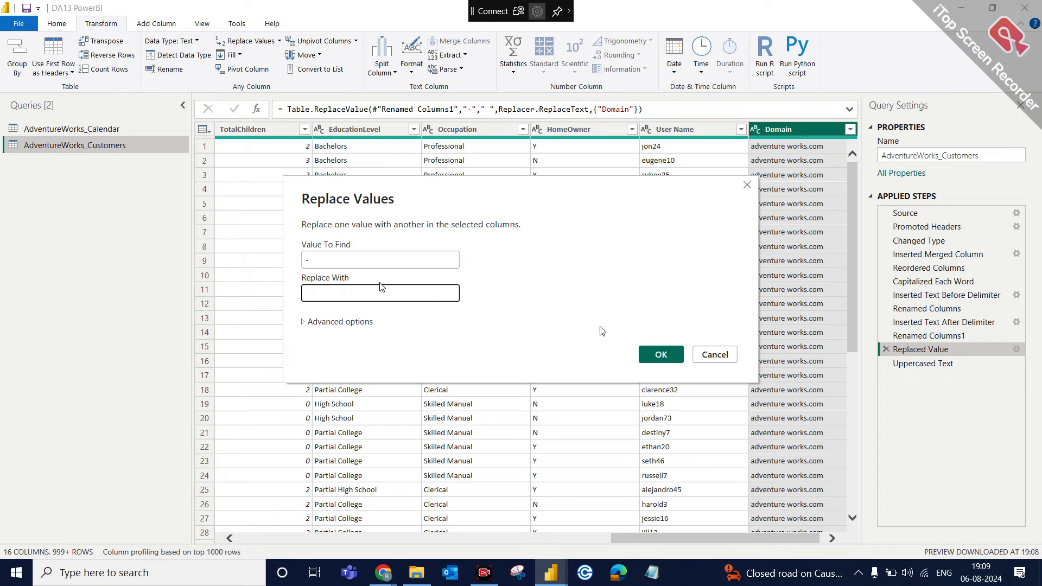
click(669, 360)
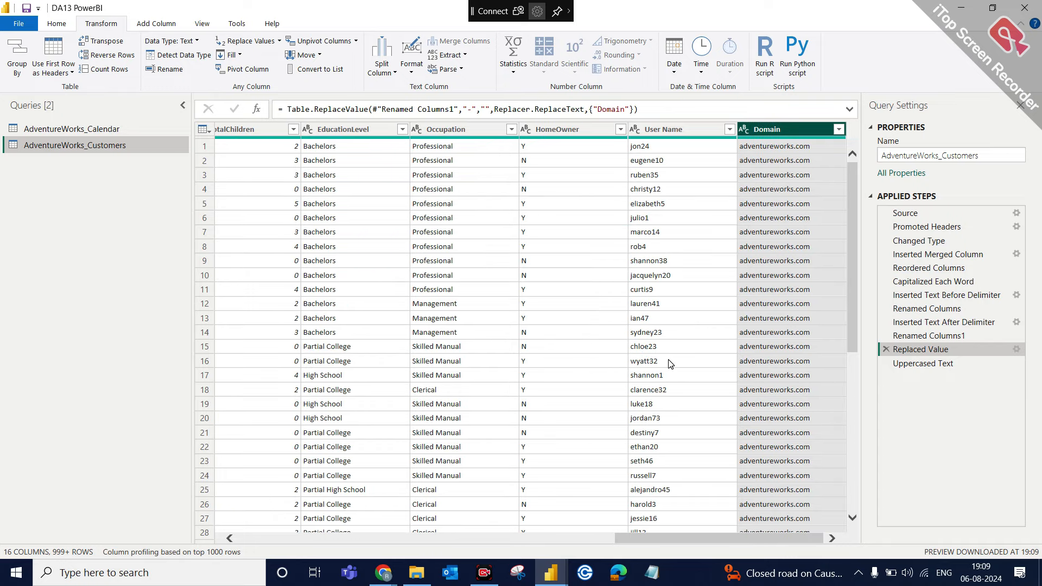
Step: Change the Replaced Value step to replace "-" with a single space in the Domain column
click(1015, 351)
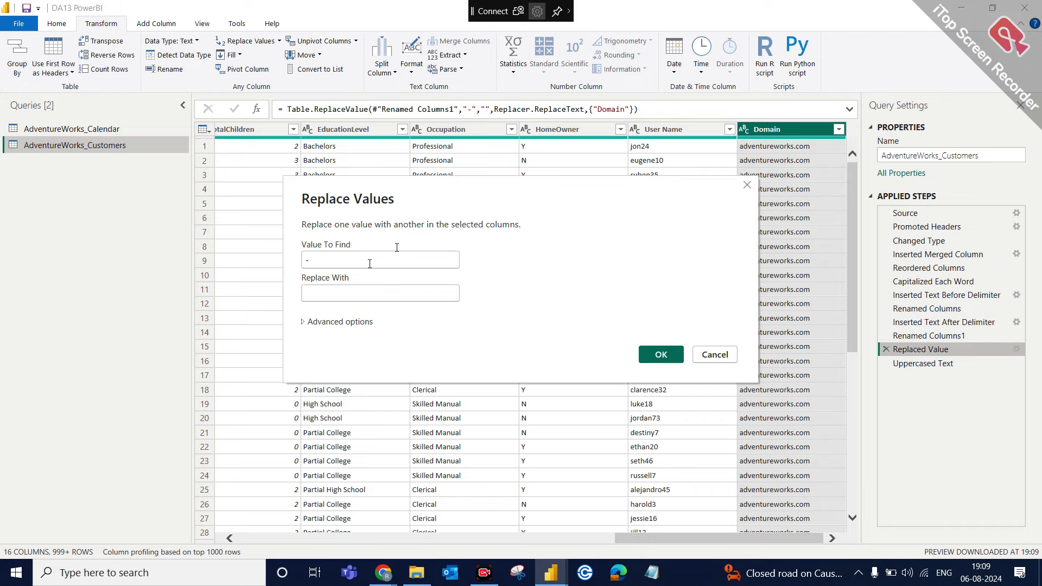
click(330, 295)
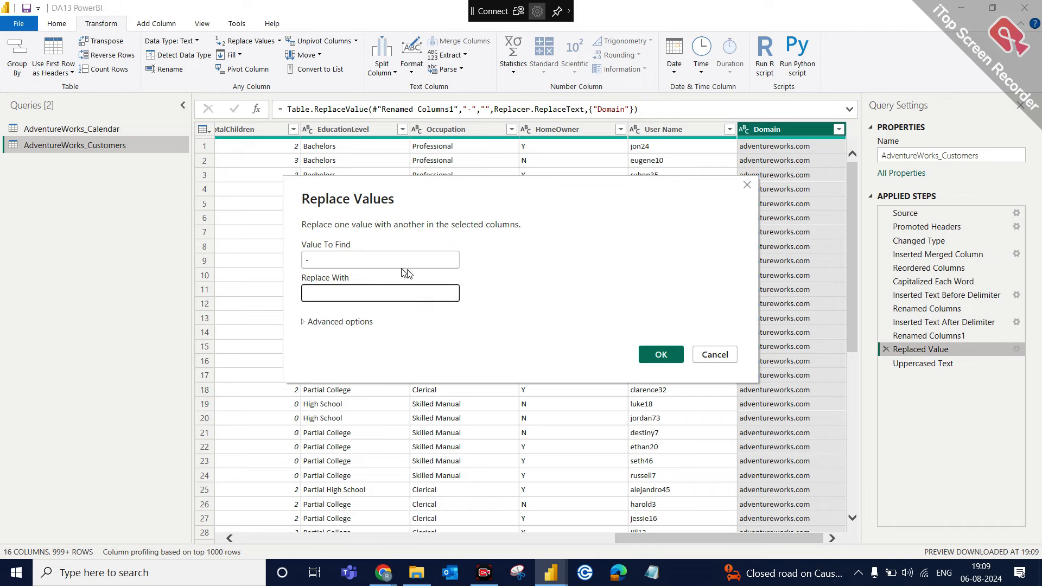
click(673, 357)
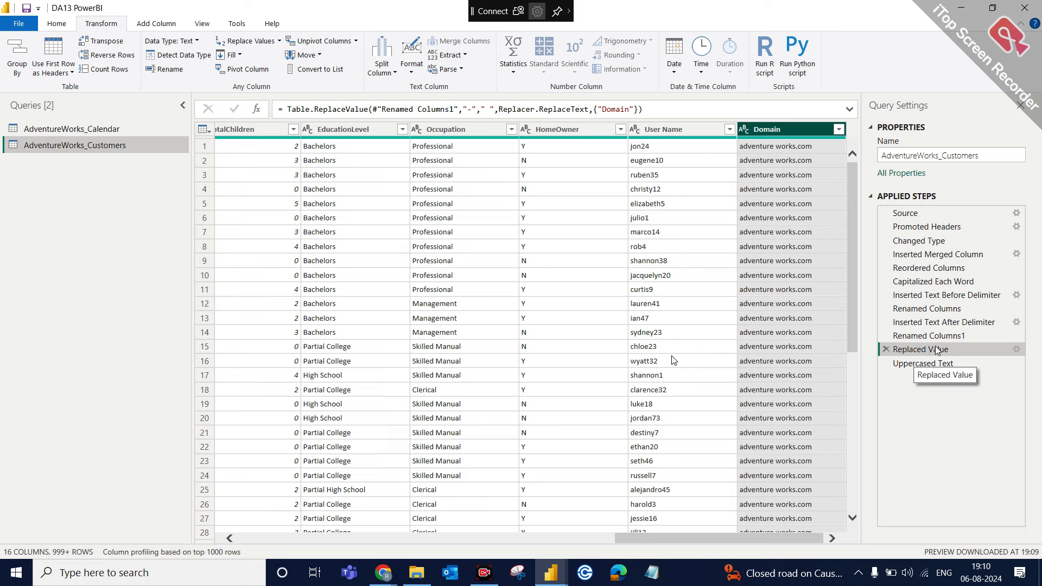
Step: Reopen the Replaced Value step's settings and set the replacement for "-" to two spaces
click(1015, 351)
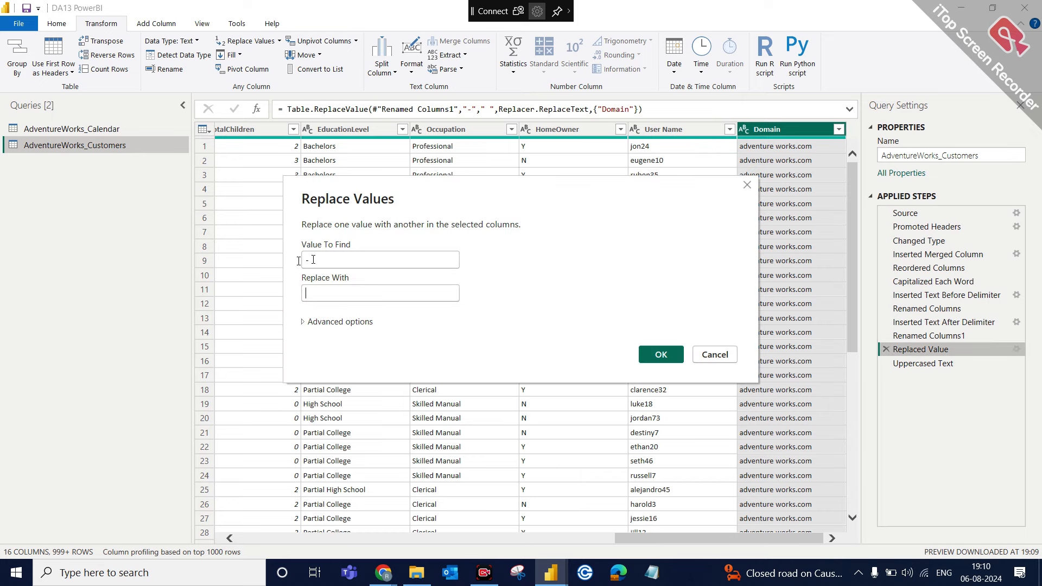
click(331, 294)
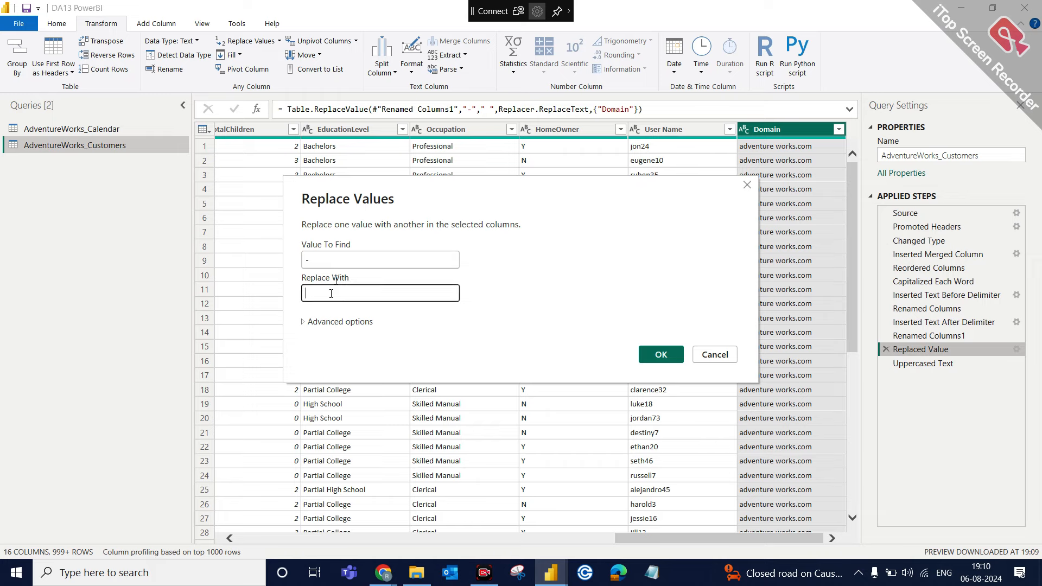
click(658, 355)
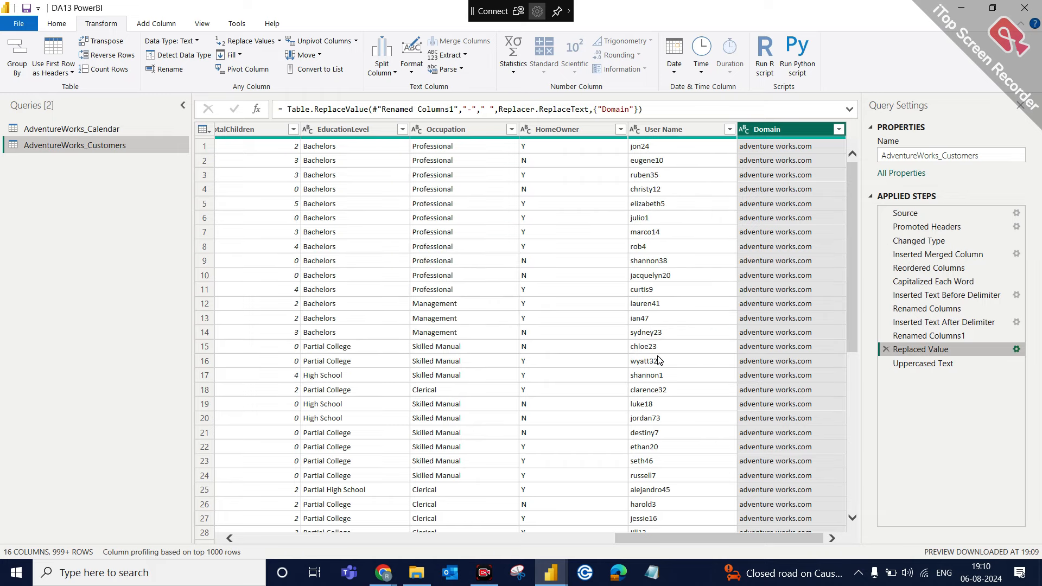
click(1017, 349)
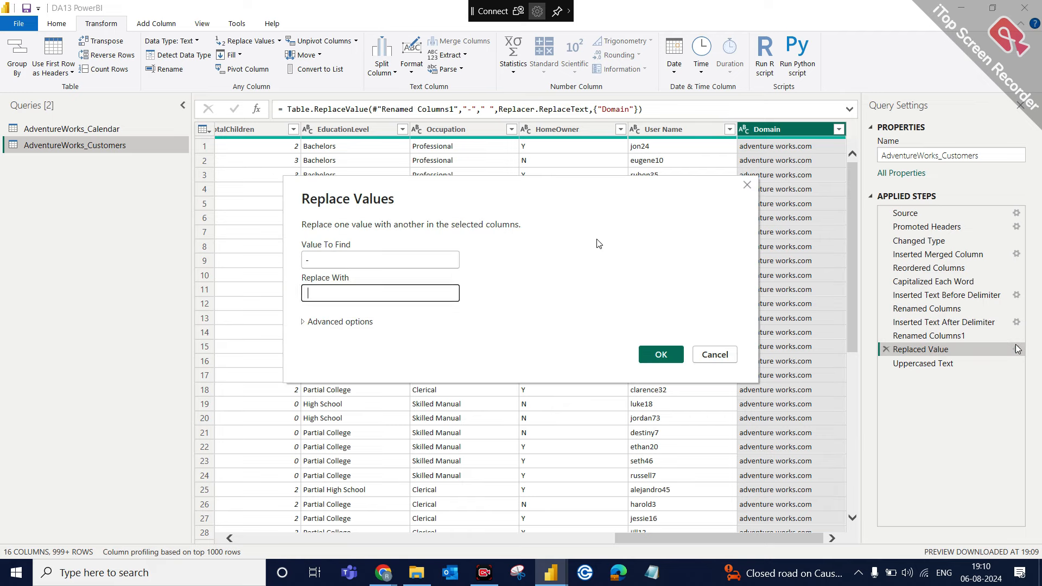
click(657, 354)
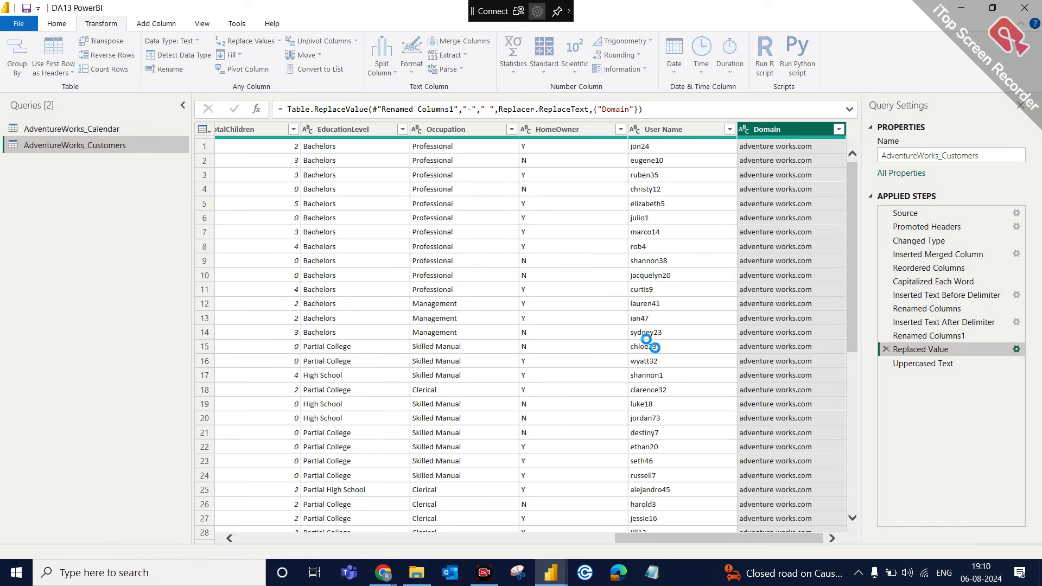
Step: Clear the replacement text in the Replaced Value step so "-" is removed from Domain, and return to the Uppercased Text step
click(1011, 349)
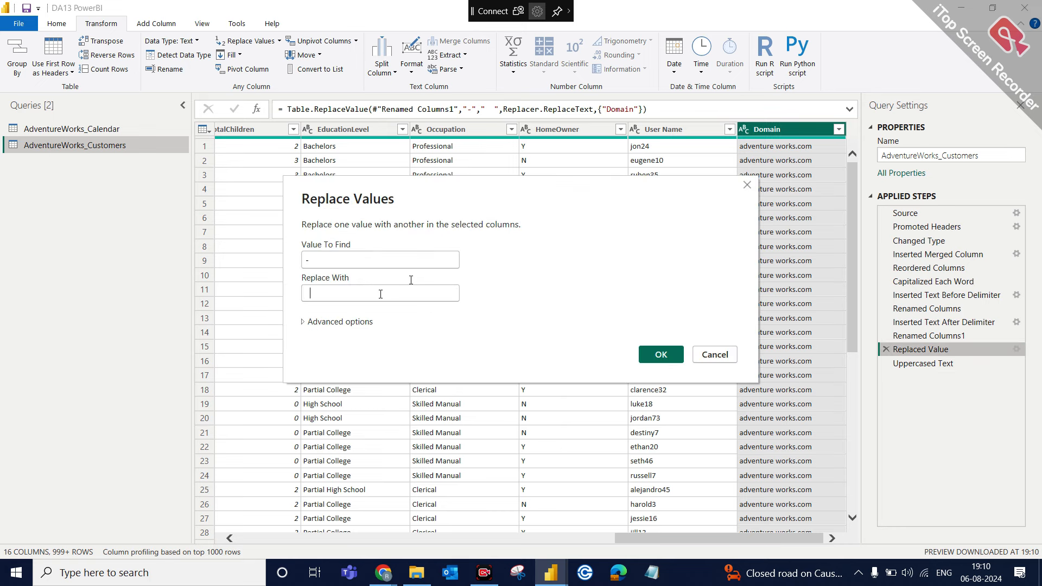
click(380, 294)
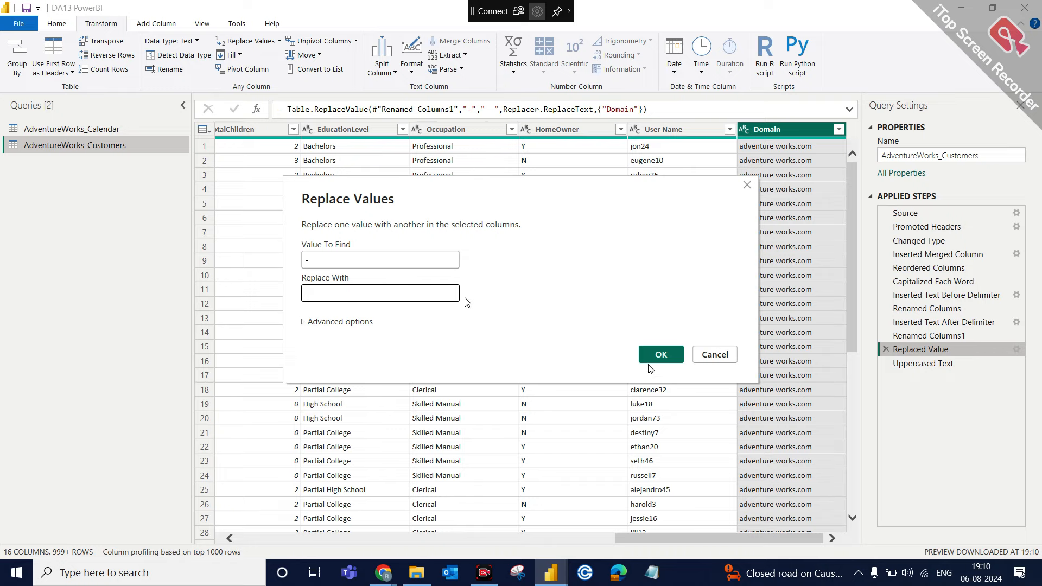
click(660, 354)
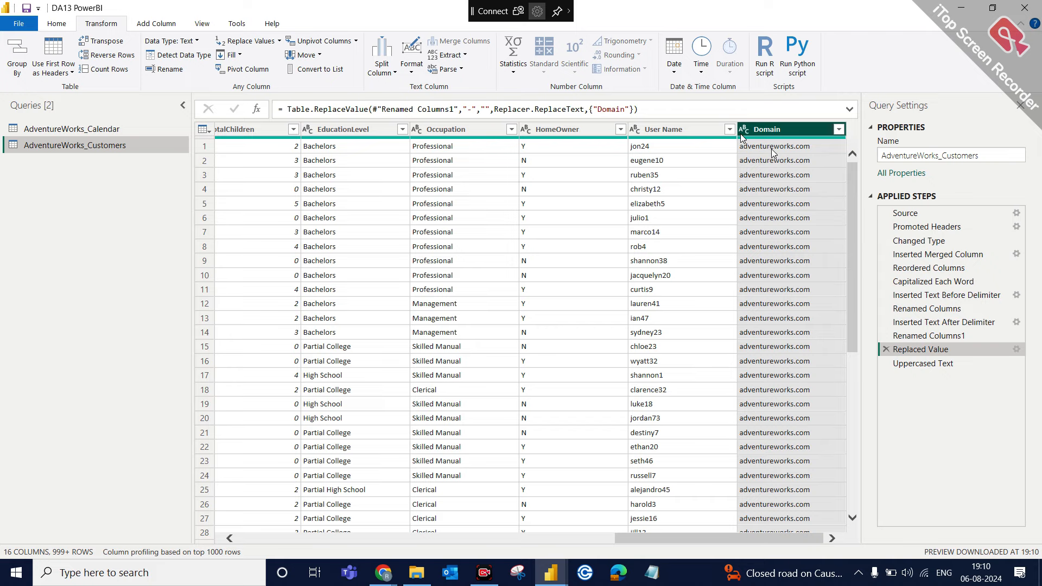
click(926, 363)
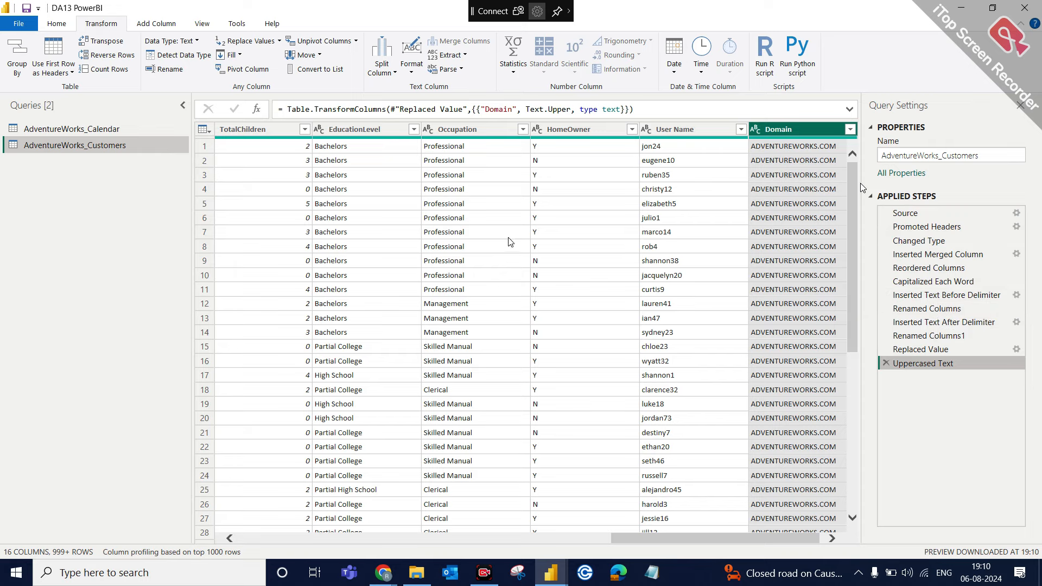
Step: Review the Full Name column at the Inserted Merged Column step, and return to Uppercased Text to check User Name and Domain
click(925, 252)
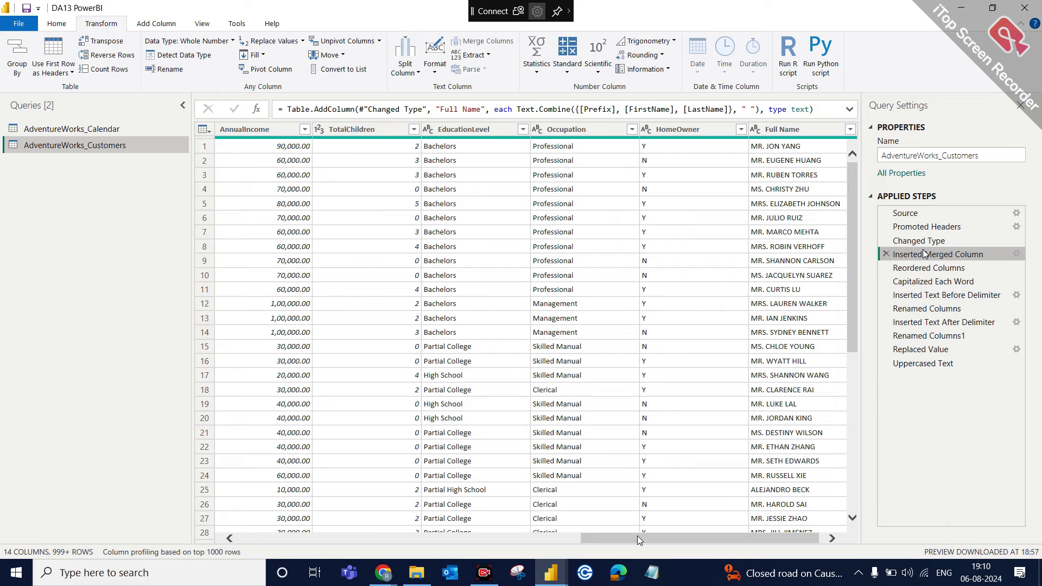
drag(639, 540, 644, 540)
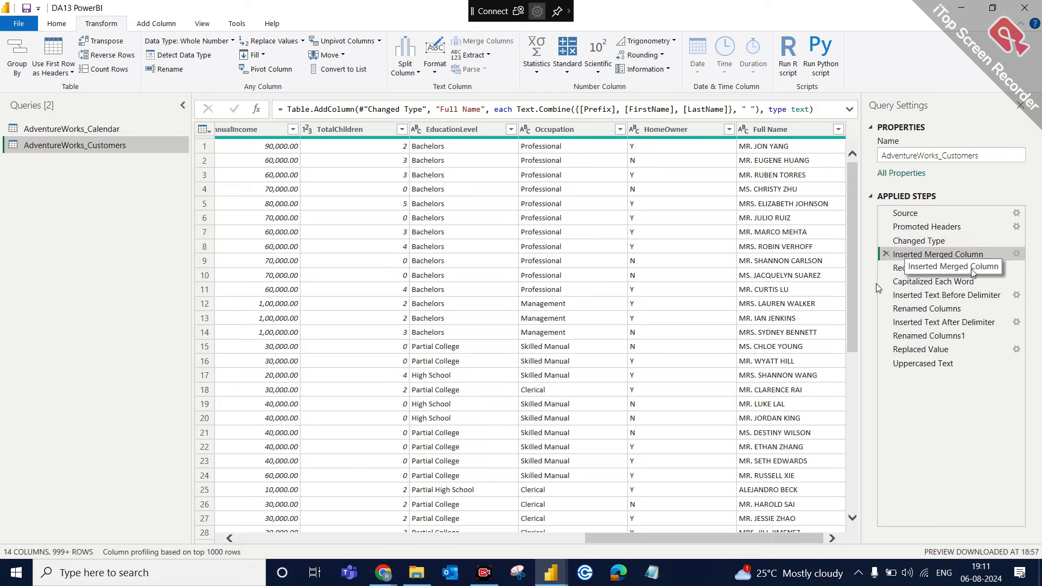
click(925, 363)
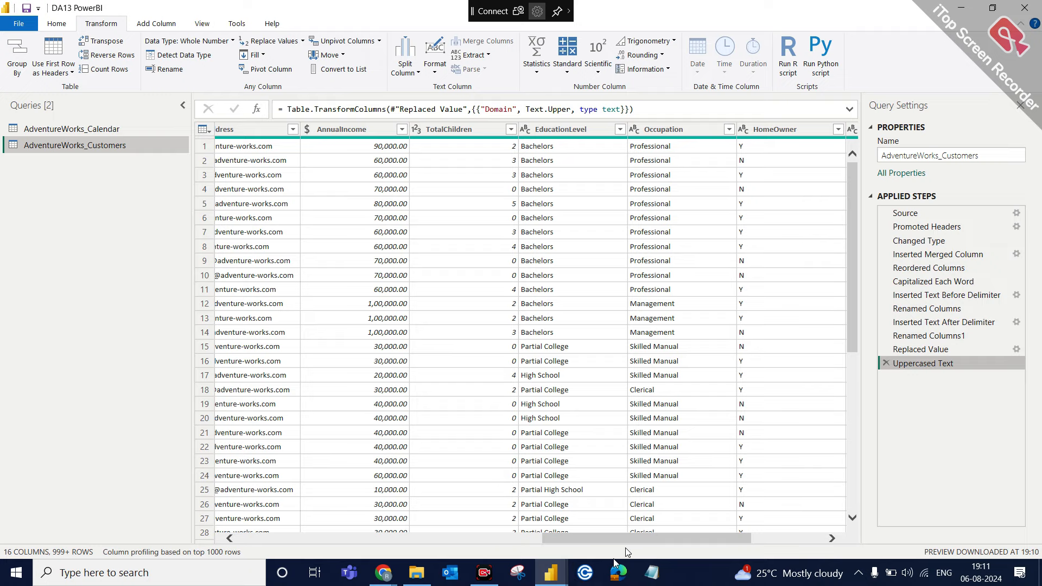
drag(629, 543, 702, 540)
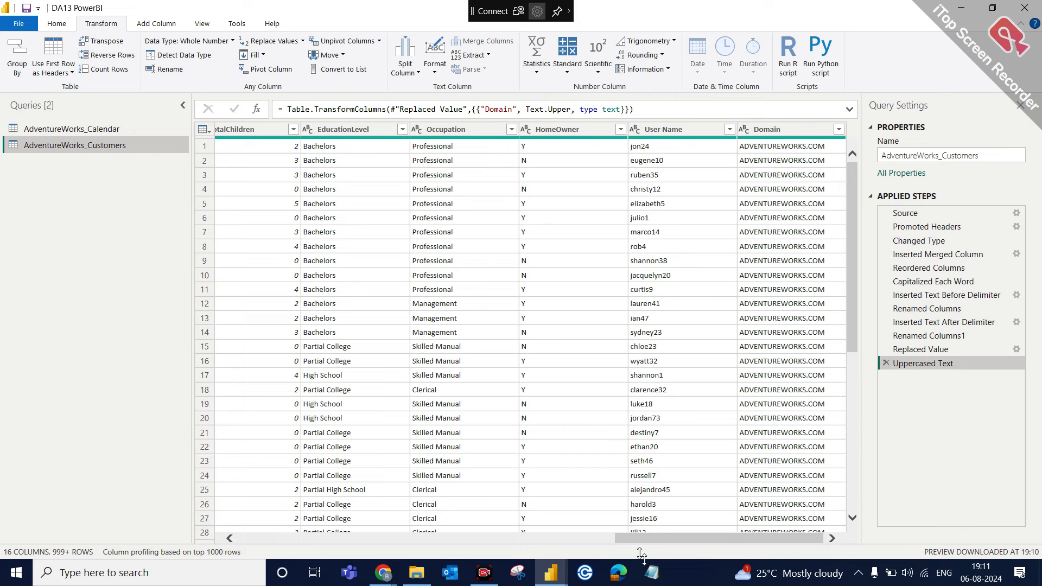
mouse_move(650, 539)
mouse_down()
mouse_move(613, 542)
mouse_move(668, 542)
mouse_up()
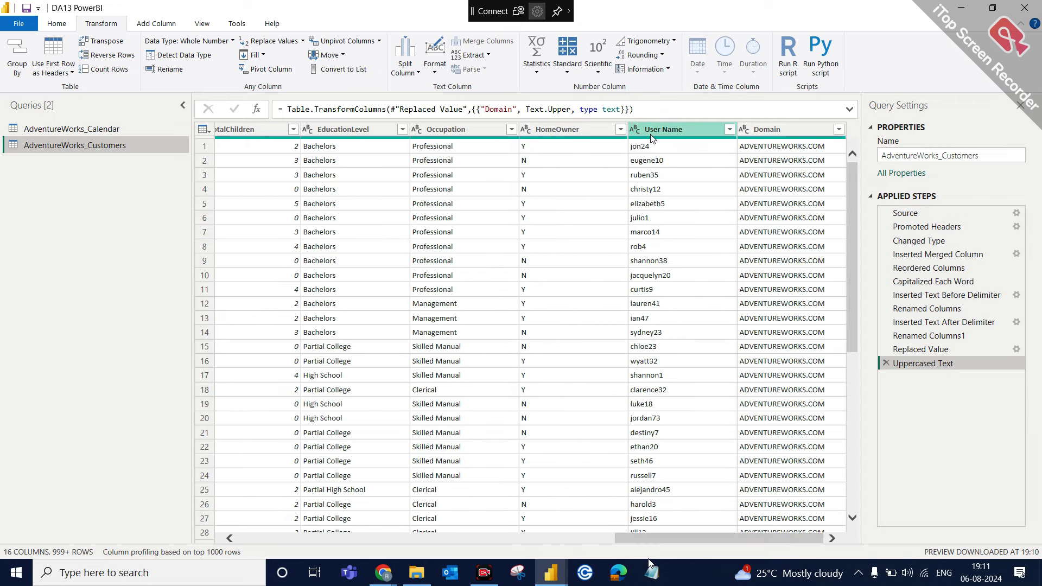
Step: Look over the customer table's columns from User Name back to CustomerKey, and select the BirthDate column
click(668, 129)
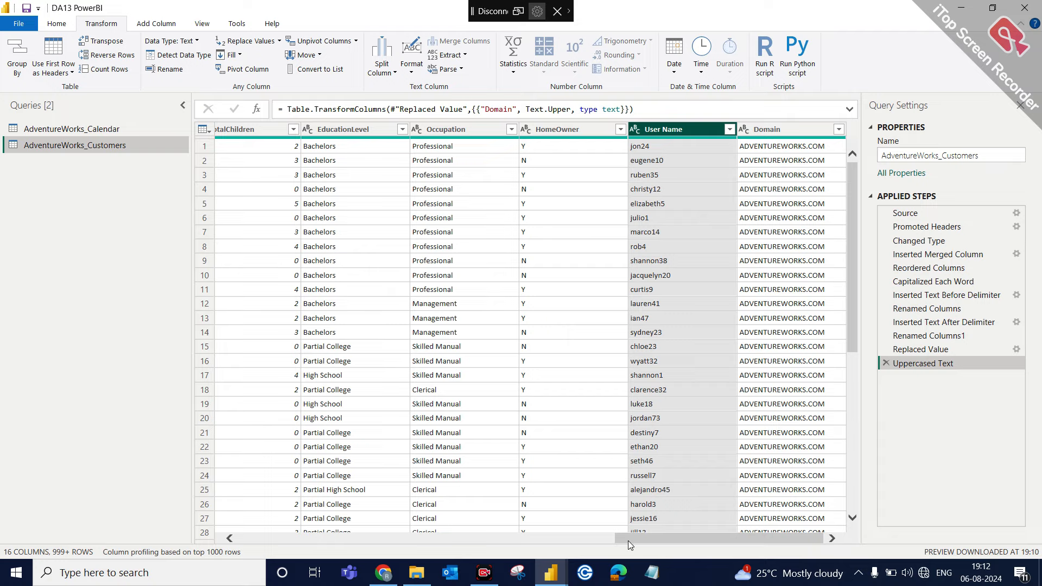
drag(627, 540, 202, 504)
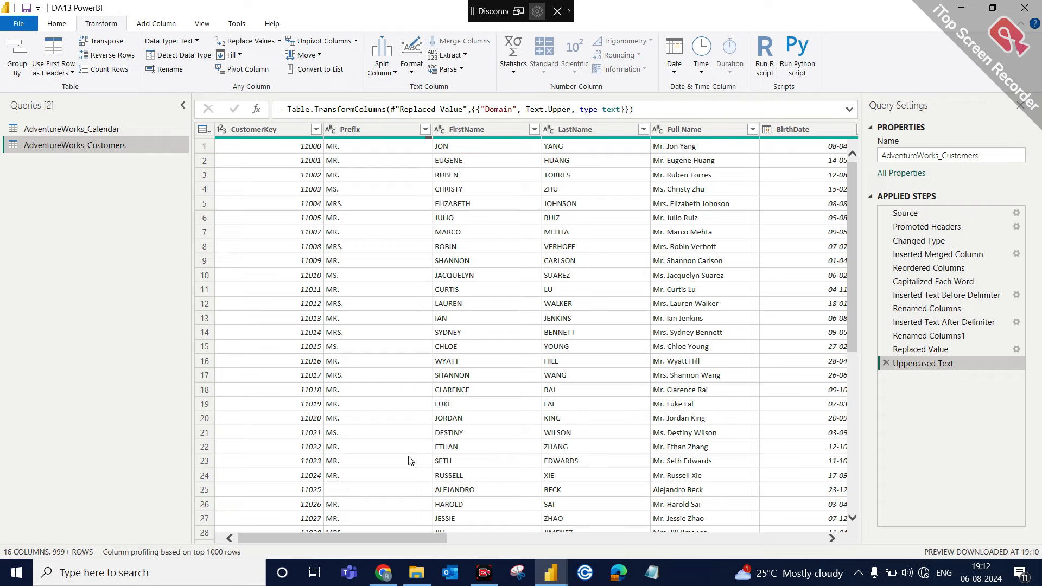
drag(378, 535, 524, 536)
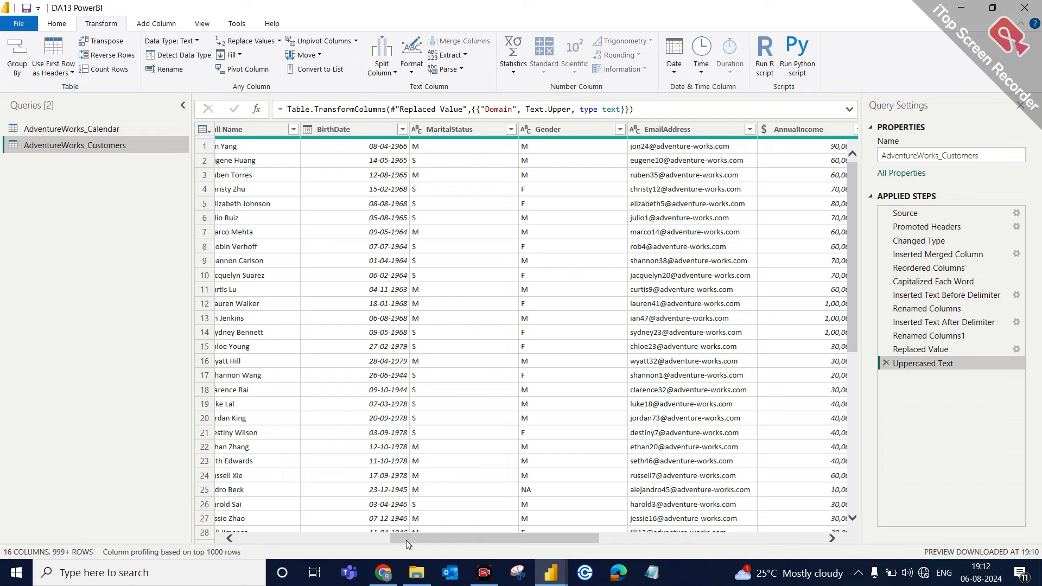
drag(406, 539, 219, 540)
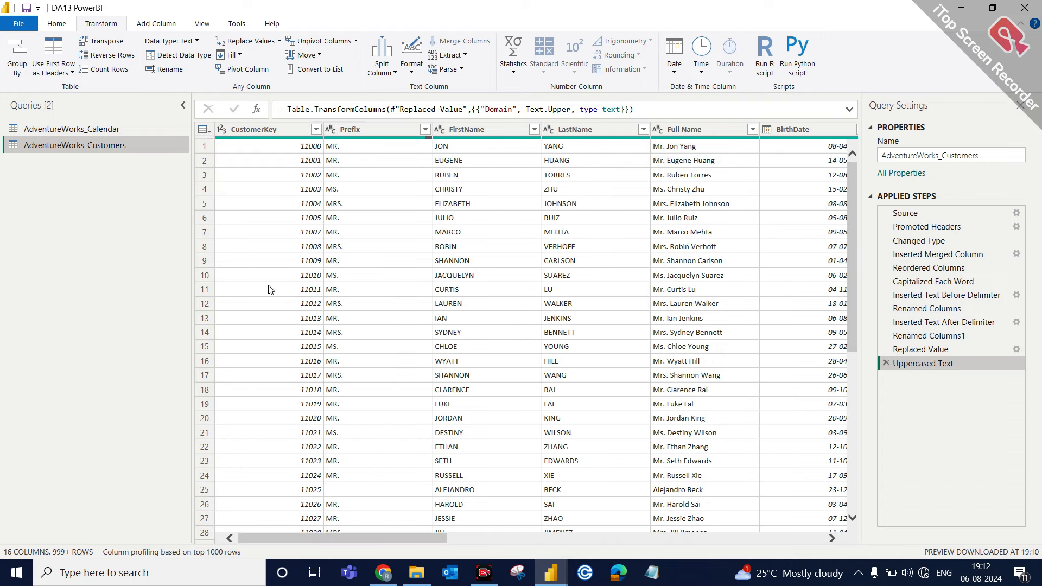
drag(378, 534, 496, 540)
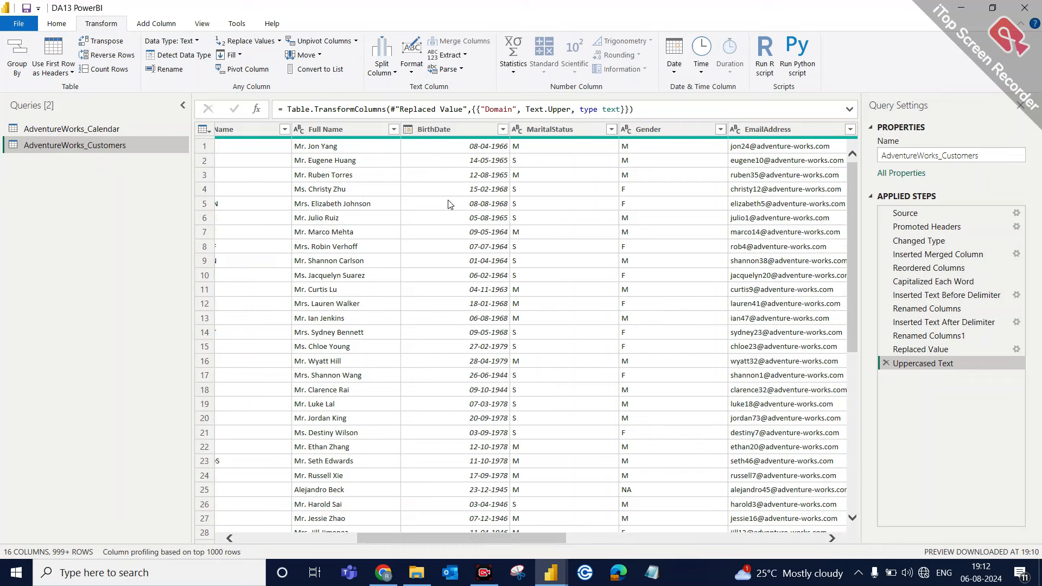
click(450, 131)
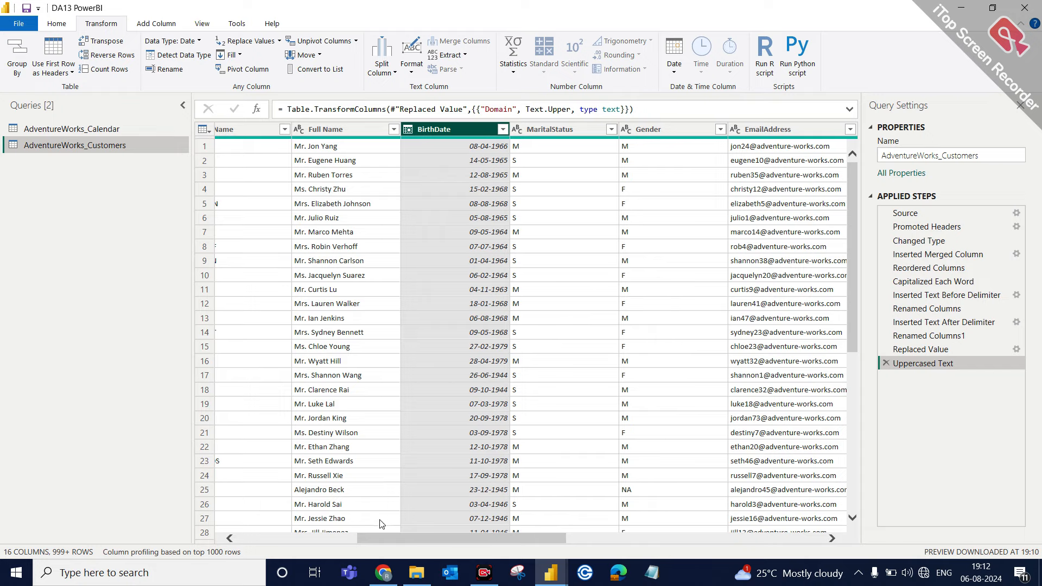
Step: Switch to Google Meet in Chrome and reconnect the computer to the "NMD Pvt Ltd" Wi-Fi network
click(383, 573)
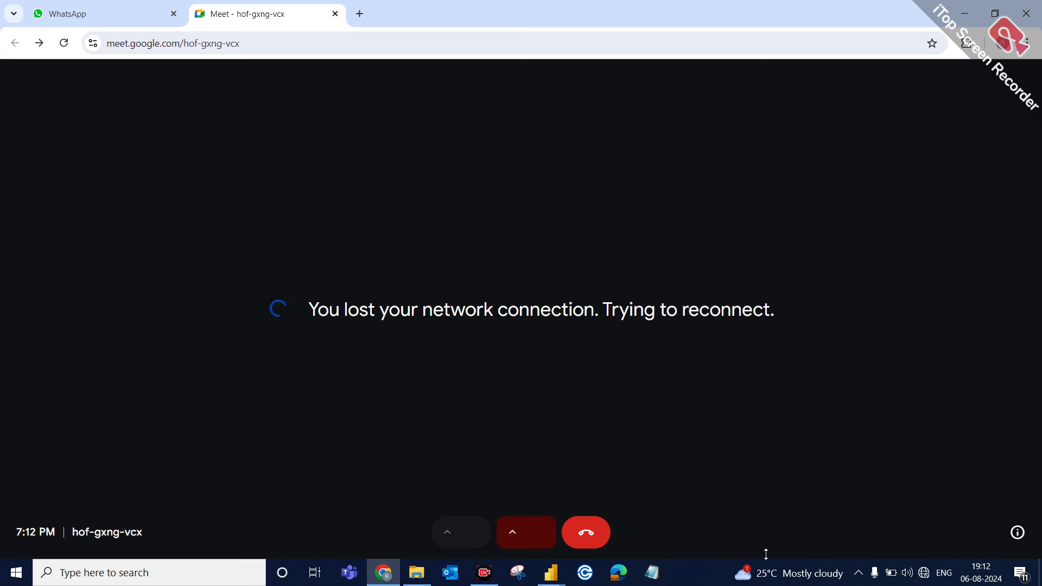
click(923, 575)
click(874, 275)
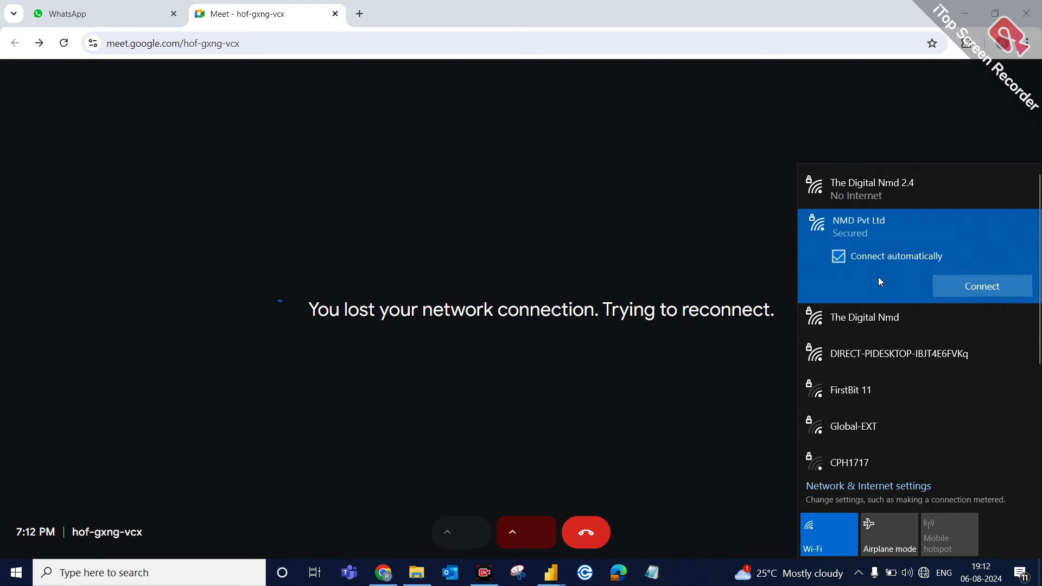
click(958, 288)
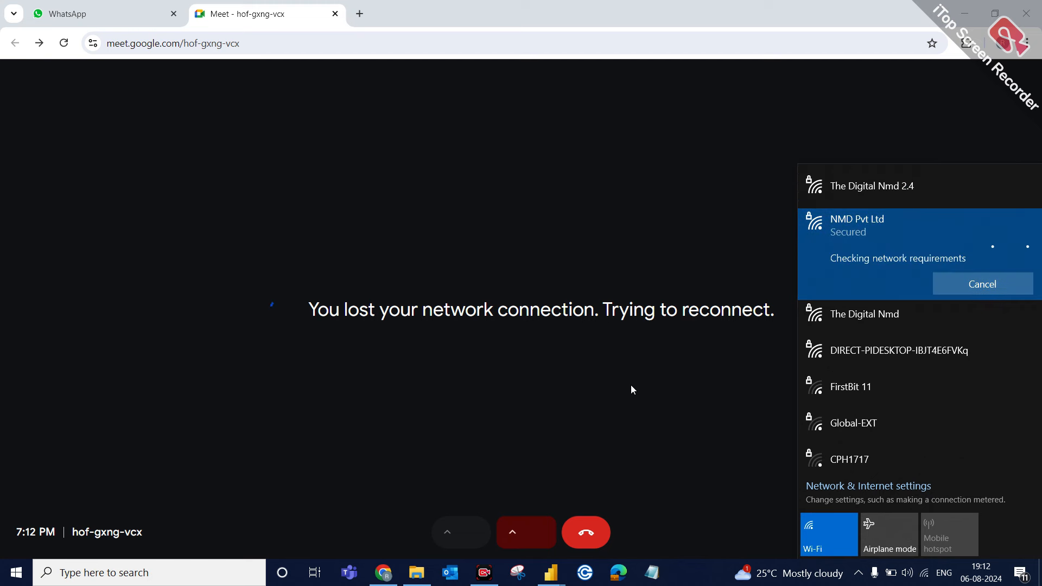
click(660, 417)
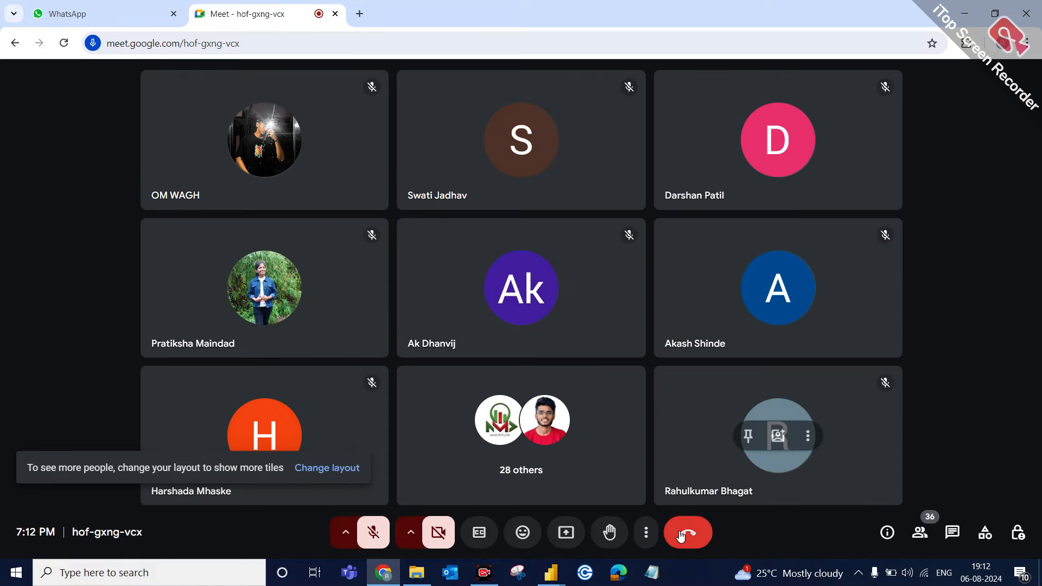
Step: Unmute the microphone in the Google Meet call and present the entire screen
click(373, 532)
click(564, 544)
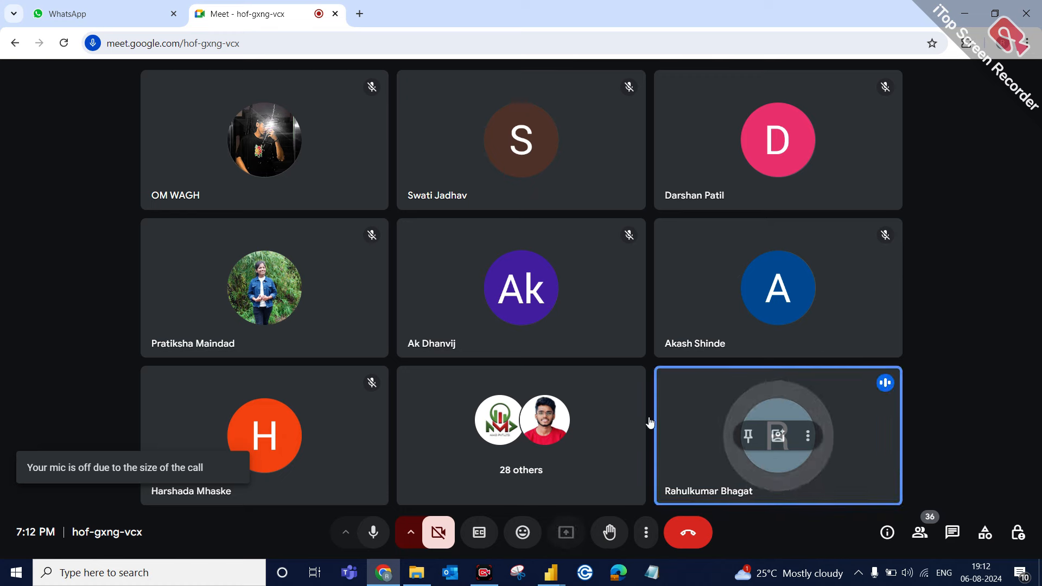
click(656, 124)
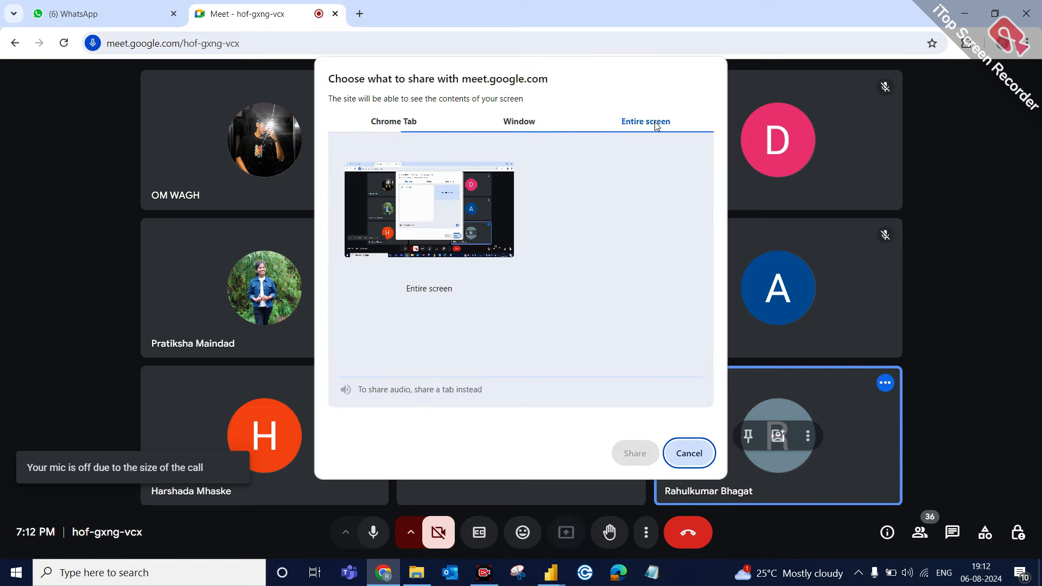
click(491, 223)
click(631, 450)
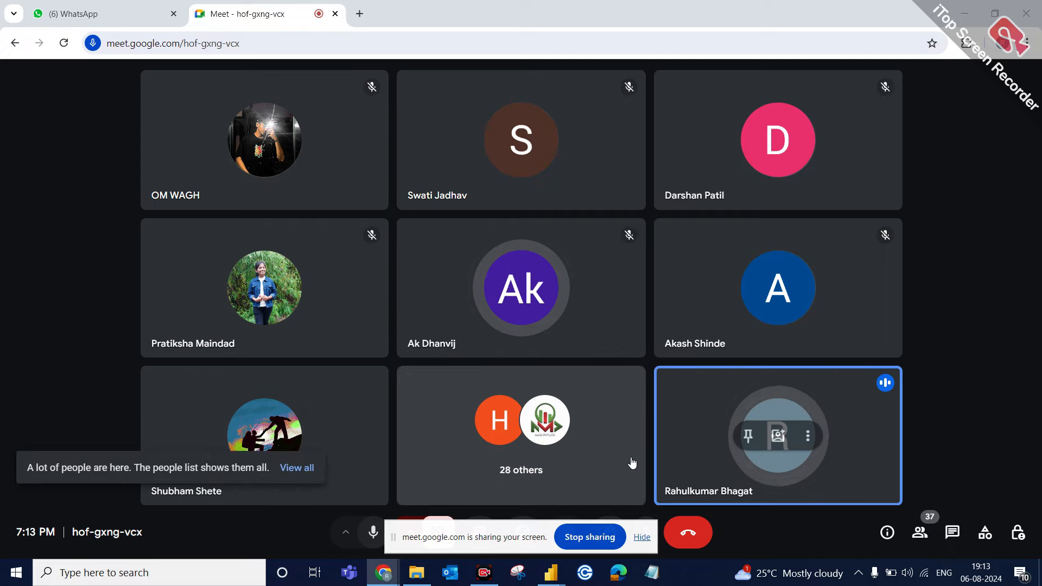
Step: Switch to the Power Query Editor window and hide the screen-sharing notice
mouse_move(384, 581)
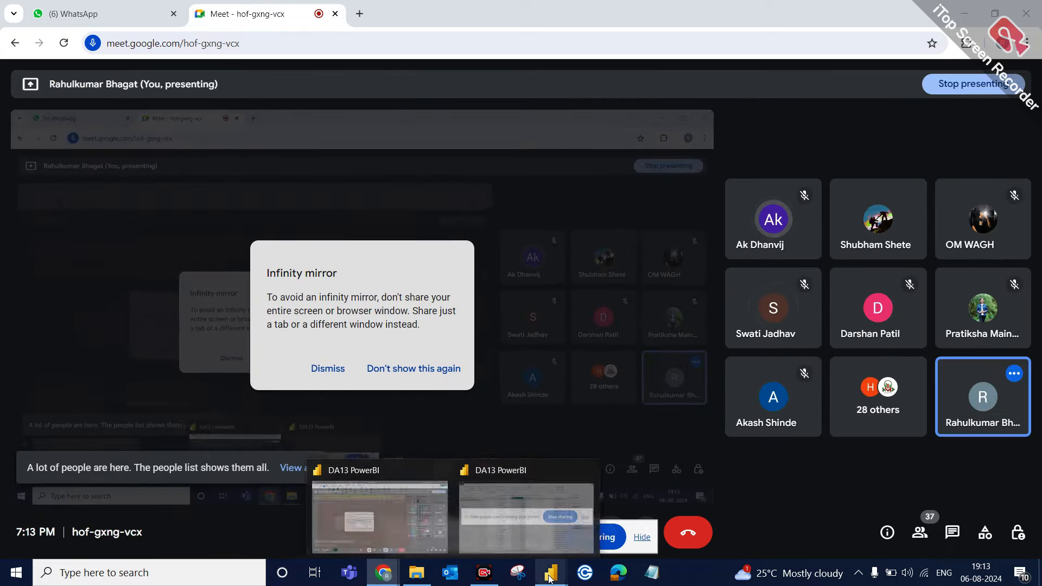
mouse_move(550, 574)
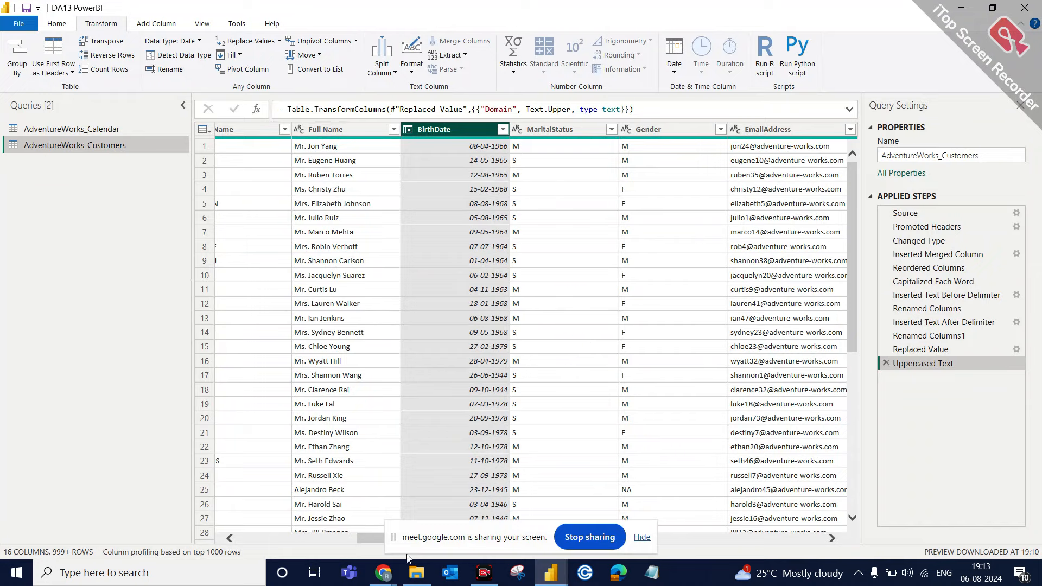
click(640, 536)
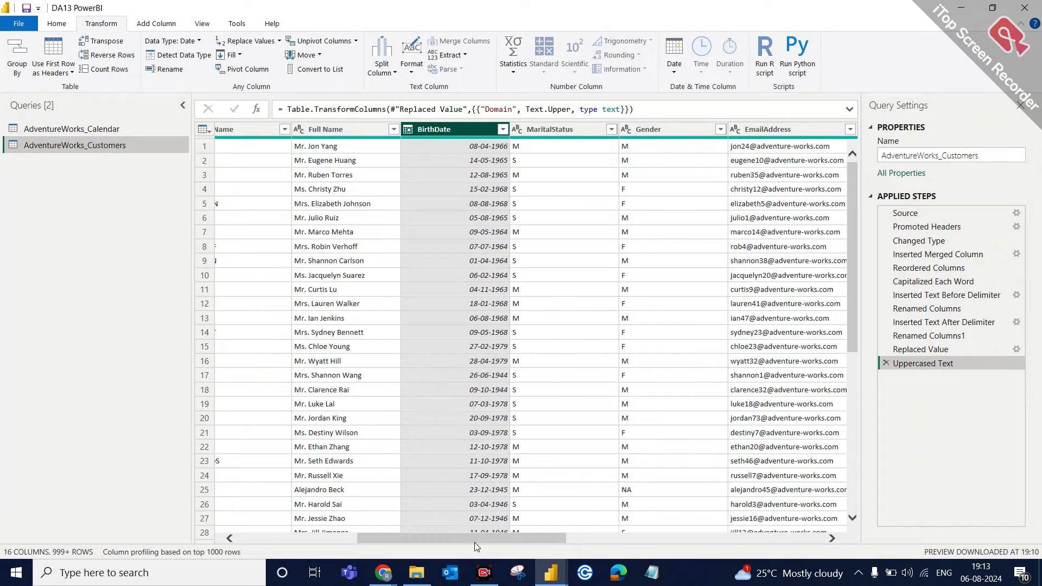
Step: Look over the customer table from the Domain and User Name columns back to BirthDate, and select the BirthDate column
drag(474, 542, 848, 487)
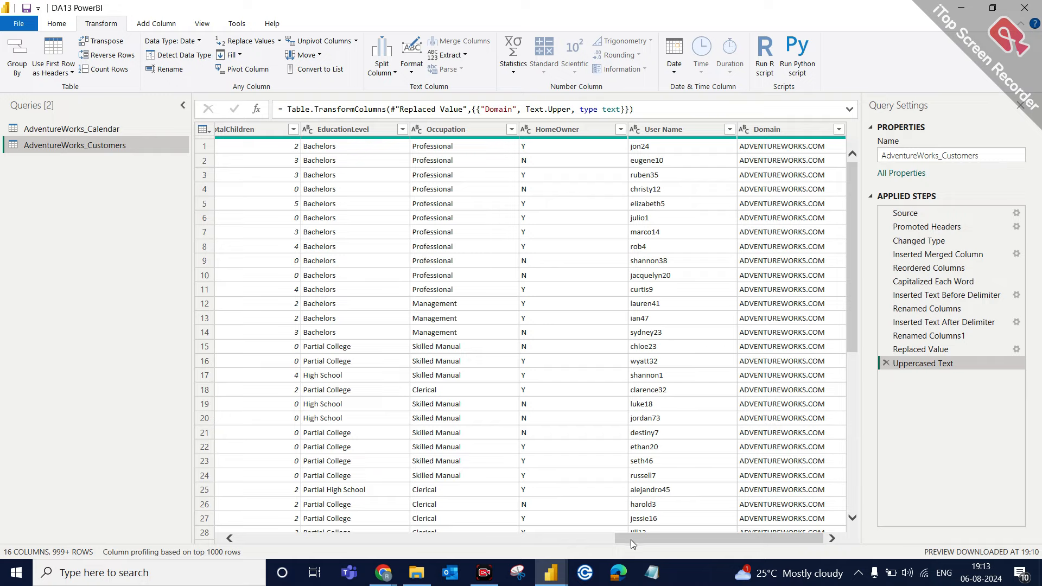
drag(630, 540, 421, 540)
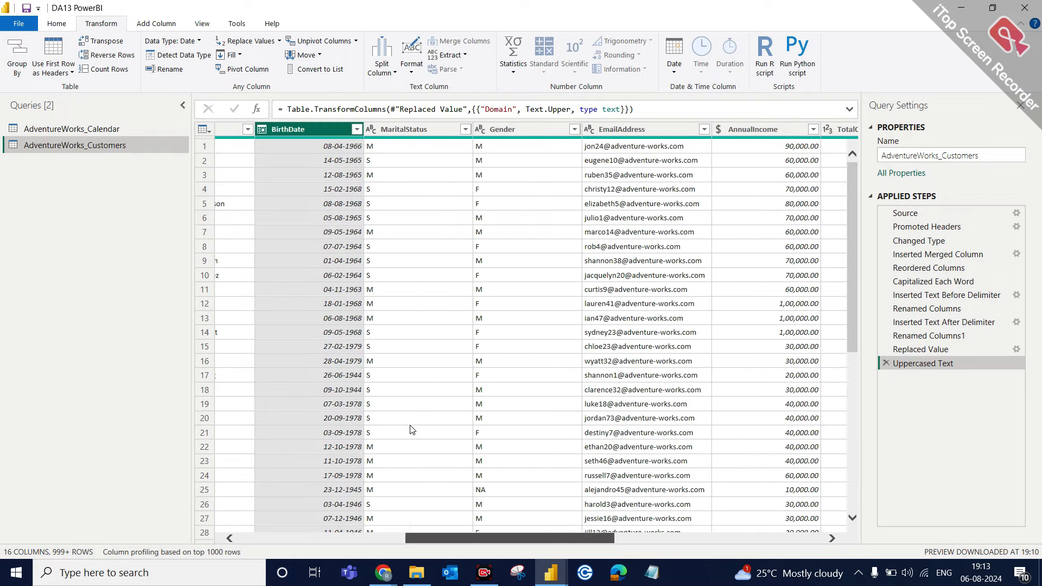
drag(410, 425, 409, 425)
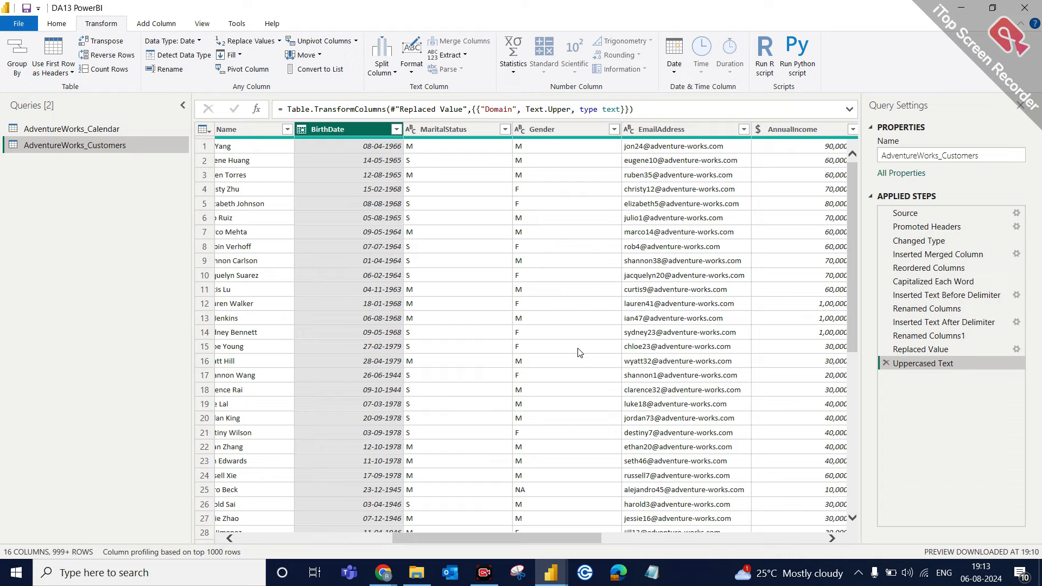
drag(516, 539, 749, 539)
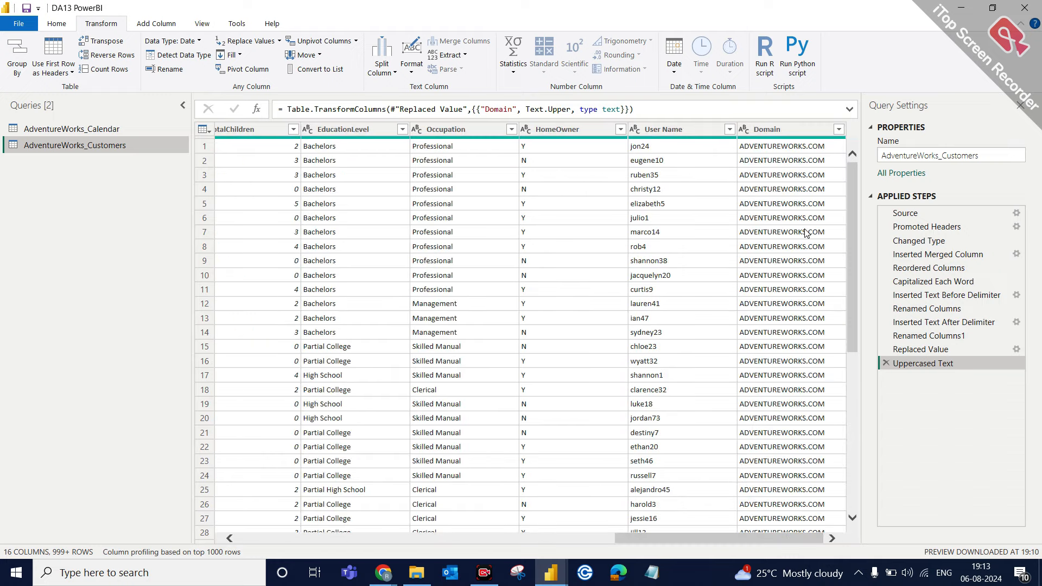
click(783, 137)
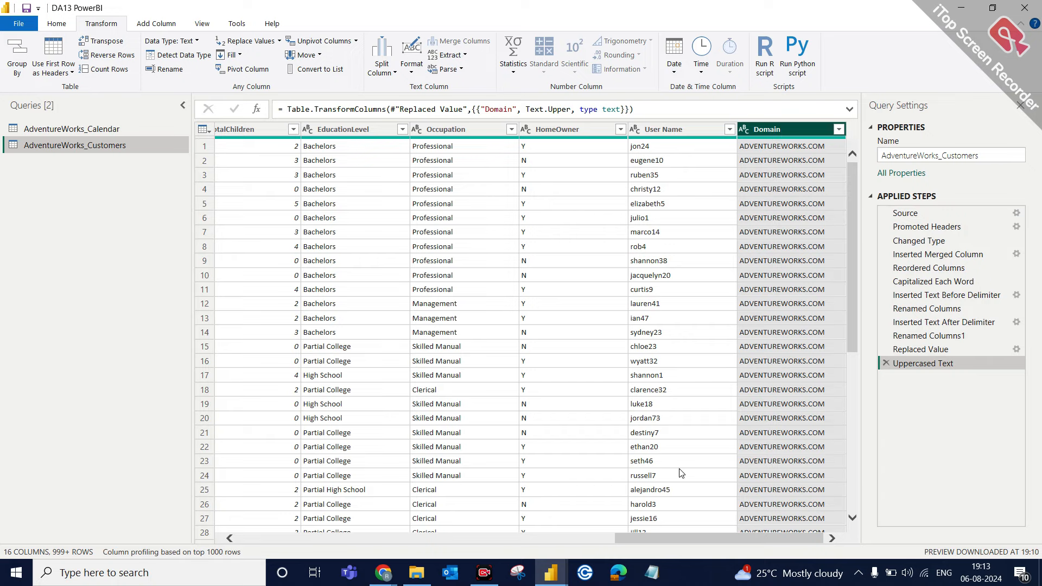
drag(663, 536, 654, 536)
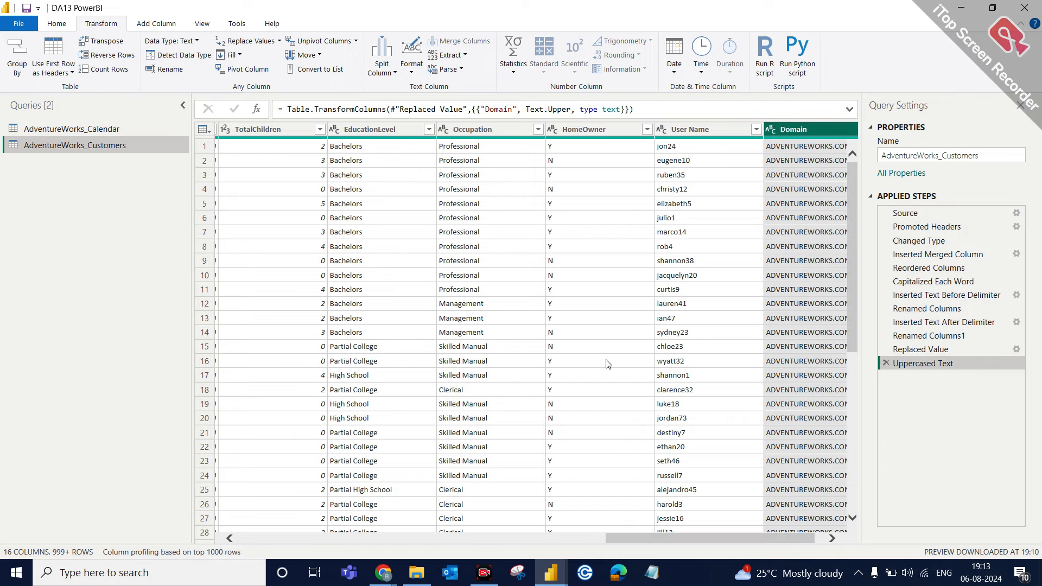
click(680, 128)
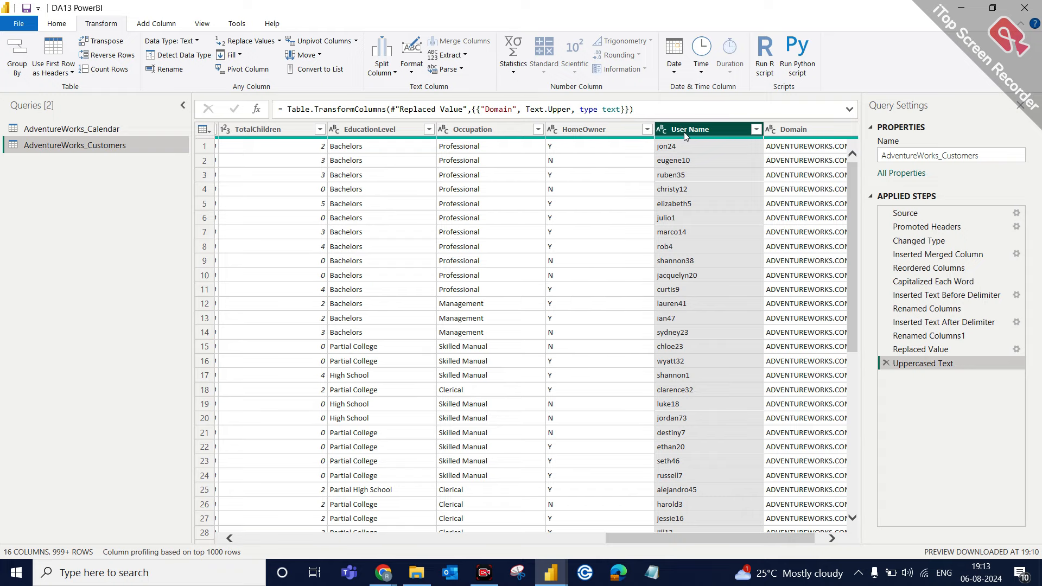
drag(623, 539, 483, 539)
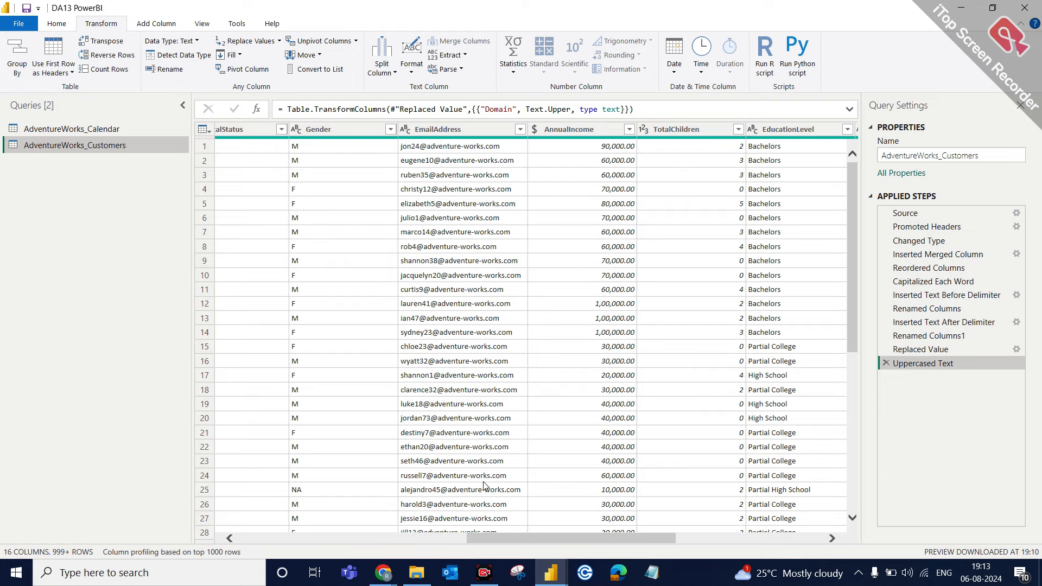
drag(490, 539, 374, 525)
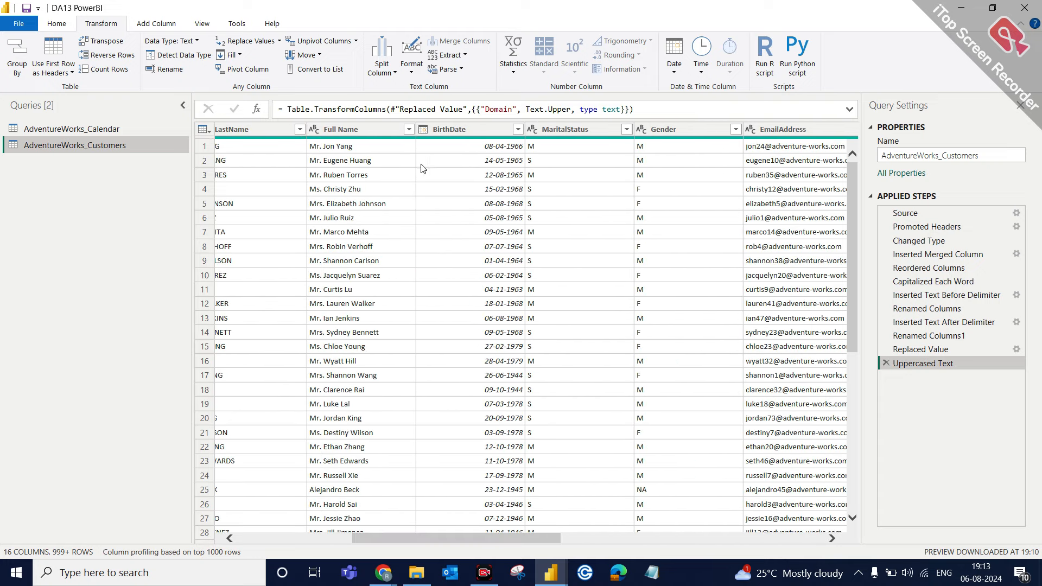
click(455, 127)
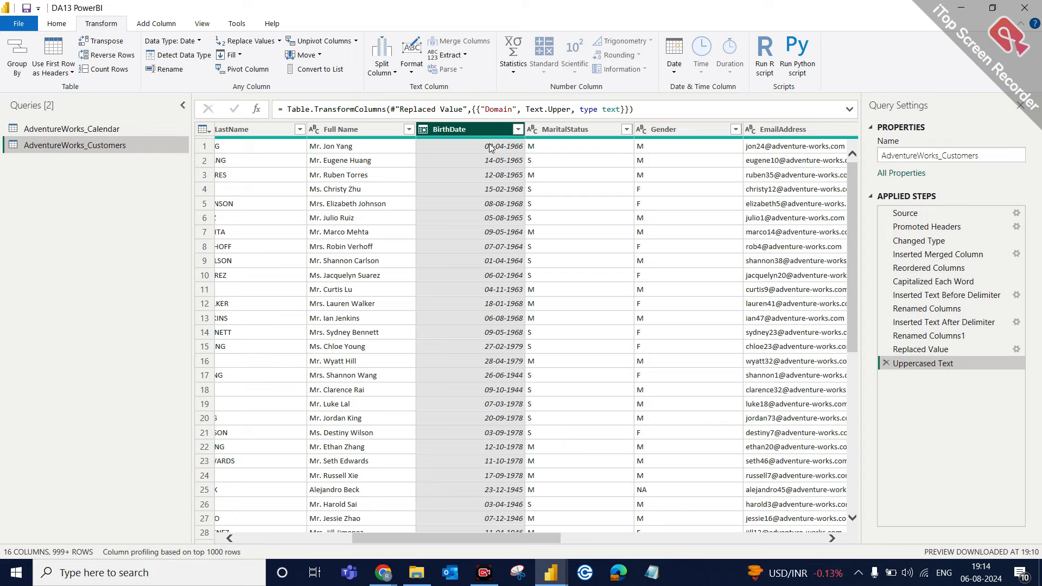
Step: Switch to Google Meet in Chrome, try to connect to the TV wireless display, and dismiss the raised-hand notification
mouse_move(383, 572)
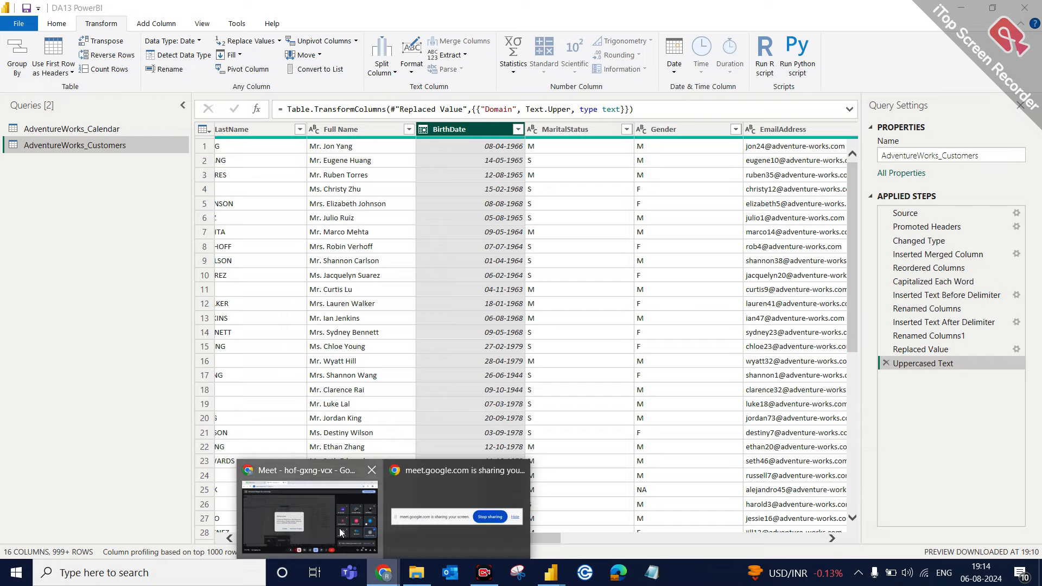
click(340, 528)
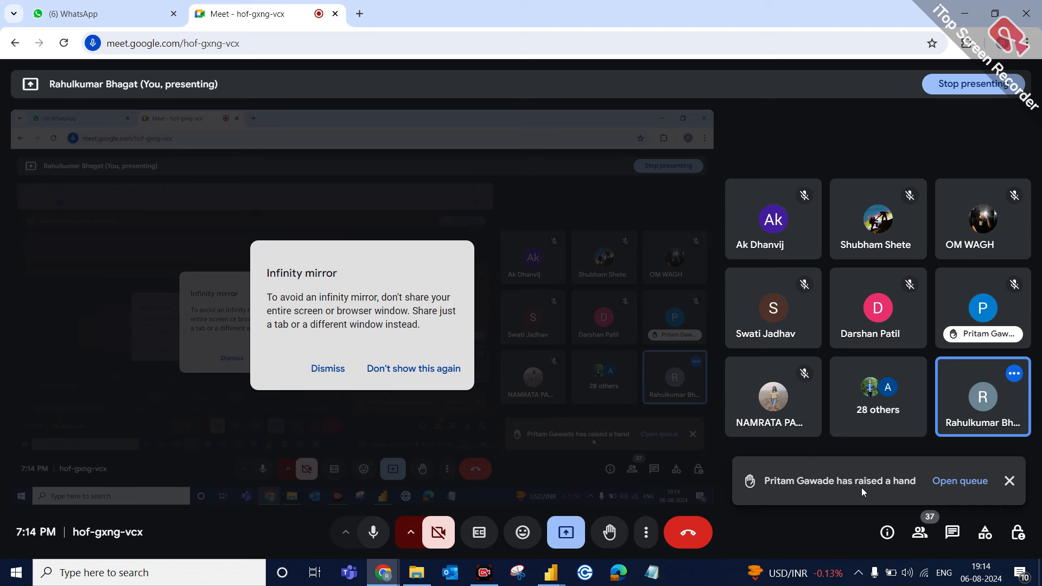
key(super+k)
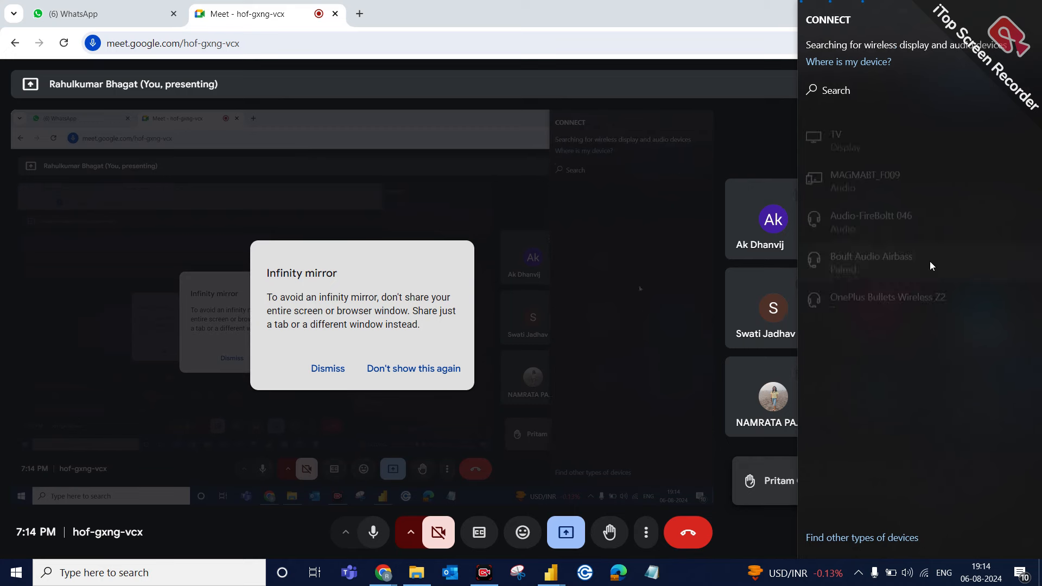
click(922, 129)
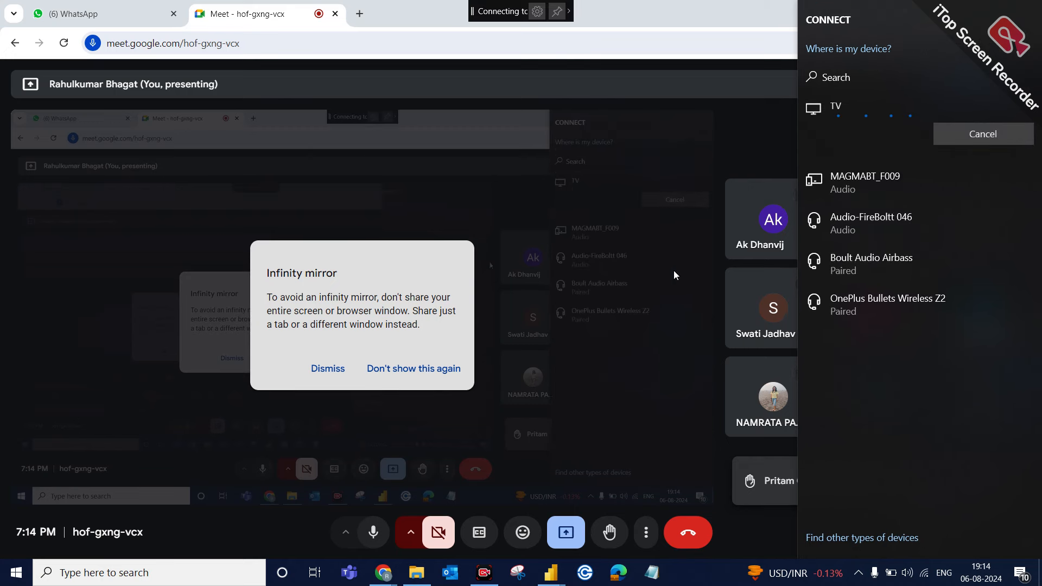
click(630, 323)
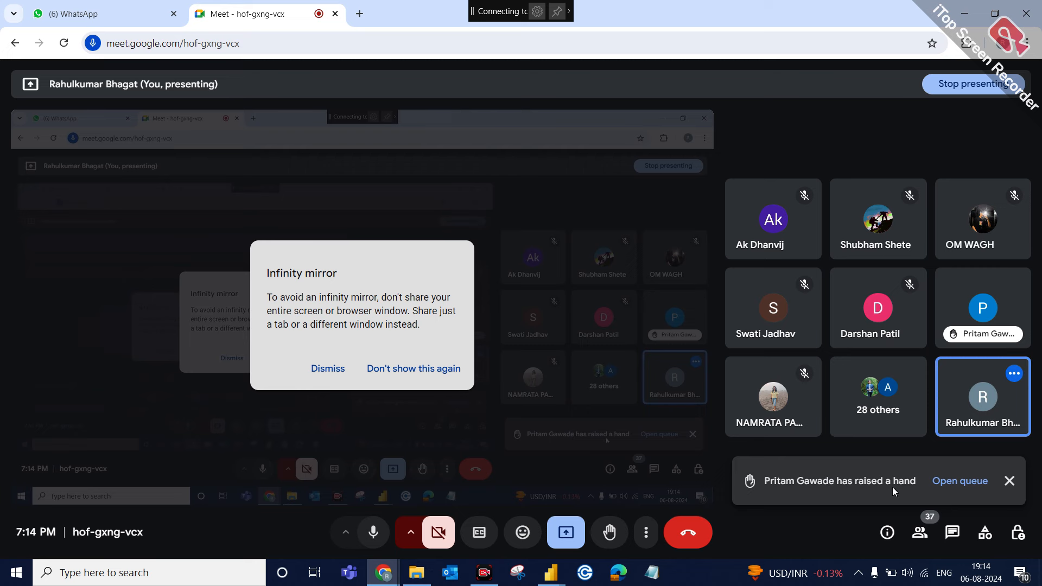
click(1006, 478)
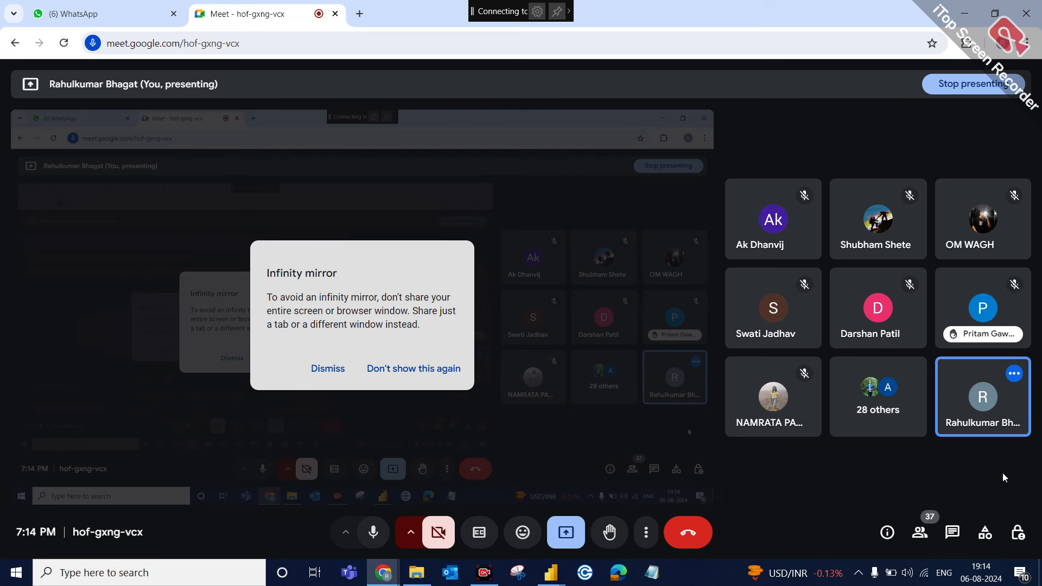
Step: Retry the wireless display connection to the TV and switch back to the Power Query Editor window
mouse_move(819, 571)
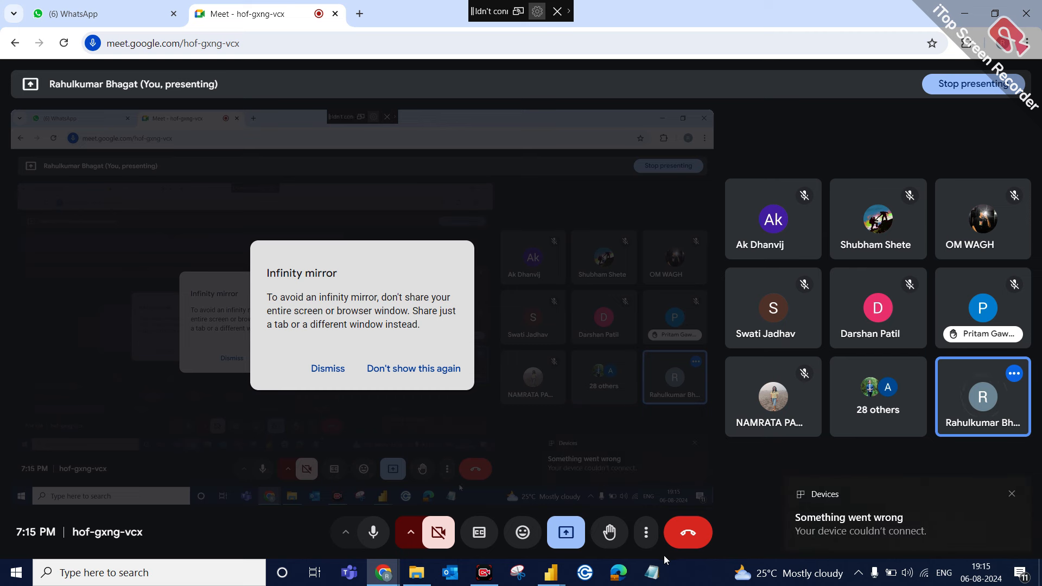
key(super+k)
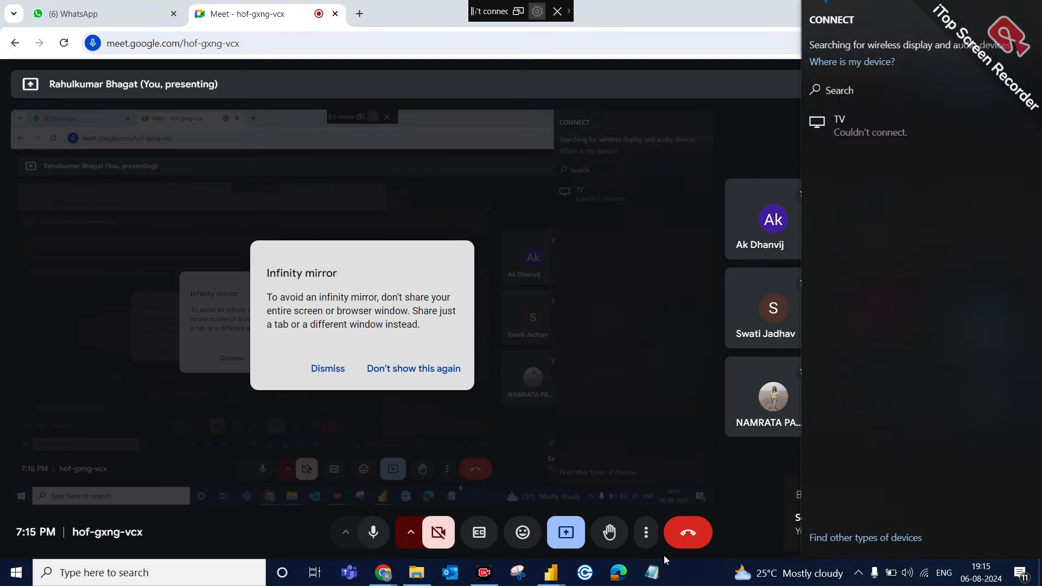
click(938, 131)
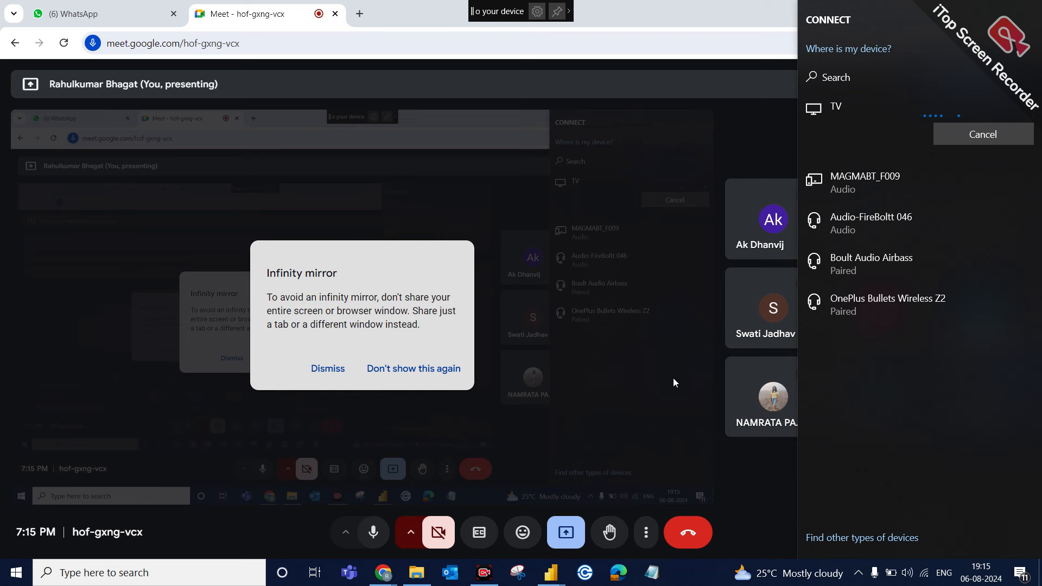
click(541, 567)
click(606, 530)
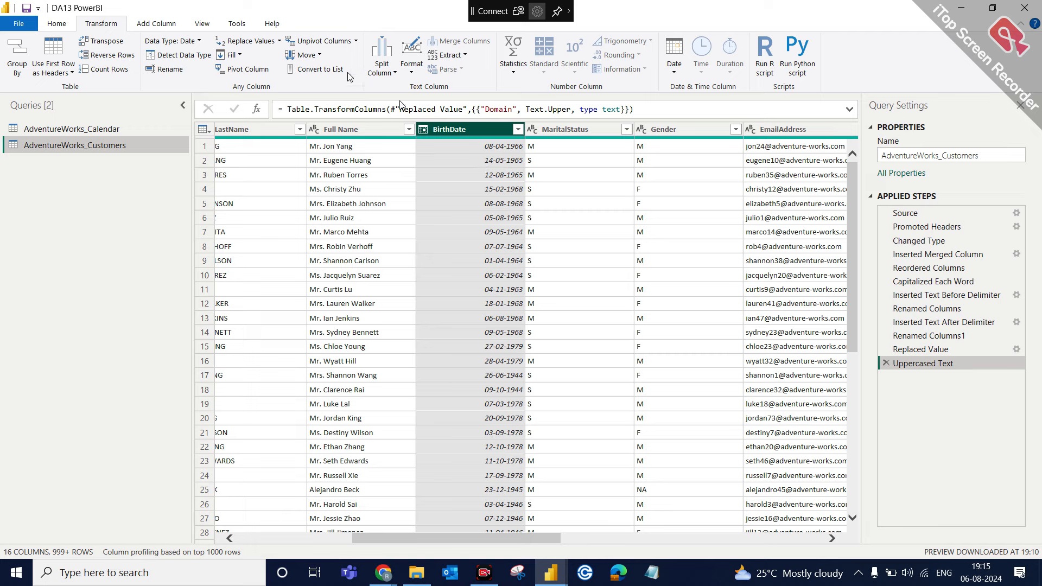
click(21, 23)
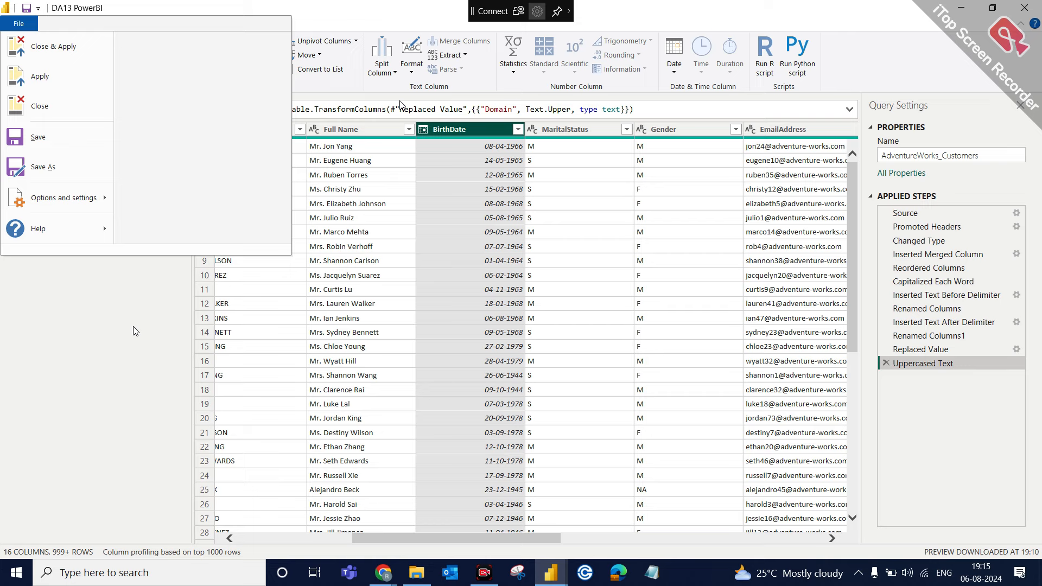
click(148, 330)
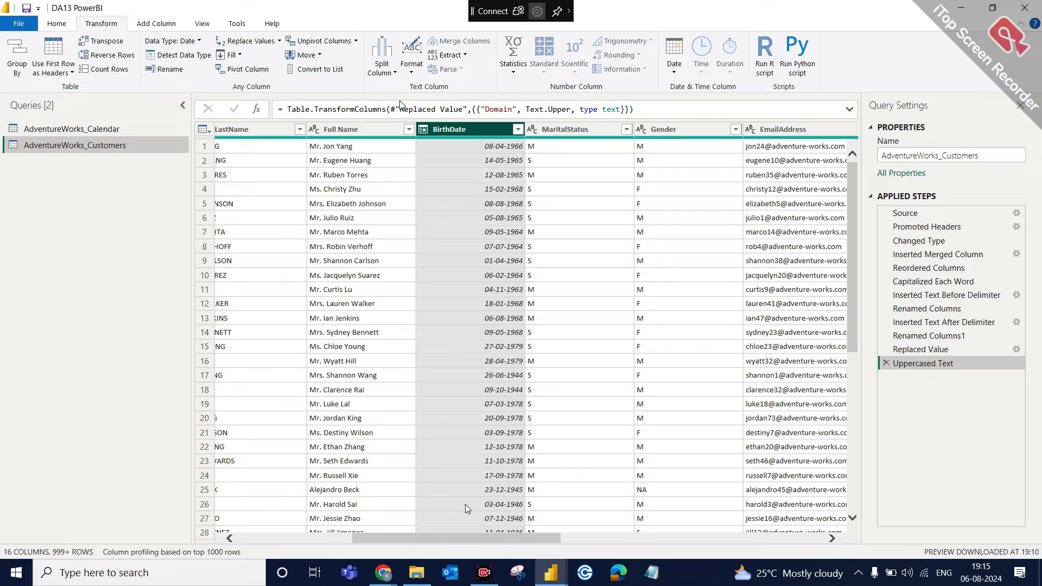
Step: Stop sharing the screen with the call and switch to Google Meet in Chrome
mouse_move(550, 572)
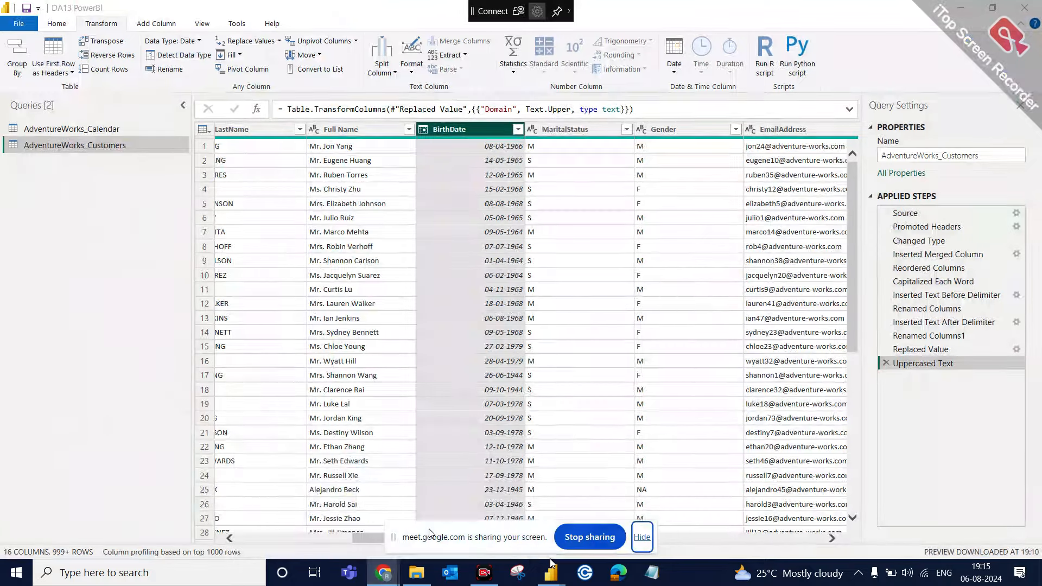
click(612, 539)
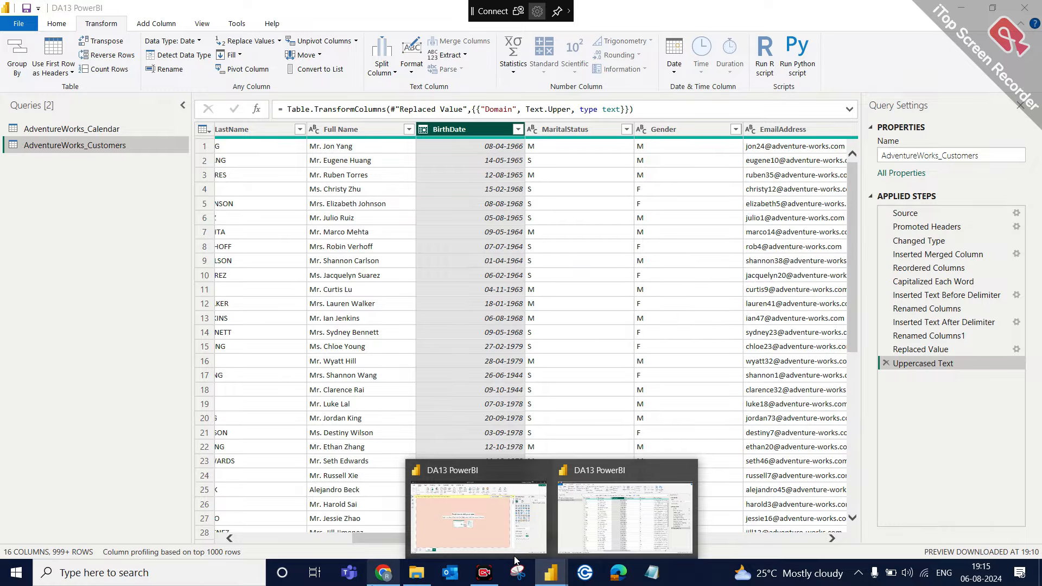
click(383, 573)
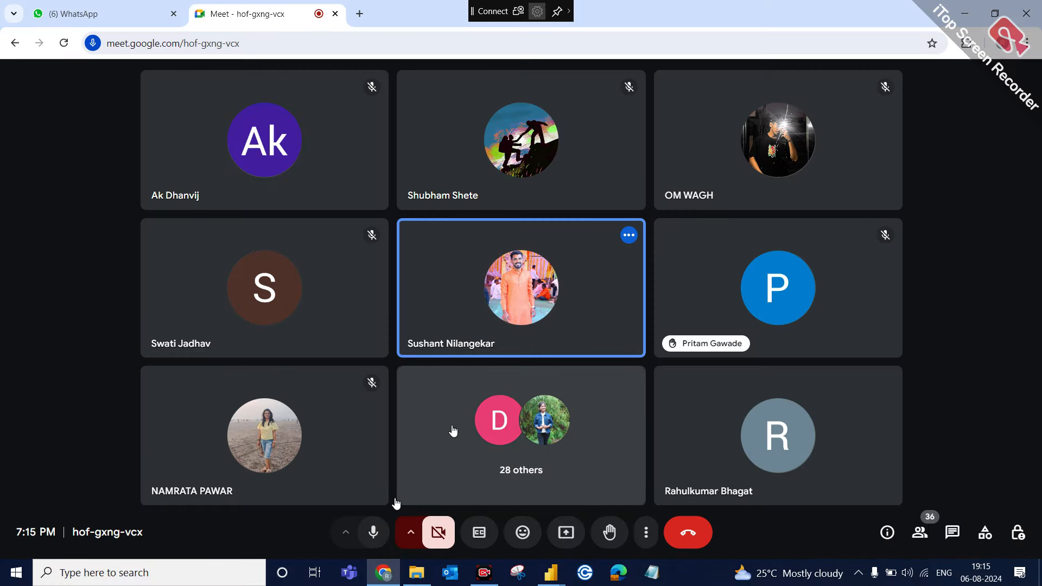
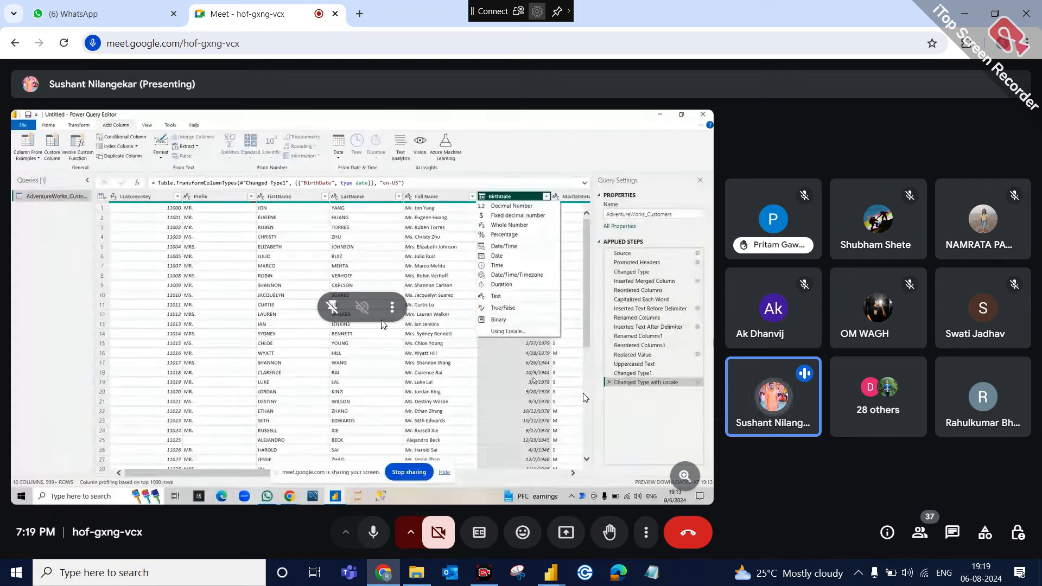
Step: Take over as the main presenter in the Google Meet call, sharing the entire screen
click(565, 532)
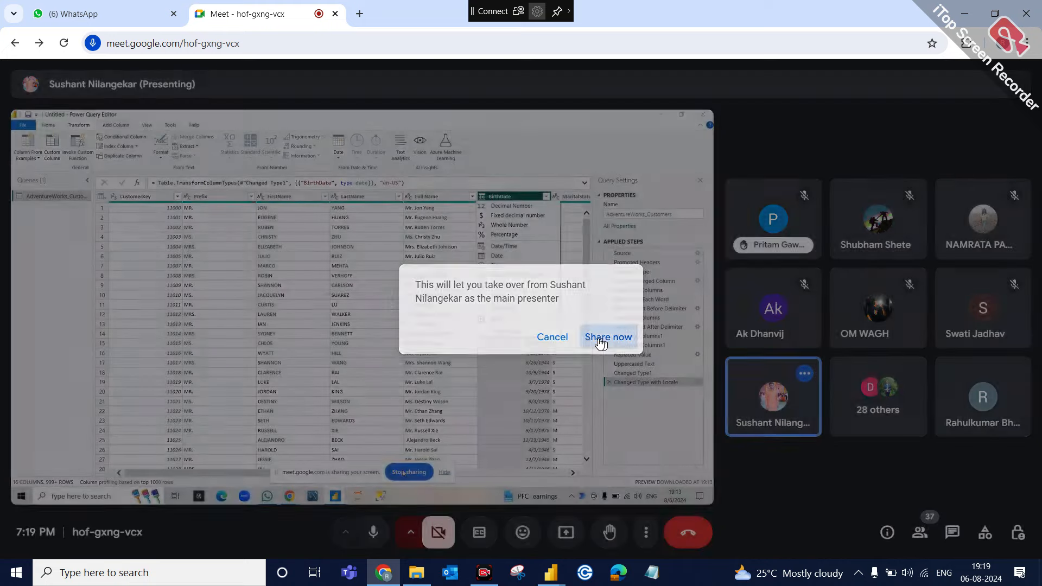
click(599, 342)
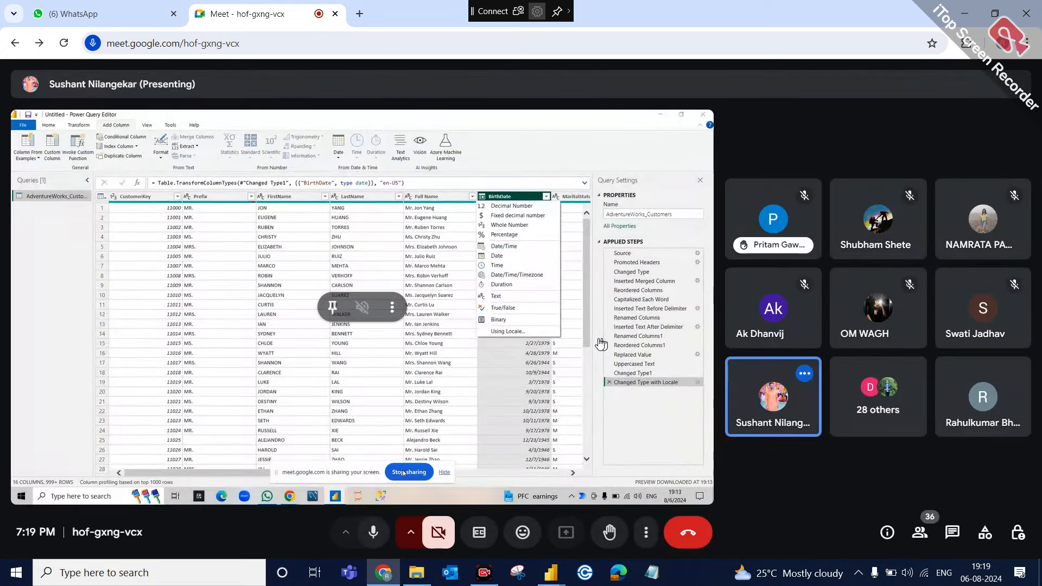
click(651, 120)
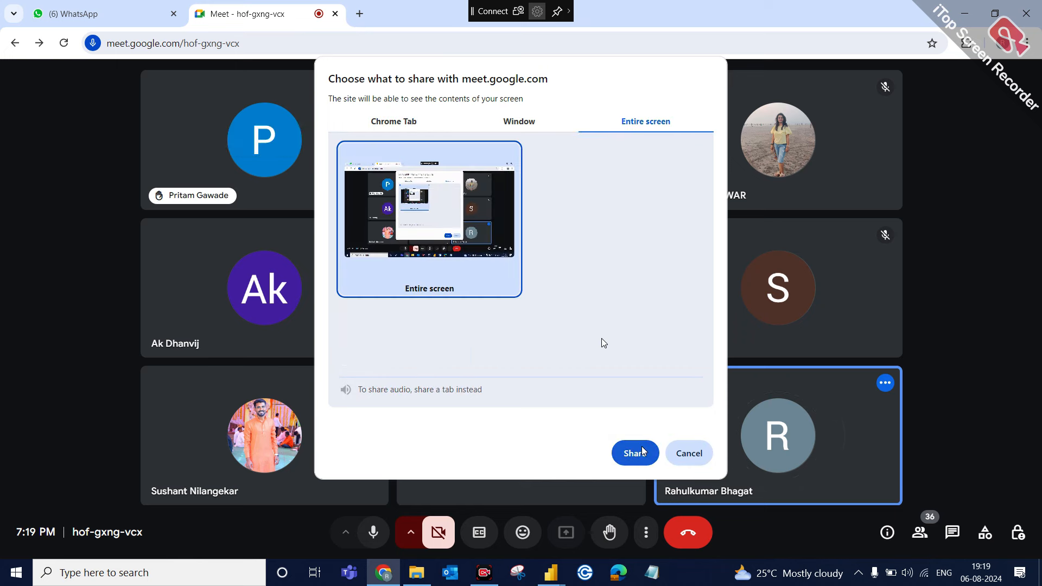
click(642, 451)
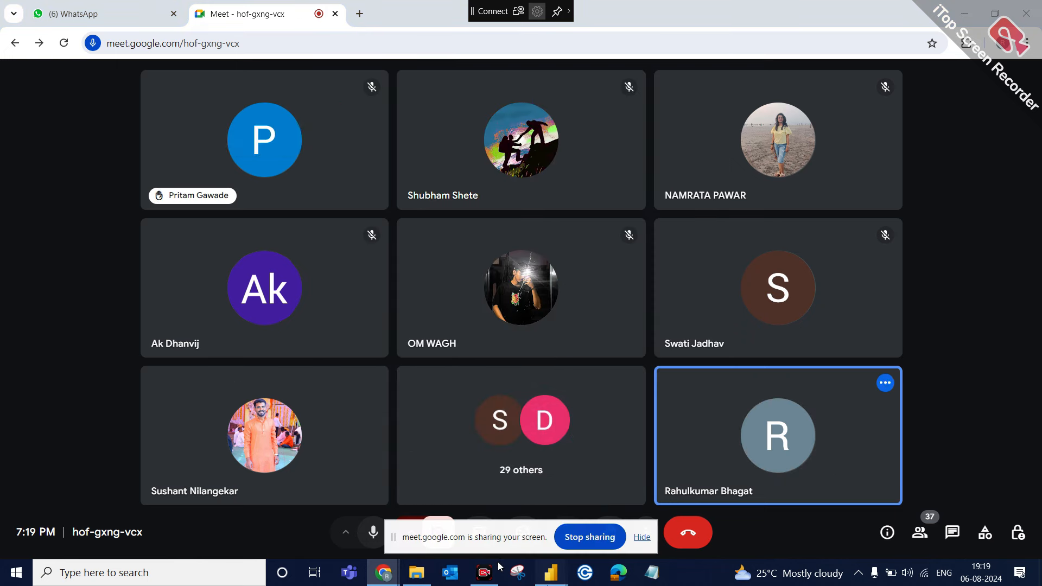
Step: Switch to Power Query Editor, add an Age column based on BirthDate, and open the new column's data type choices
click(551, 572)
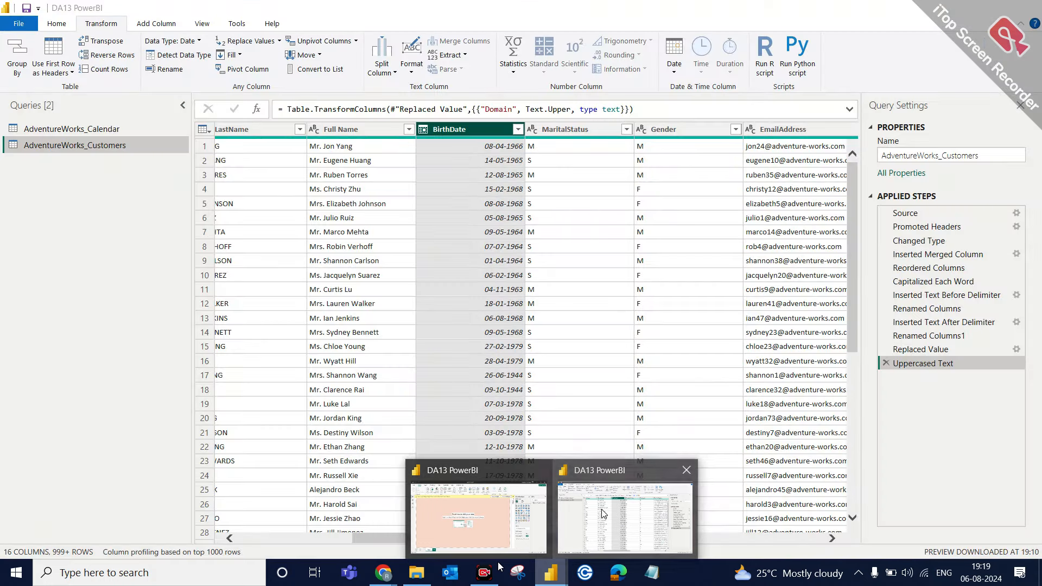
click(602, 513)
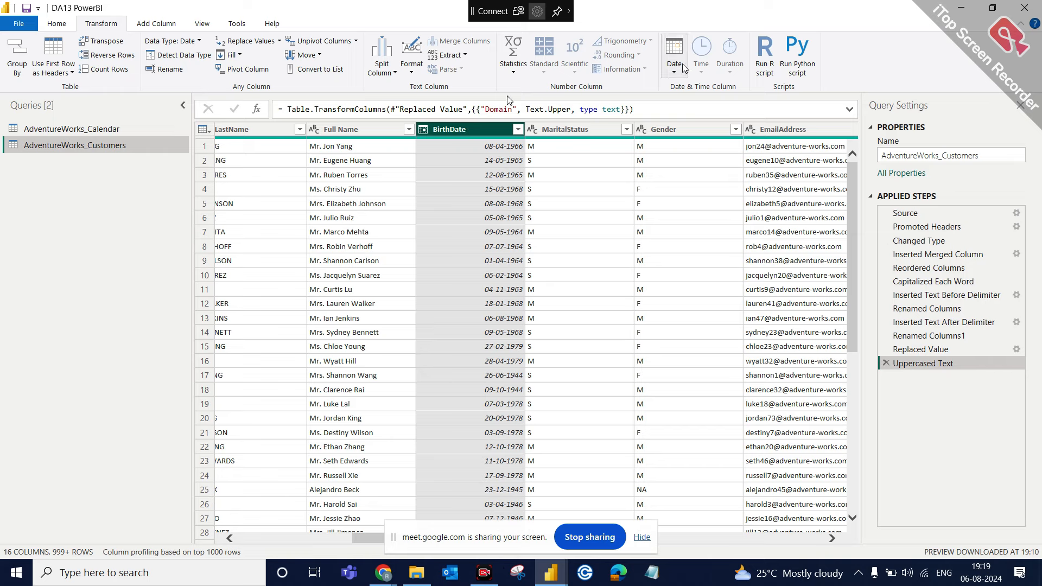
click(168, 26)
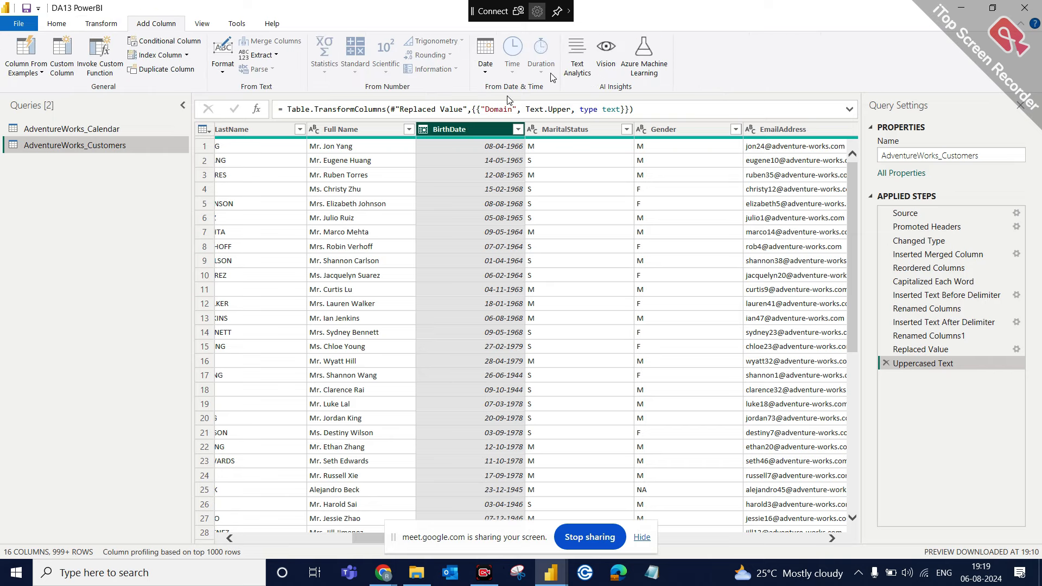
click(489, 74)
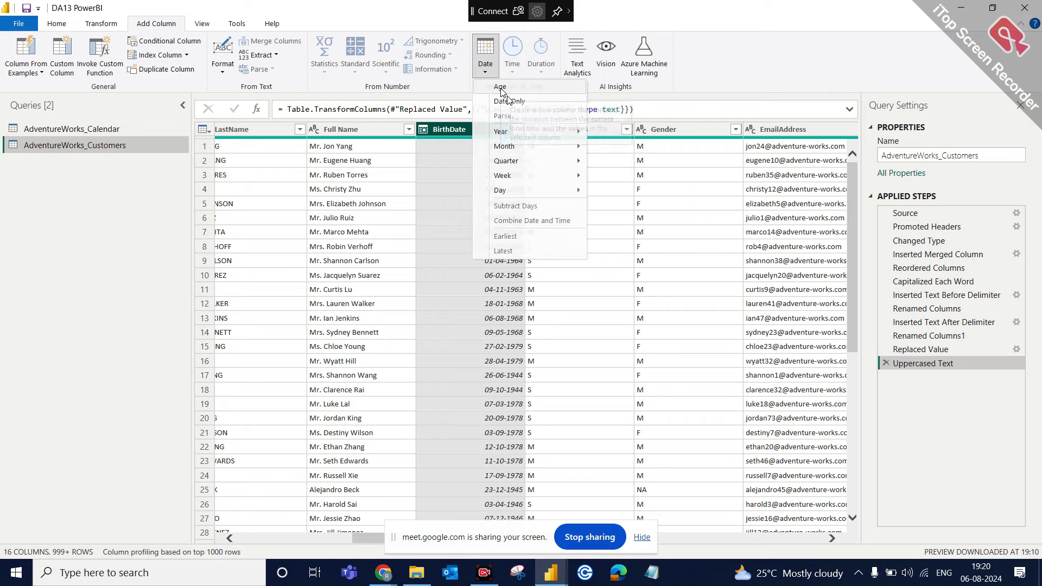
click(500, 88)
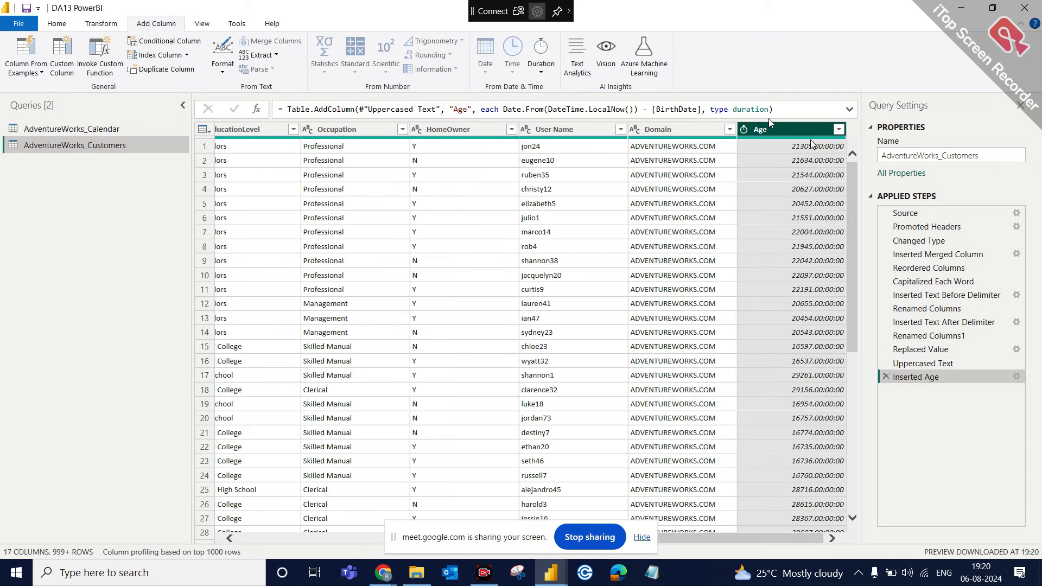
click(743, 130)
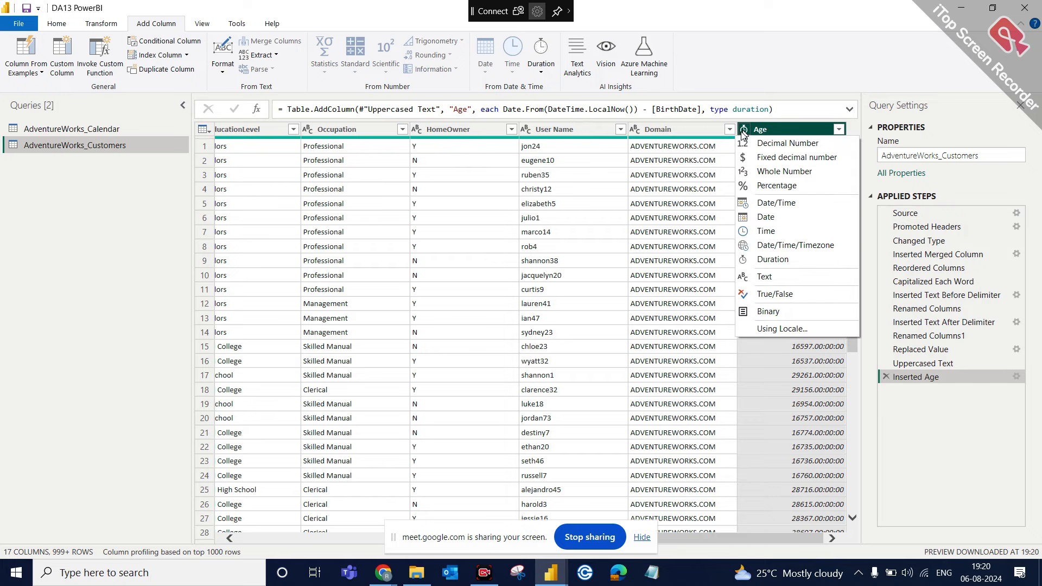
Step: Change the Age column's data type to Whole Number and rename the column Age in Days
click(774, 173)
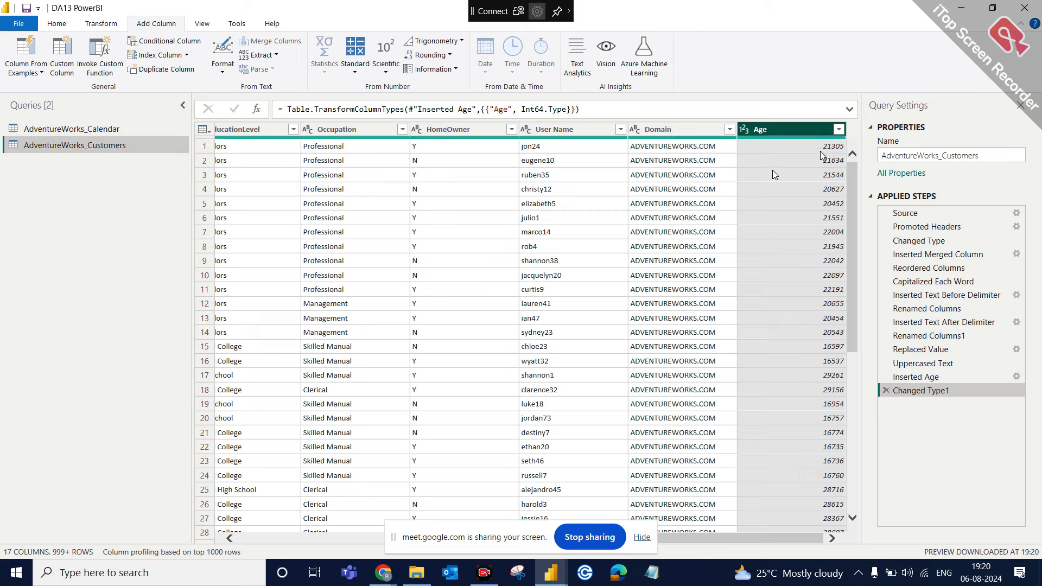
click(836, 150)
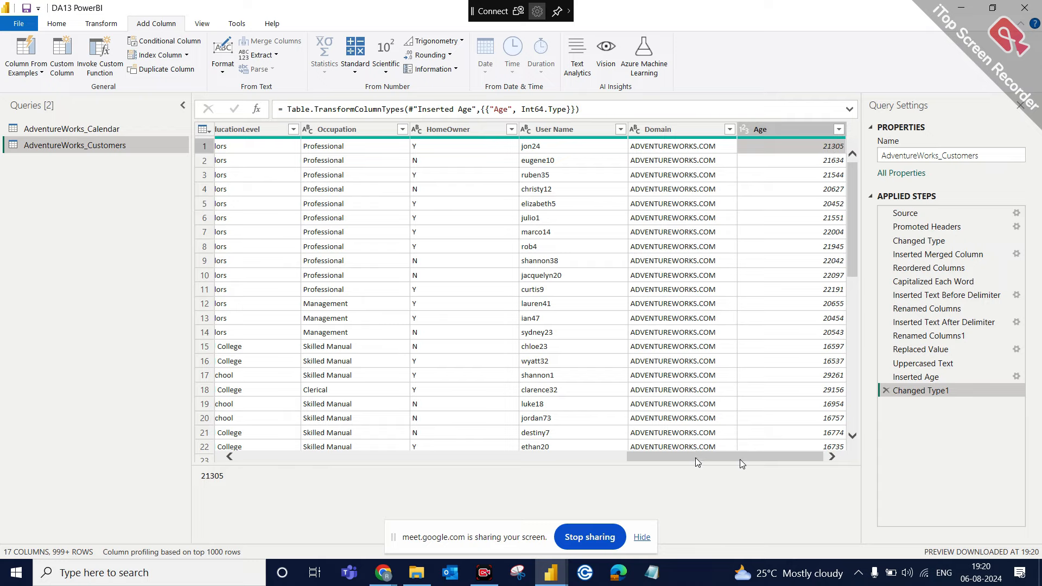
mouse_move(704, 455)
mouse_down()
mouse_move(470, 455)
mouse_move(703, 455)
mouse_up()
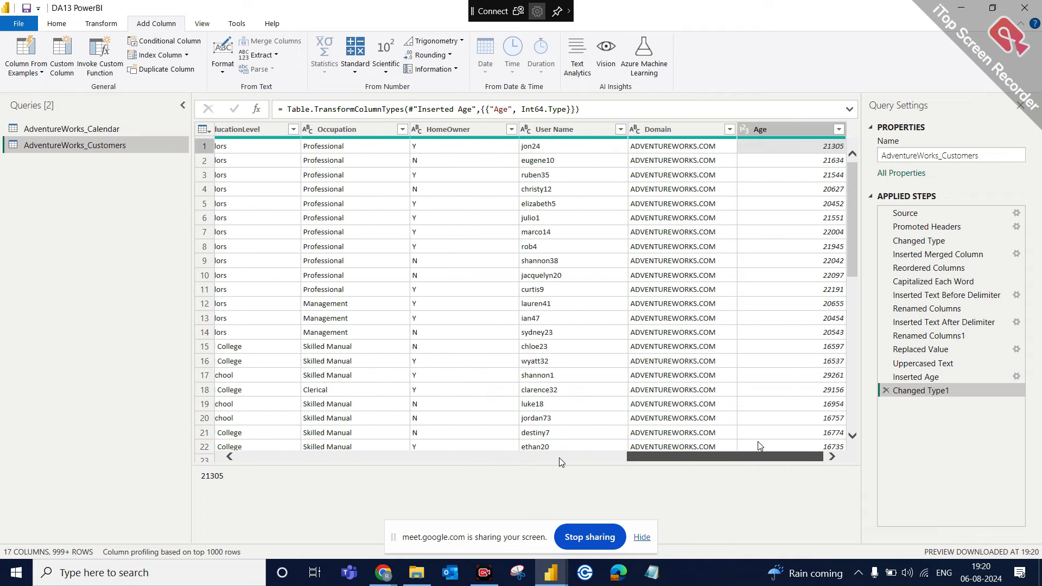
click(775, 130)
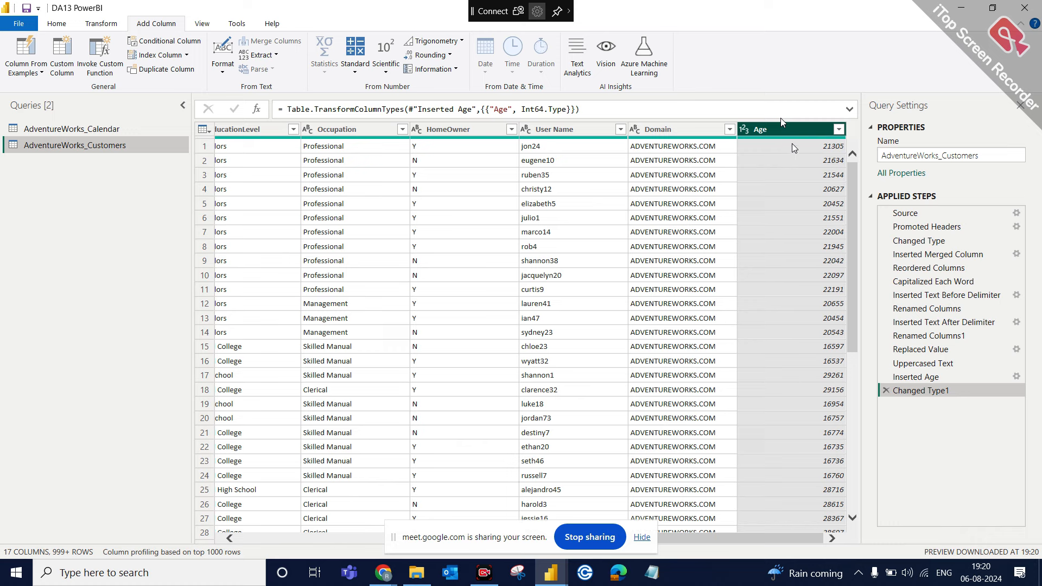
double_click(774, 129)
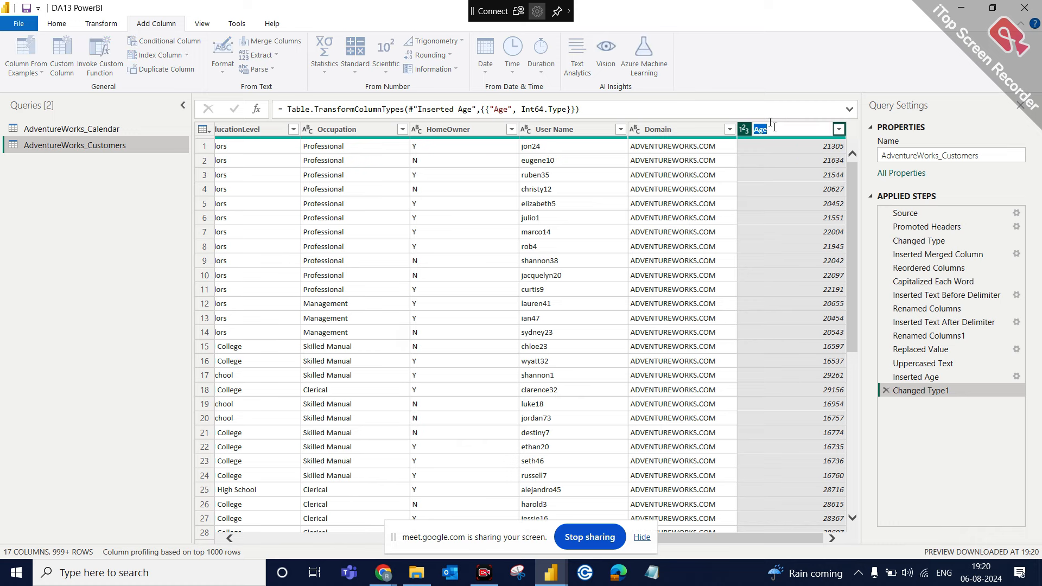
text(in Days)
key(Return)
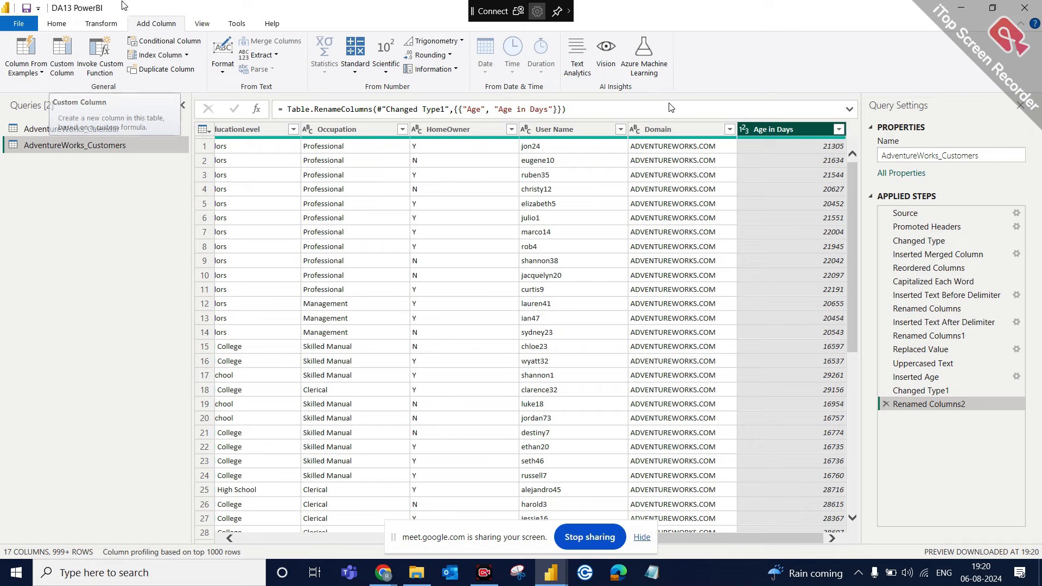
Step: Add a custom column that divides Age in Days by 365, using the formula [Age in Days]/365
click(60, 65)
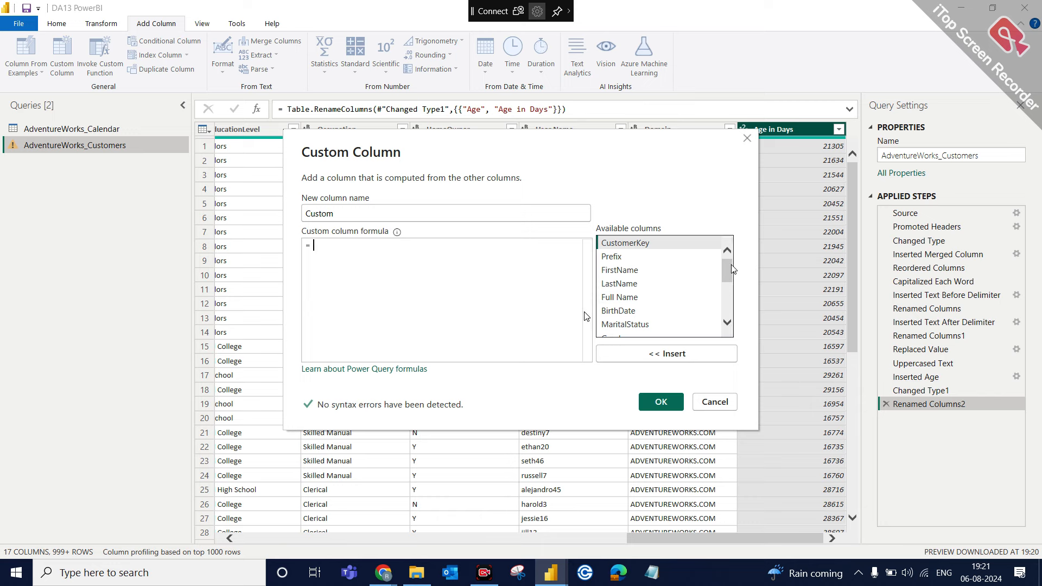
drag(732, 269, 735, 314)
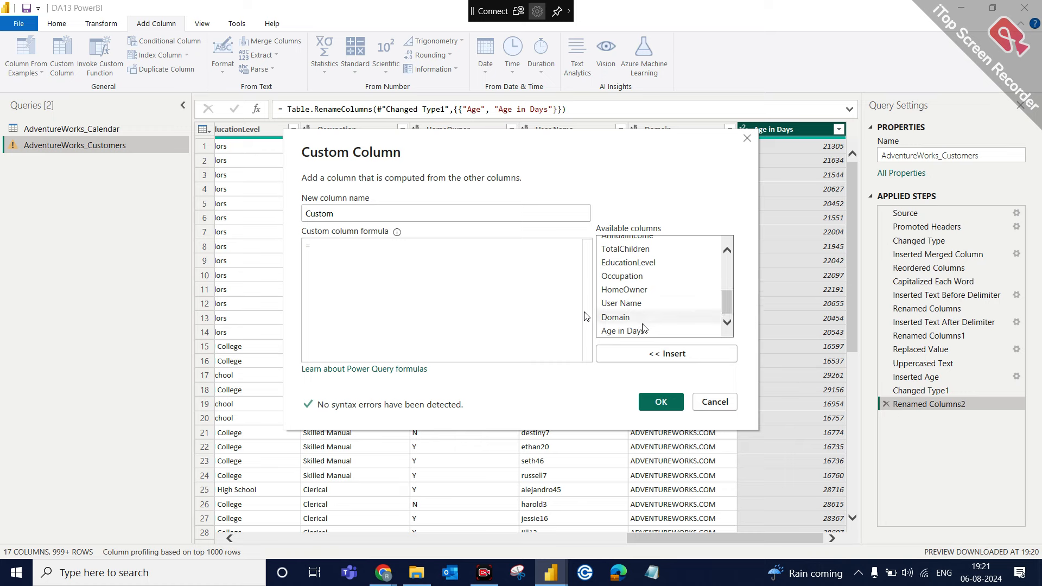
click(629, 331)
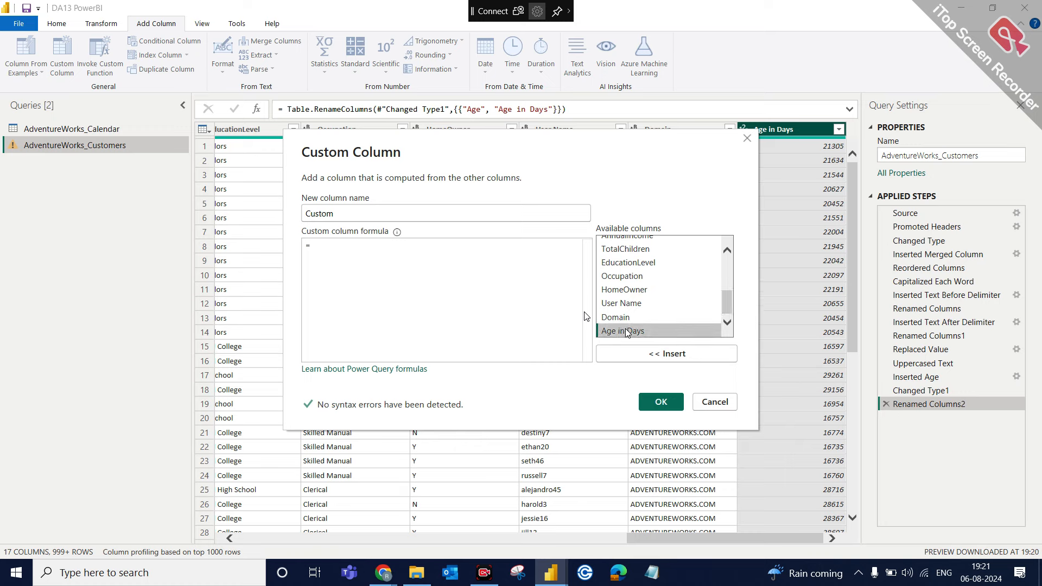
click(658, 354)
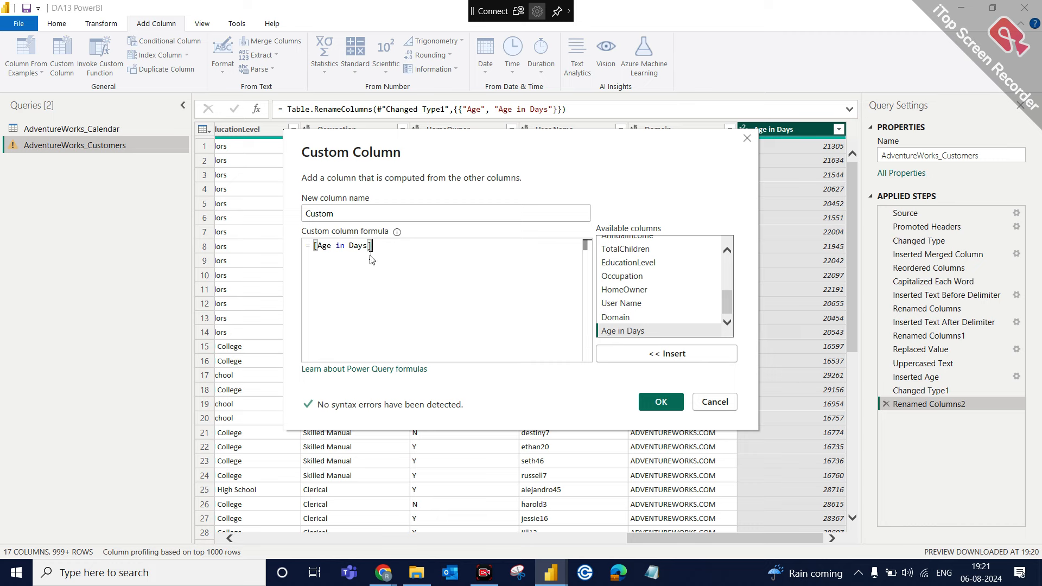
text(/365)
click(317, 246)
key(BackSpace)
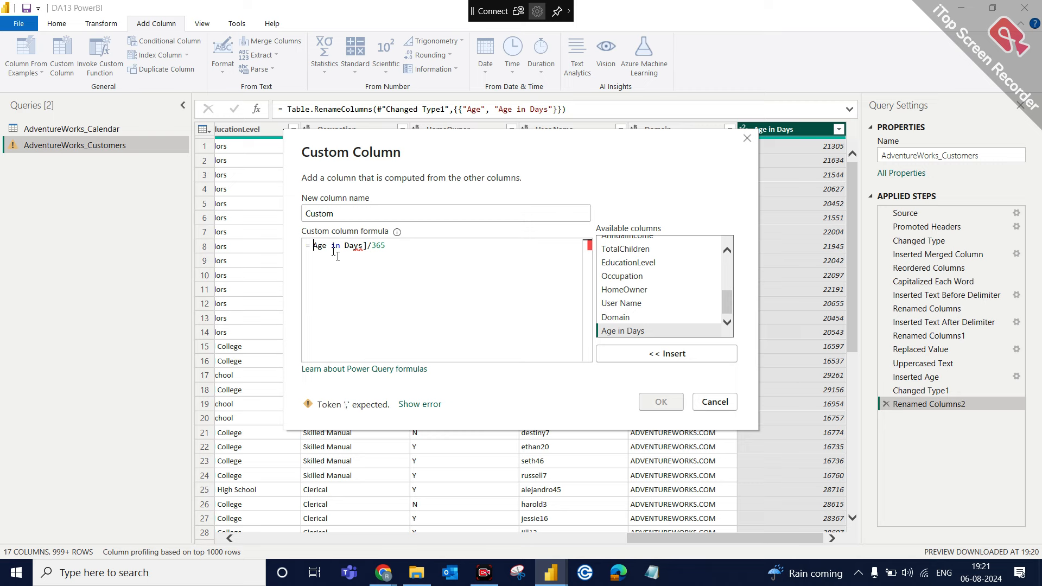
text([)
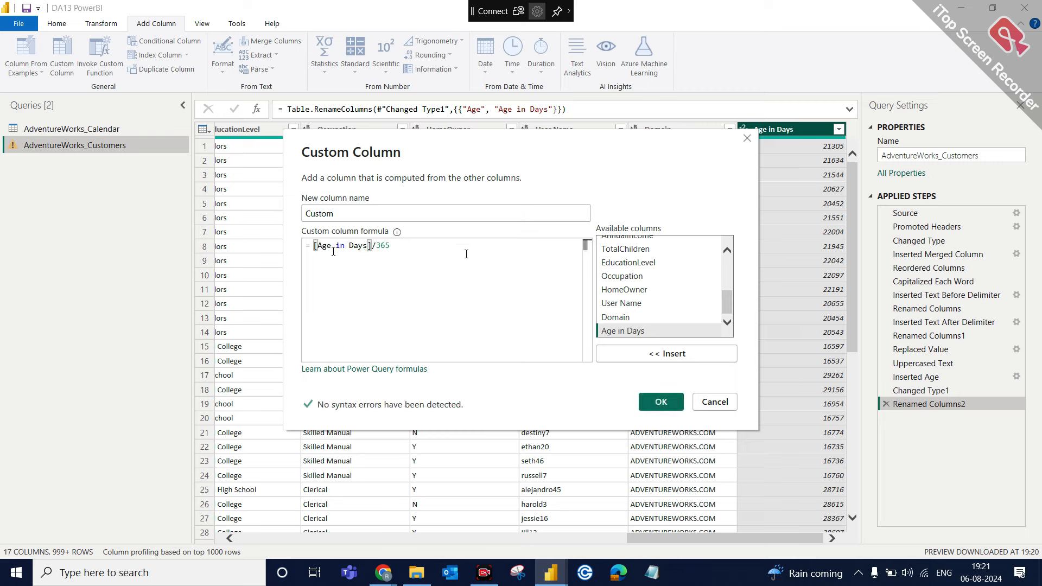
double_click(381, 251)
click(666, 406)
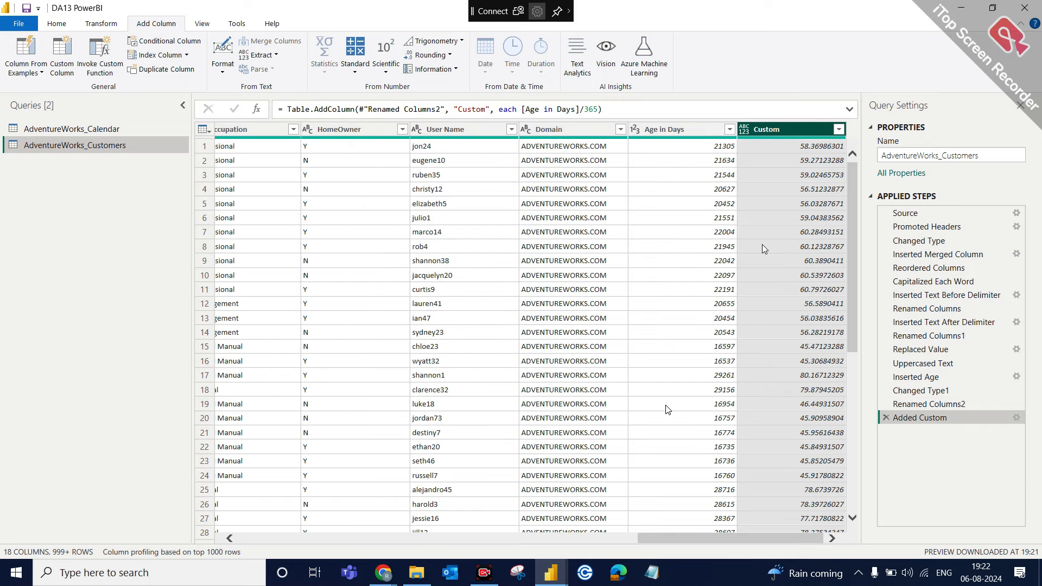
Step: Rename the Custom column as Age In Years
click(1017, 419)
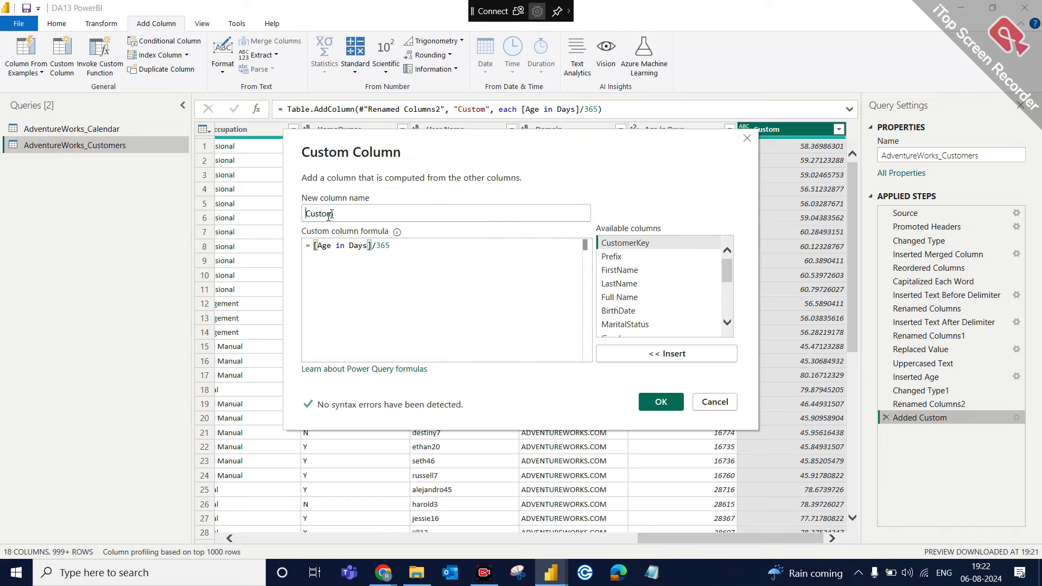
click(730, 410)
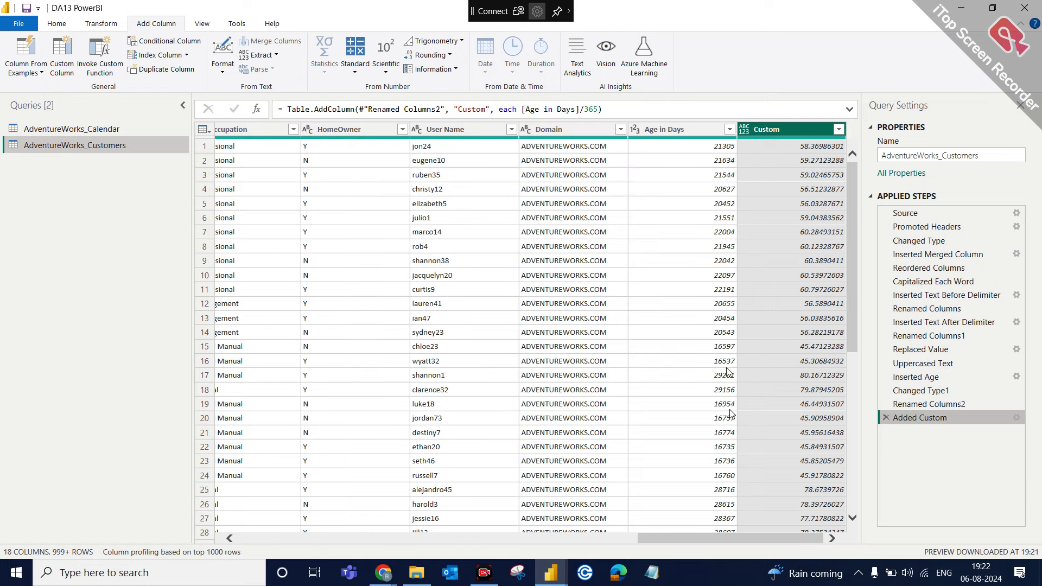
double_click(774, 134)
key(BackSpace)
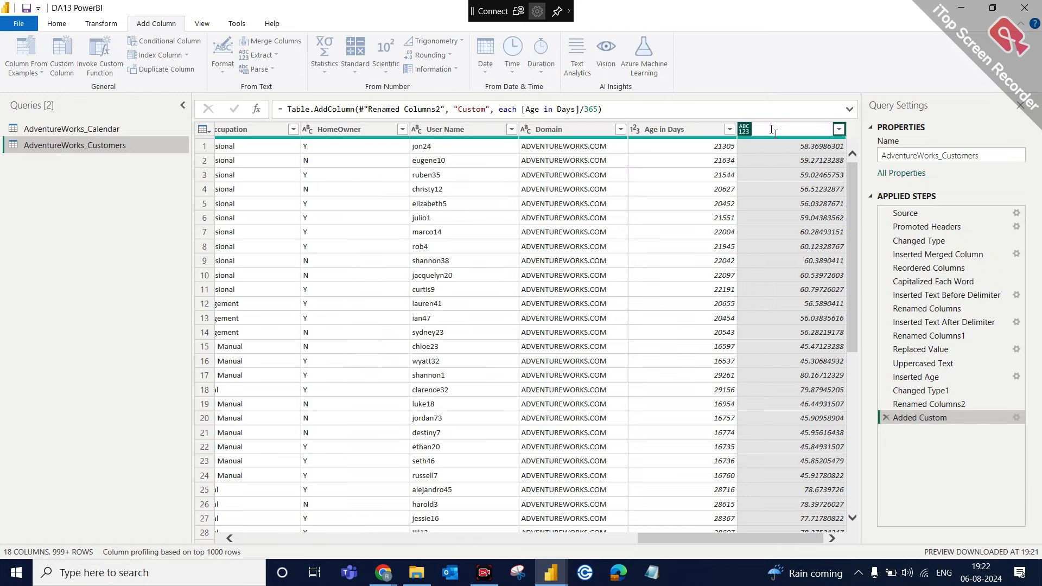
text(Age In Years)
key(Return)
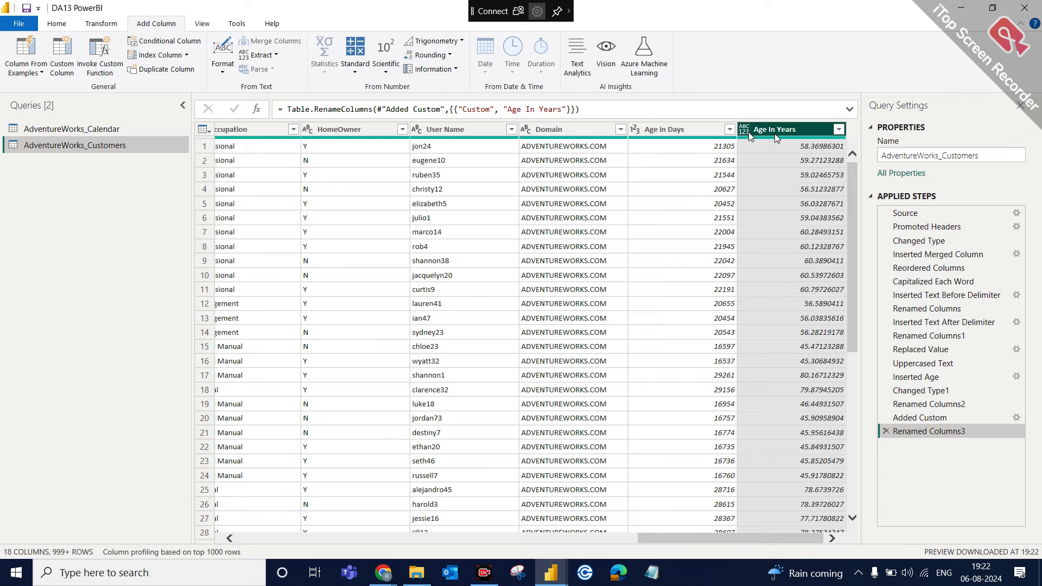
Step: Add a new column that rounds the Age In Years values to 2 decimal places
click(748, 133)
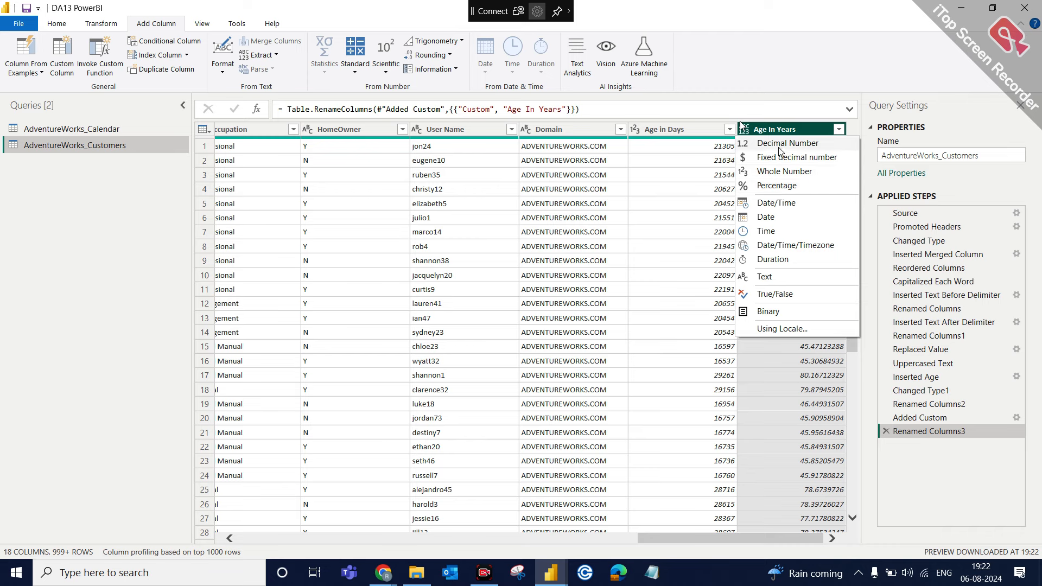
click(777, 83)
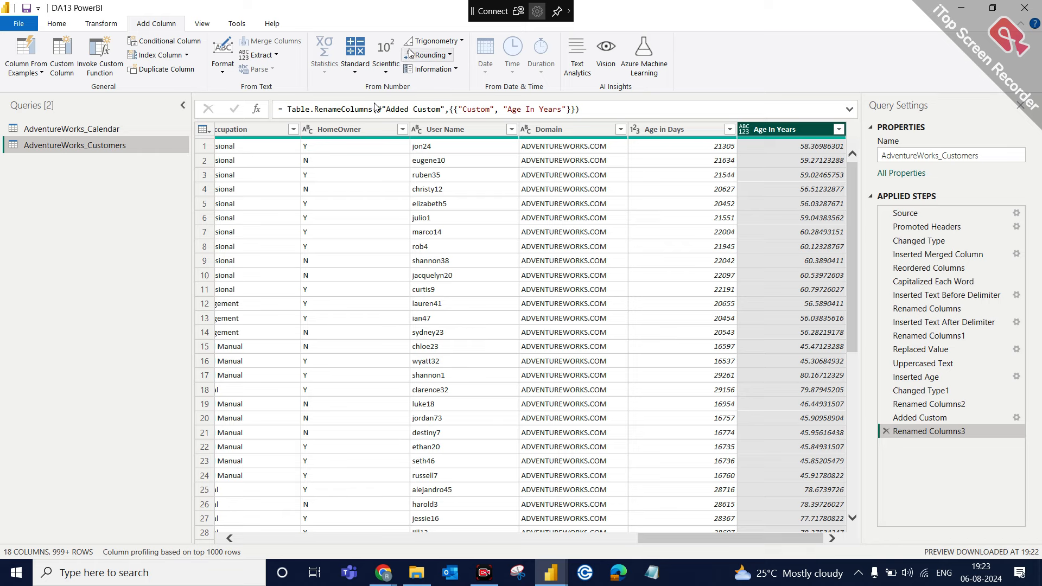
click(450, 56)
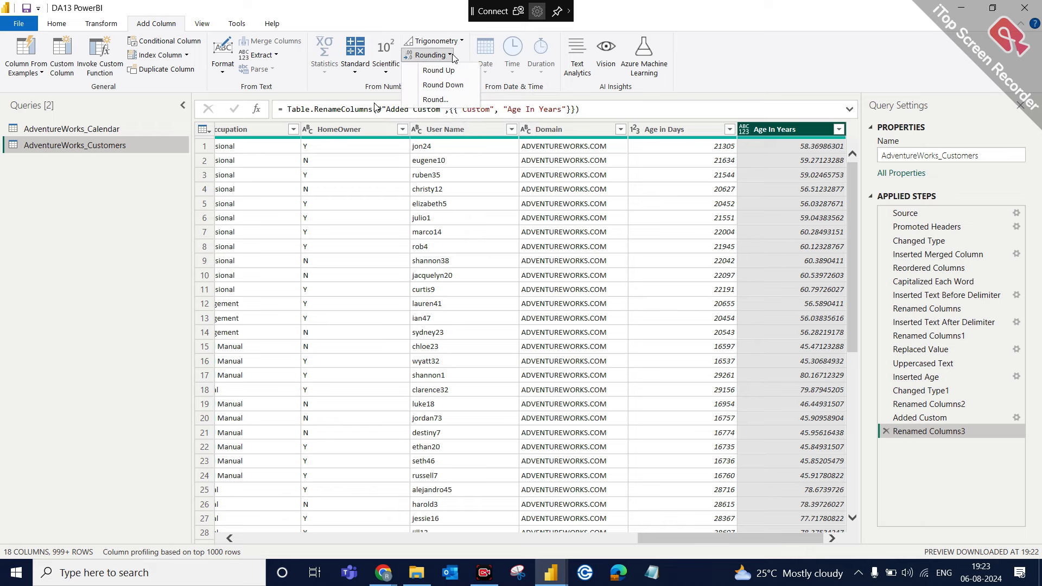
click(441, 99)
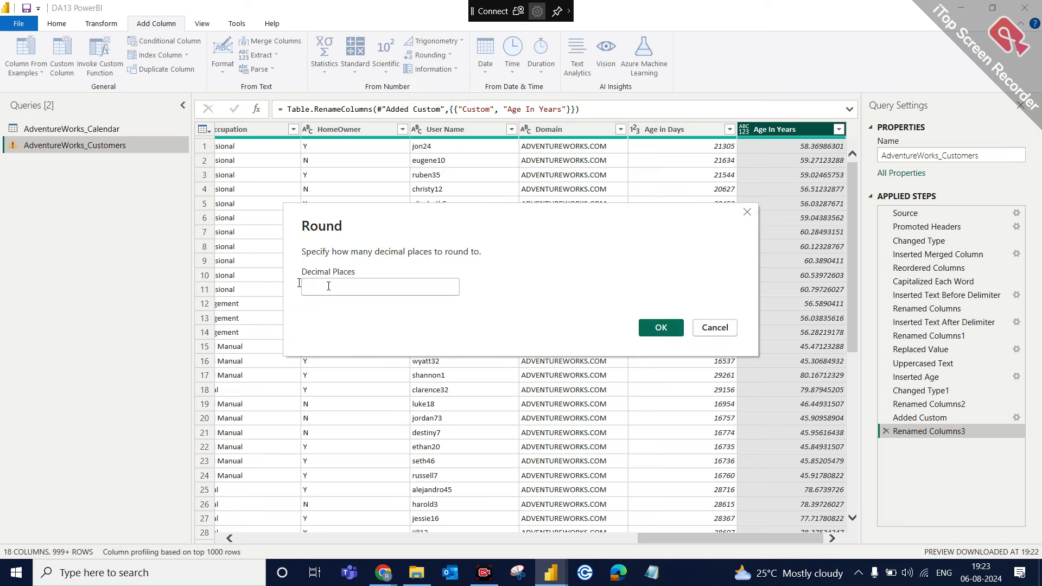
text(2)
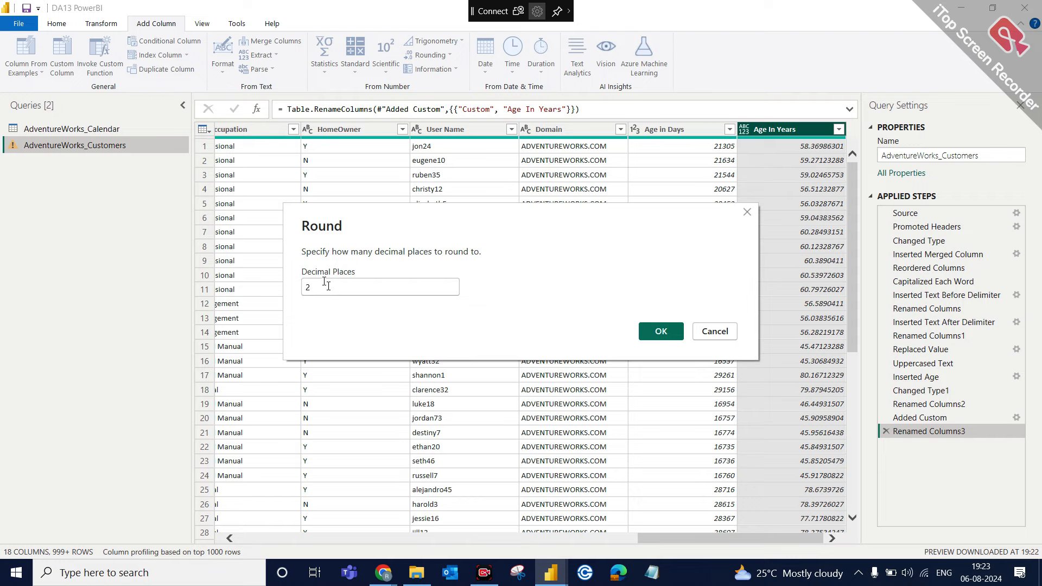
click(661, 337)
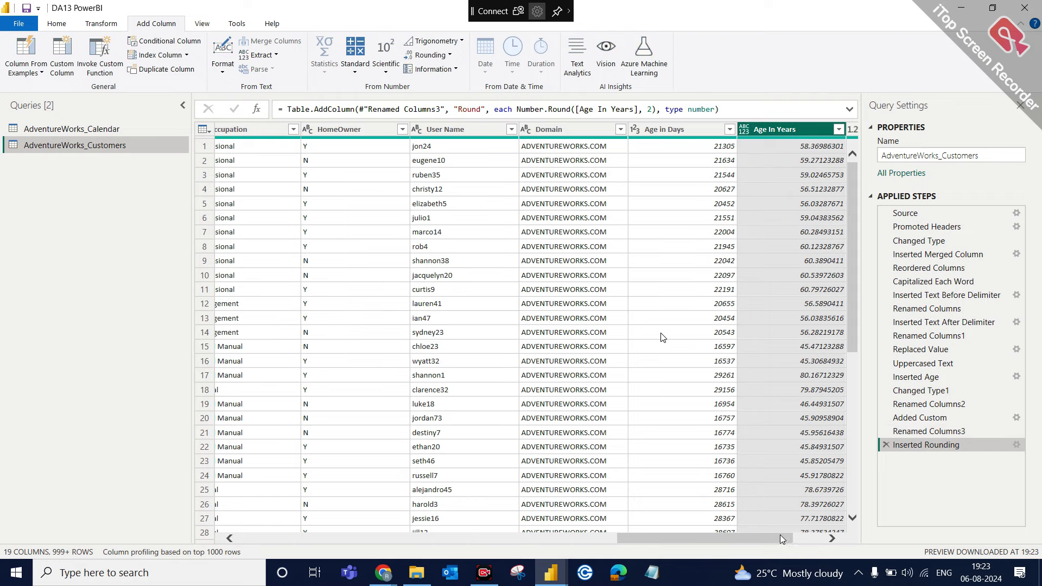
drag(785, 540, 827, 541)
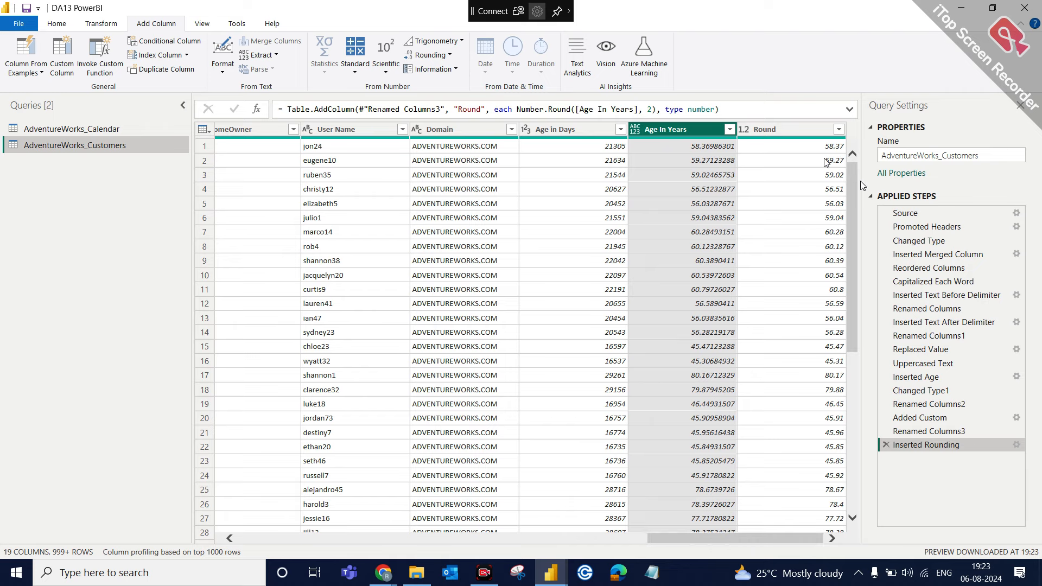
click(808, 127)
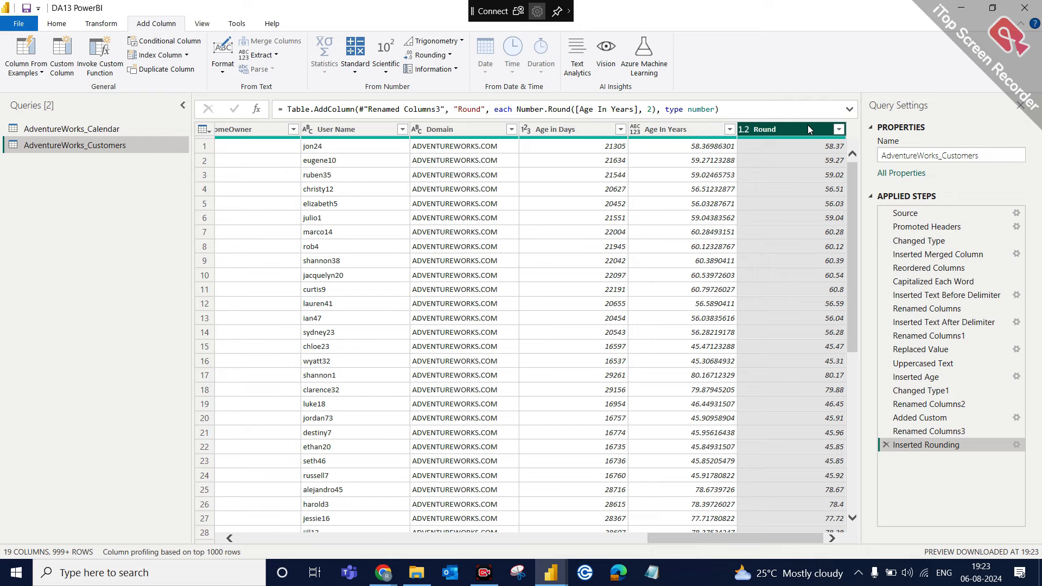
Step: Examine the rounding options for Age In Years, the date options for BirthDate, and the age columns
click(704, 131)
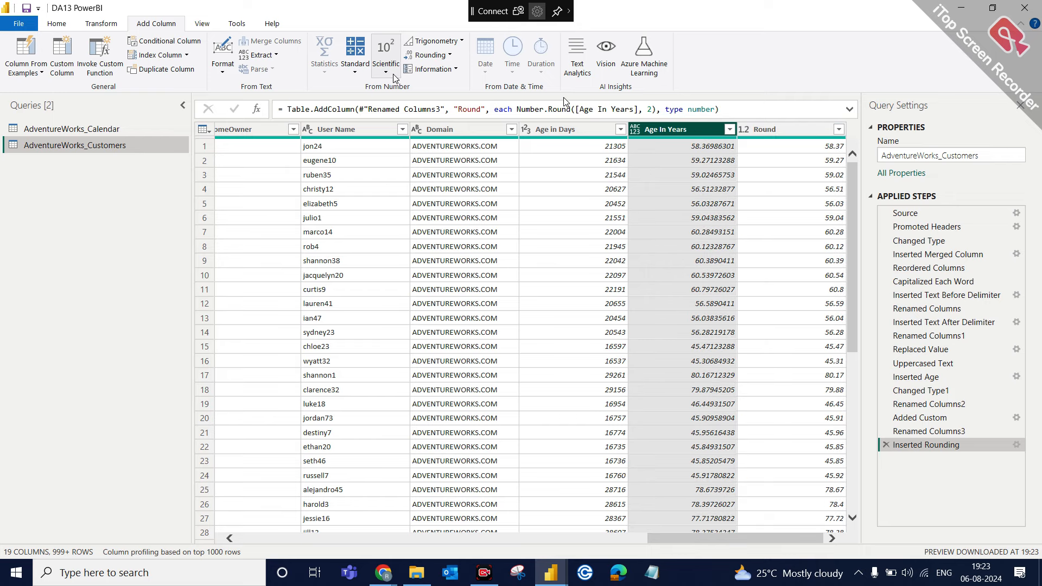
click(430, 54)
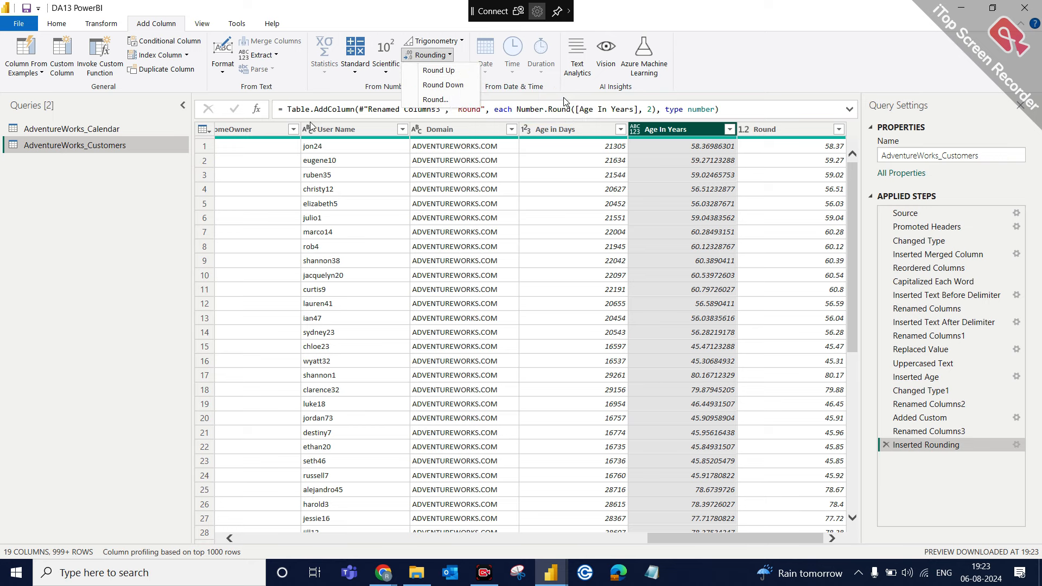
click(671, 538)
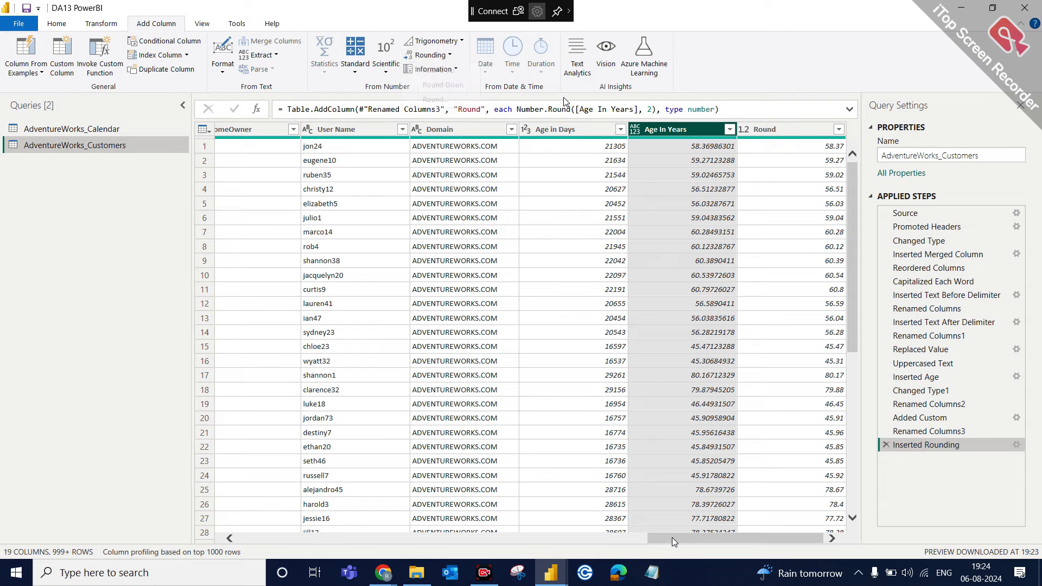
drag(671, 537, 516, 532)
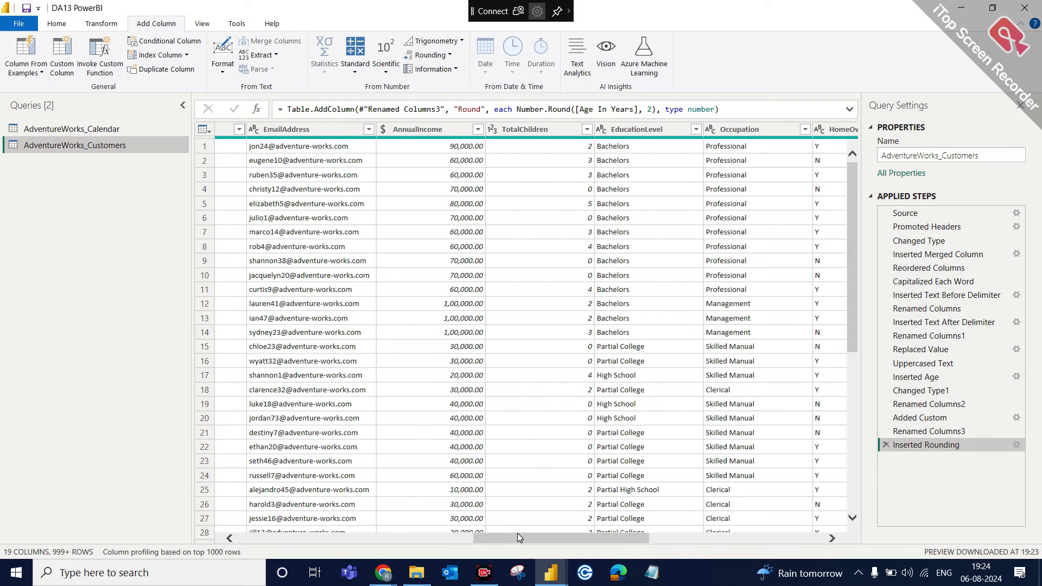
scroll(518, 537, left, 5)
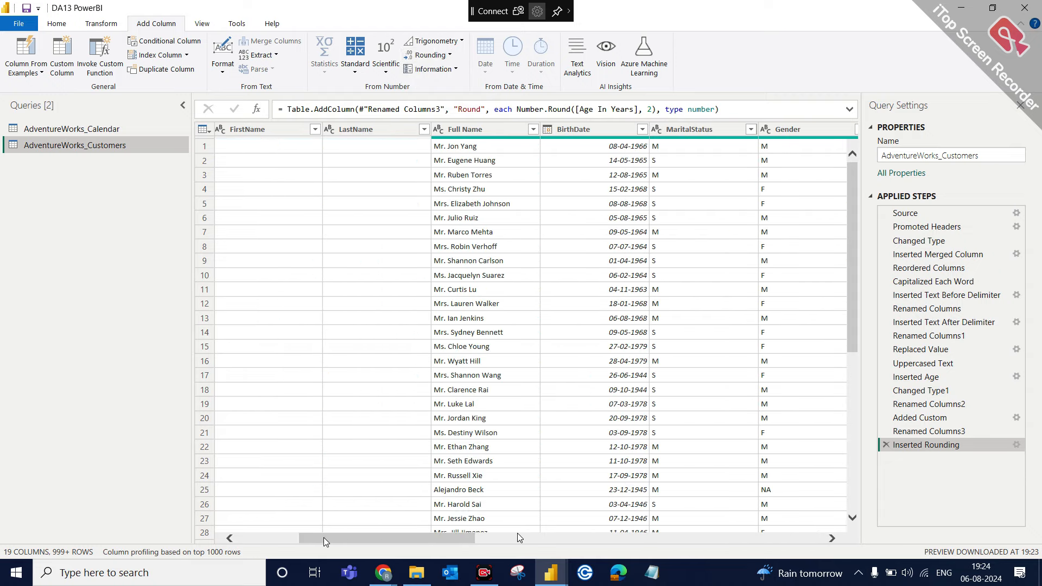
click(601, 131)
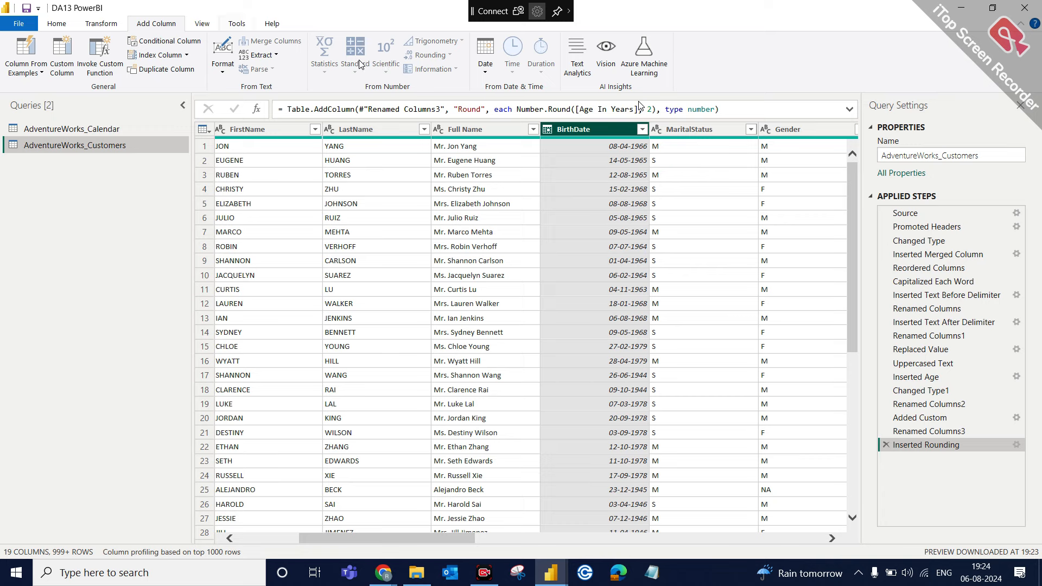
click(487, 72)
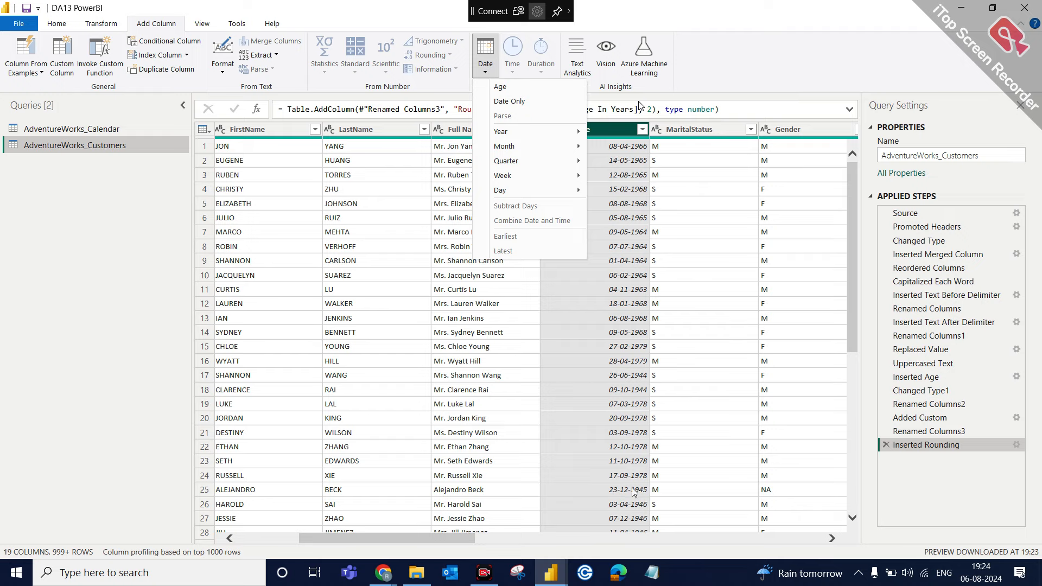
click(605, 538)
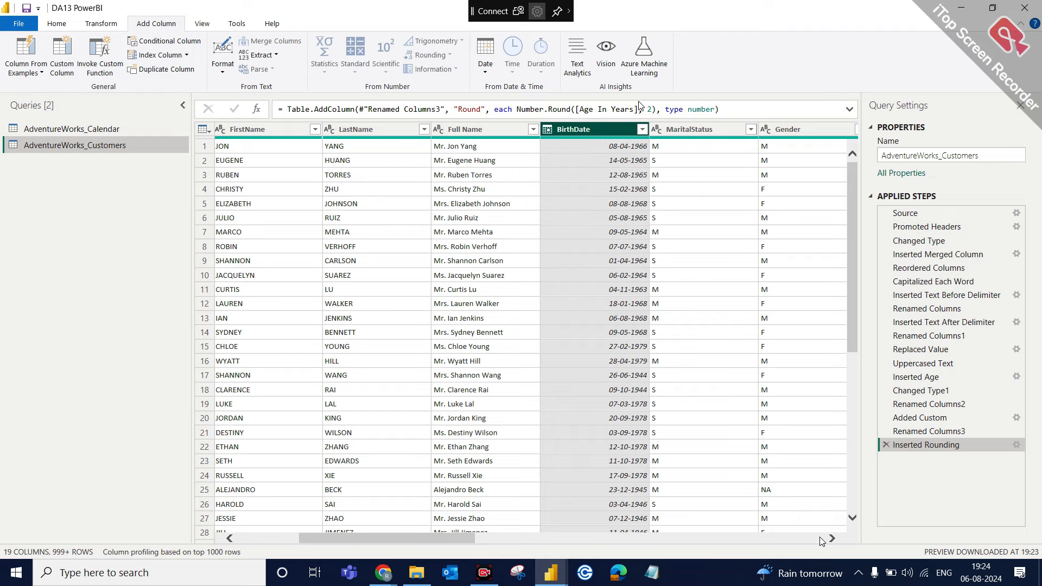
click(822, 538)
click(820, 538)
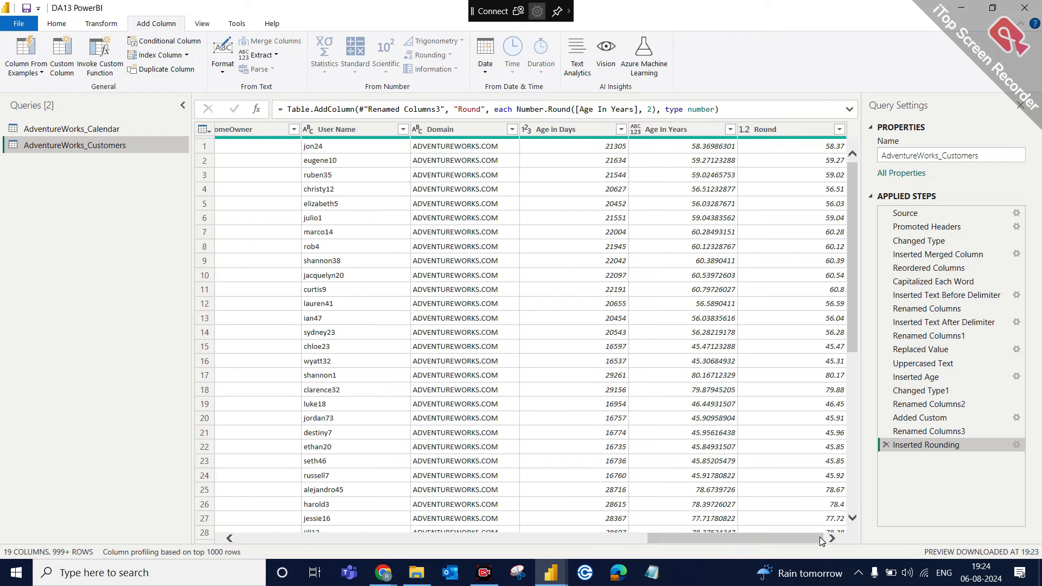
click(568, 128)
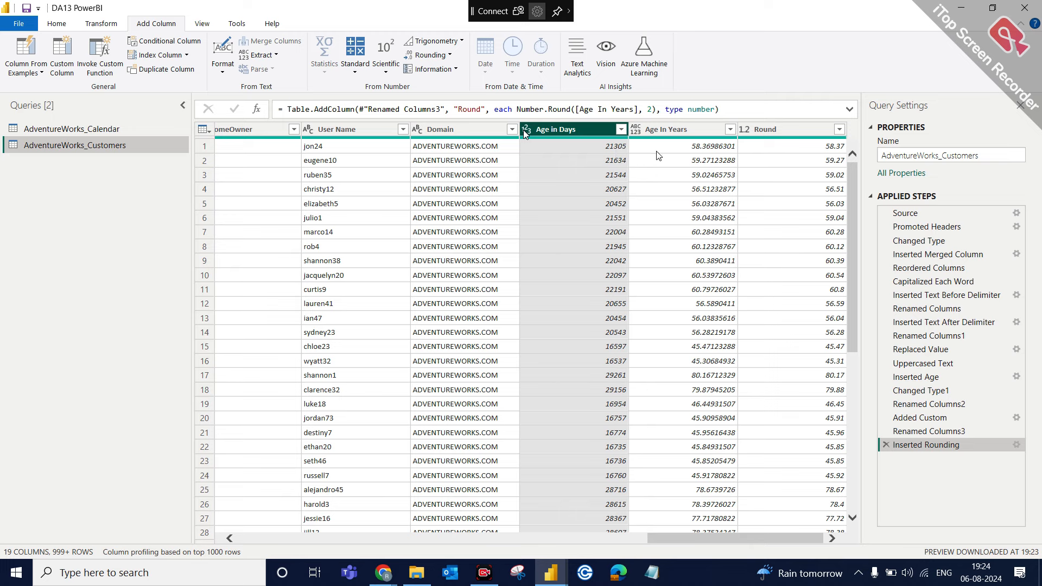
click(697, 129)
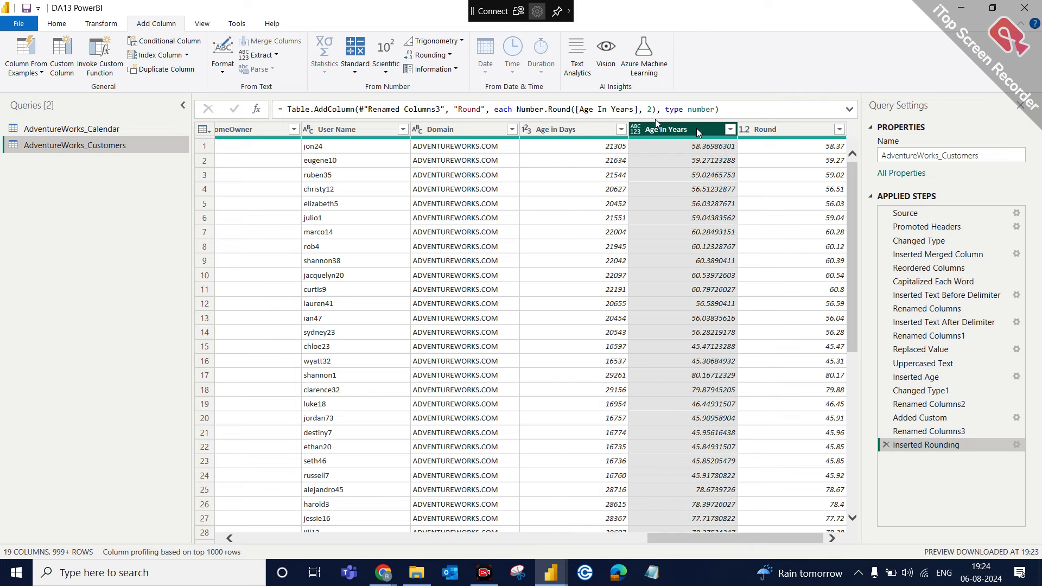
click(602, 129)
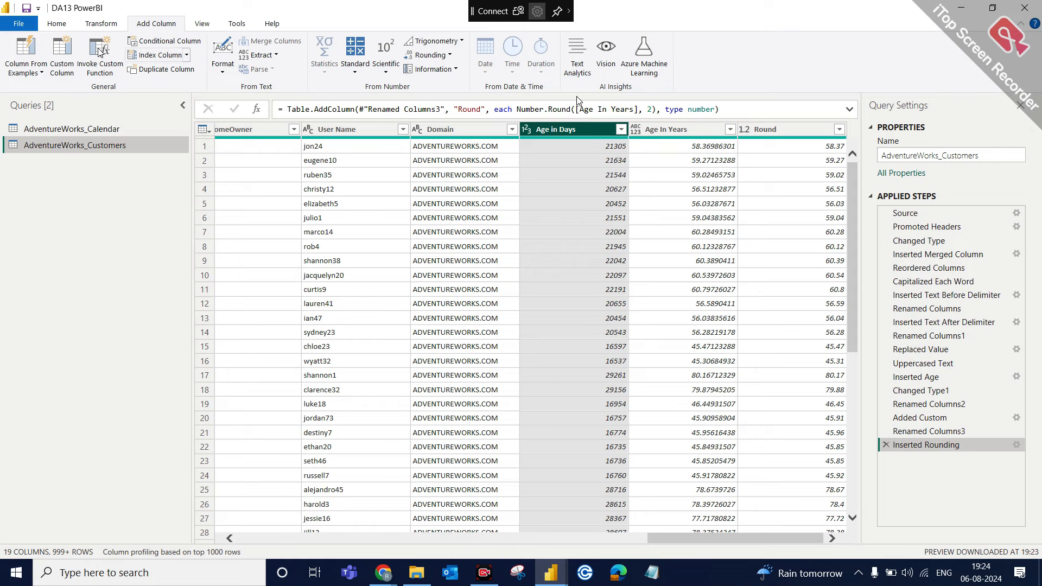
click(66, 64)
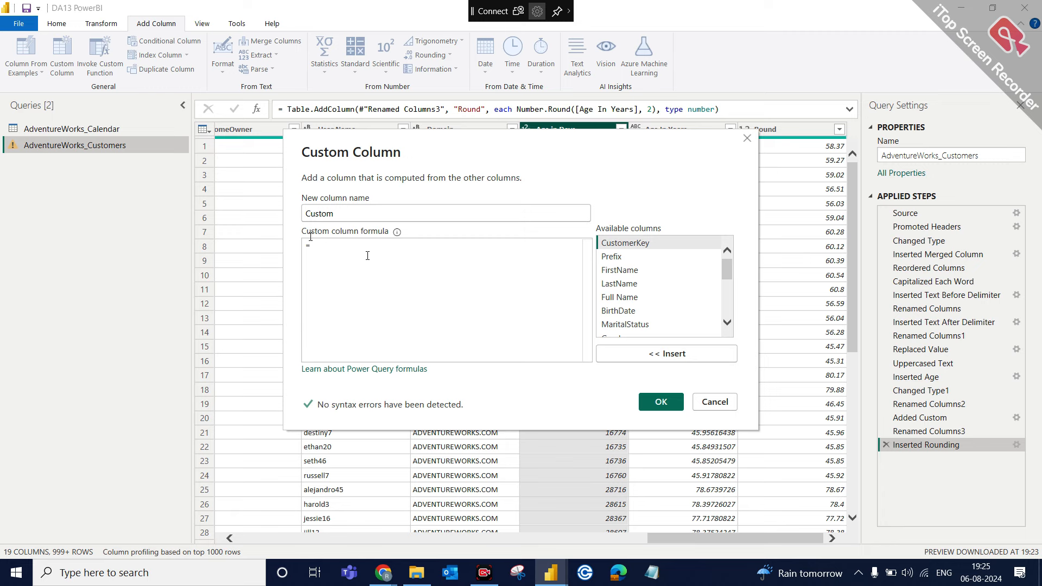
click(716, 401)
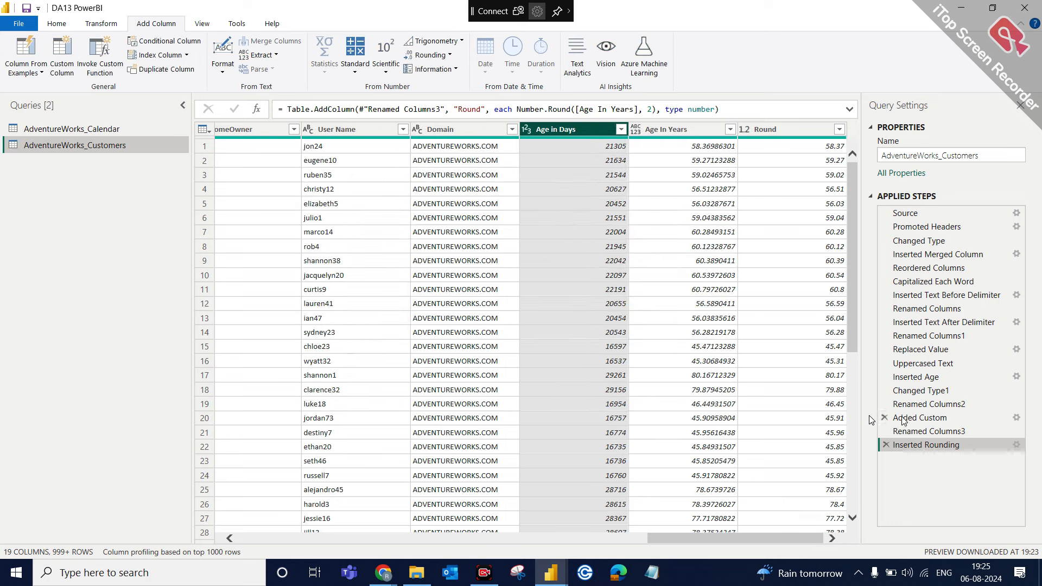
Step: Review the formula and source column of the Added Custom step in its settings, and close them without changes
click(922, 418)
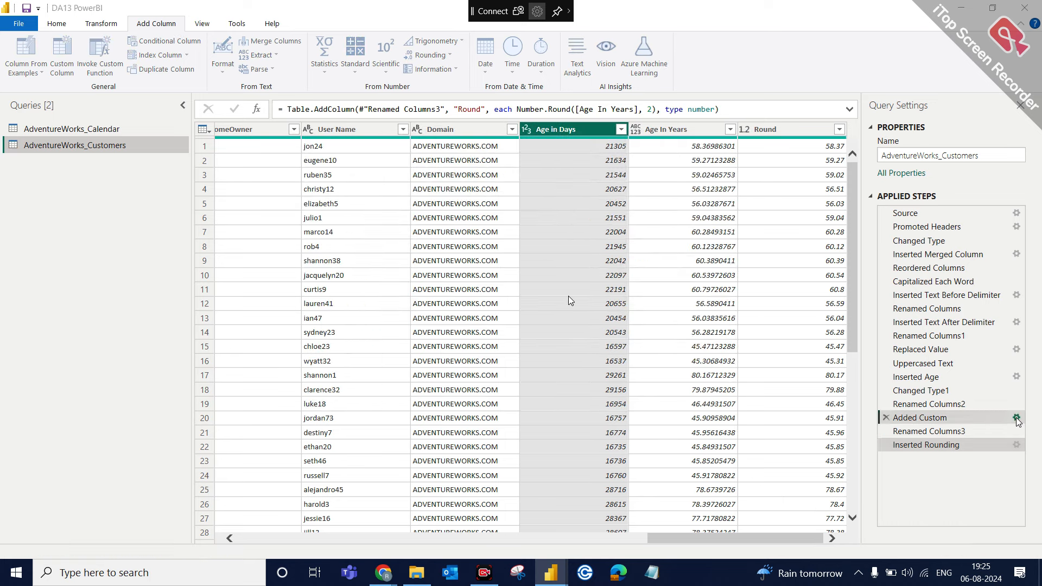
click(1016, 417)
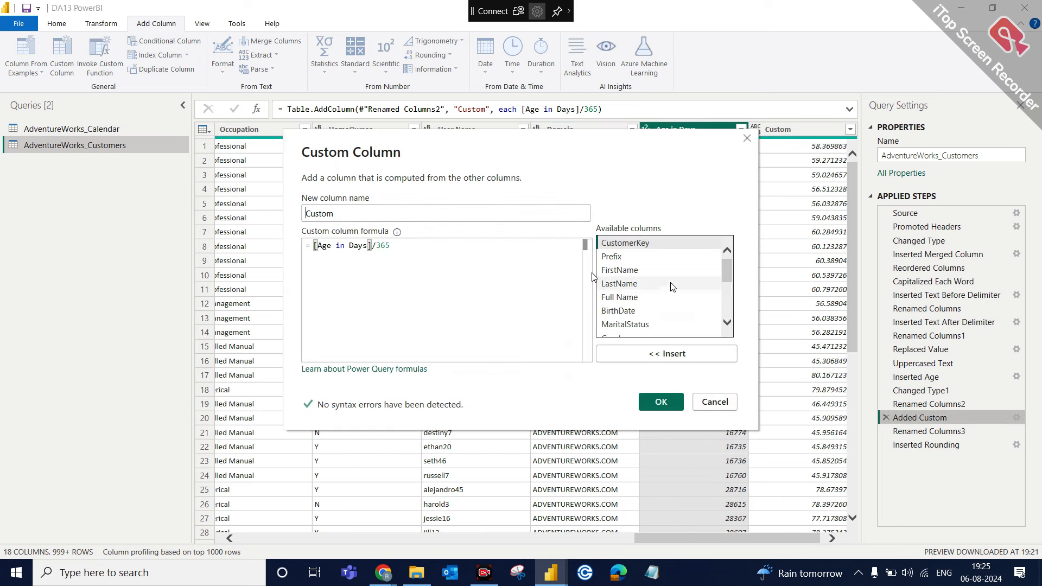
drag(726, 274, 735, 345)
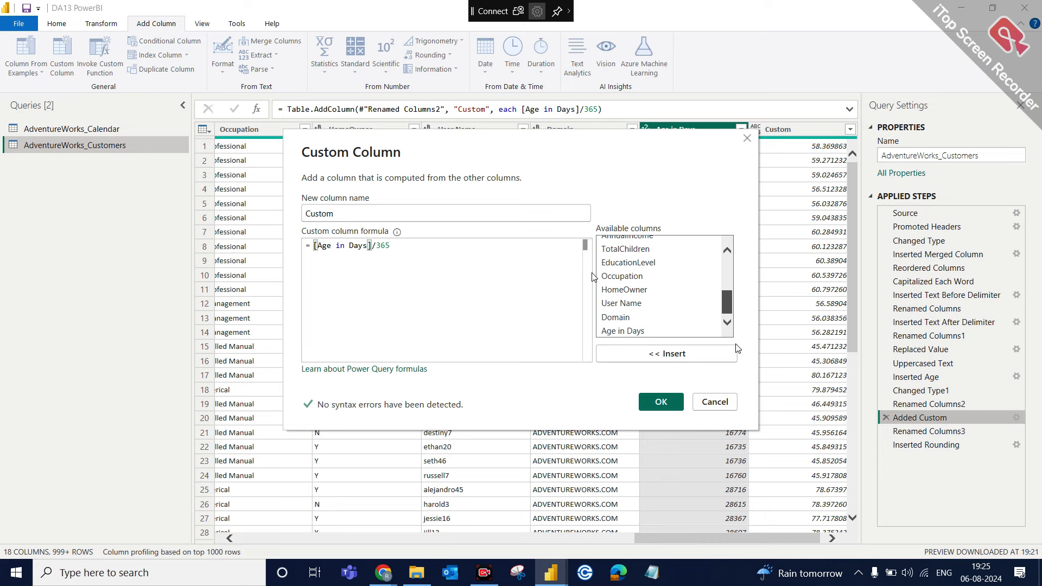
click(651, 331)
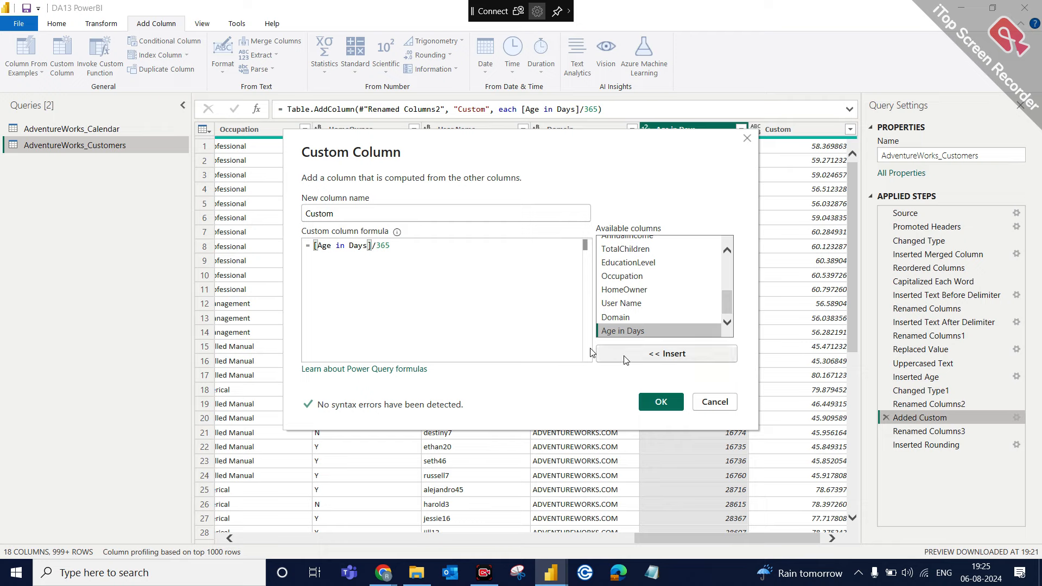
click(714, 401)
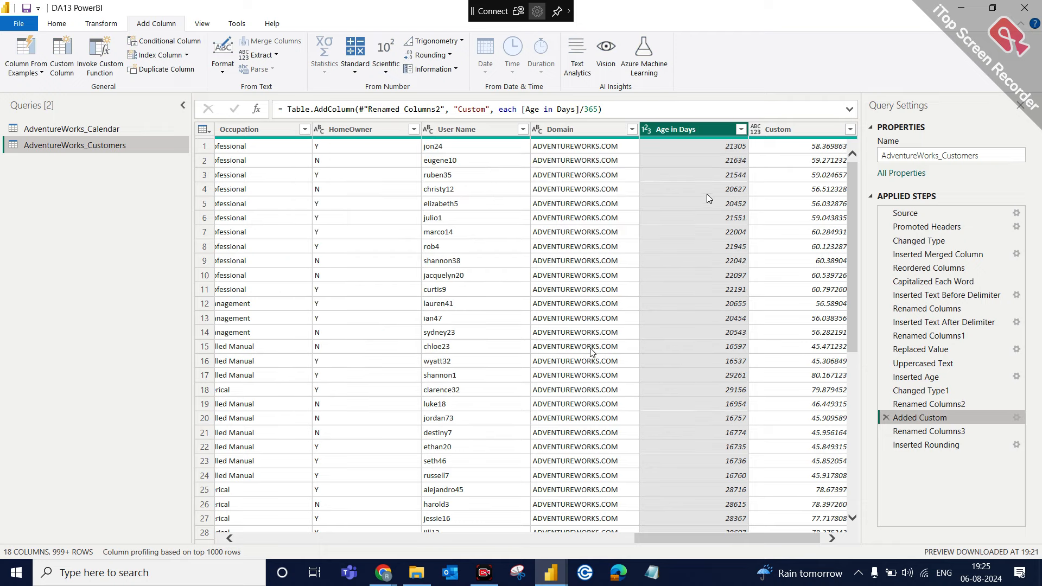
Step: Review the Renamed Columns3 step, the rounding options and the decimal places setting of the Inserted Rounding step
click(790, 129)
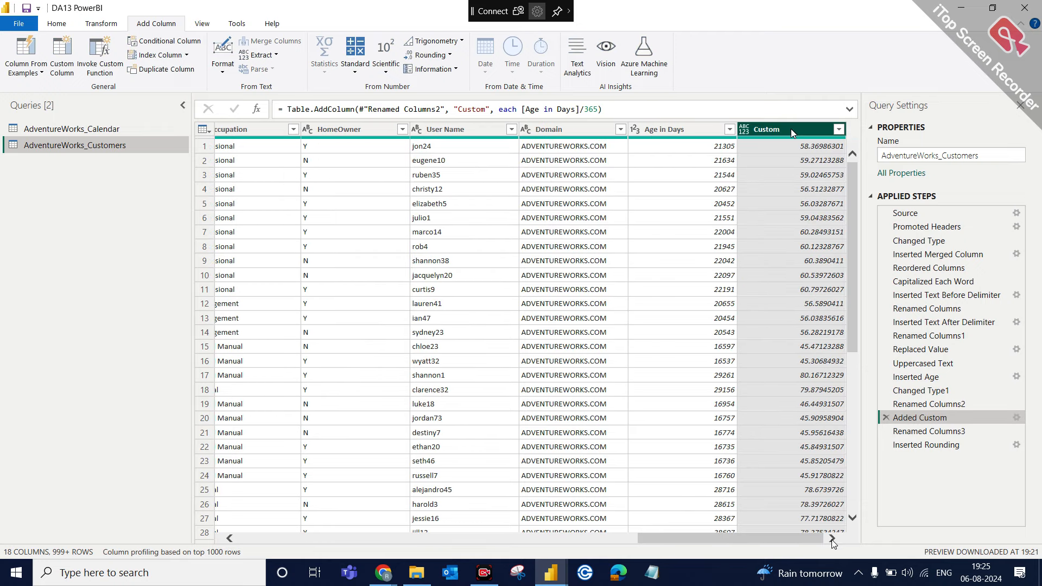
click(922, 431)
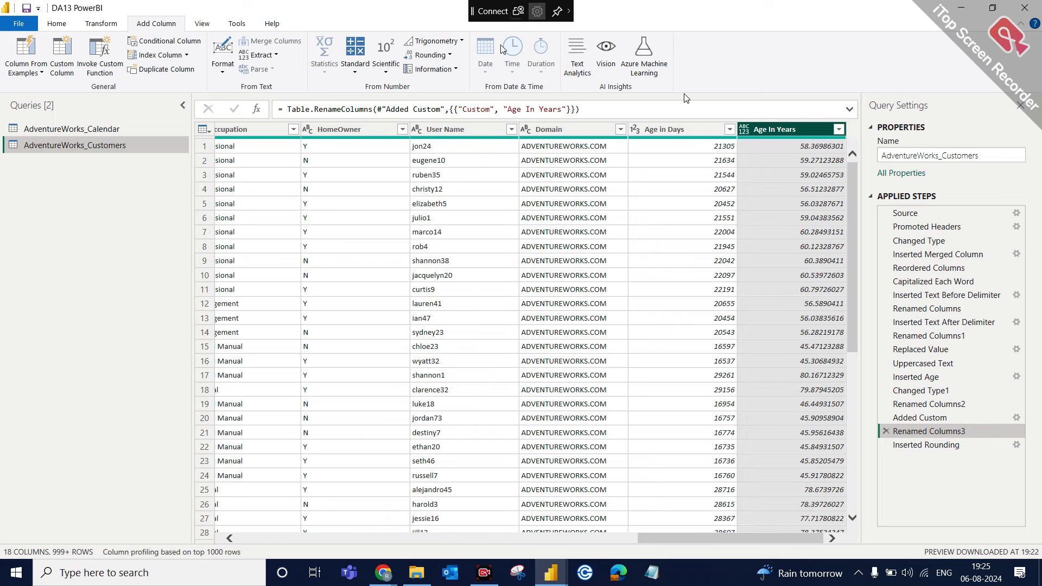
click(430, 55)
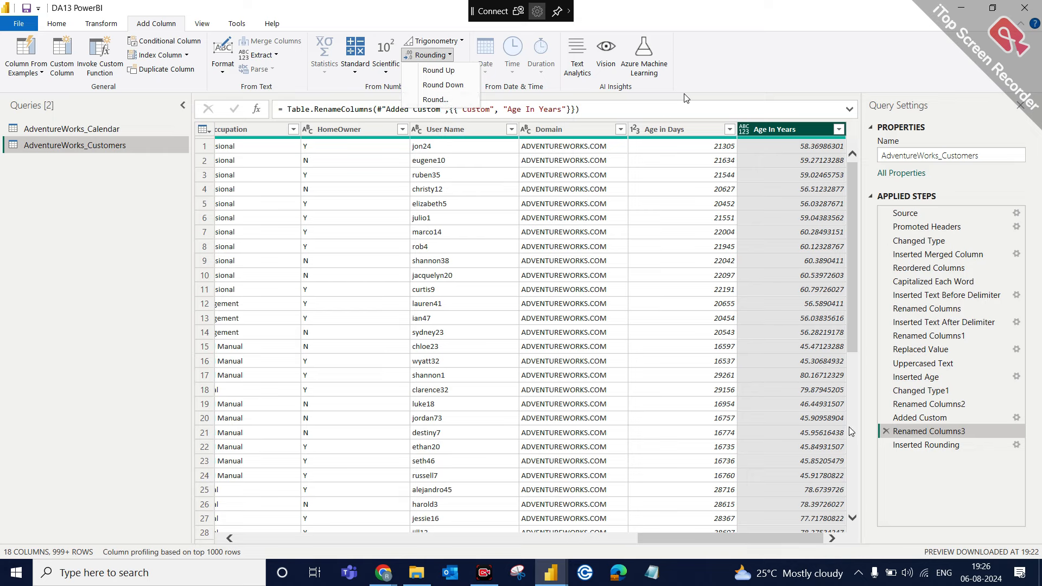
click(1016, 446)
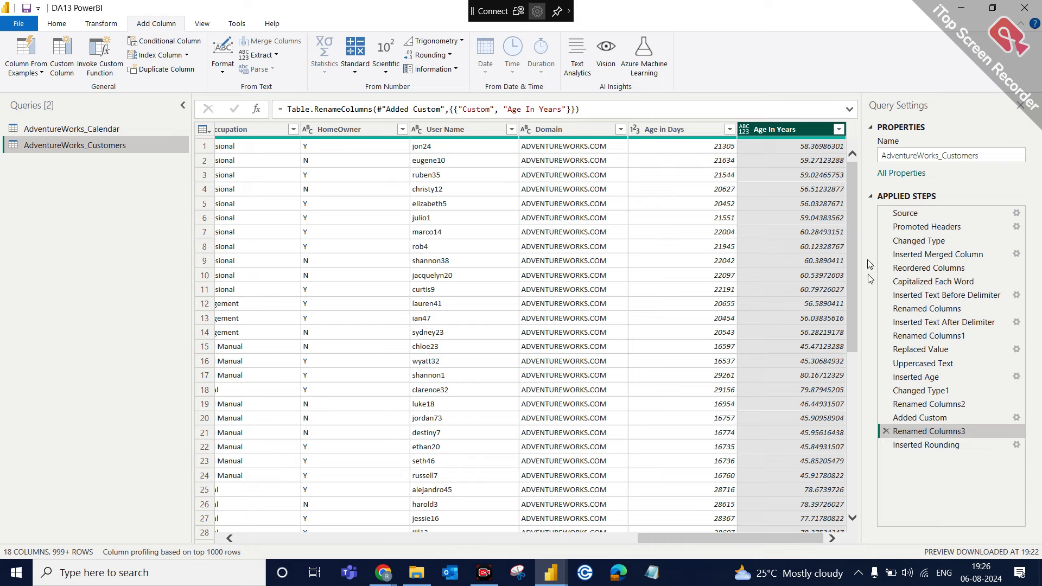
click(1013, 445)
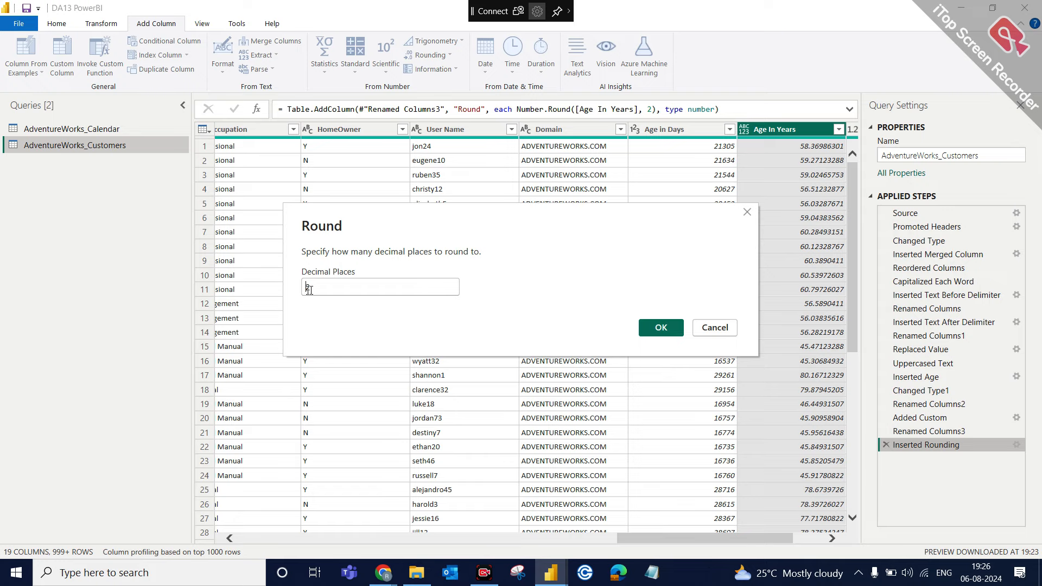
click(715, 328)
click(822, 538)
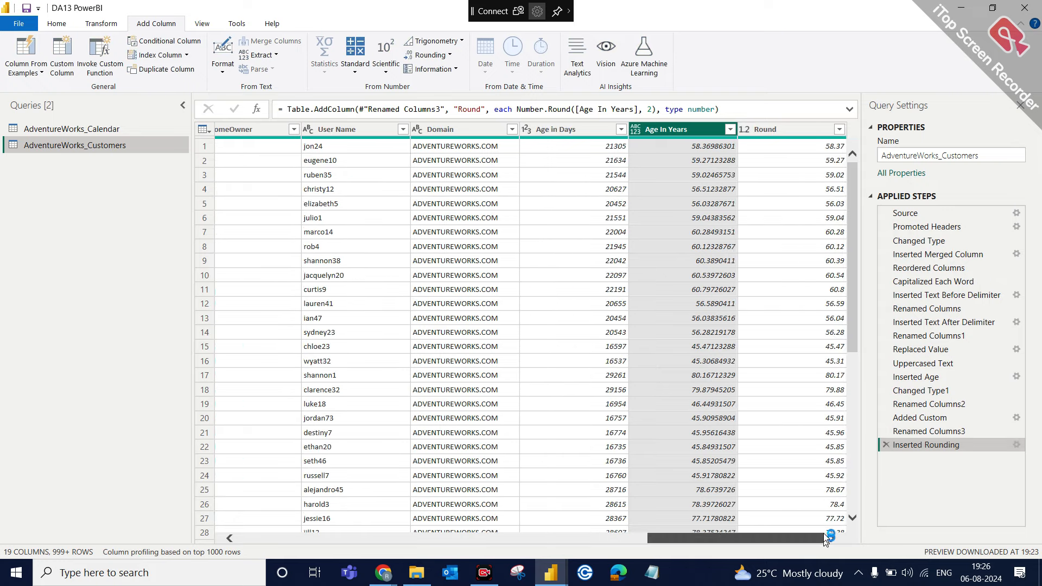
Step: Compare the Age In Years and Round columns and check the rounding options available for Age In Years
click(784, 128)
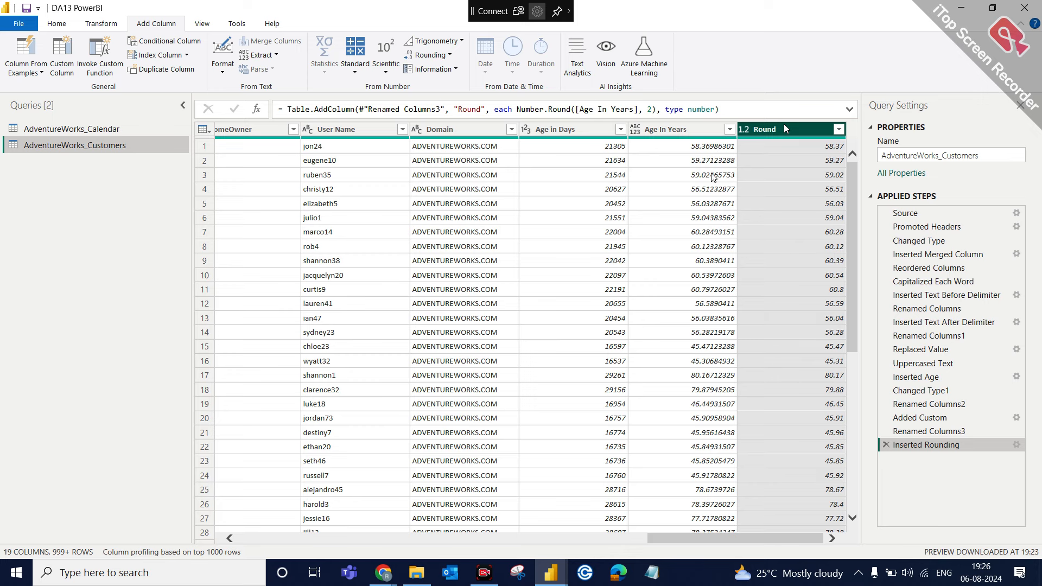
click(677, 131)
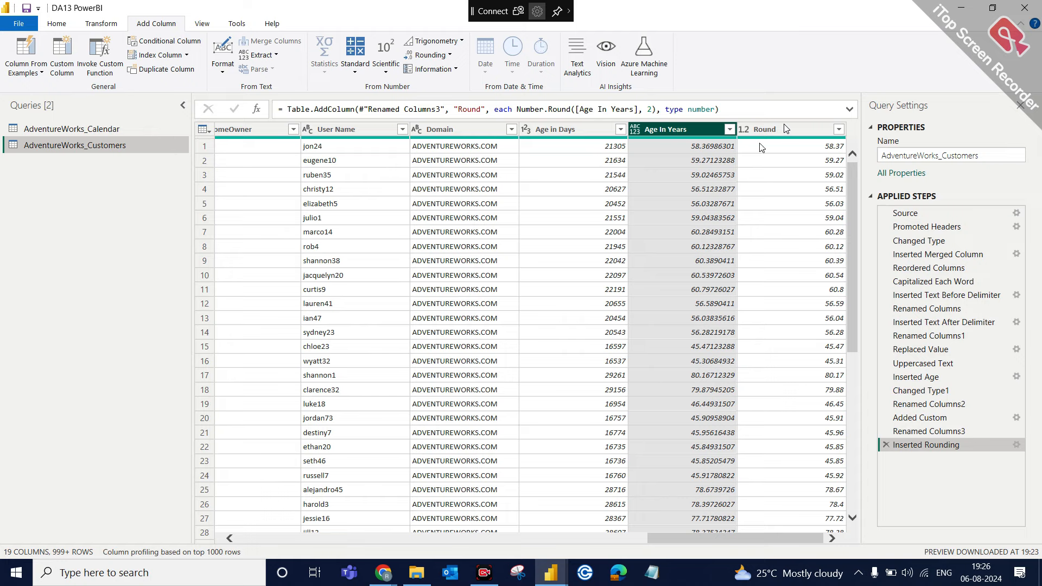
click(784, 127)
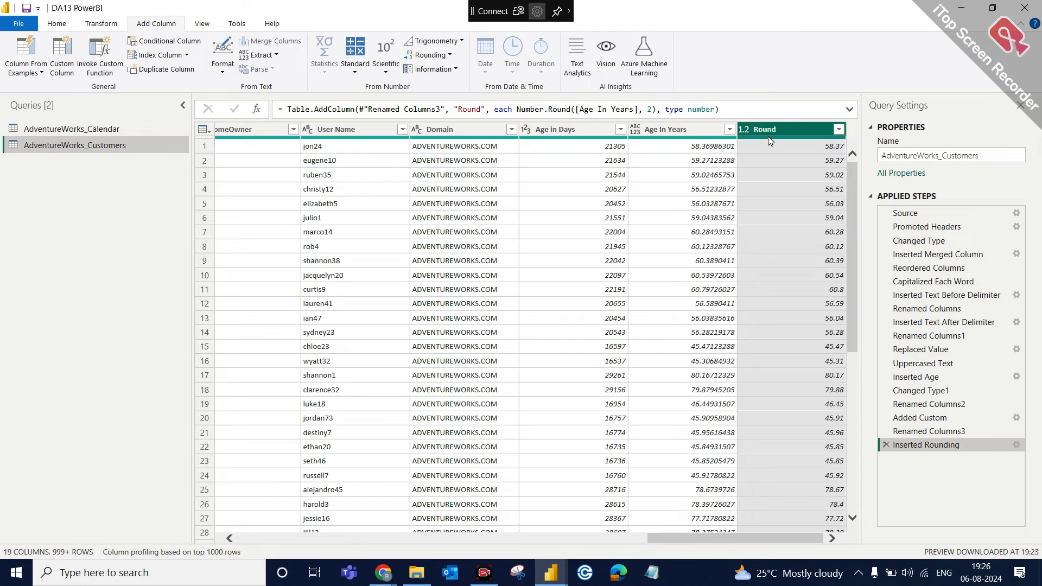
click(686, 129)
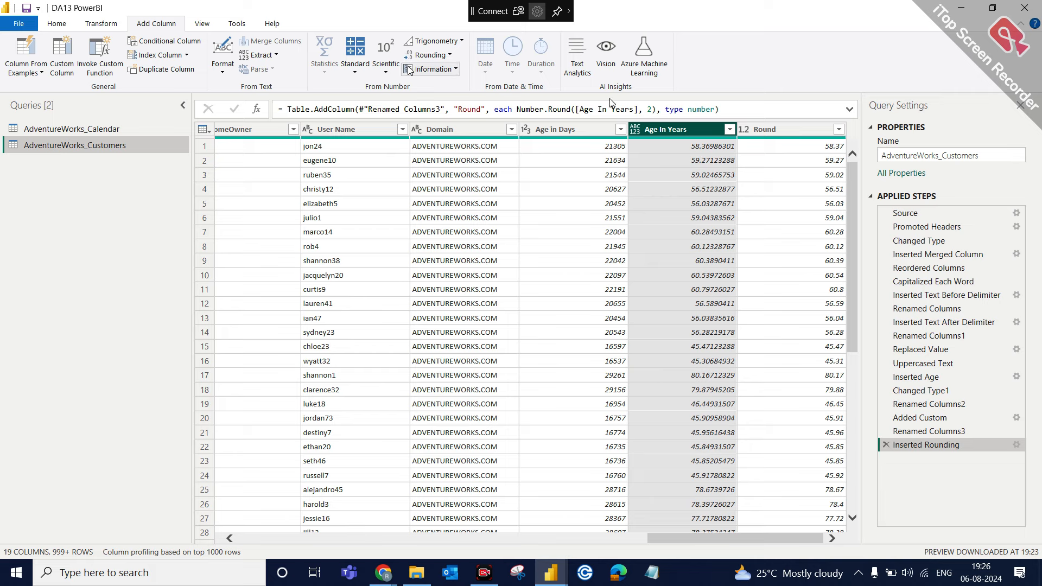
click(430, 55)
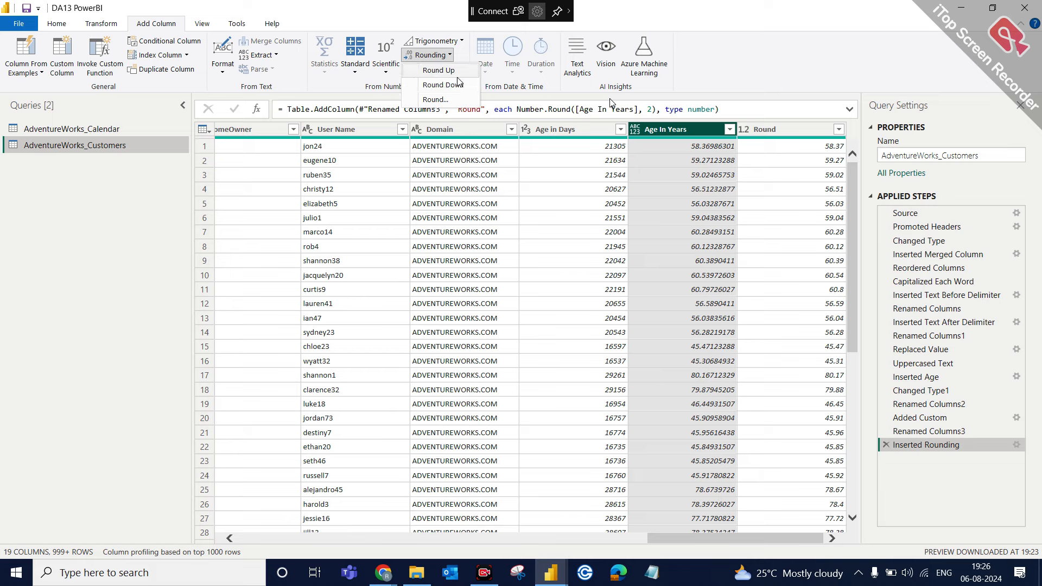
click(776, 137)
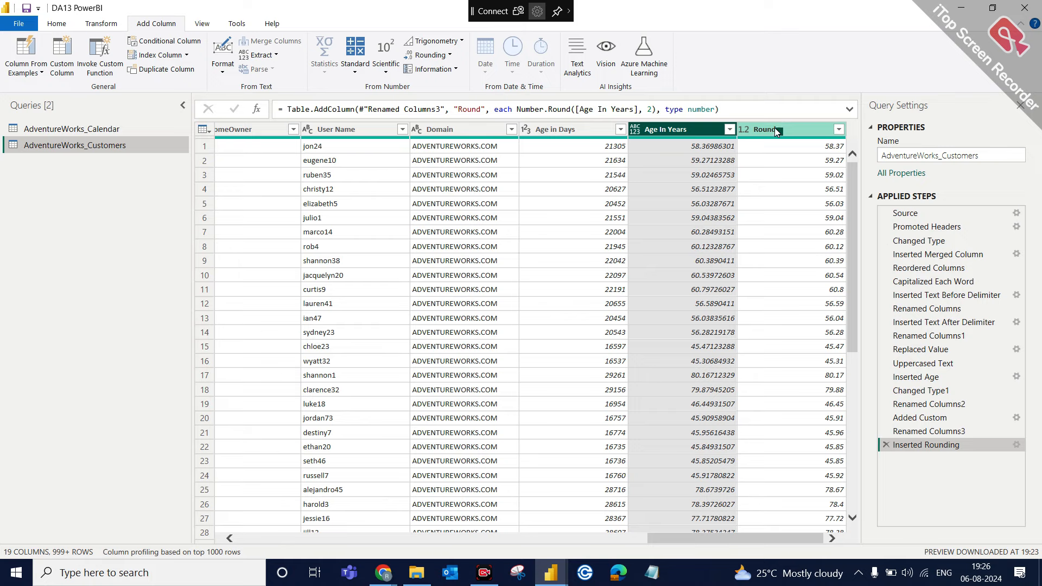
click(775, 130)
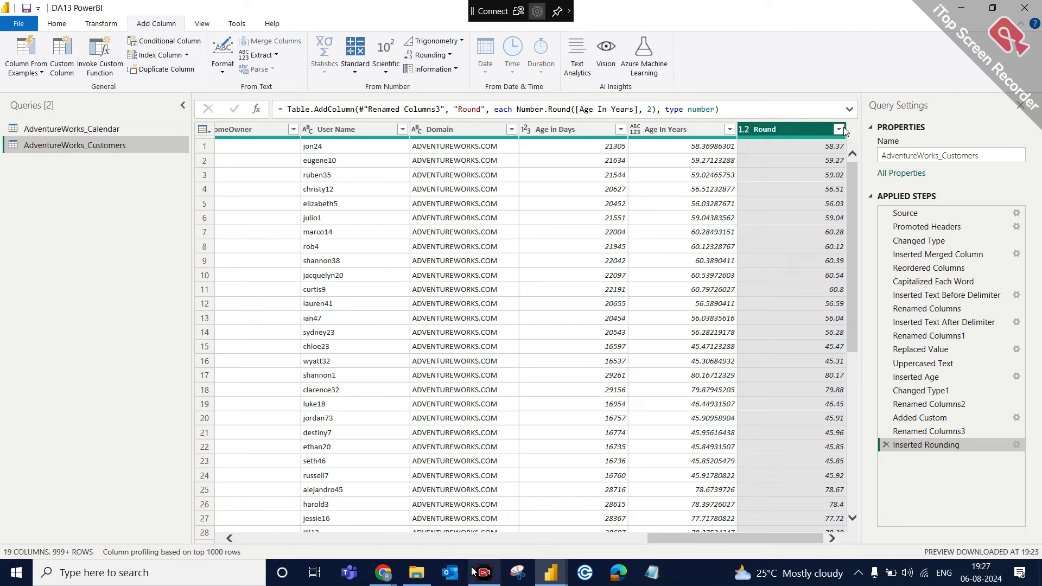
Step: Switch to the Google Meet call and restart the presentation, sharing the entire screen
mouse_move(370, 564)
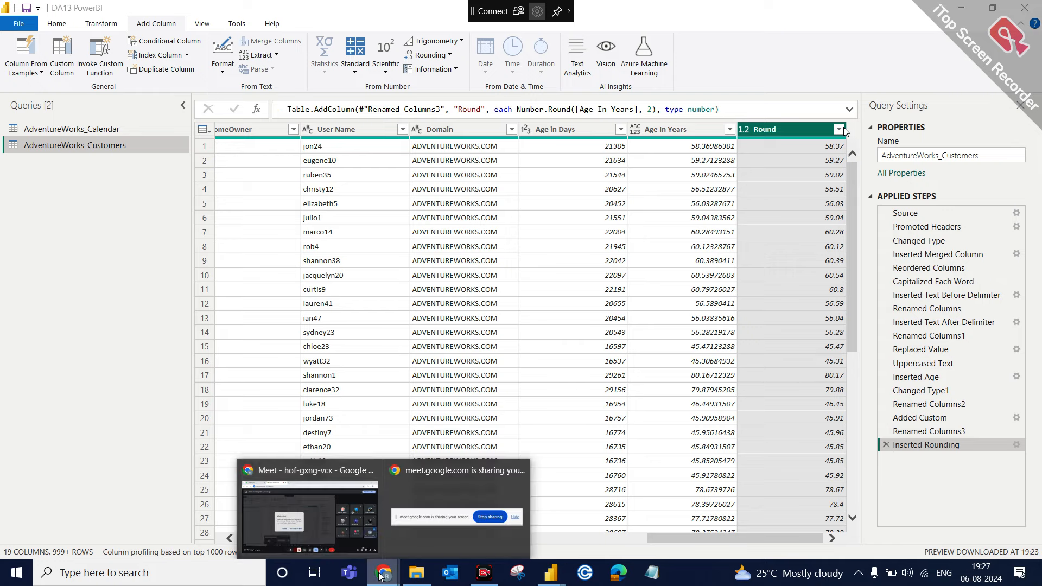
click(353, 515)
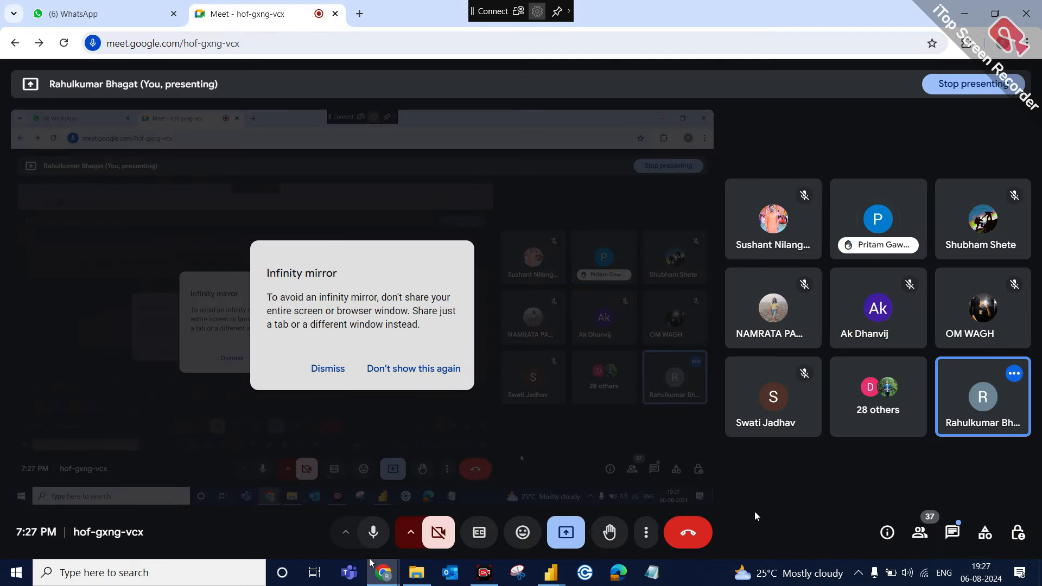
click(562, 526)
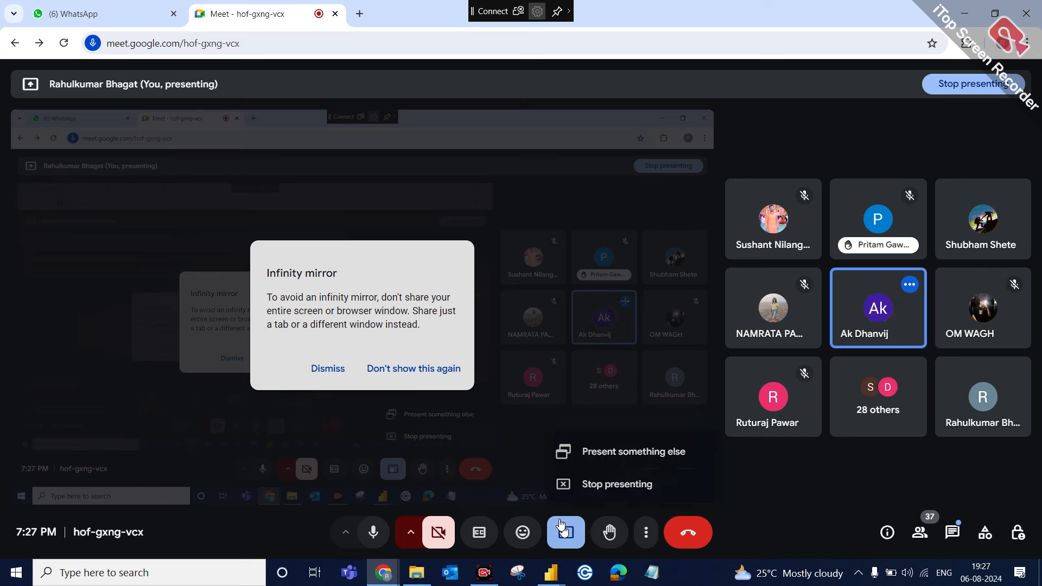
click(637, 483)
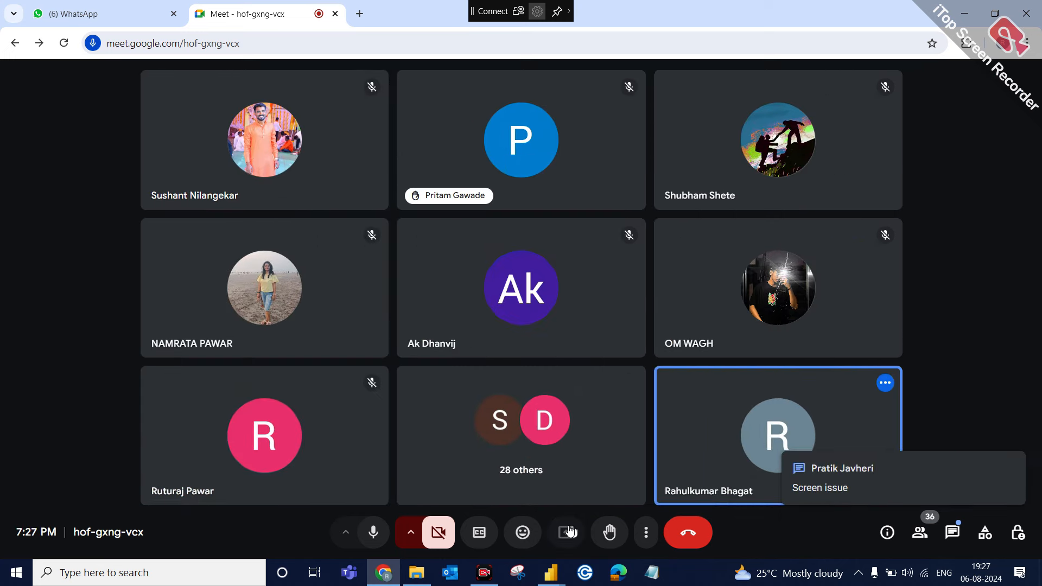
click(569, 531)
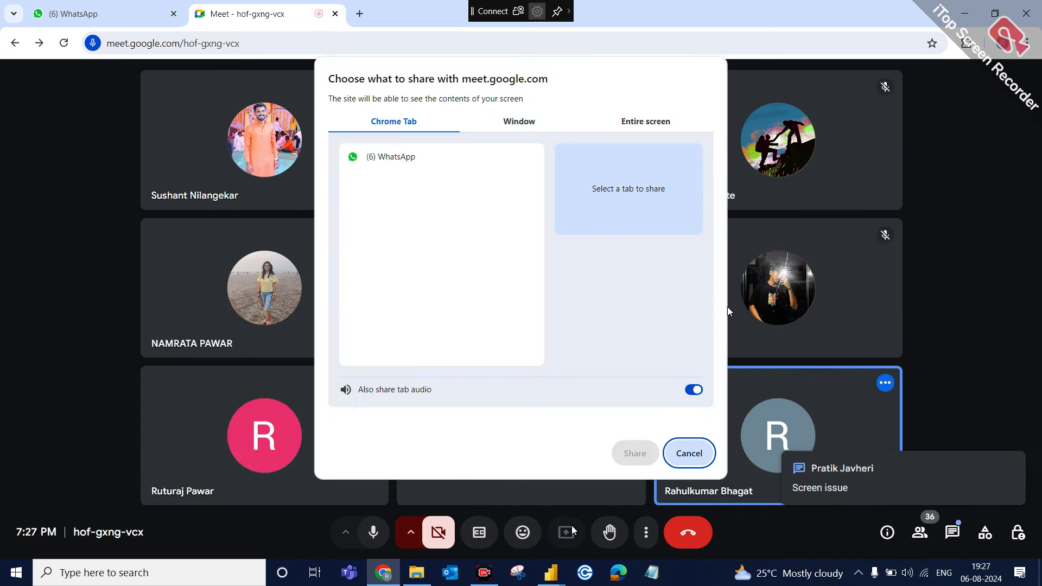
click(646, 121)
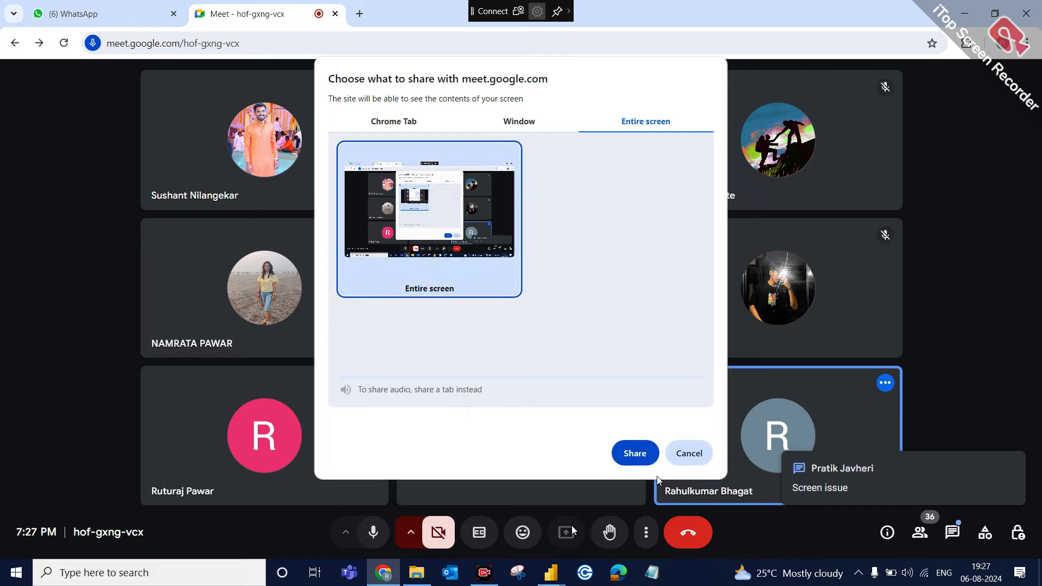
click(647, 453)
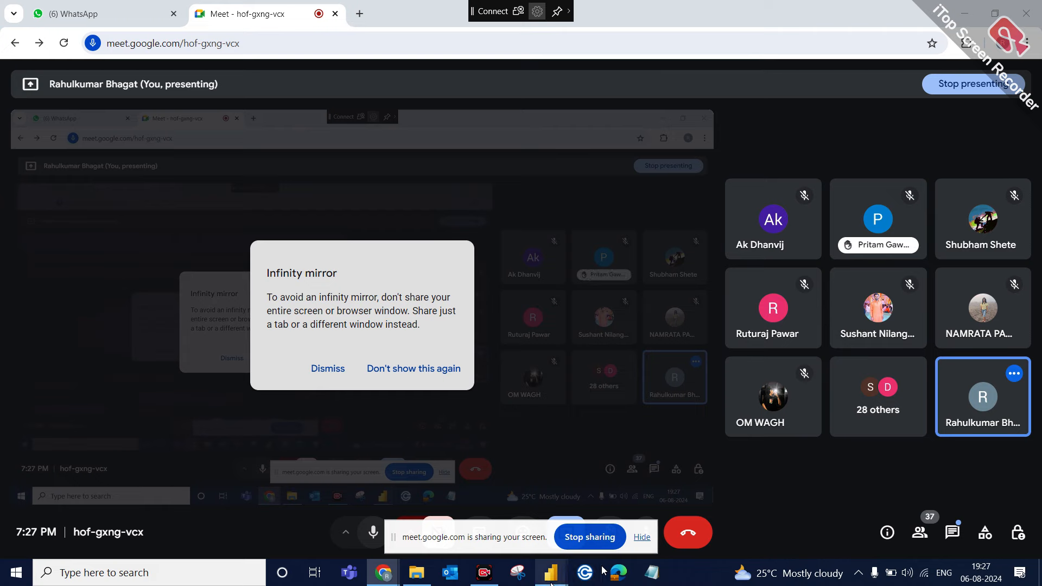
Step: Switch back to the Power Query Editor window of DA13 PowerBI and hide the screen-sharing notice
mouse_move(550, 583)
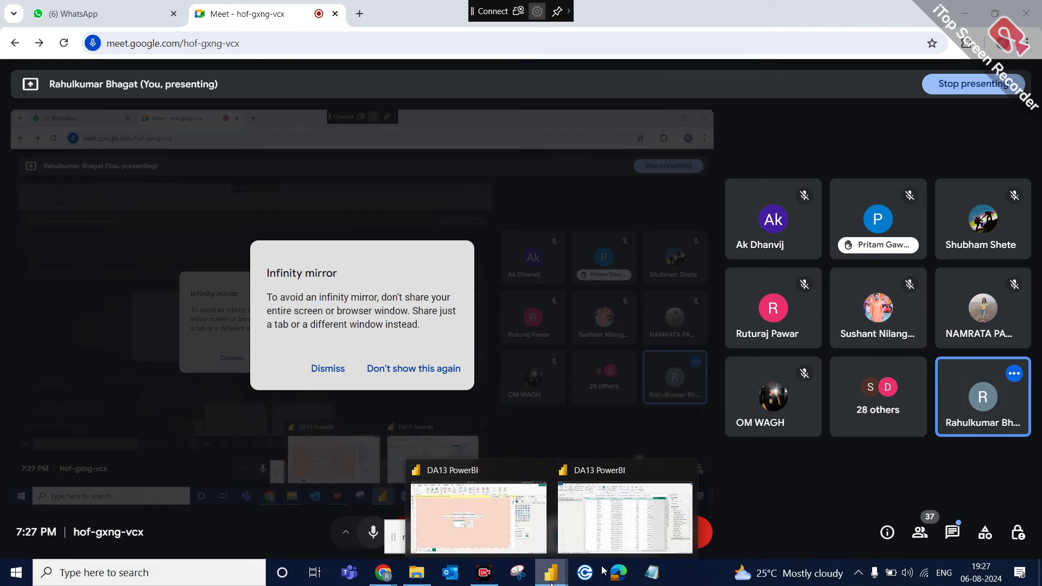
click(579, 521)
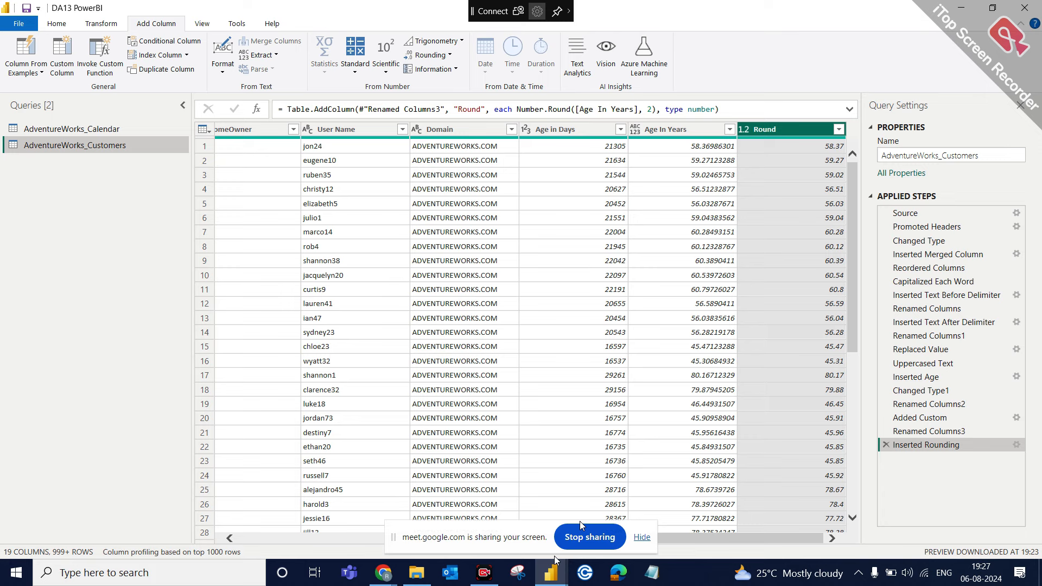
click(638, 537)
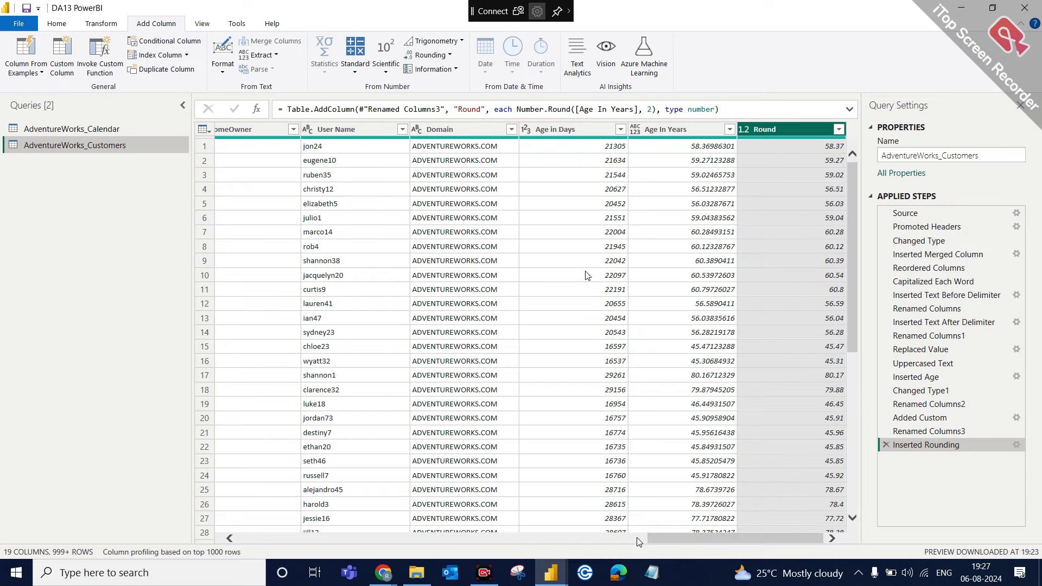
click(460, 247)
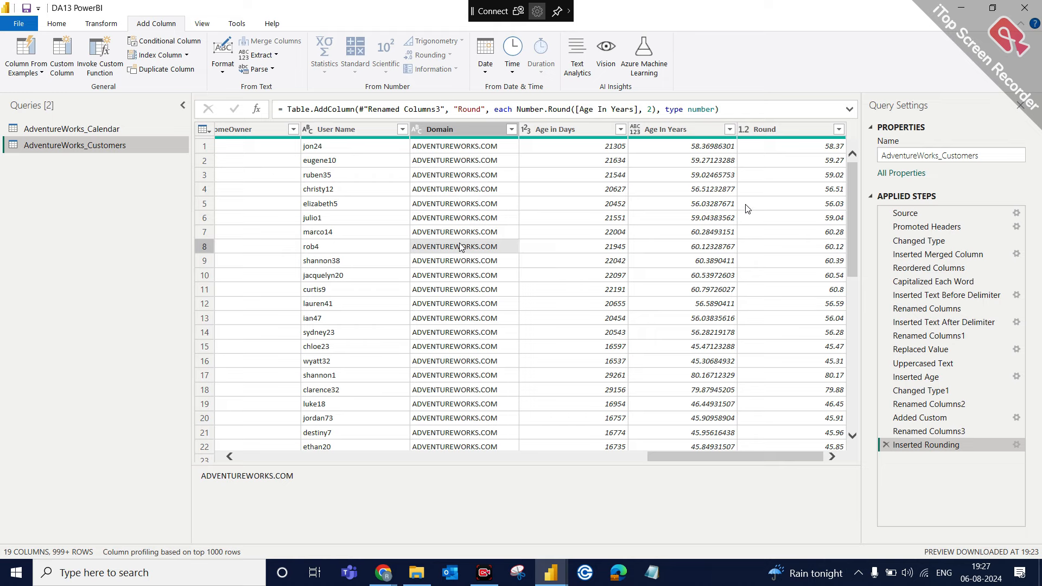
click(599, 460)
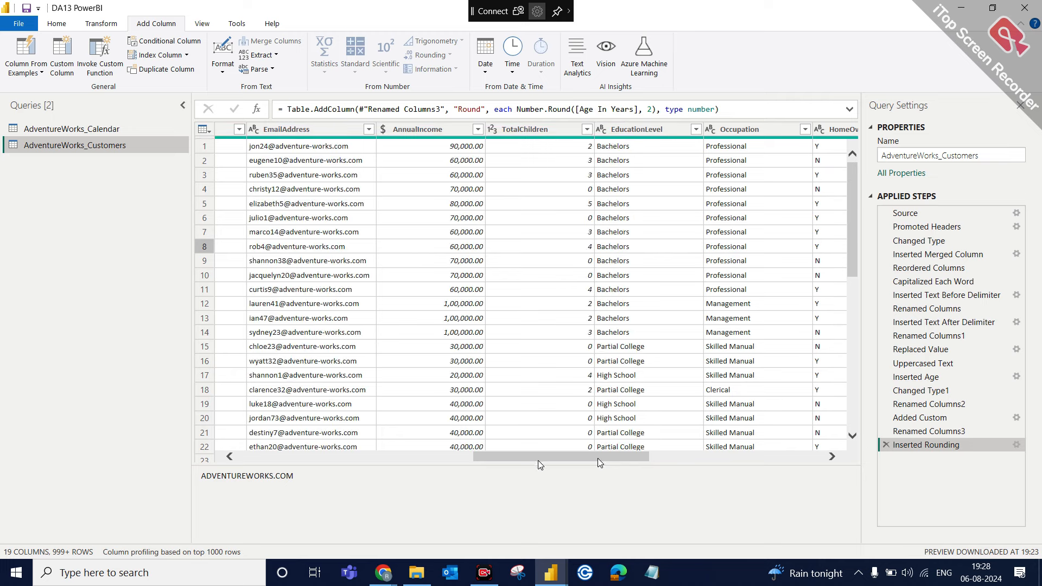
click(762, 457)
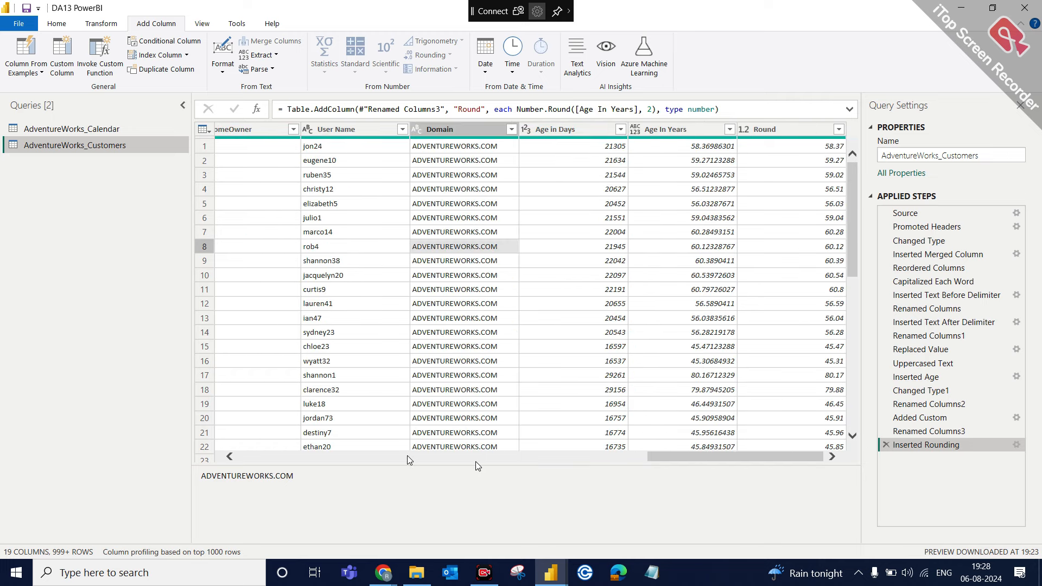
Step: Start a conditional column based on the AnnualIncome column and name it Income Level
click(409, 457)
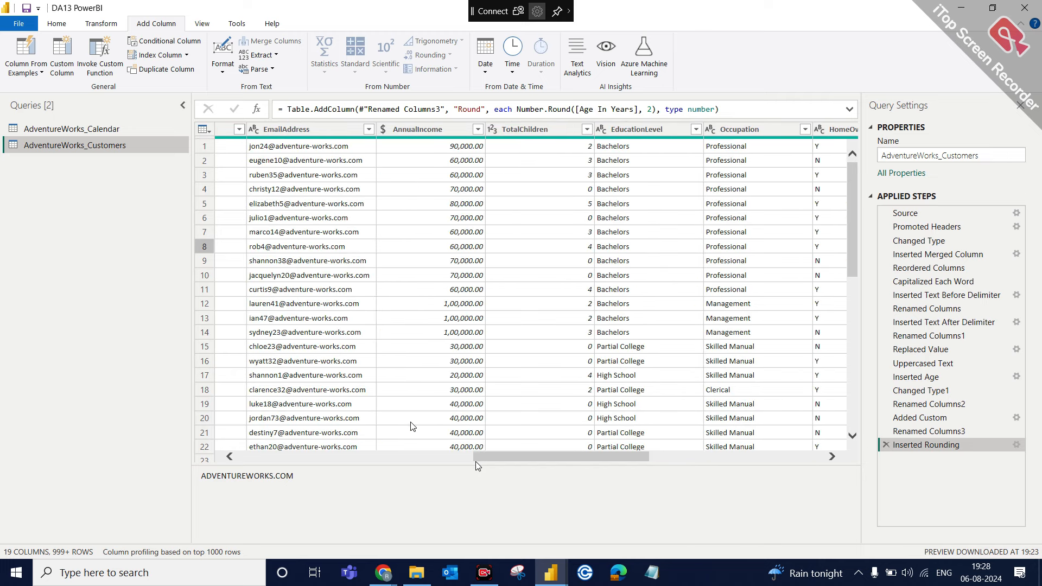
click(380, 458)
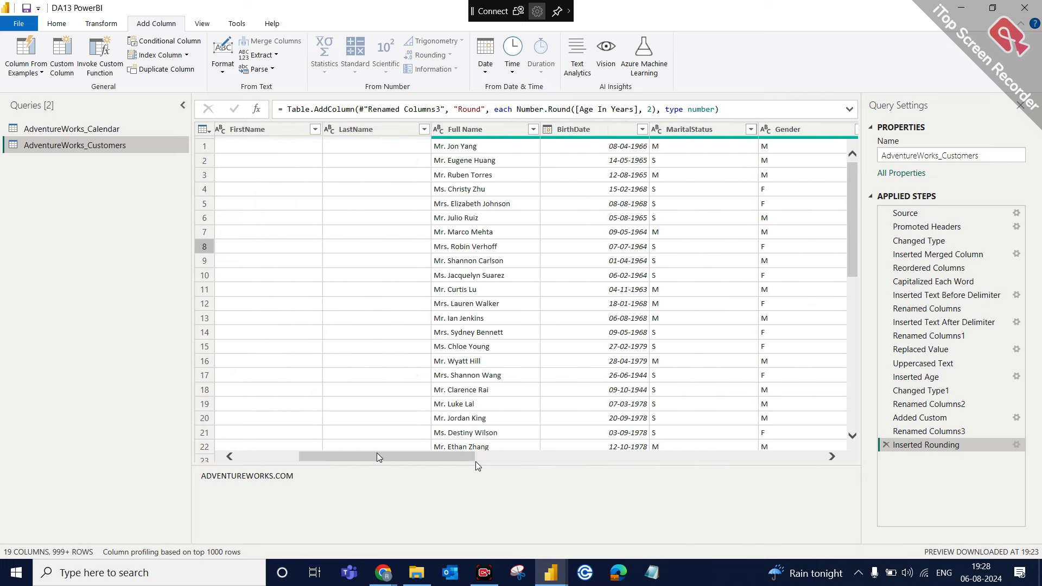
click(831, 457)
click(831, 457)
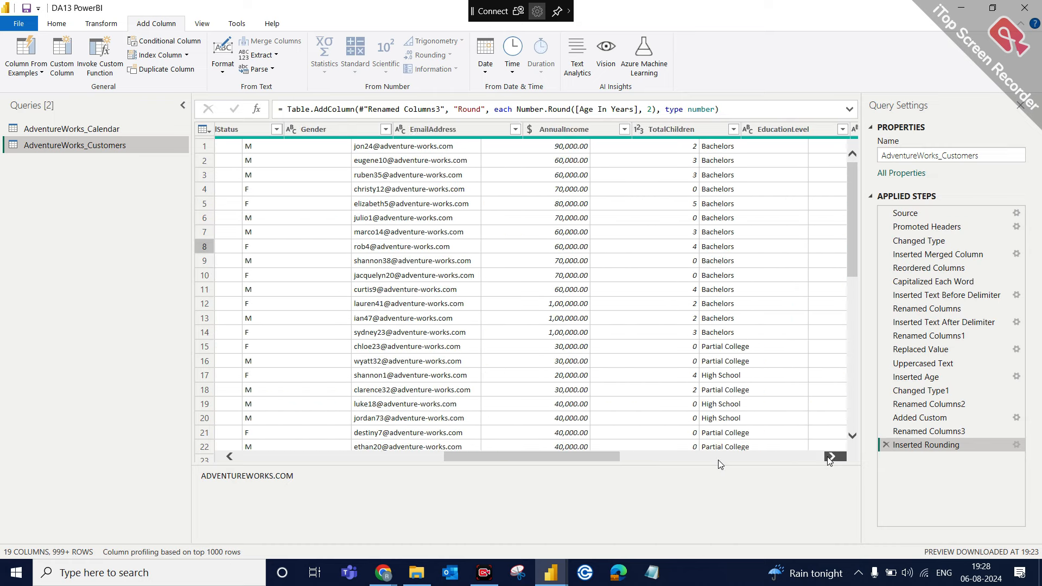
click(332, 129)
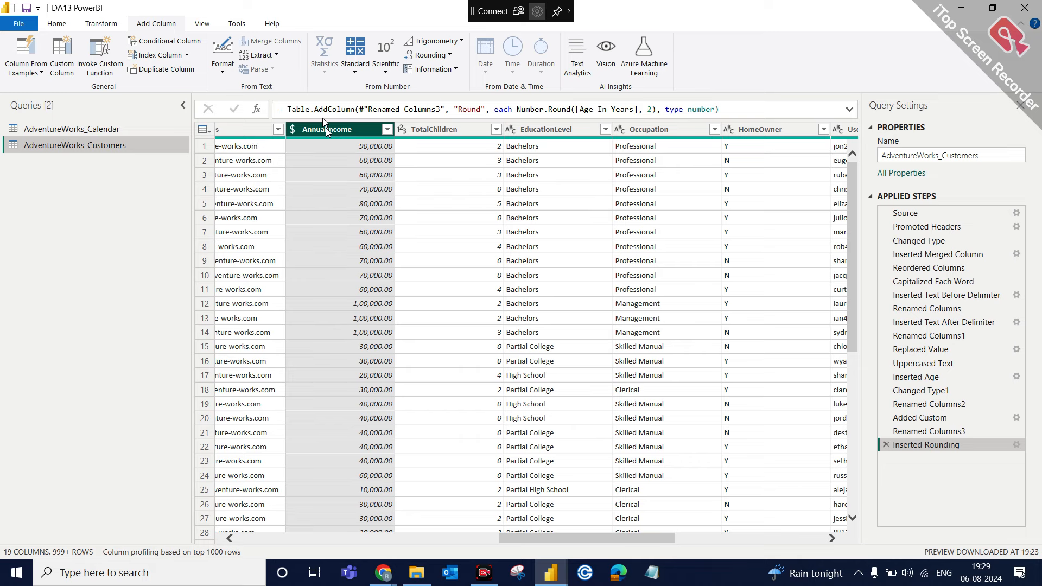
click(163, 42)
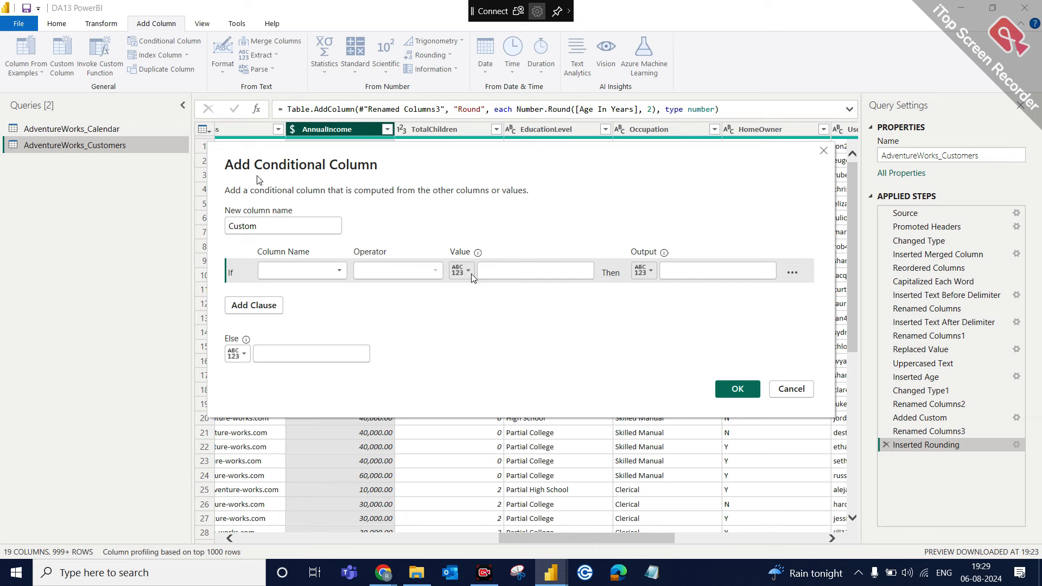
double_click(275, 231)
text(Income L)
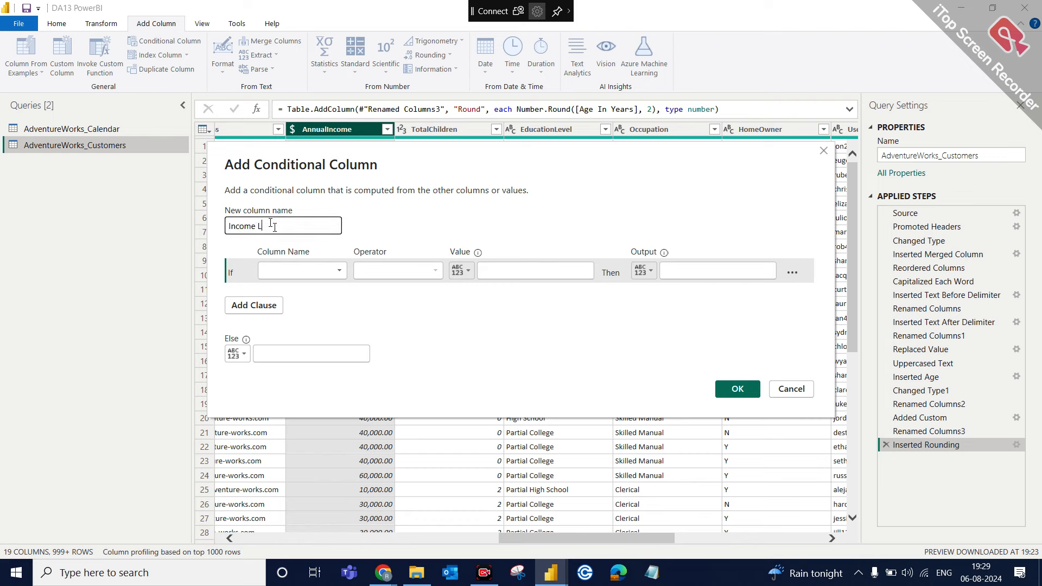
text(evel)
Step: Define the first condition as AnnualIncome is greater than or equal to 150000 with output Very High, and add an else-if clause
click(318, 271)
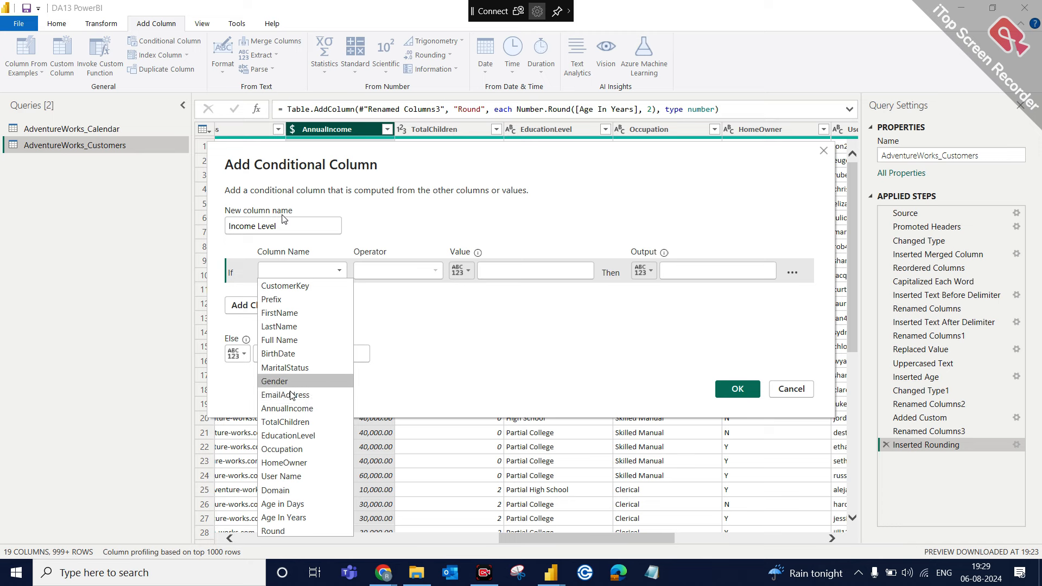
click(285, 408)
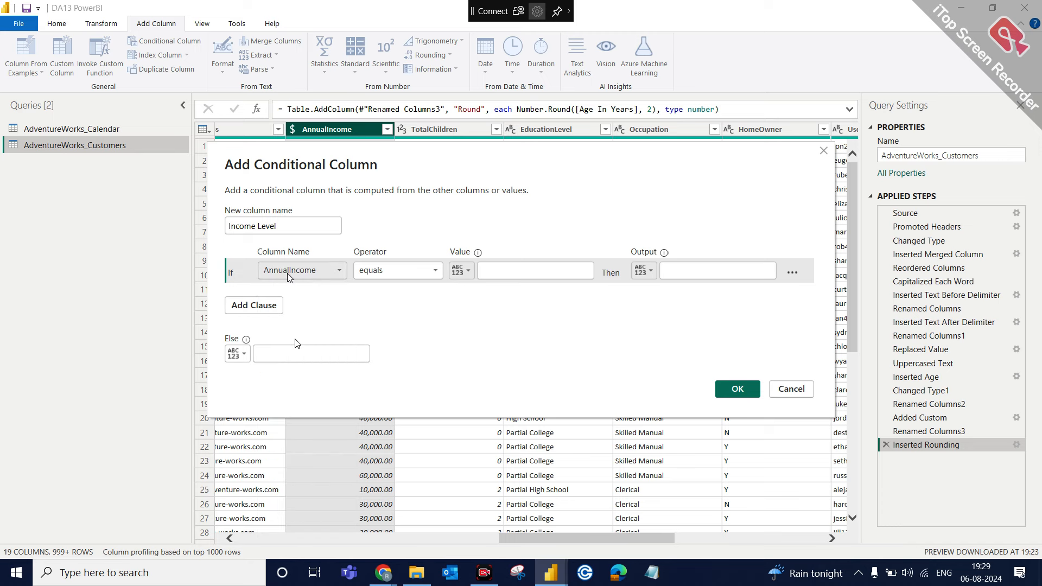
click(428, 274)
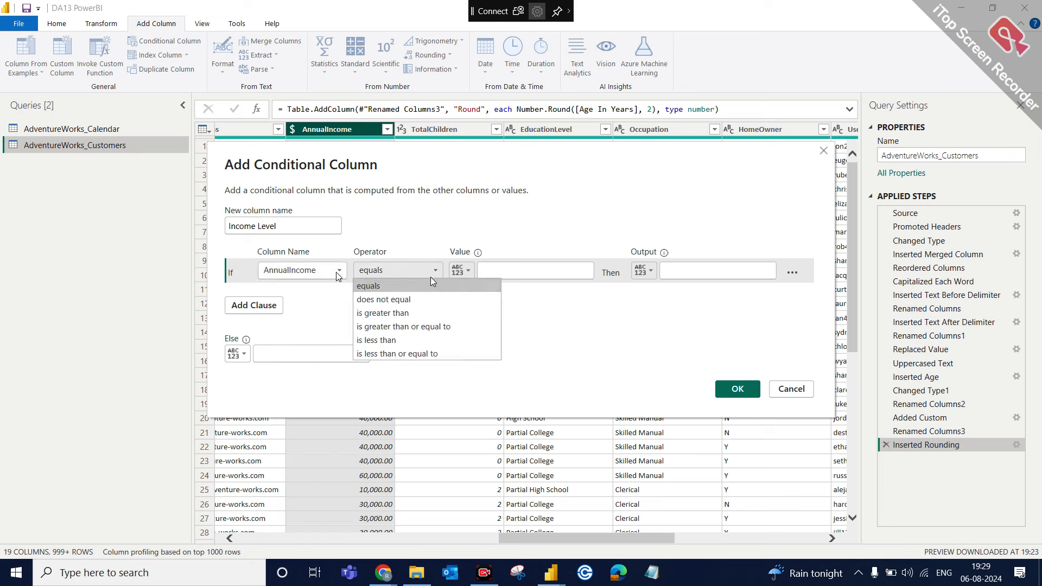
click(407, 327)
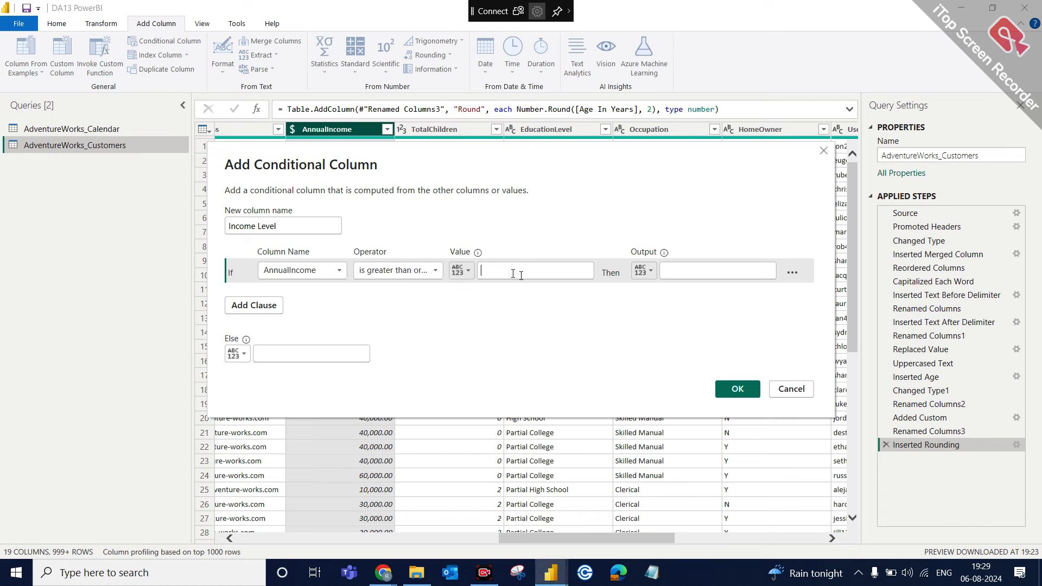
text(150000)
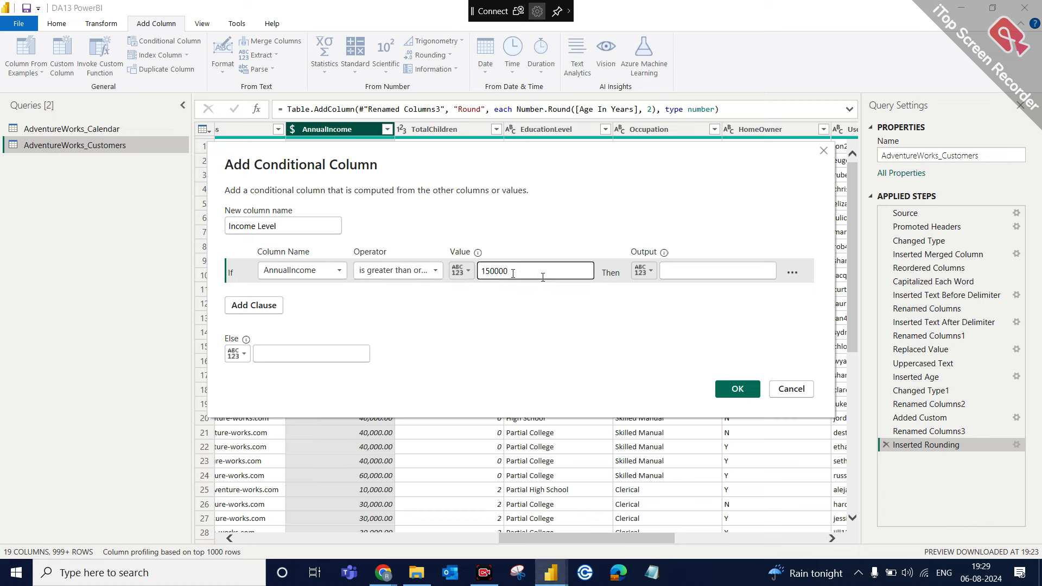
click(688, 270)
text(Very High)
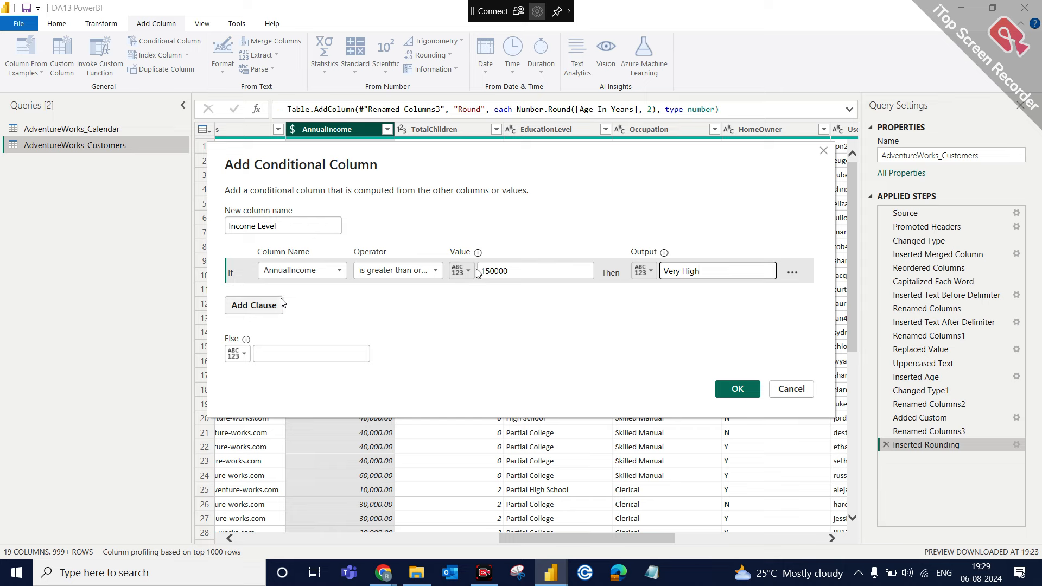
click(254, 305)
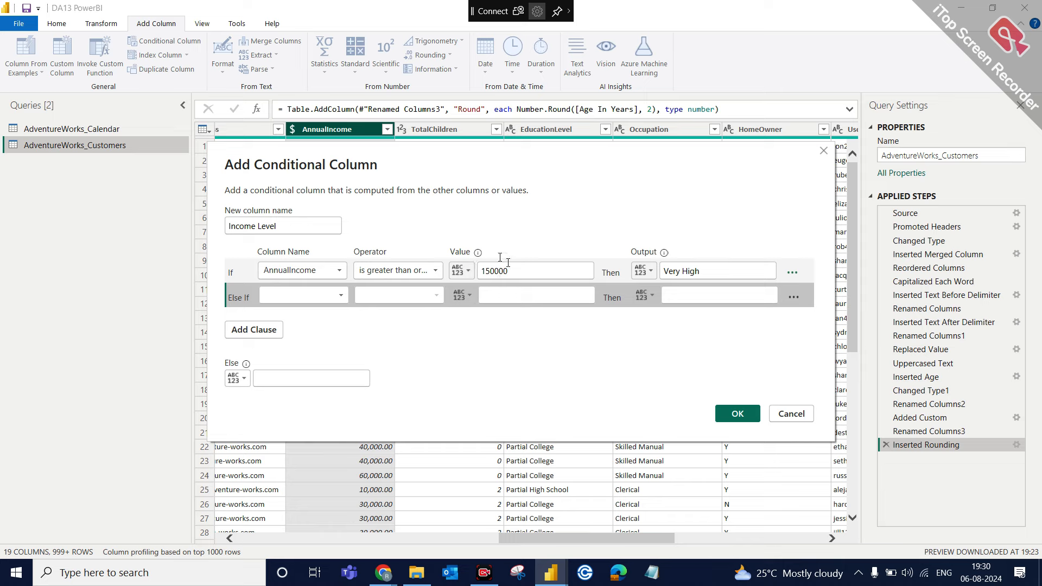
click(340, 296)
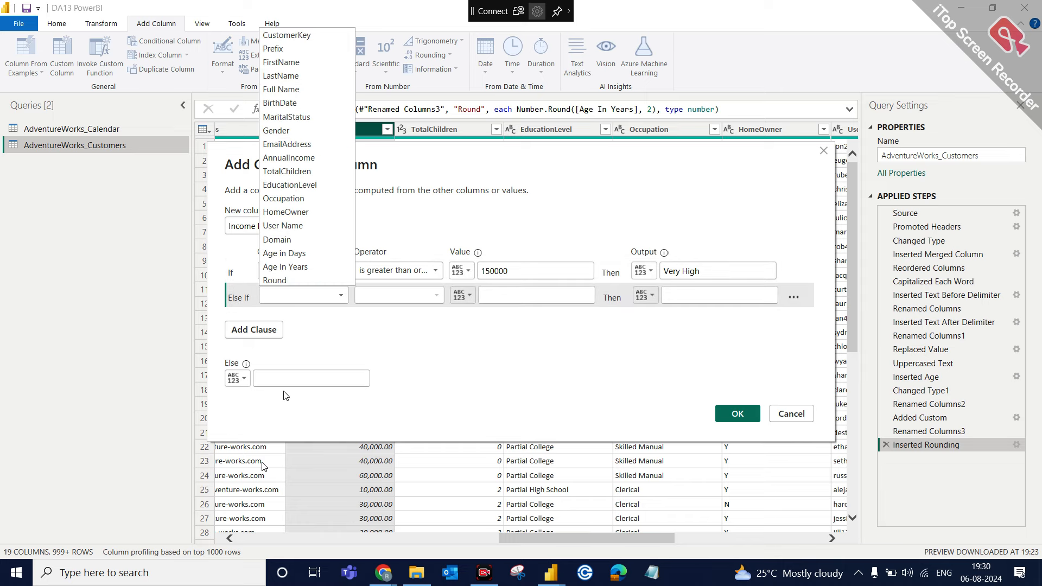
Step: Switch to the Google Meet call, admit the waiting participant, and return to the Power Query Editor window of DA13 PowerBI
click(383, 572)
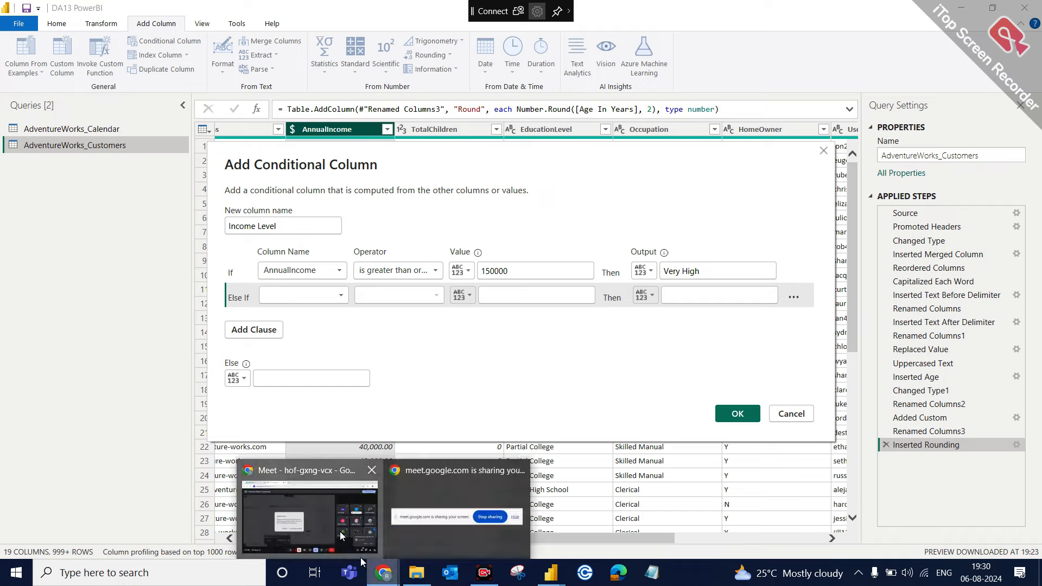
click(360, 557)
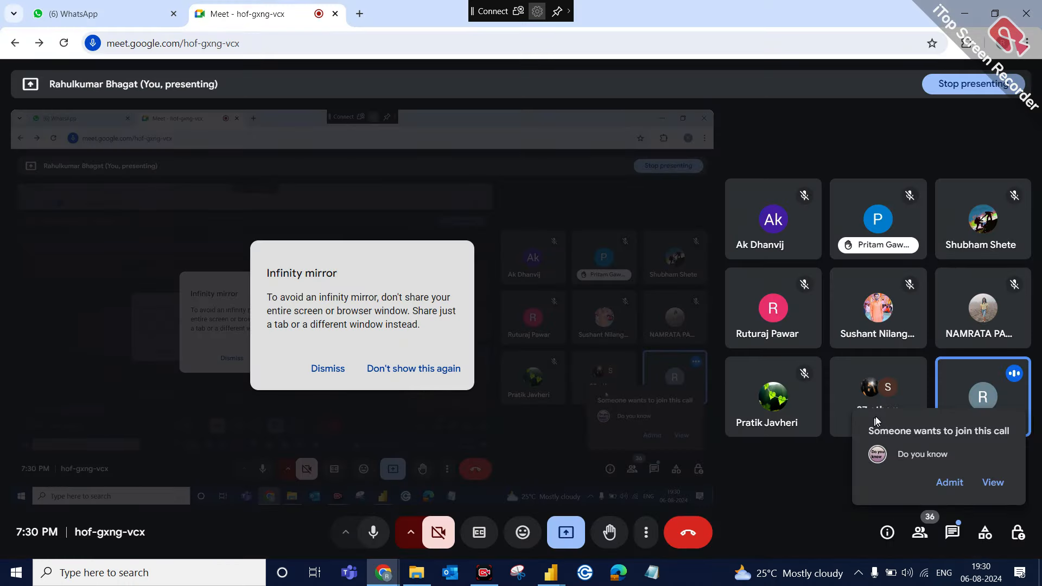
click(952, 483)
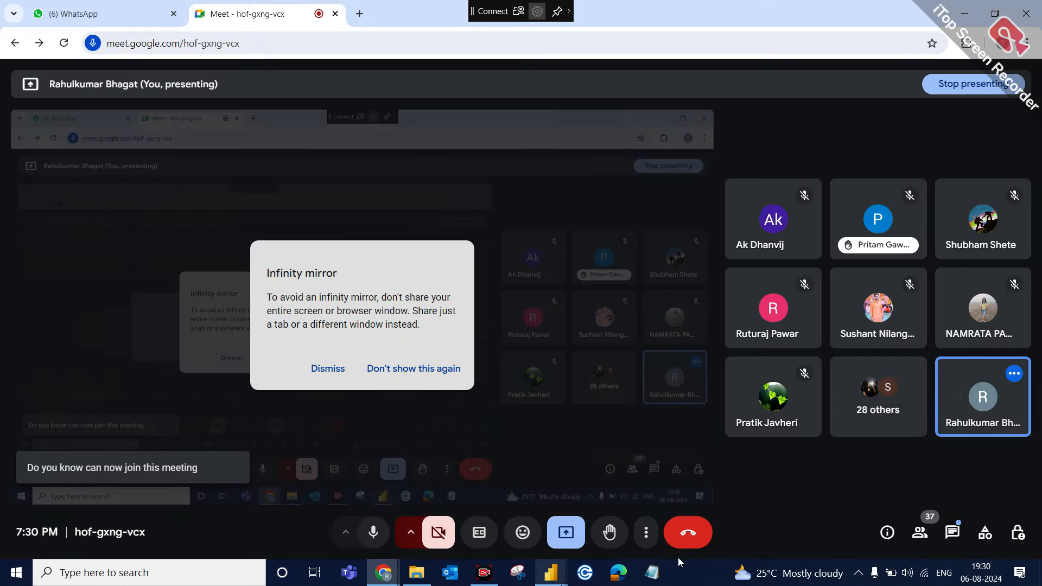
click(551, 573)
click(596, 530)
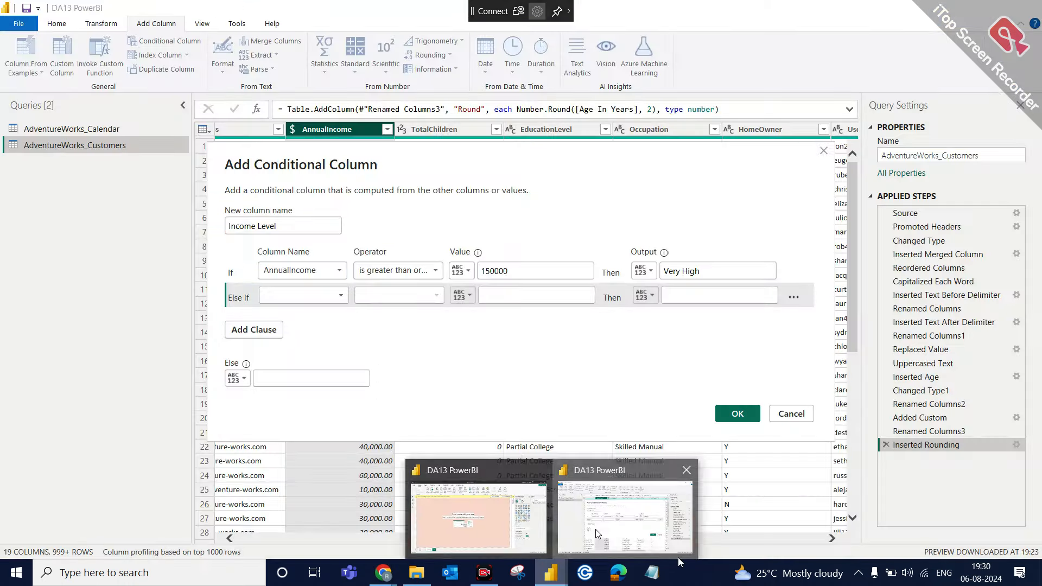
Step: Set the second condition to AnnualIncome is greater than or equal to 100000 with output High
click(342, 297)
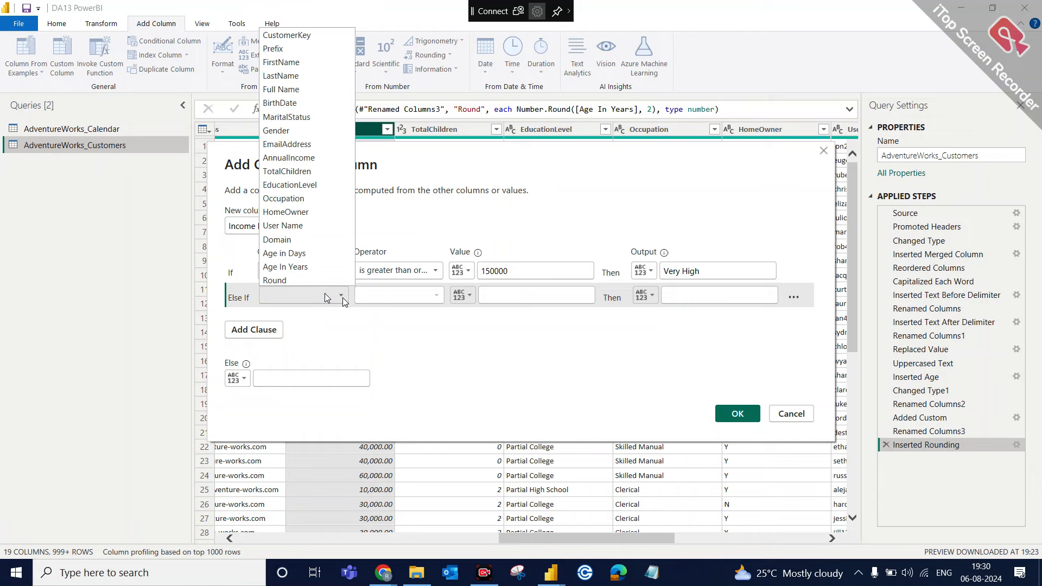
click(287, 156)
click(426, 297)
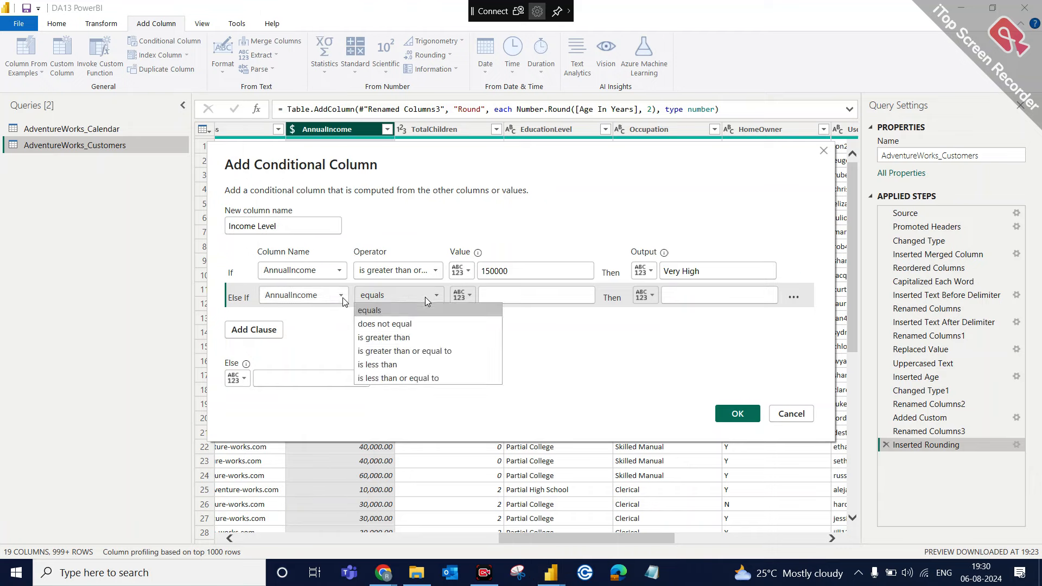
click(399, 351)
click(513, 298)
text(100000)
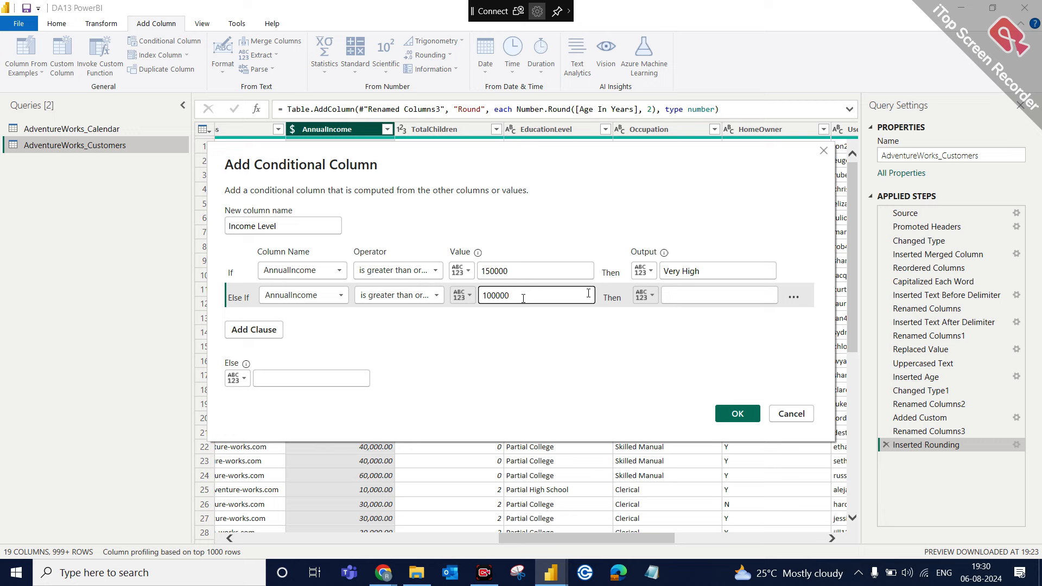
click(689, 297)
text(High)
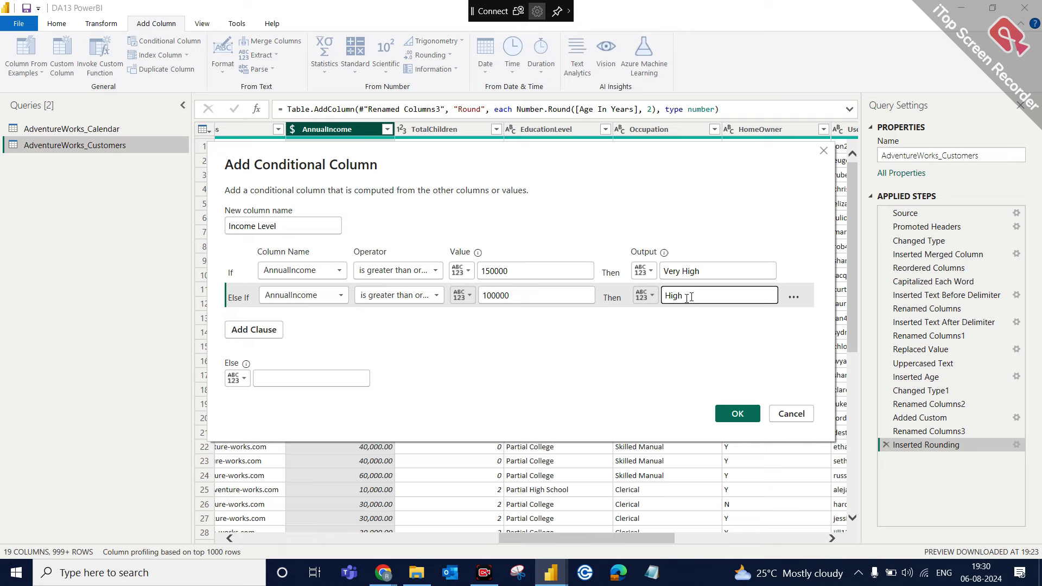
Step: Add a third condition for AnnualIncome is greater than or equal to 50000 with output Average
click(270, 332)
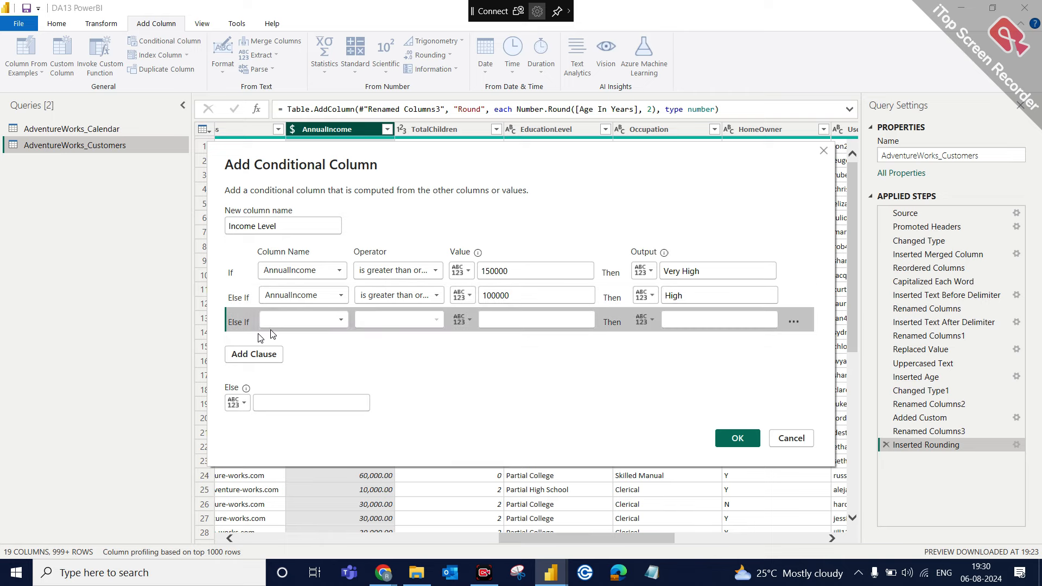
click(342, 320)
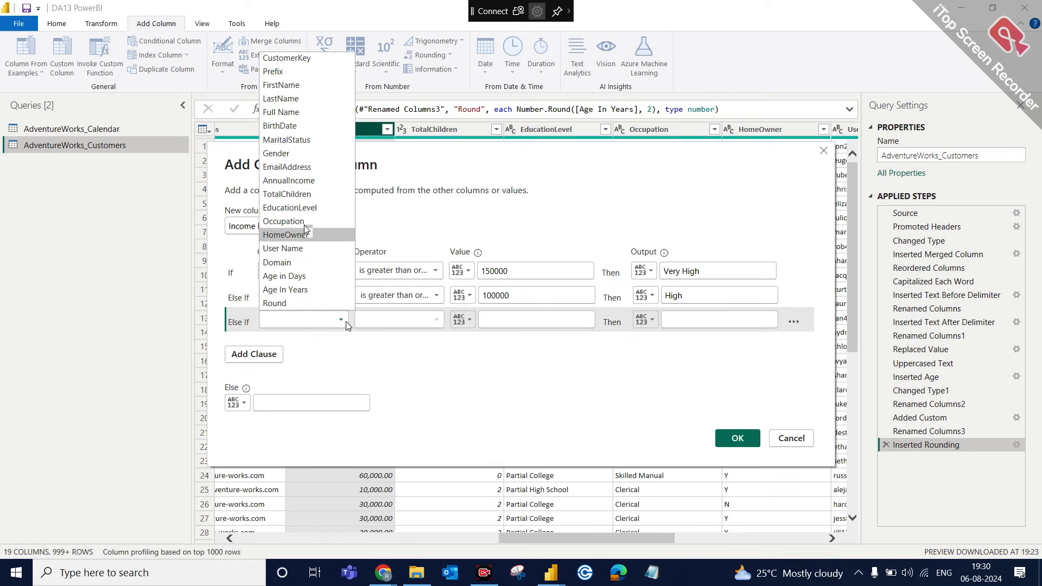
key(Up)
key(Up)
key(Up)
key(Up)
key(Return)
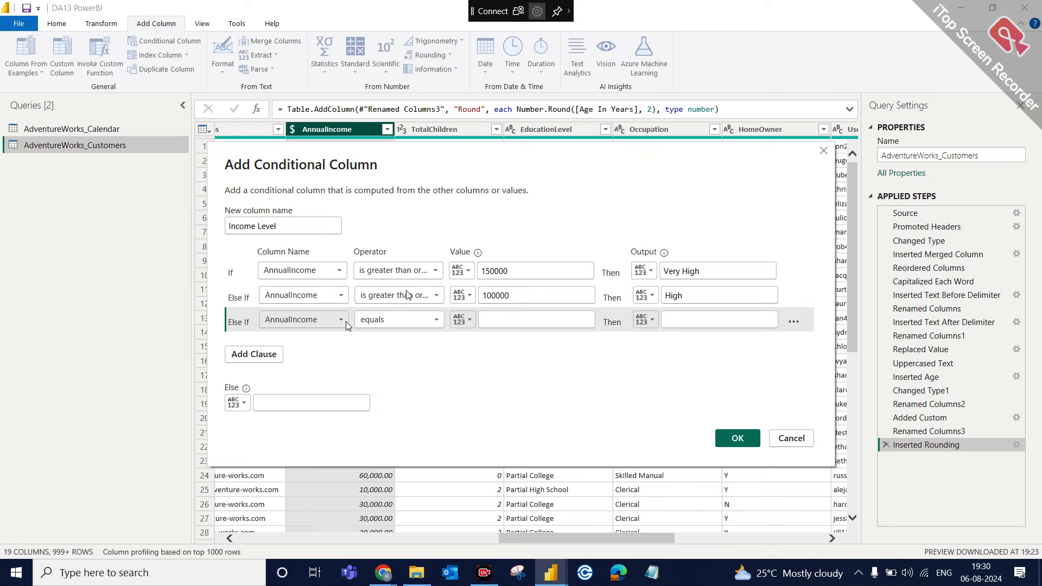
click(436, 324)
click(413, 376)
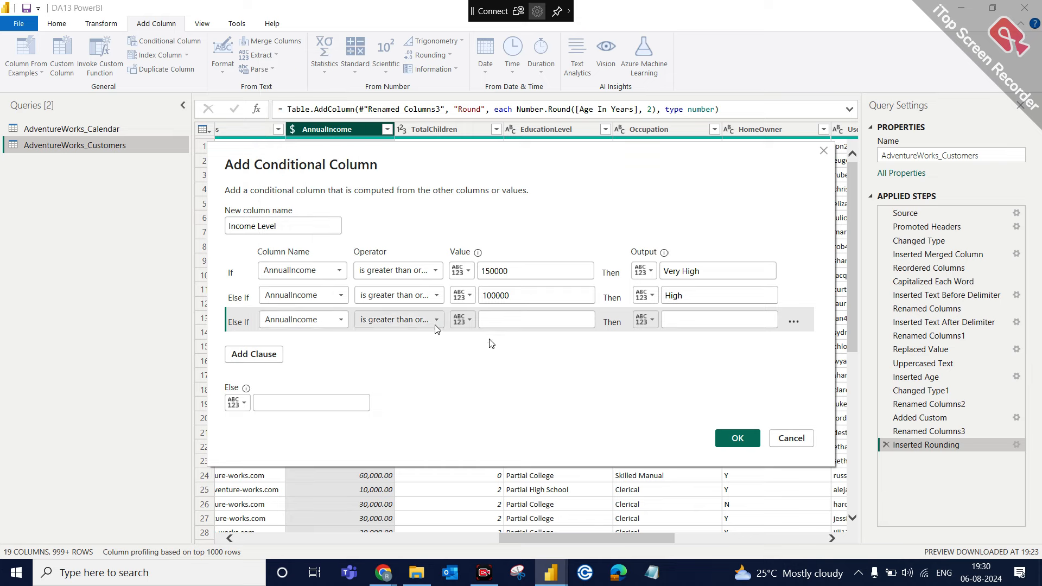
click(509, 319)
text(500)
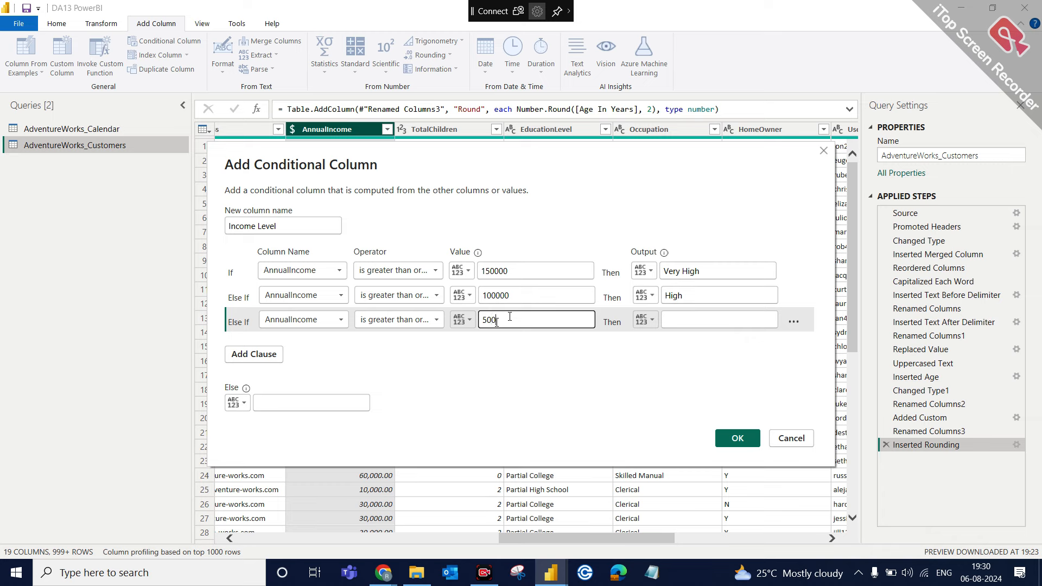
text(00)
click(697, 319)
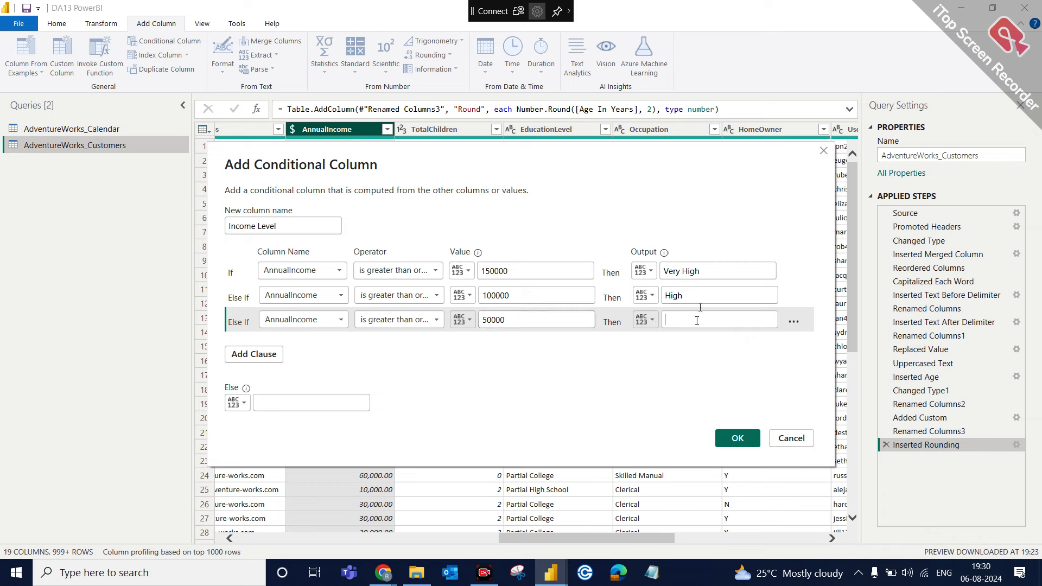
text(Average)
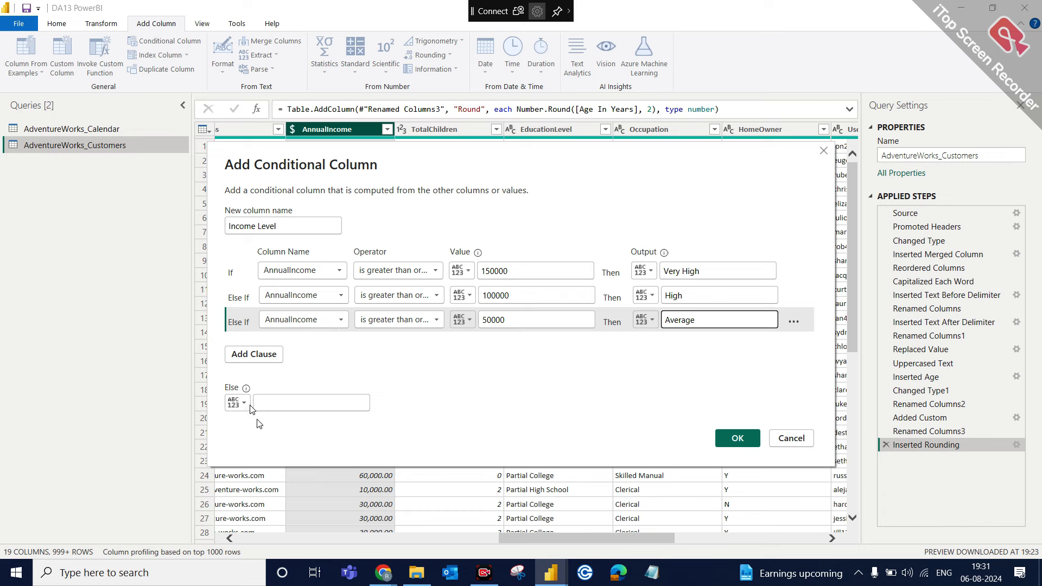
Step: Set the else output to Low and create the Income Level conditional column
click(282, 402)
text(Low)
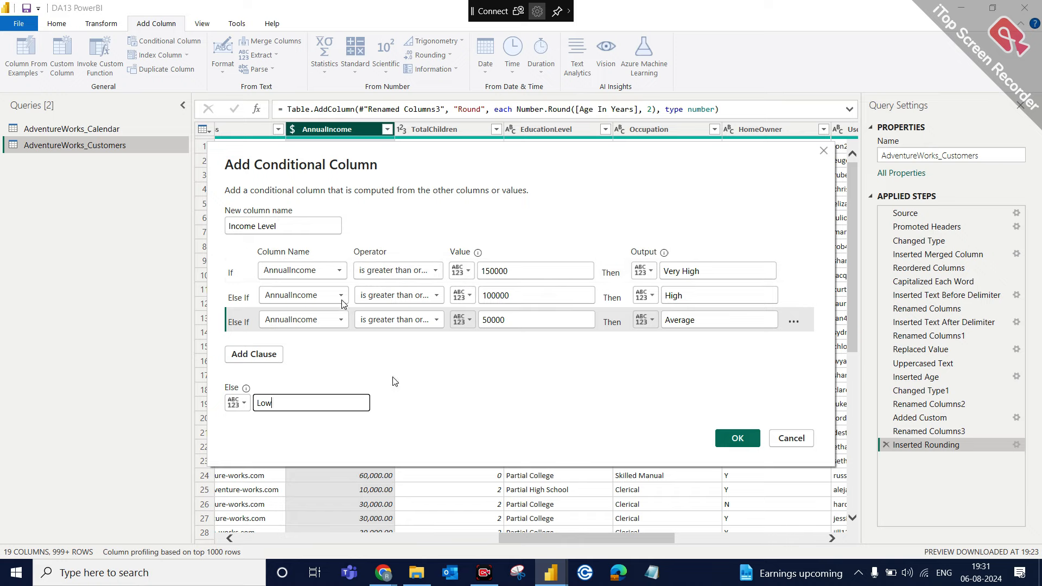
click(743, 440)
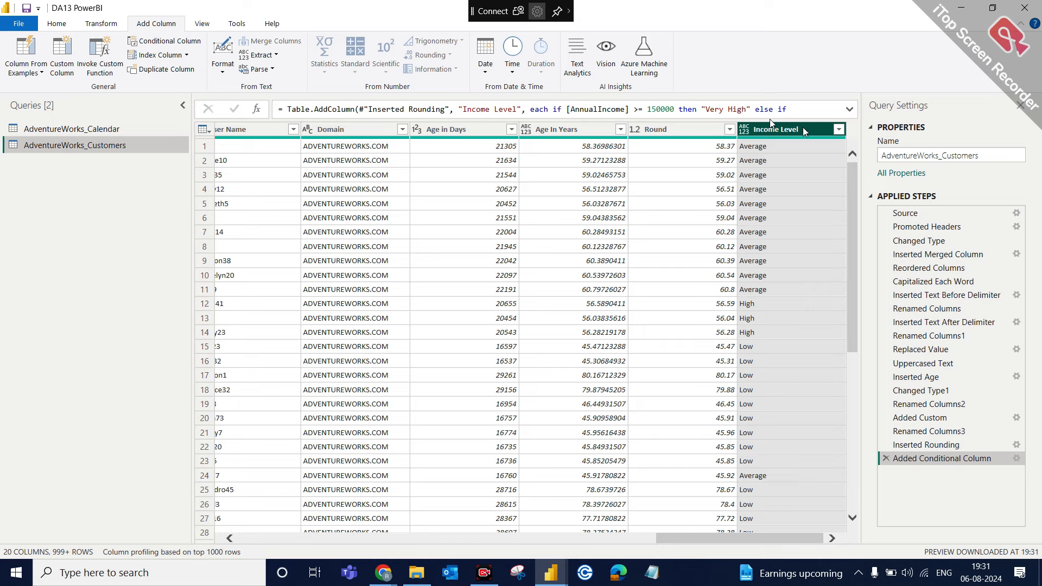
Step: Move the Income Level column directly after AnnualIncome and compare its labels with the income values in rows 1 and 12
drag(789, 131, 406, 151)
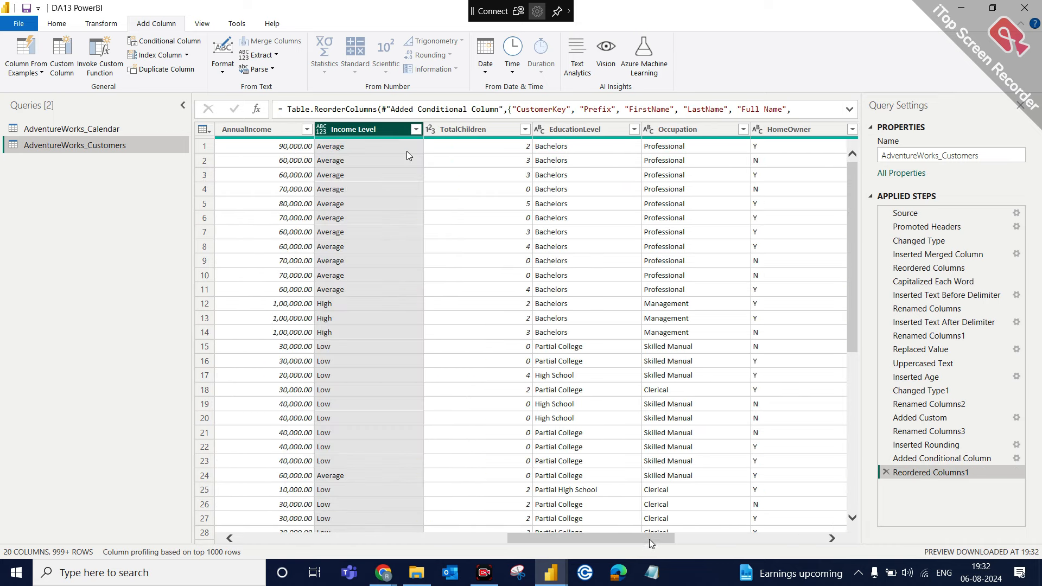
drag(648, 543, 613, 543)
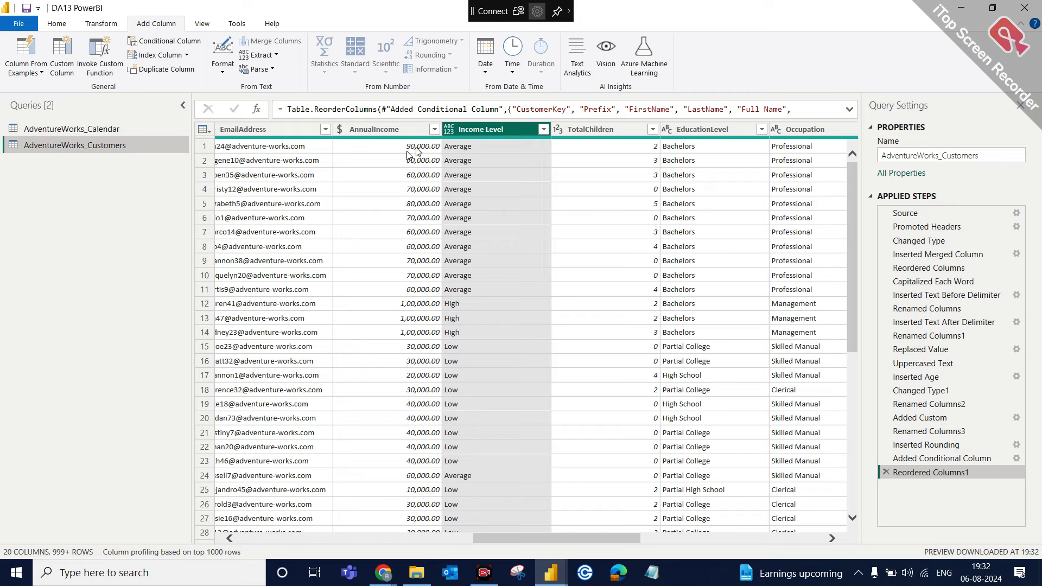
click(416, 149)
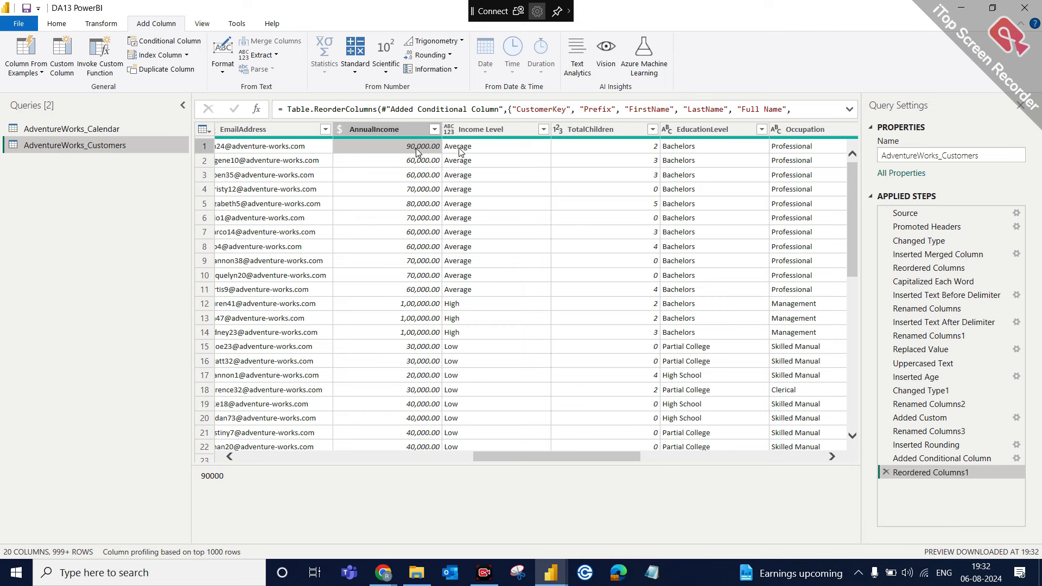
click(411, 307)
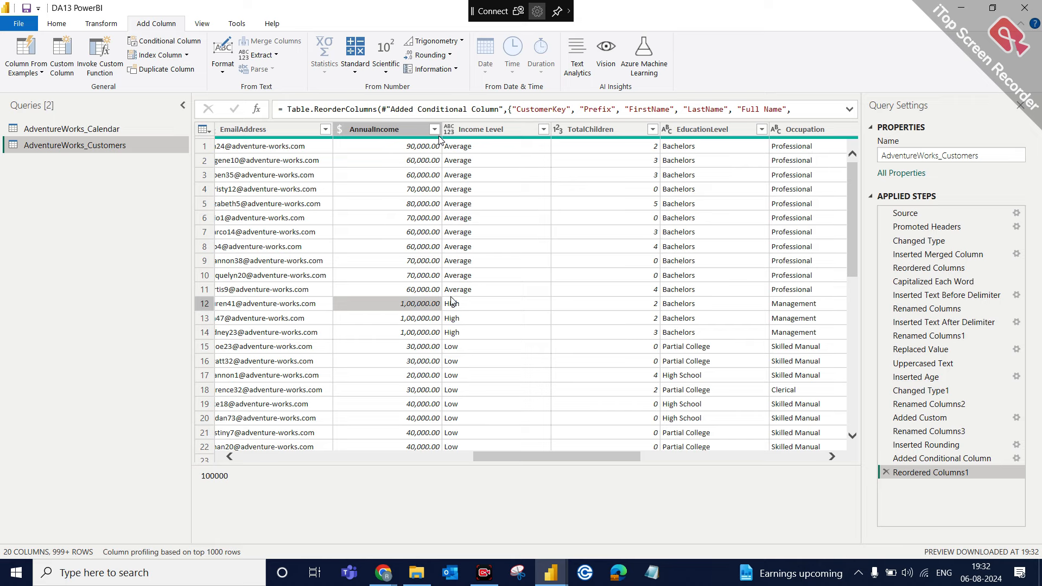
Step: Review the Income Level conditions and compare the column's position in the Added Conditional Column and Reordered Columns1 steps
click(1017, 460)
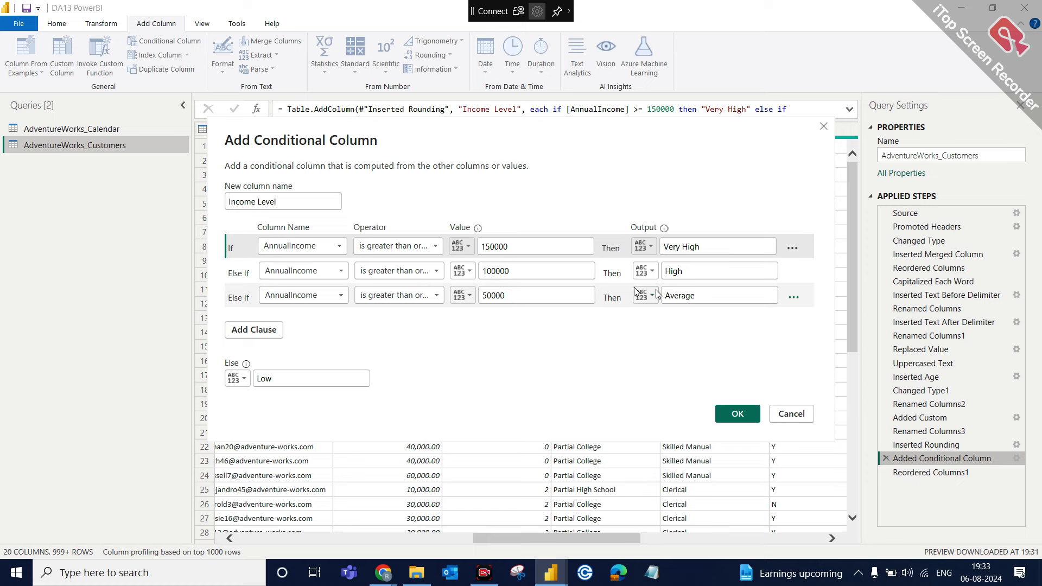
click(779, 413)
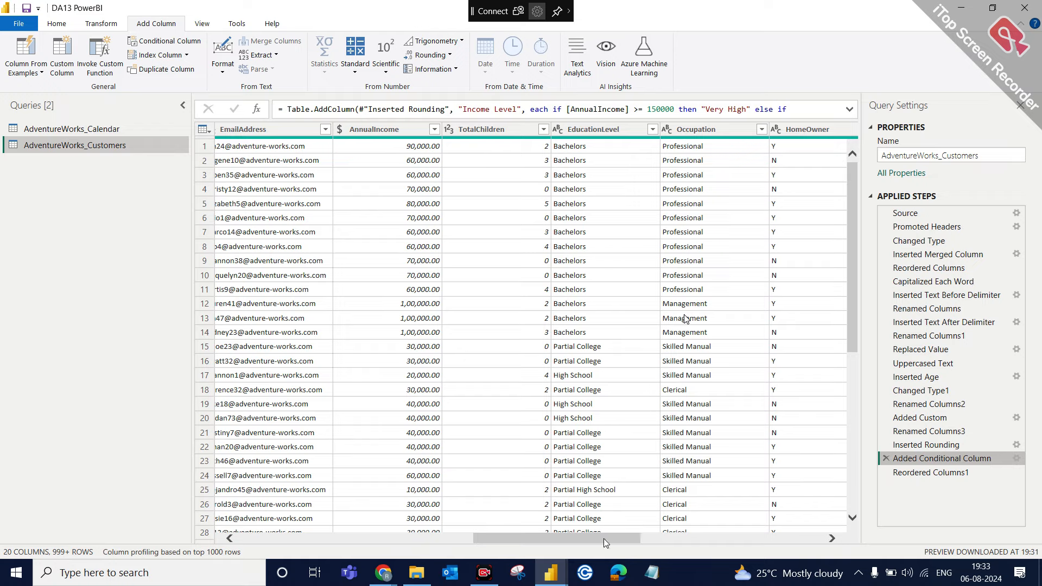
drag(603, 538, 777, 521)
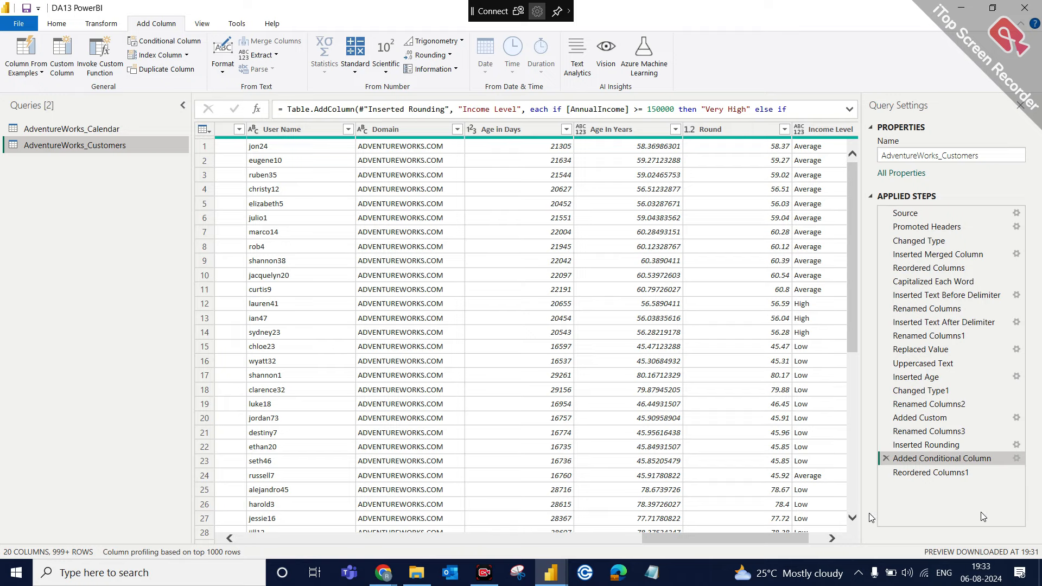
click(950, 477)
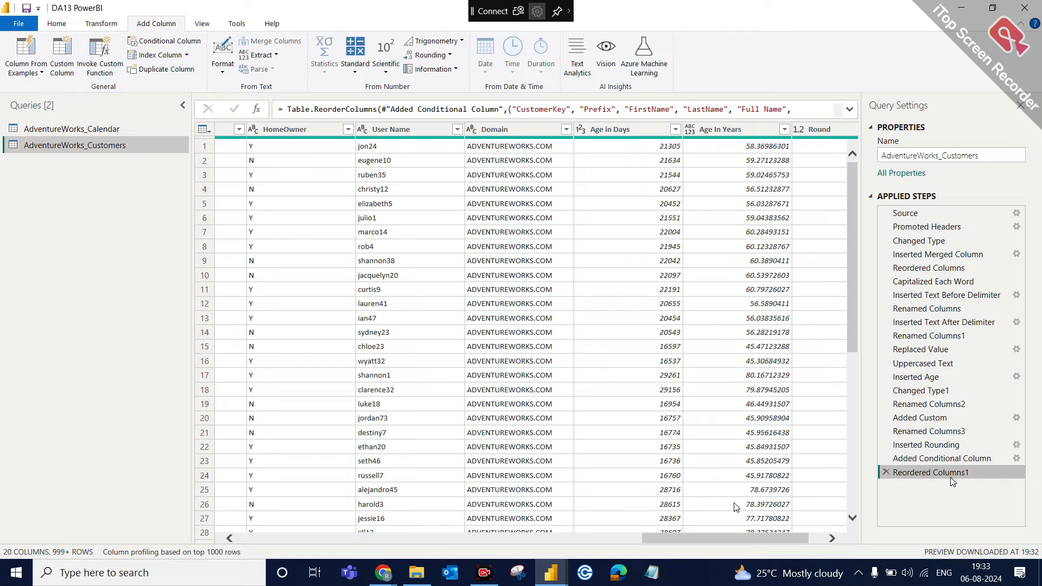
drag(687, 539, 732, 518)
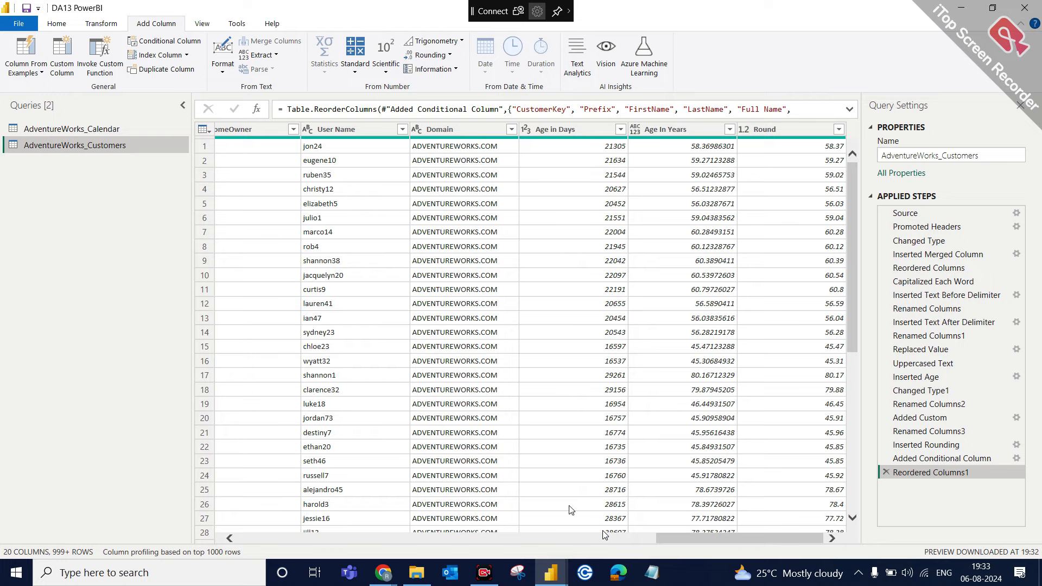
click(548, 538)
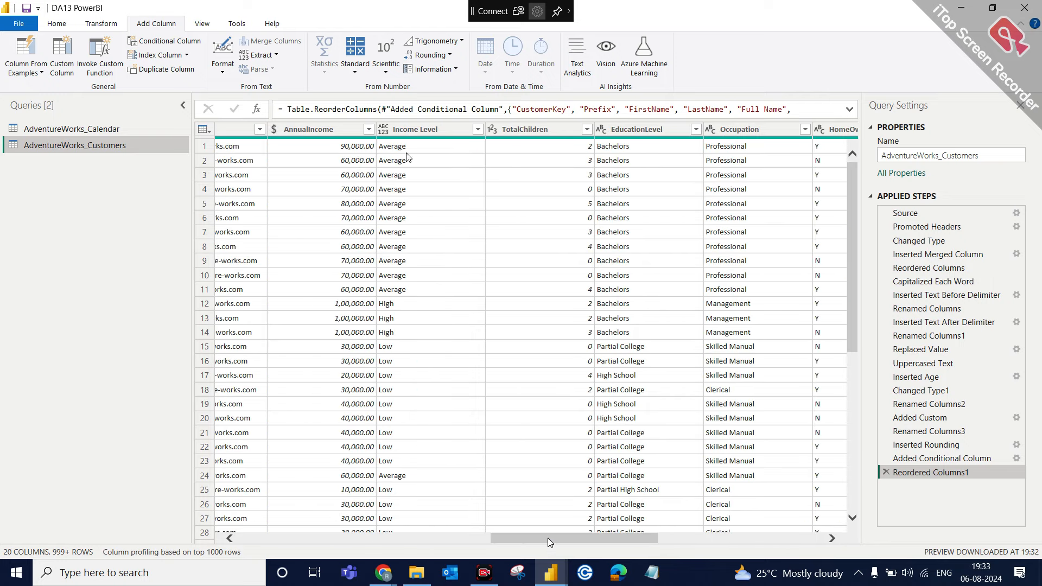
Step: Check which data type is assigned to the AnnualIncome column and which other types are available
click(302, 132)
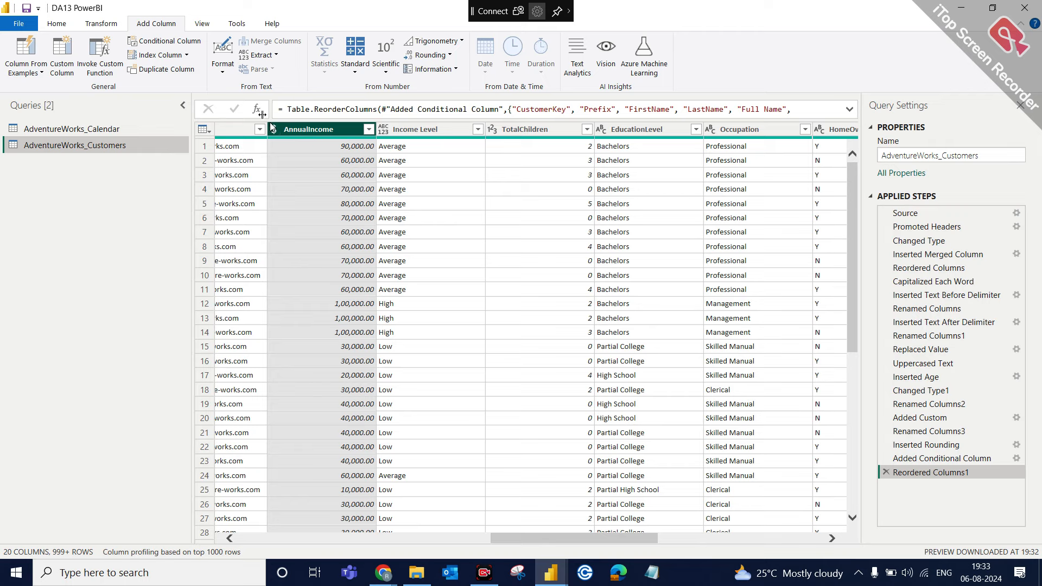
click(274, 129)
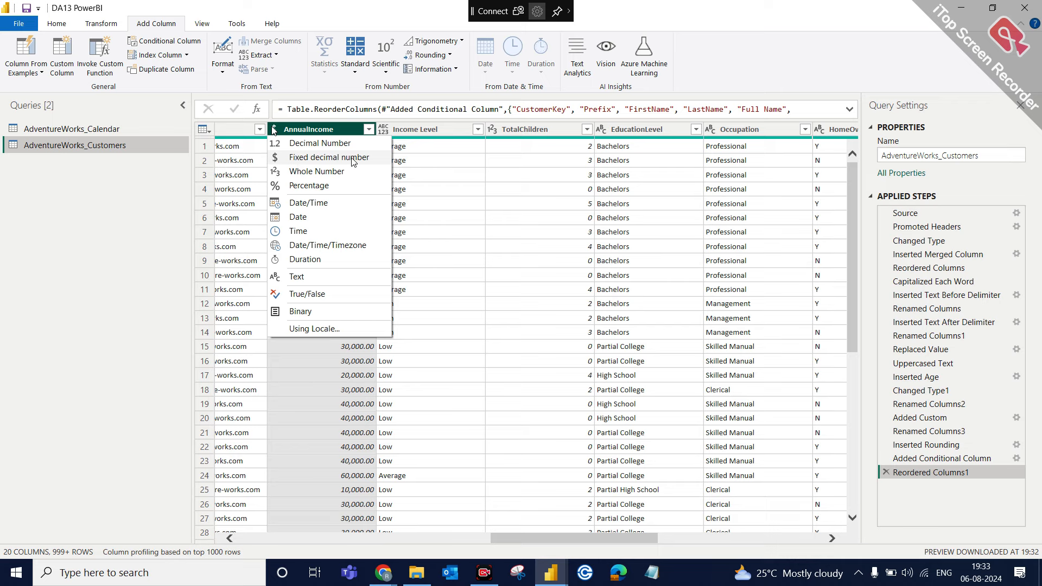
click(305, 129)
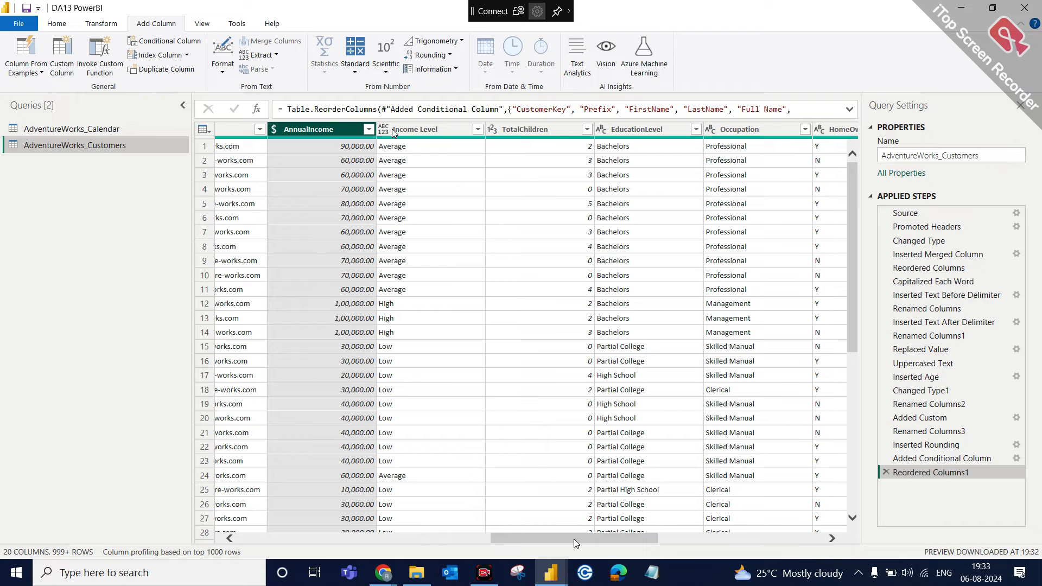
Step: Examine the derived User Name, Domain, age and Round columns alongside the AnnualIncome and Income Level columns
drag(574, 538, 772, 549)
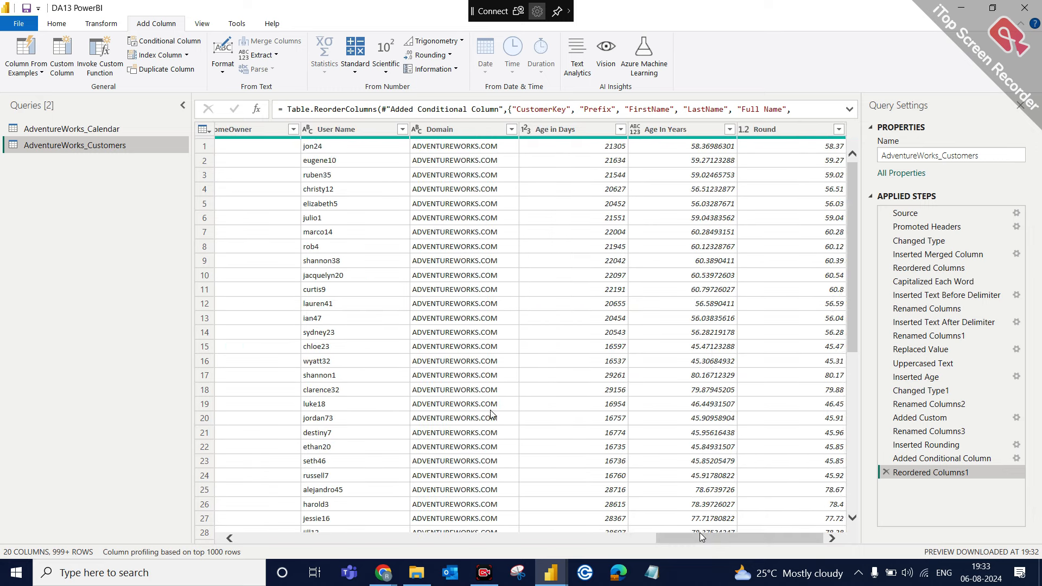
drag(741, 542, 689, 533)
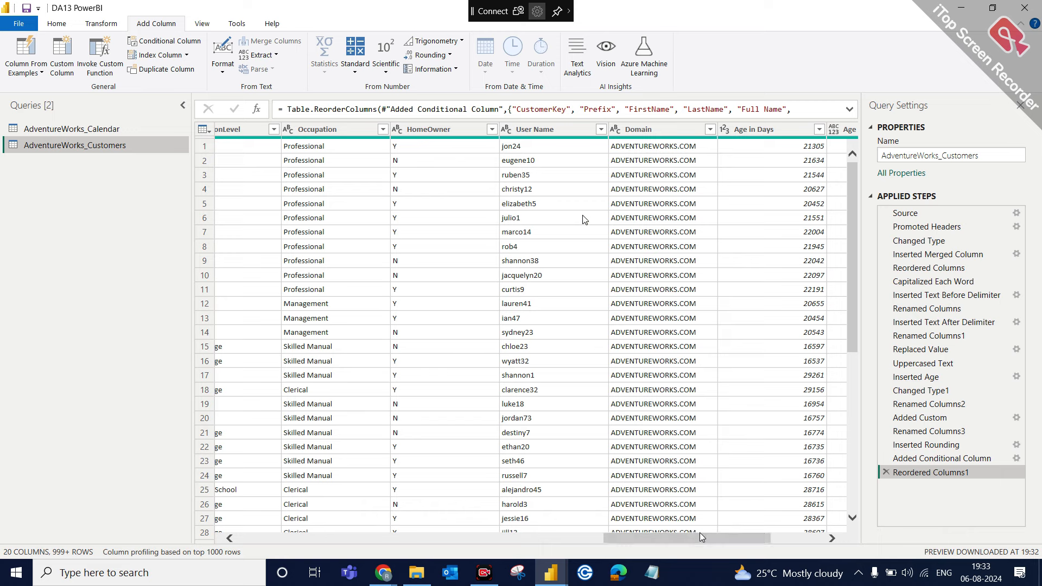
click(543, 133)
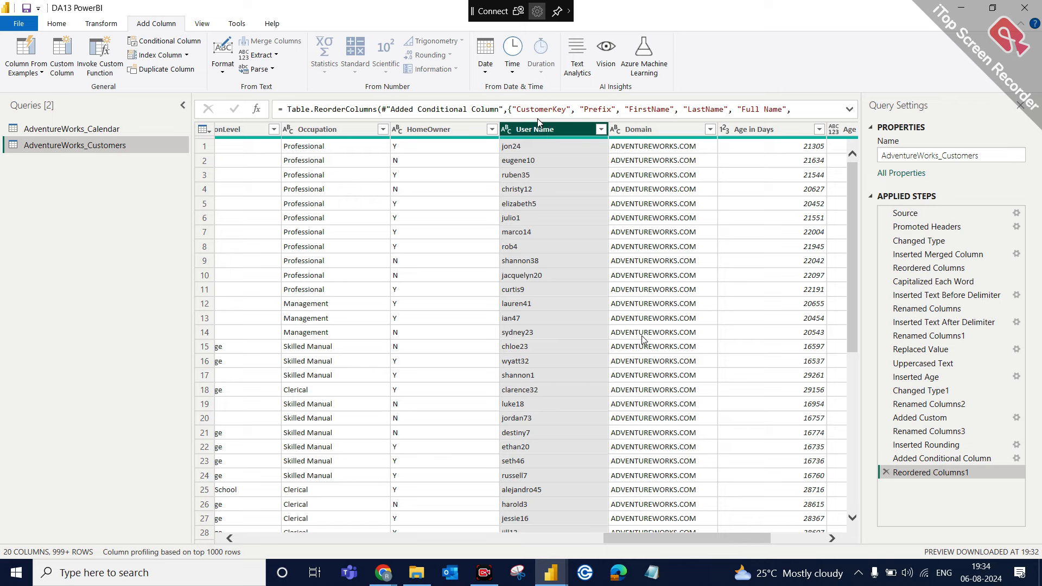
drag(654, 537, 496, 535)
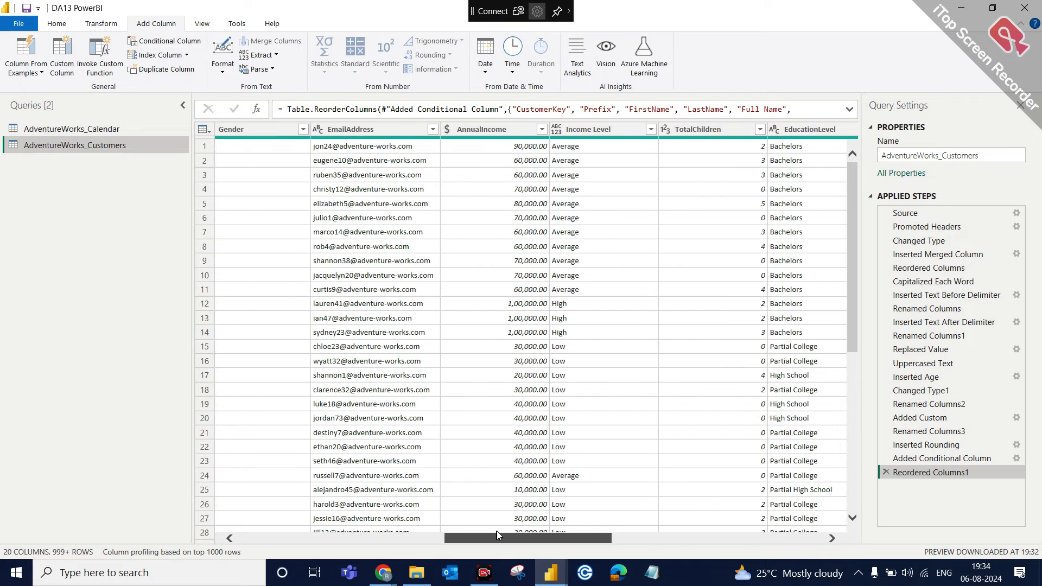
drag(497, 531, 490, 531)
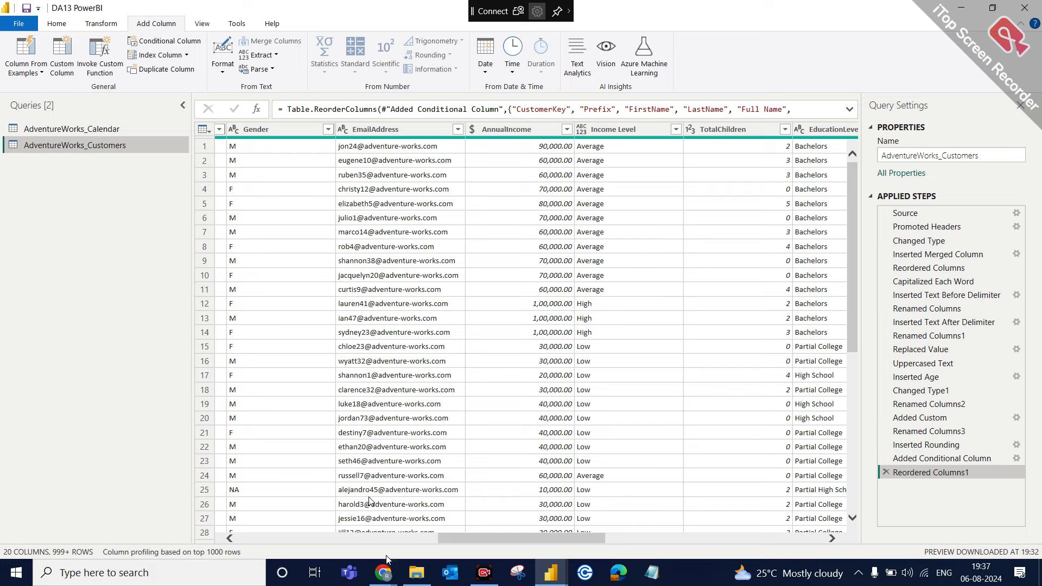
click(512, 130)
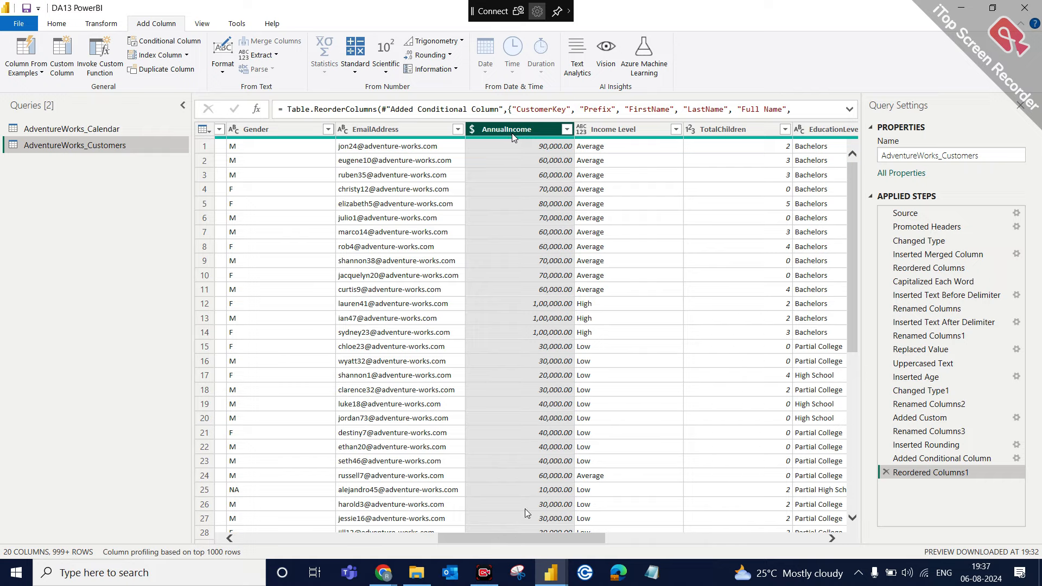
drag(509, 539, 727, 548)
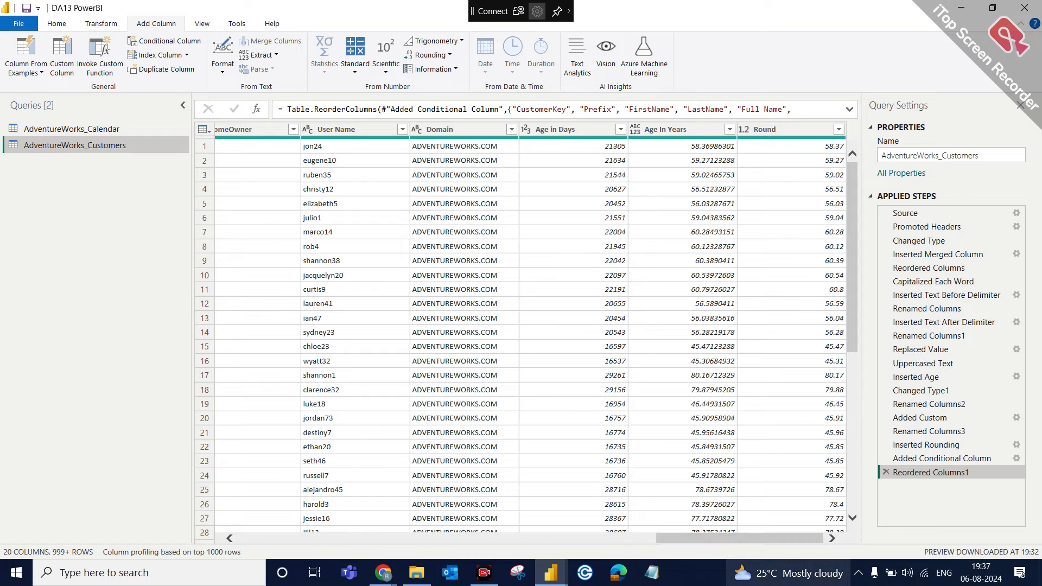
mouse_move(751, 569)
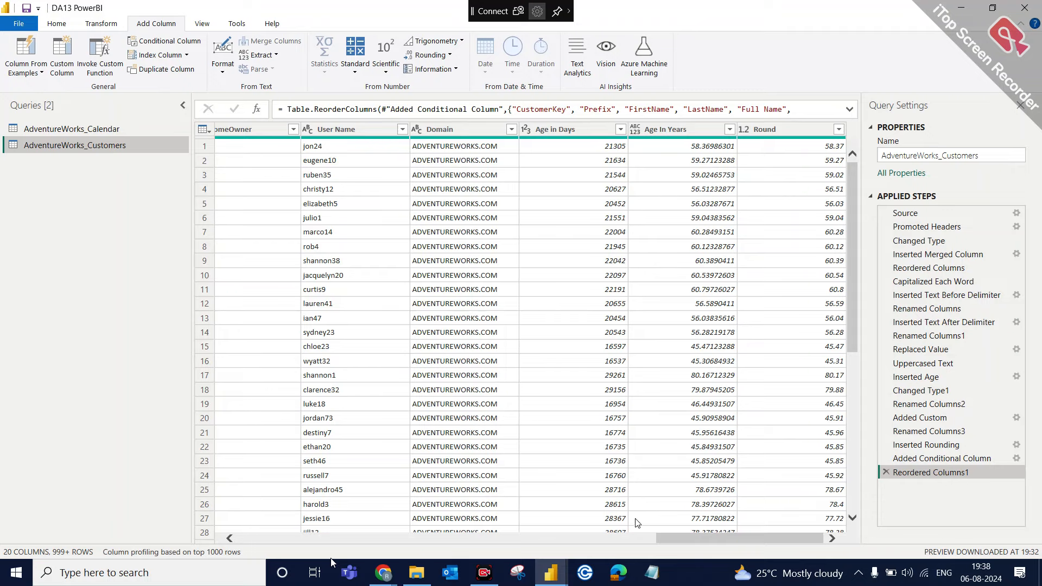
click(287, 538)
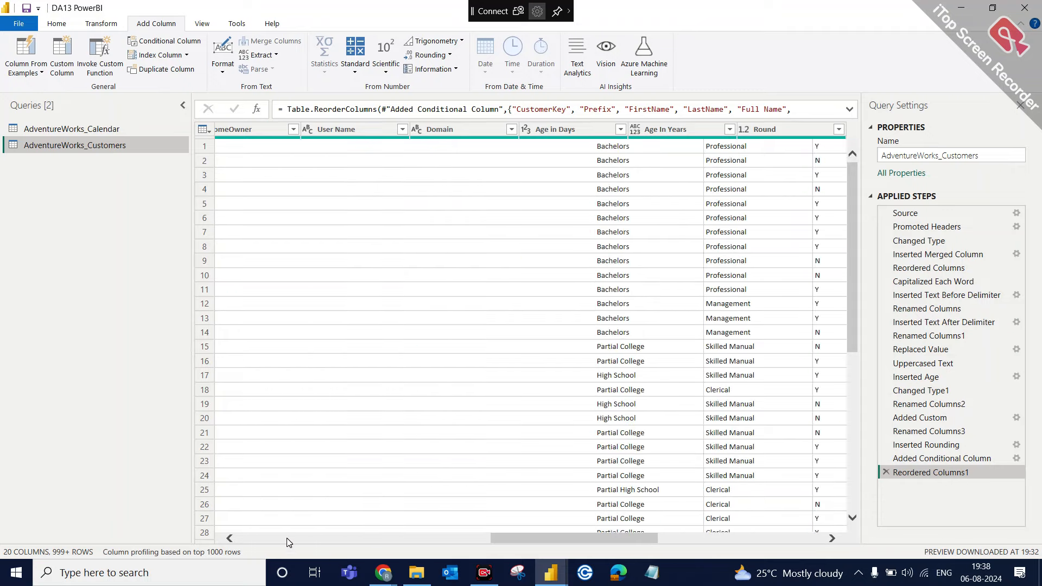
click(788, 537)
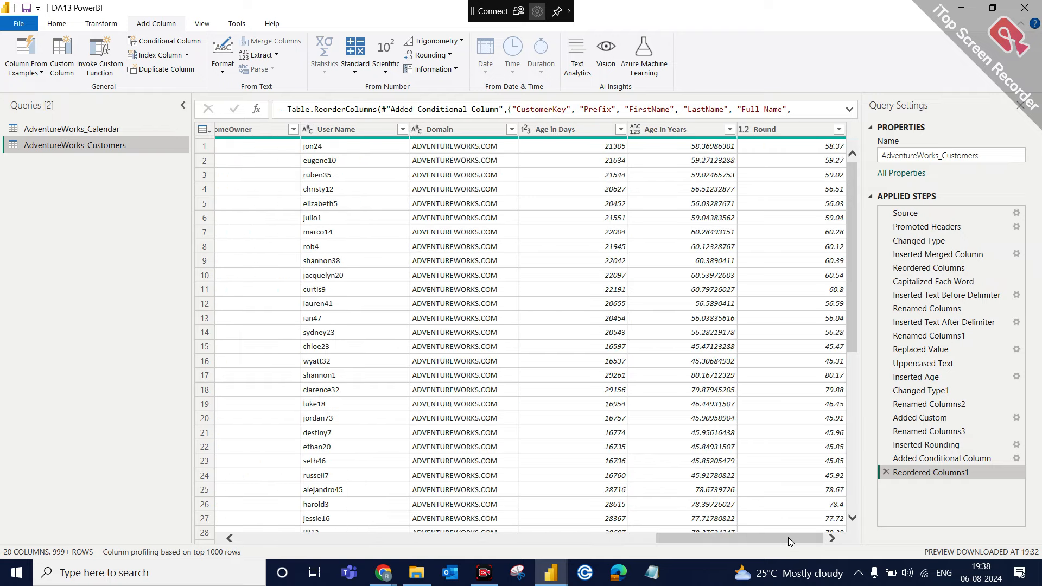
Step: Extract a text range from AnnualIncome into a new column, with starting index 1 and 20 characters
click(251, 539)
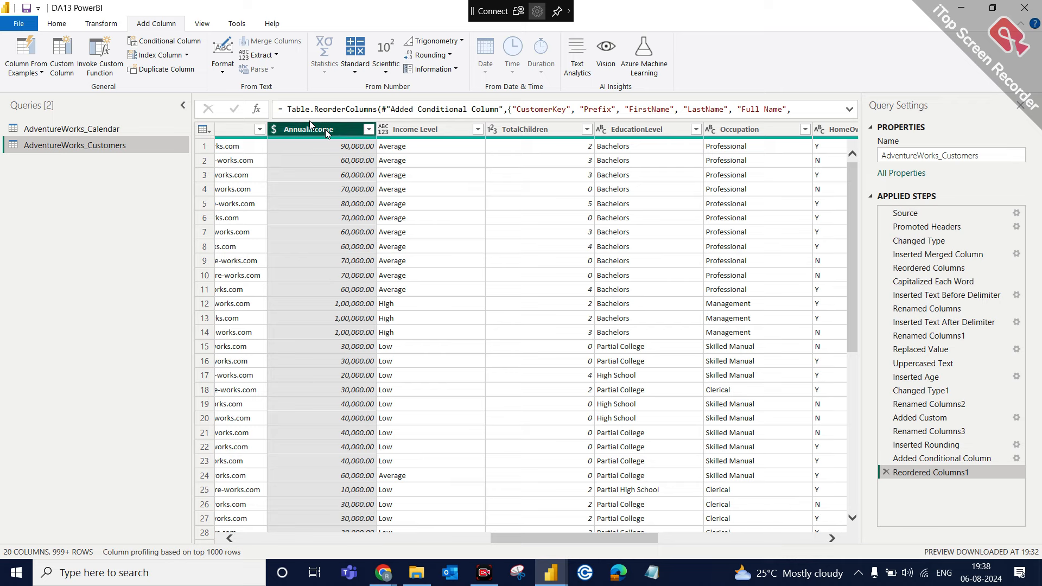
click(273, 130)
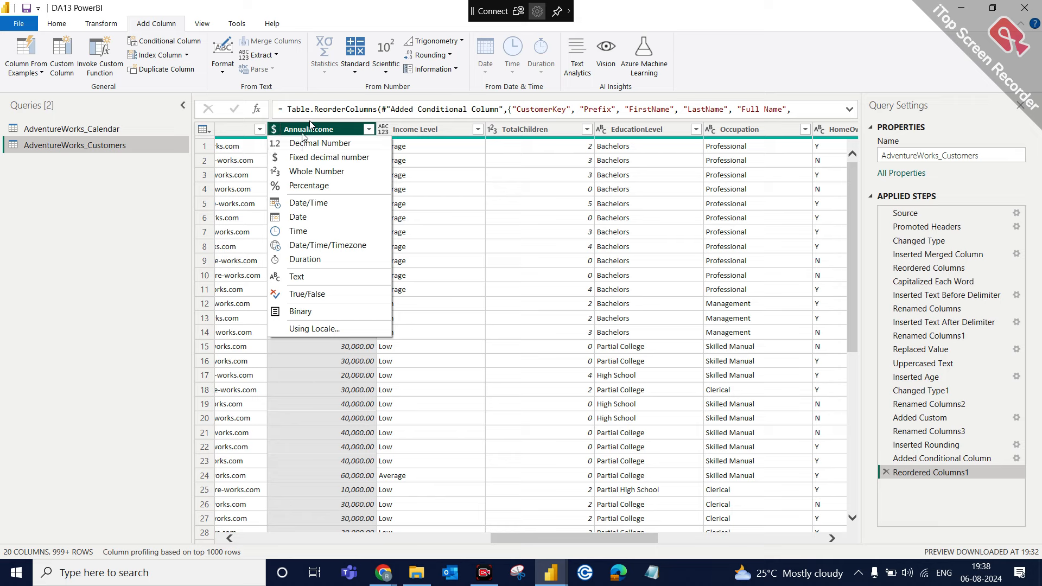
click(315, 124)
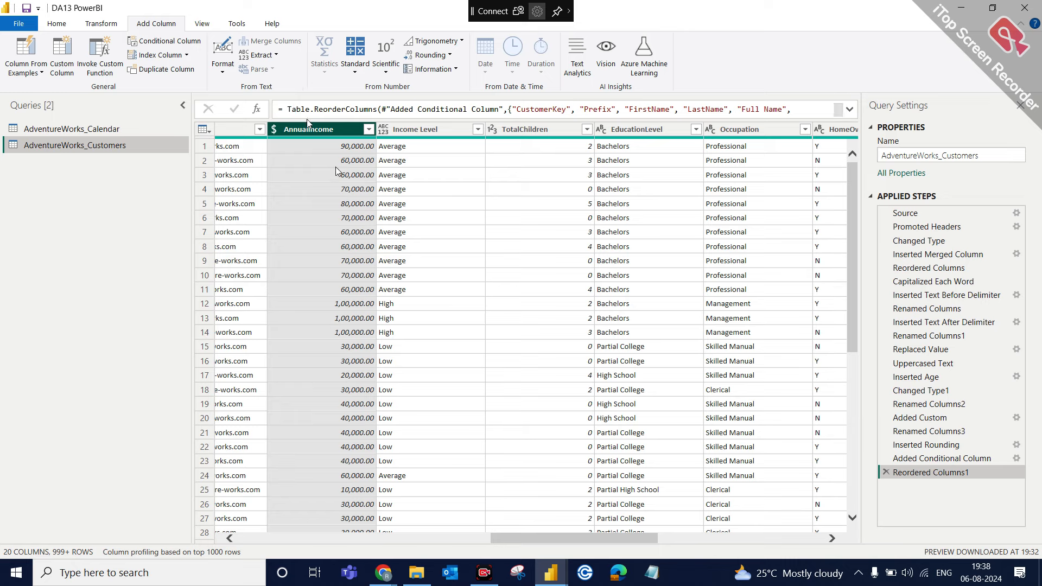
click(278, 55)
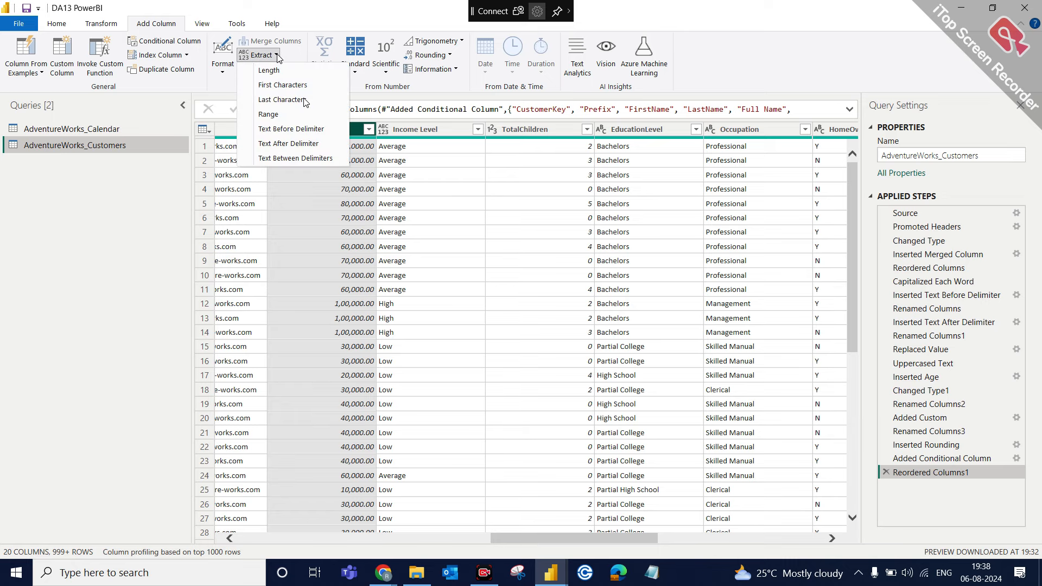
click(268, 115)
text(1)
click(362, 301)
text(200)
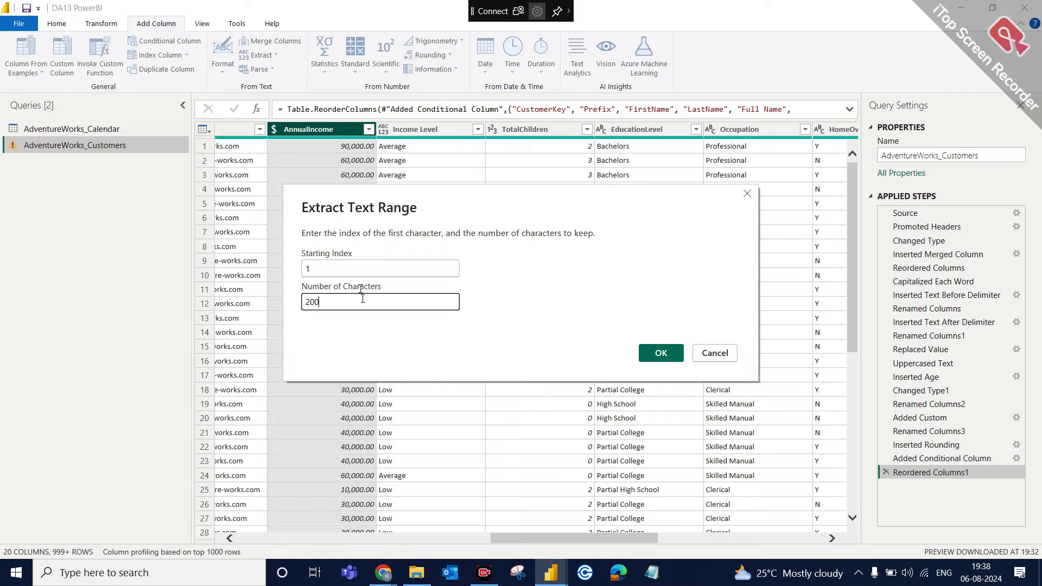
key(BackSpace)
click(660, 355)
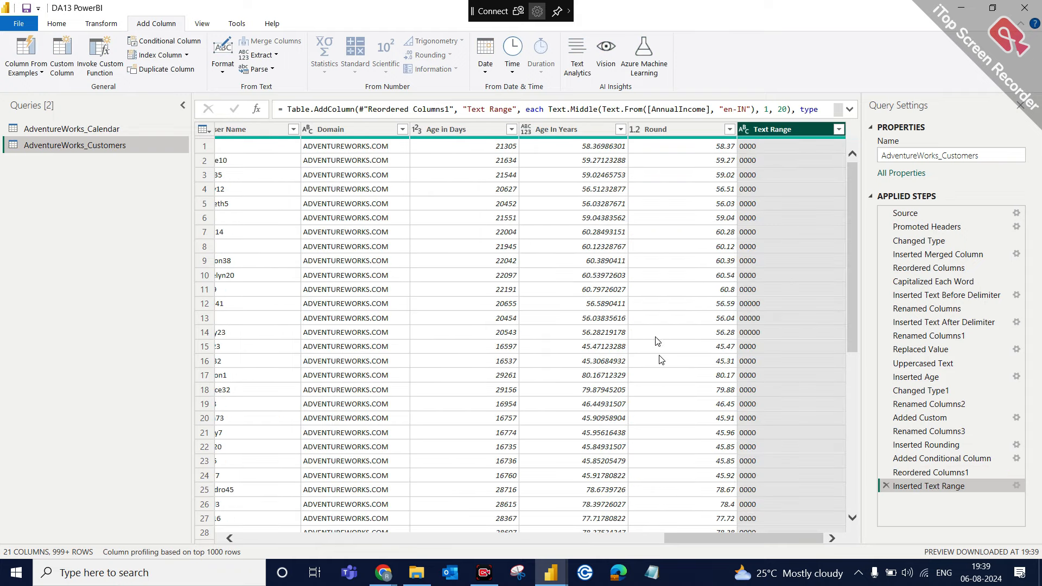
Step: Change the starting index of the AnnualIncome text range extraction to 0
click(1016, 485)
click(381, 266)
key(BackSpace)
text(0)
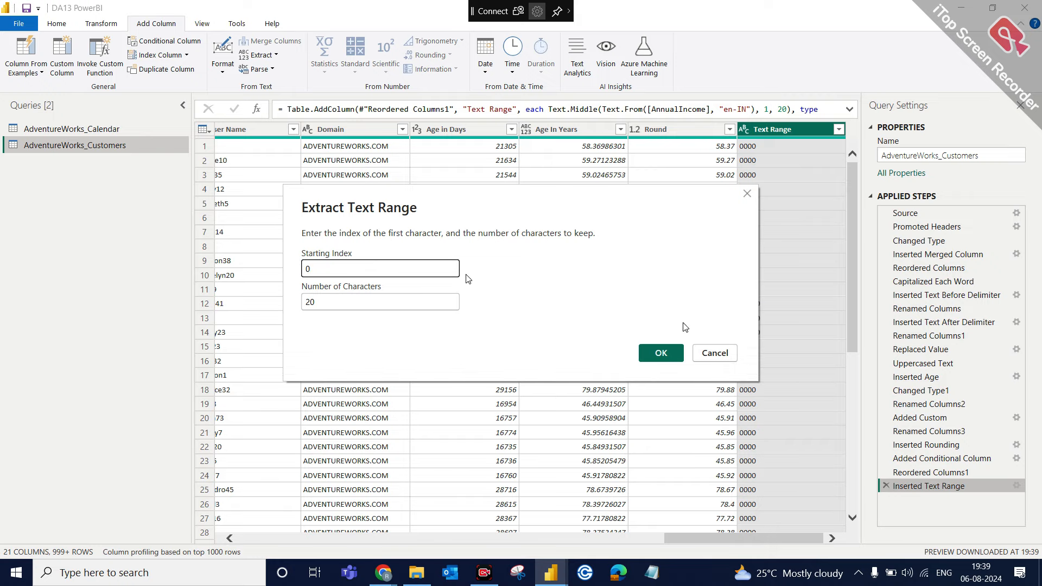
click(667, 352)
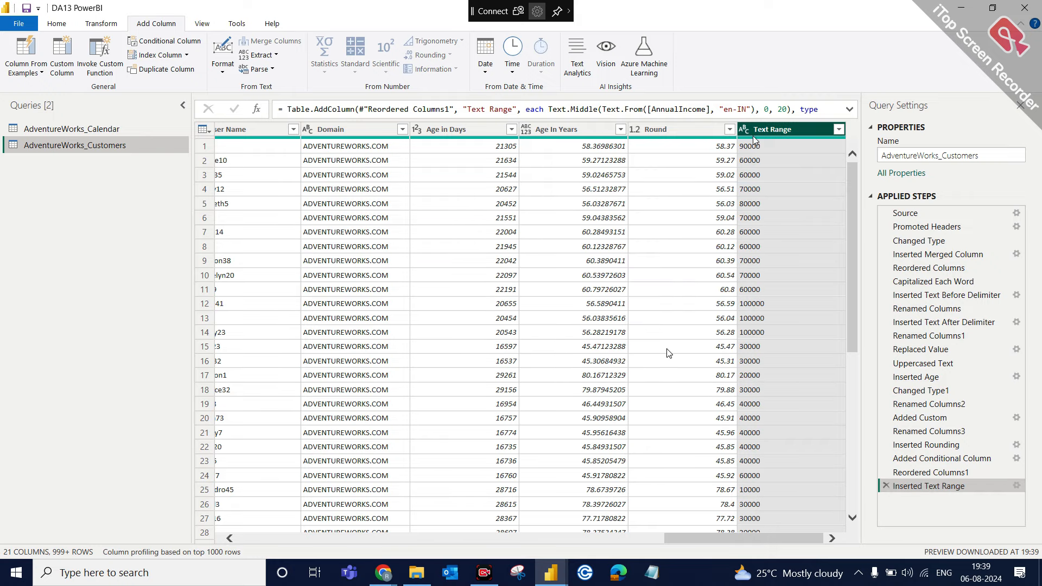
Step: Convert the new Text Range column to the Whole Number data type
click(323, 537)
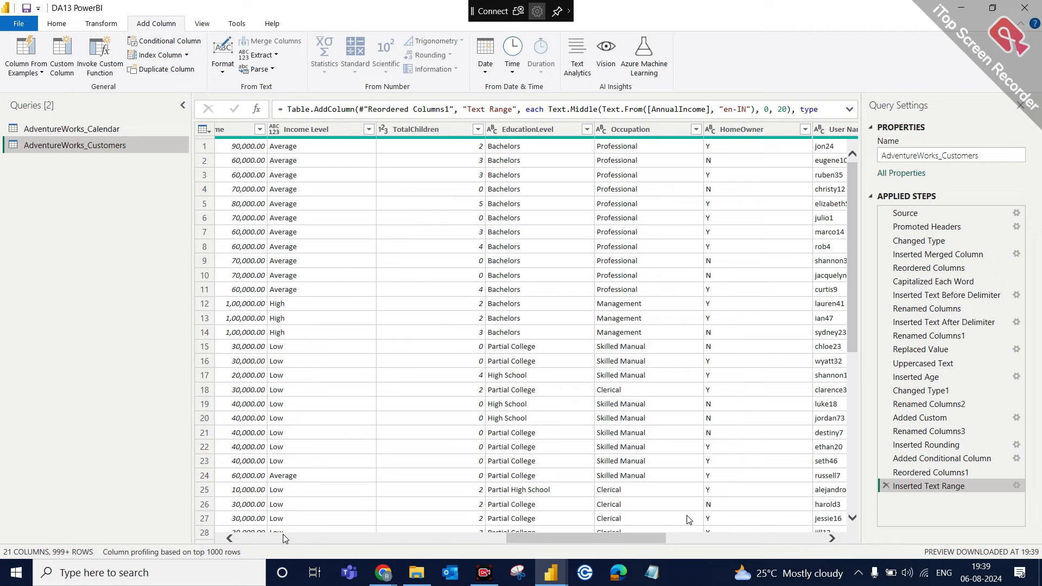
click(806, 538)
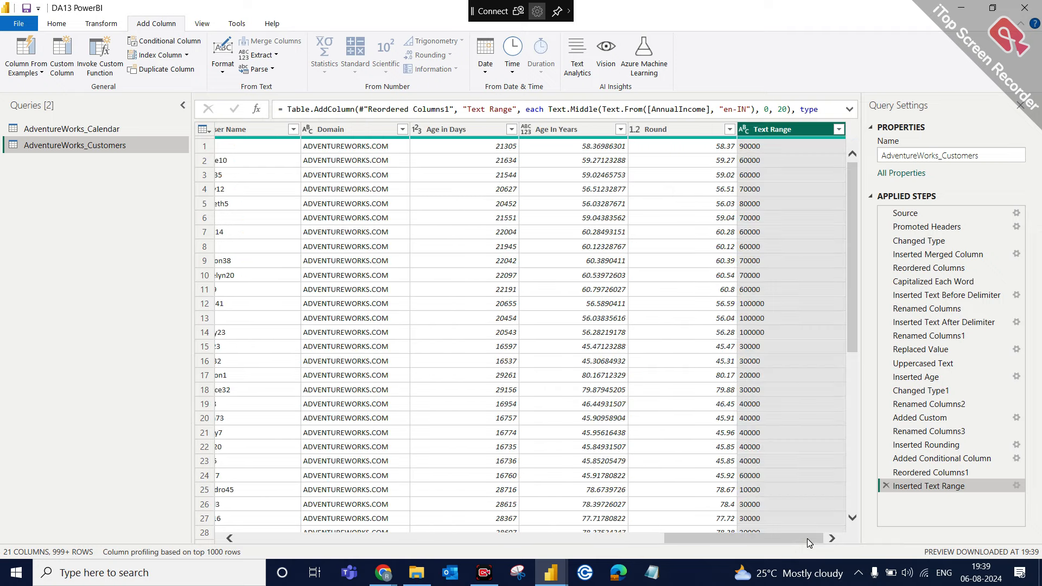
click(744, 129)
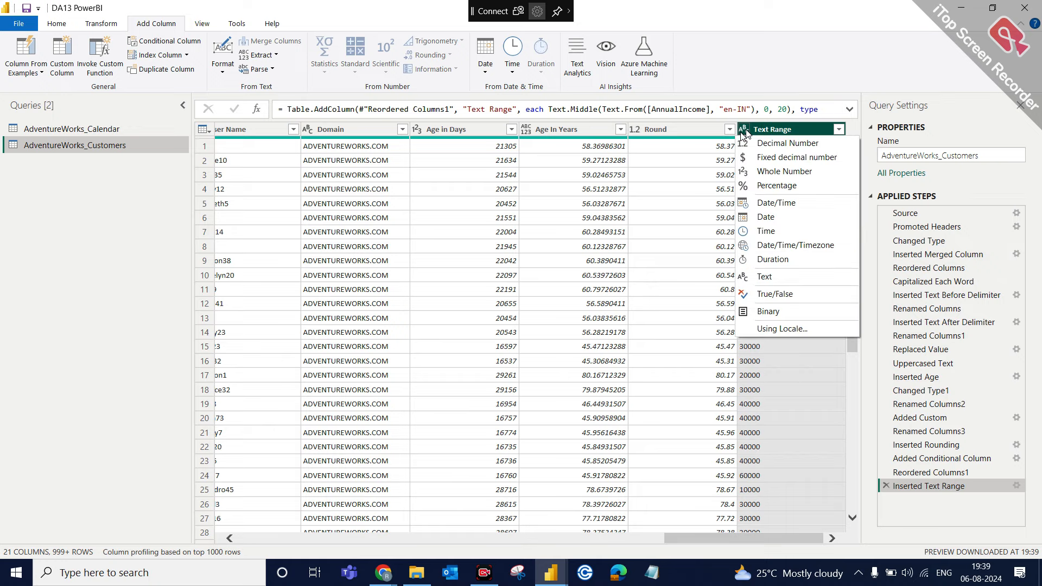
click(769, 171)
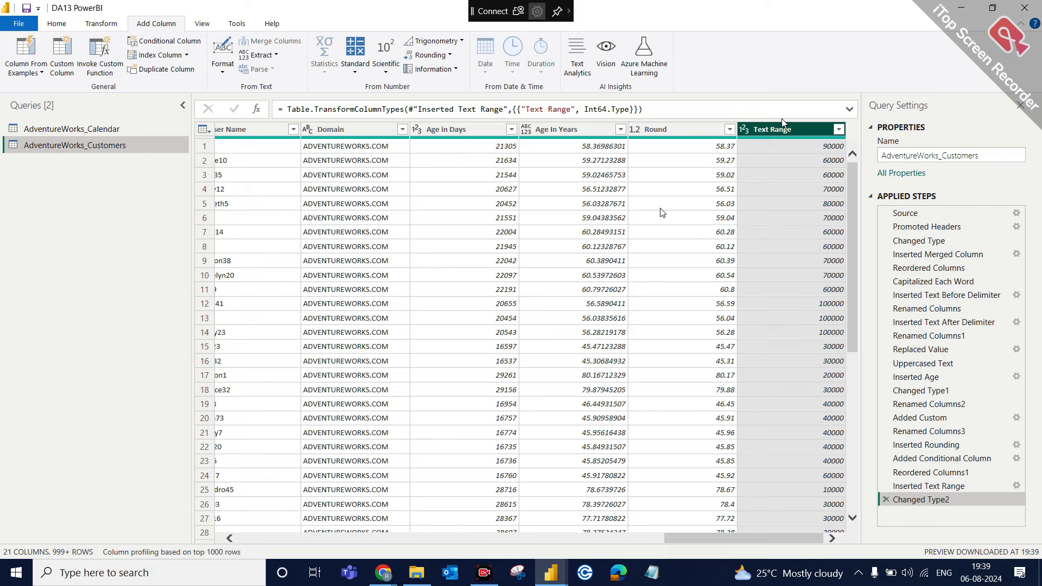
mouse_move(753, 140)
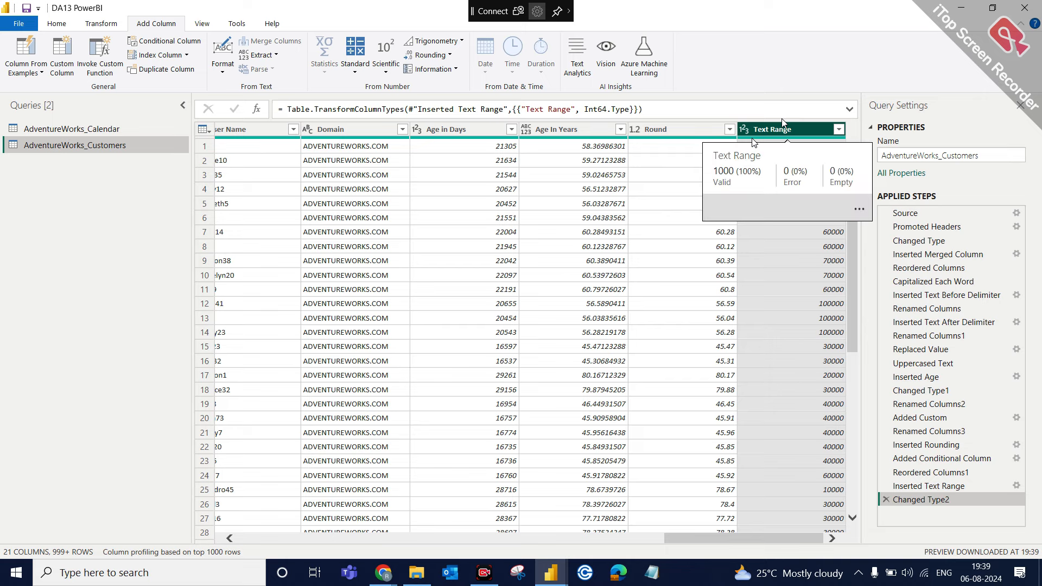
Step: Remove the Changed Type2 and Inserted Text Range steps from the customers query
click(886, 499)
click(886, 485)
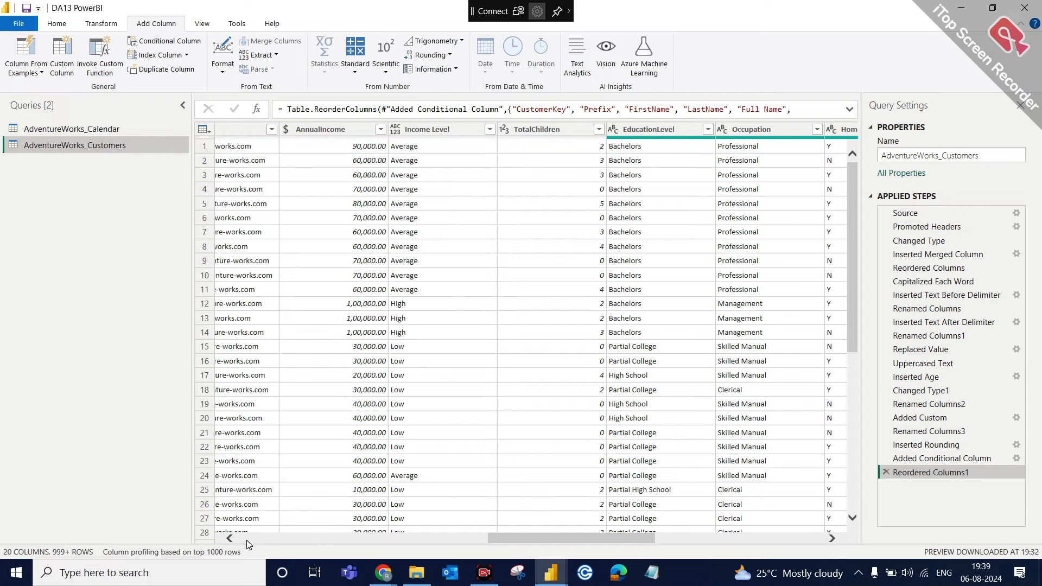
click(760, 130)
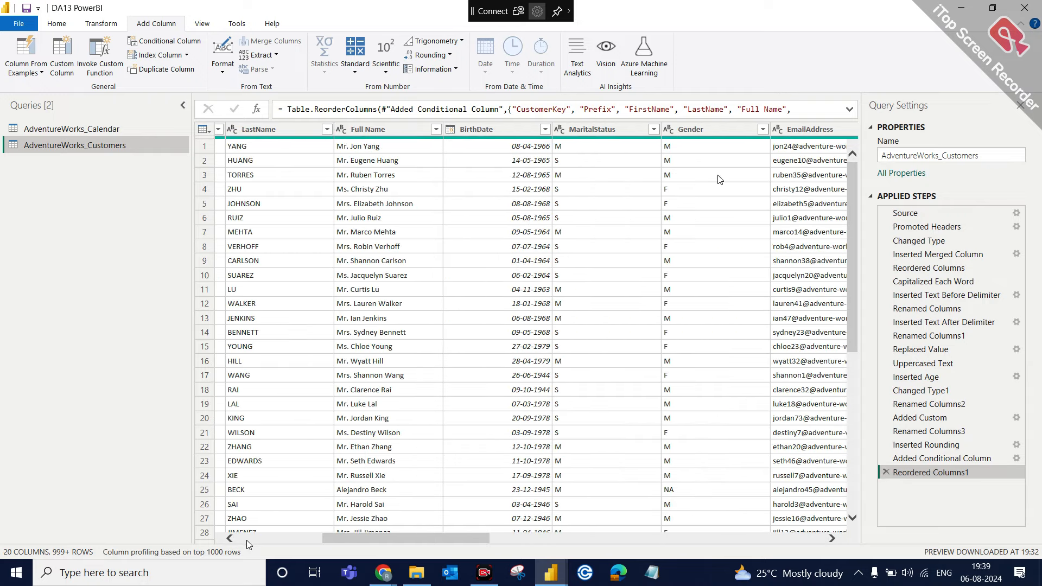
click(824, 538)
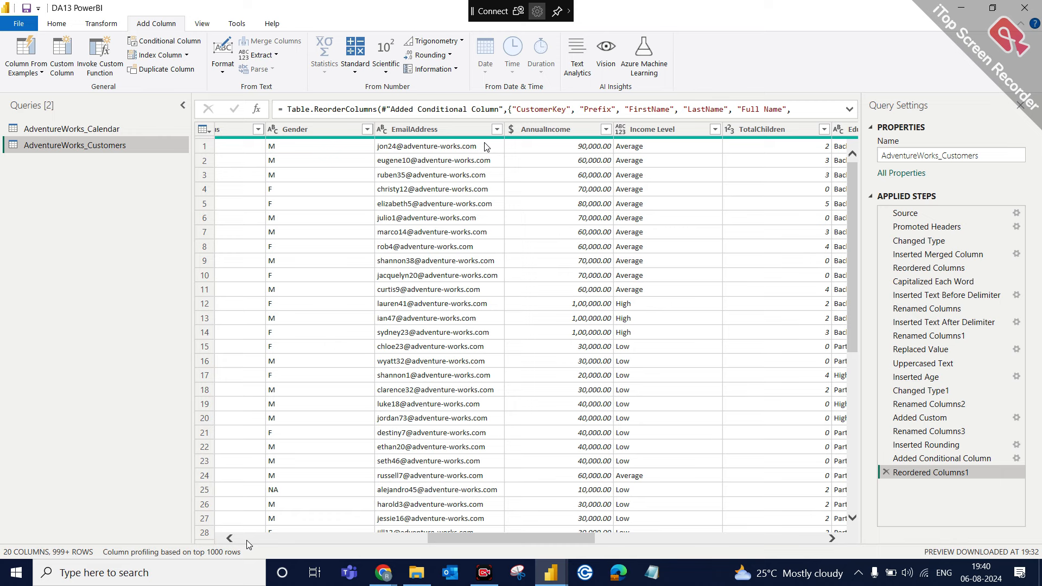
Step: Split the User Name column of the customers query at each transition from non-digit to digit
click(533, 128)
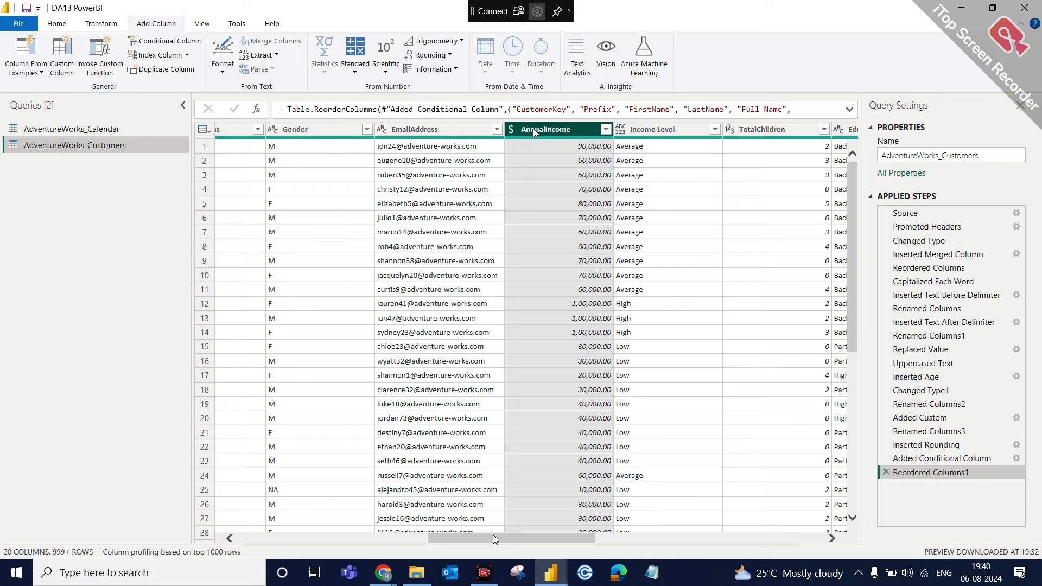
drag(536, 543, 704, 583)
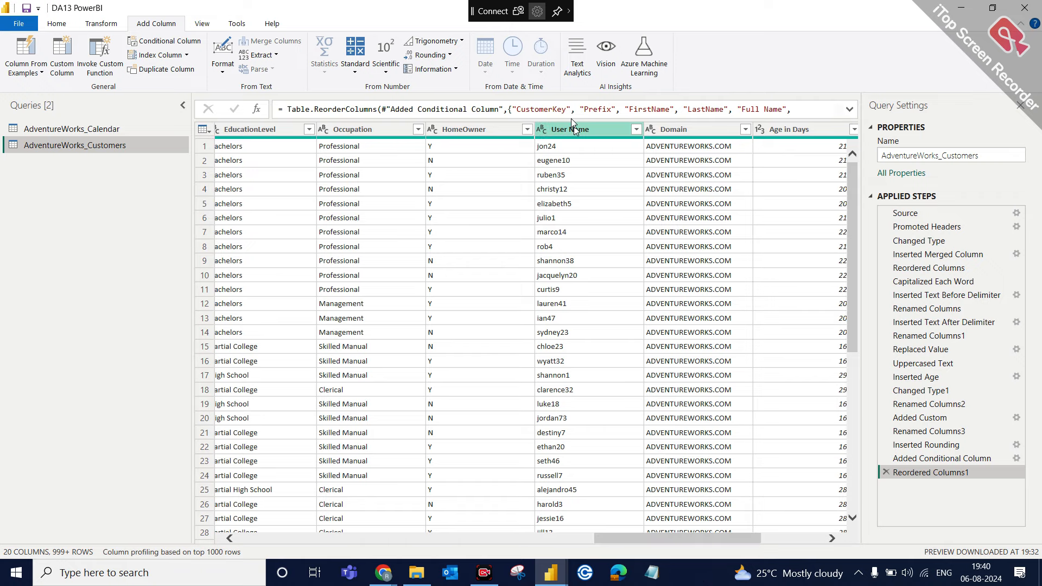
click(574, 135)
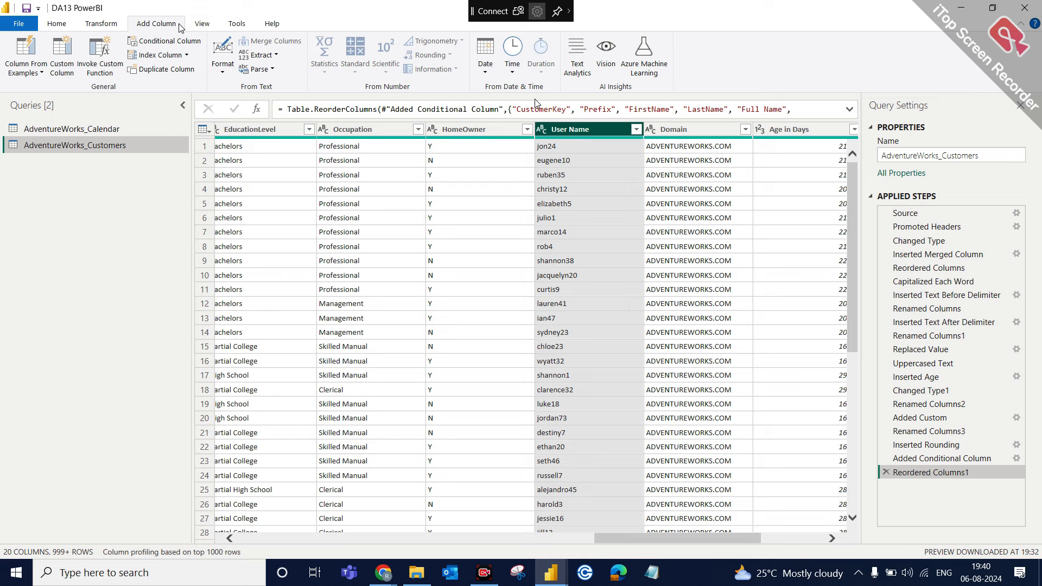
click(57, 23)
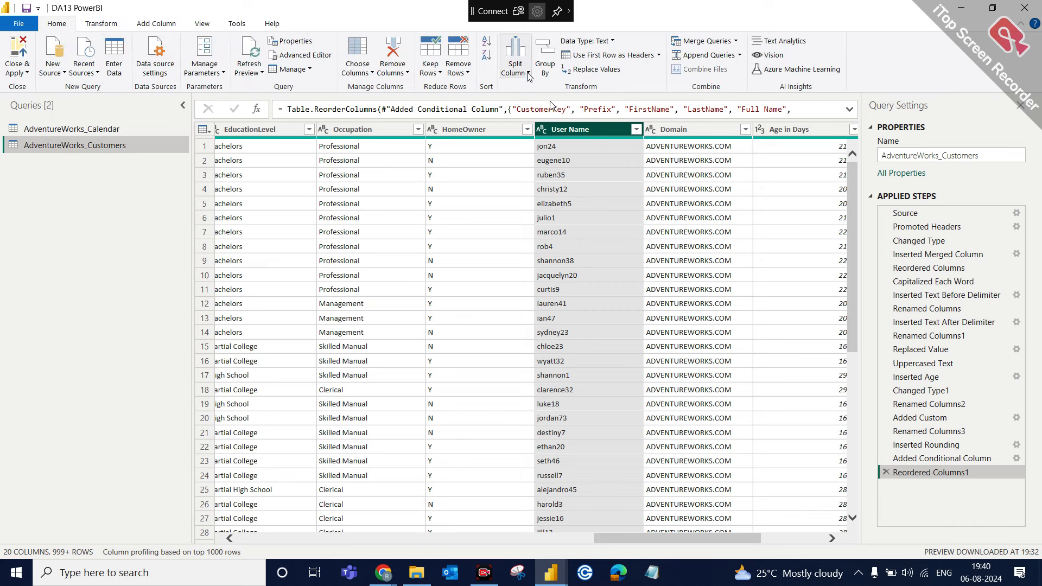
click(529, 75)
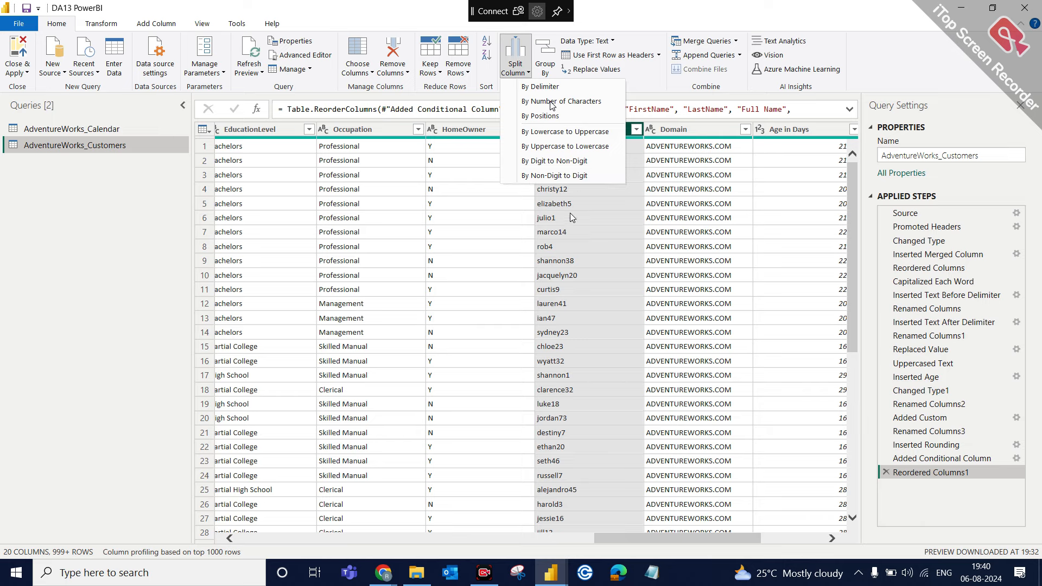
click(581, 220)
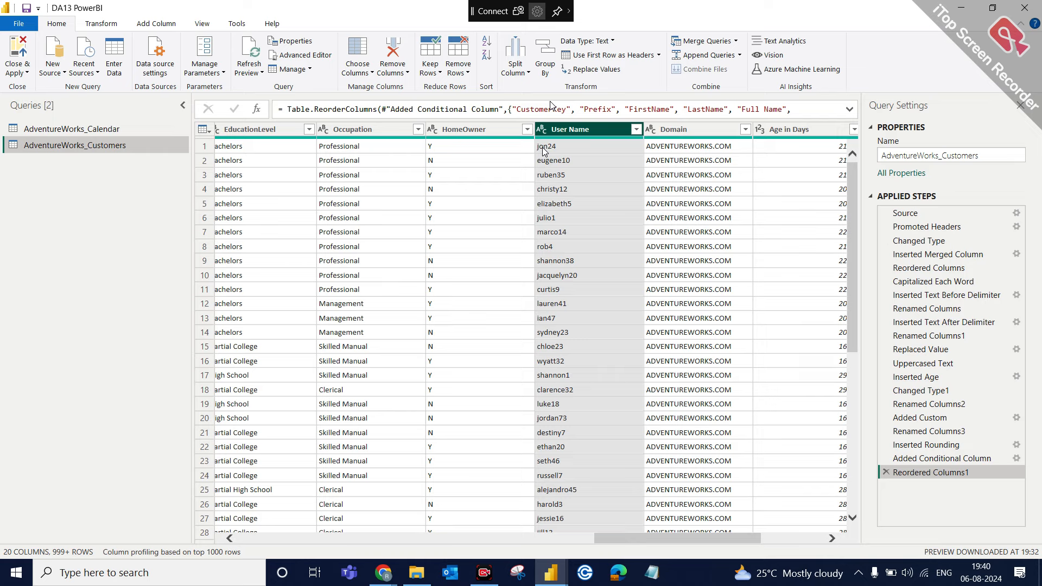
click(528, 76)
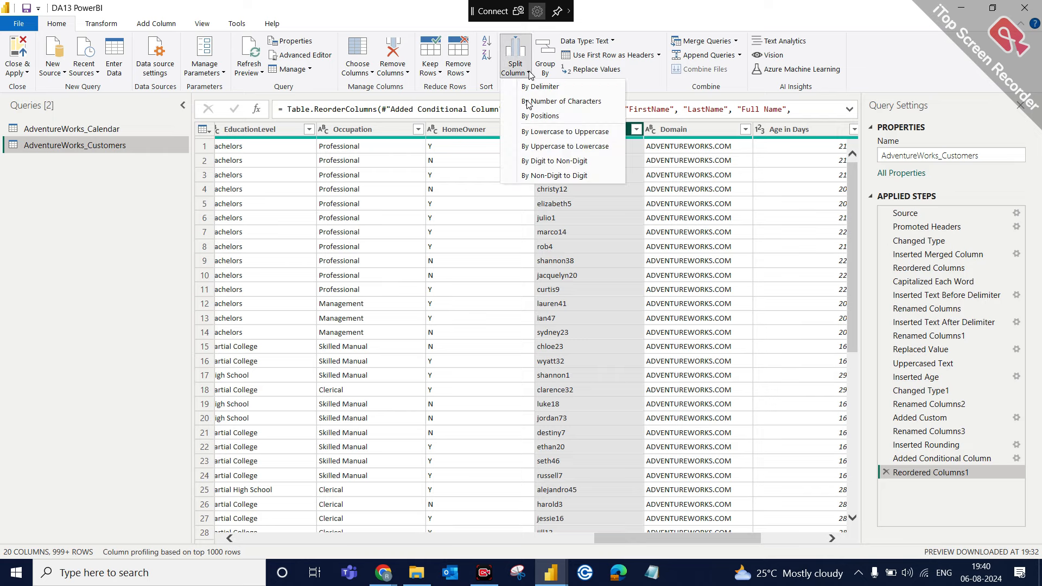
click(554, 175)
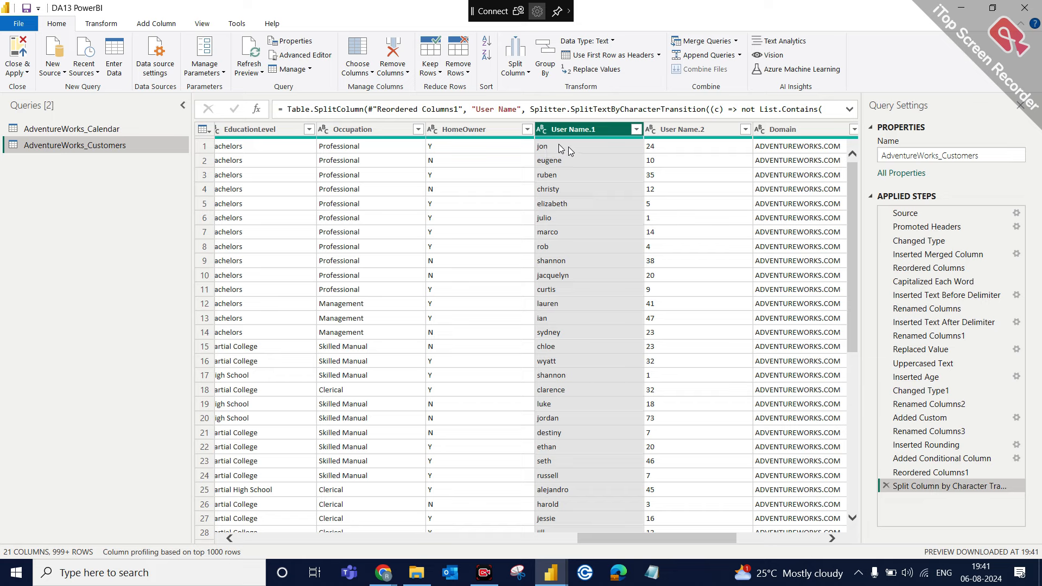
Step: Review the split User Name columns, the other customer columns and the available column-splitting options
click(528, 74)
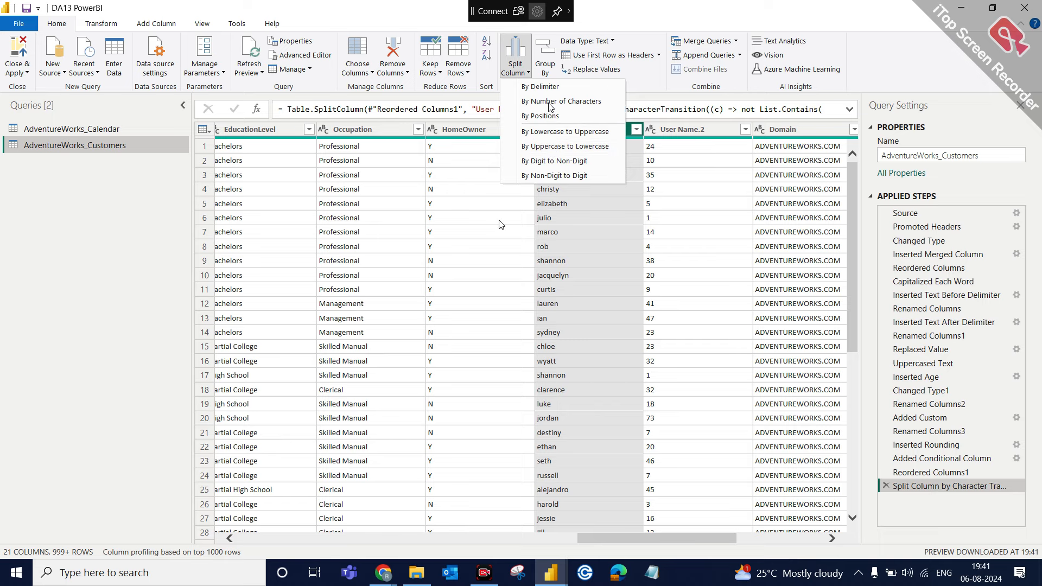
click(656, 91)
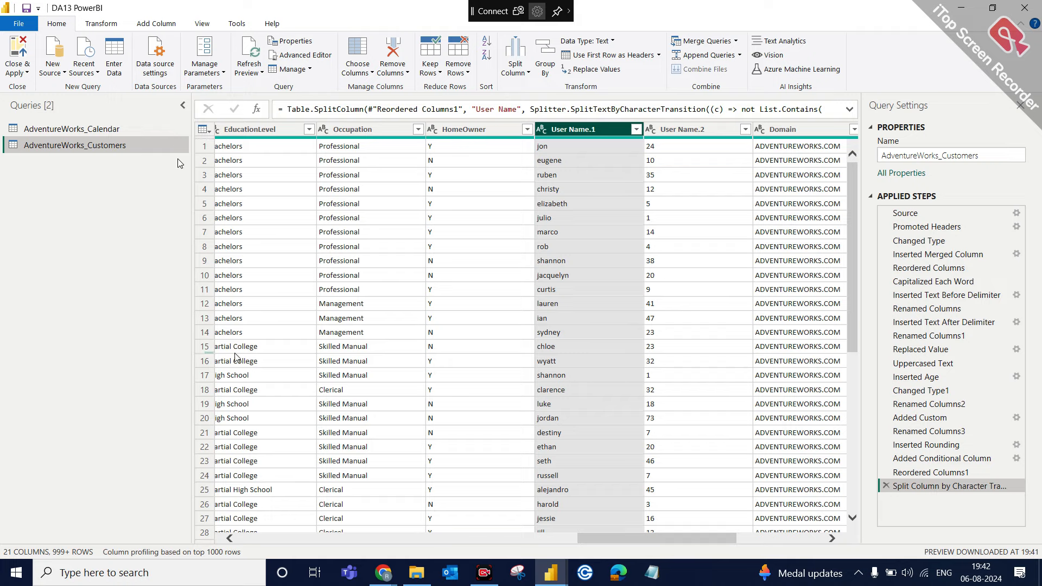
drag(633, 540, 343, 528)
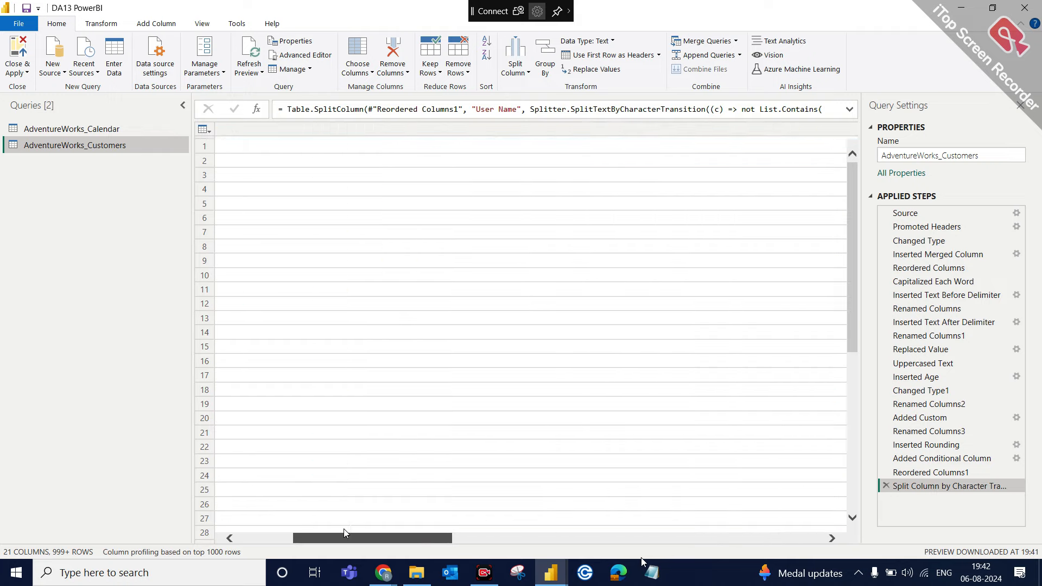
click(27, 72)
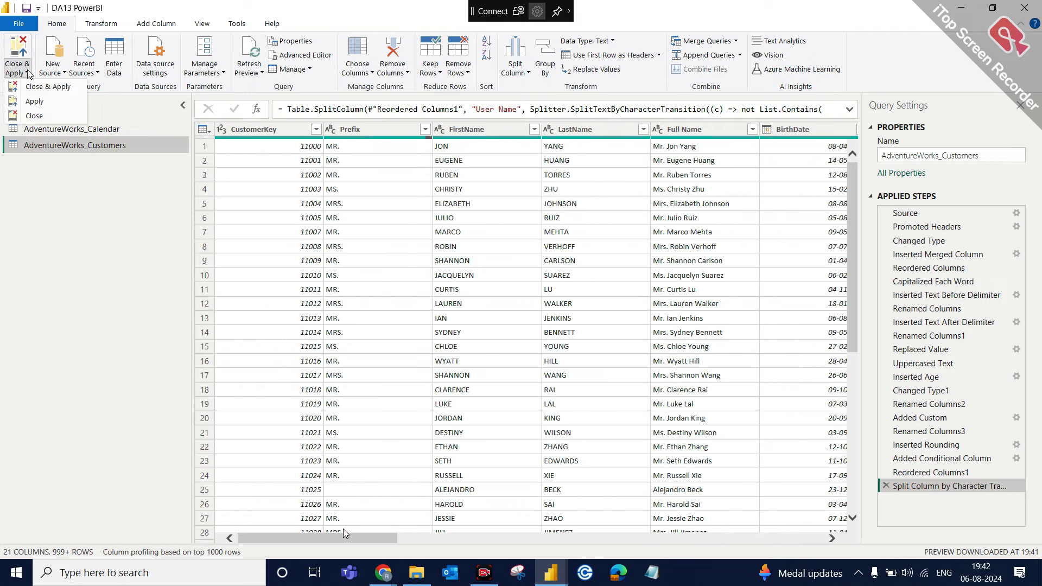
click(75, 274)
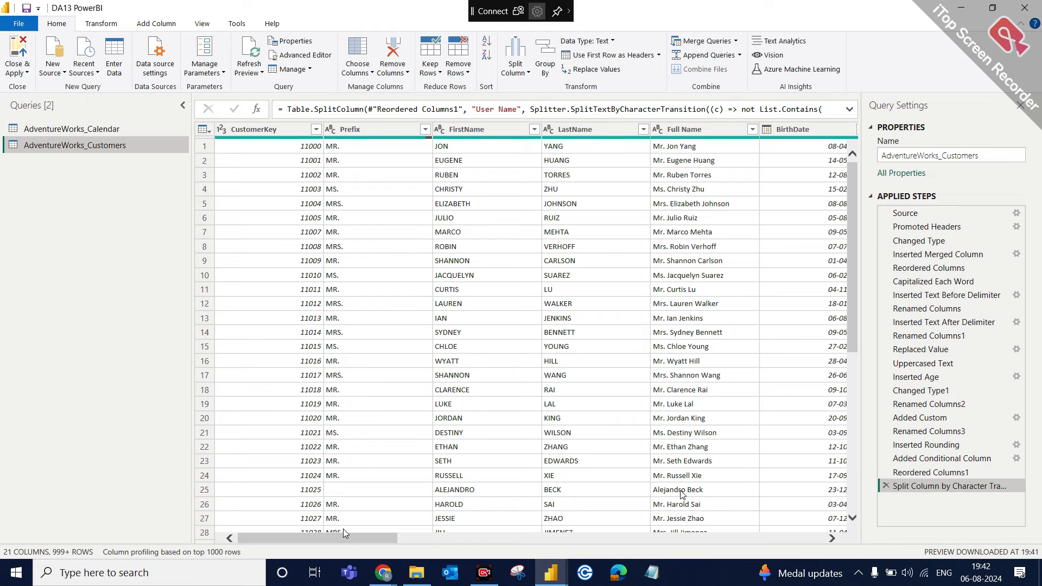
drag(362, 538, 802, 553)
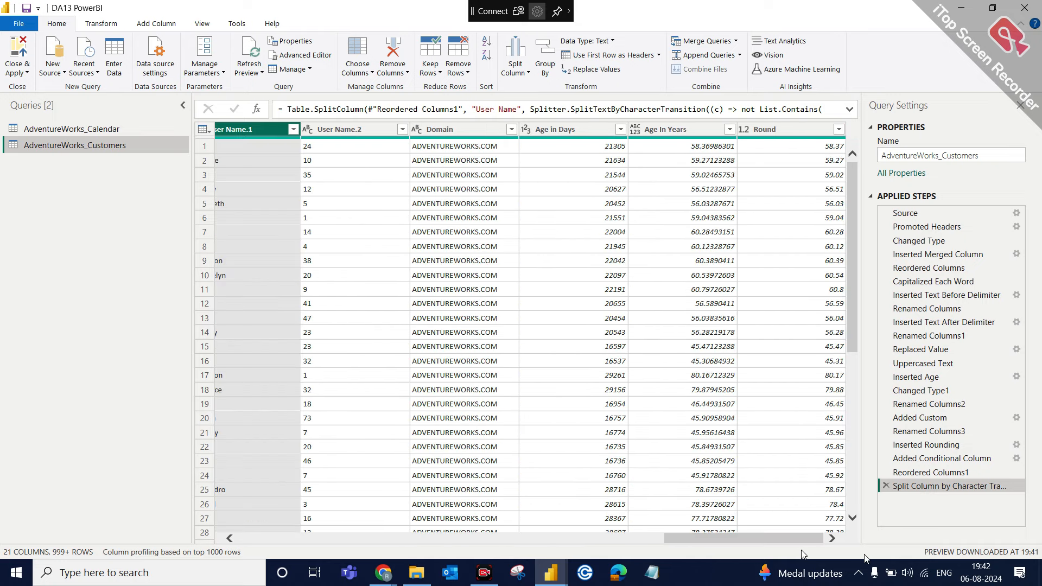
click(309, 539)
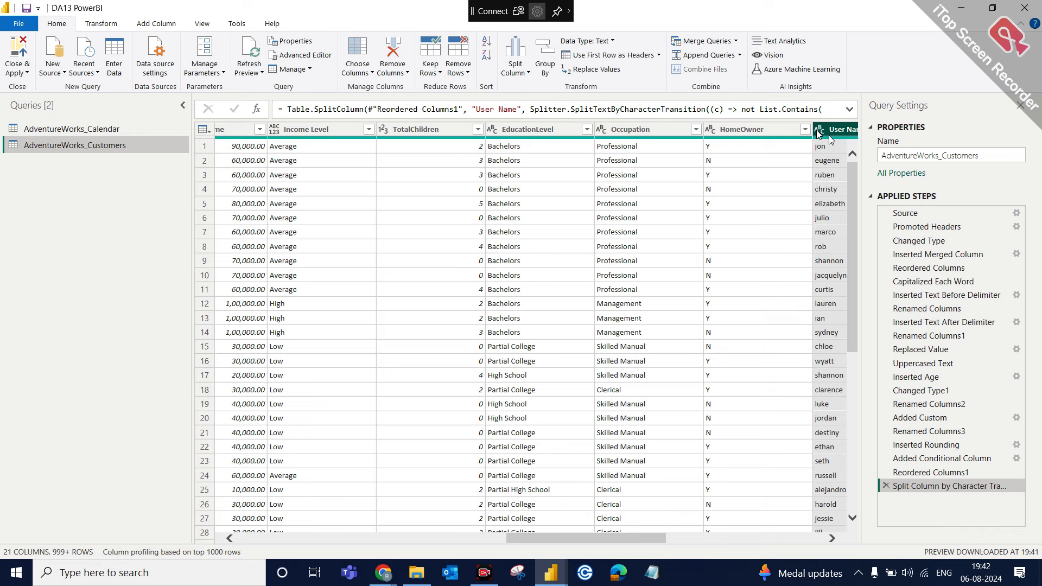
mouse_move(831, 140)
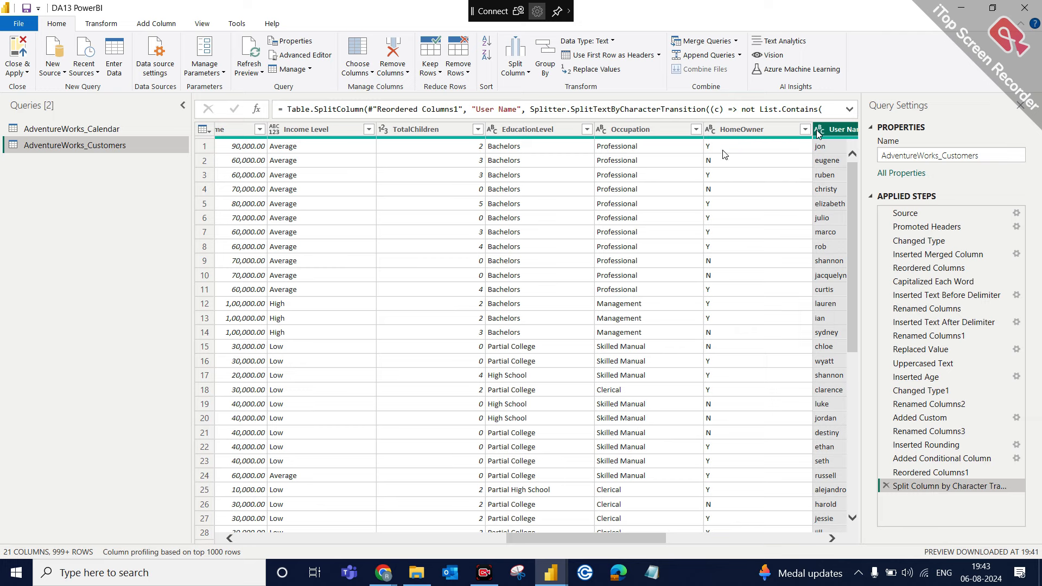
click(759, 130)
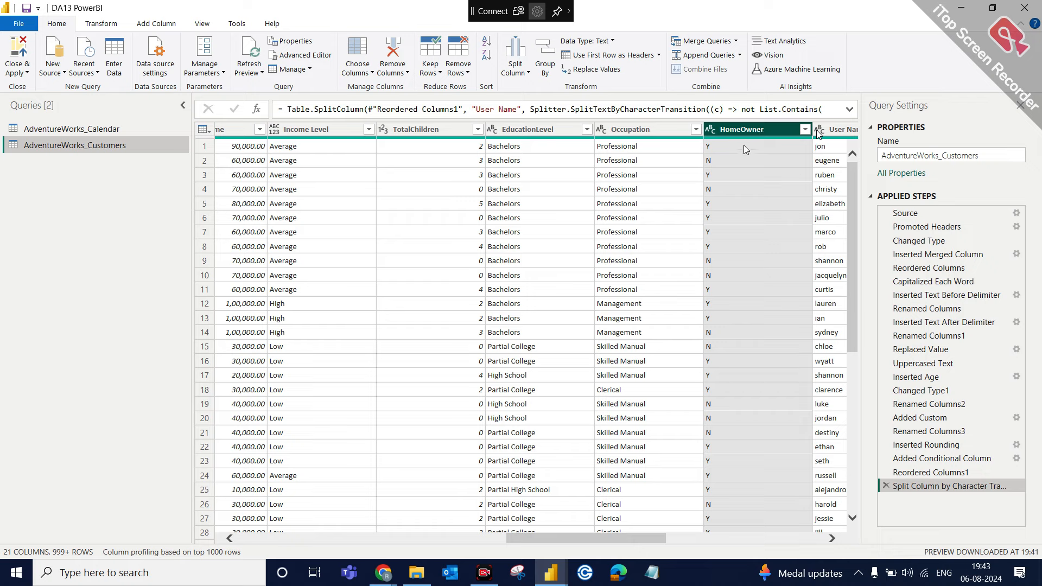
right_click(751, 133)
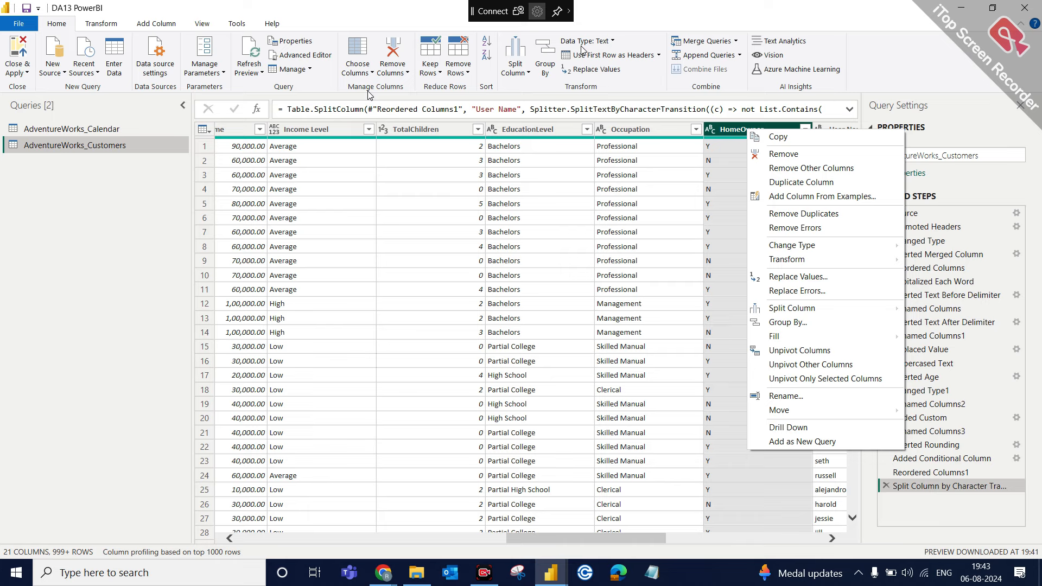
click(528, 76)
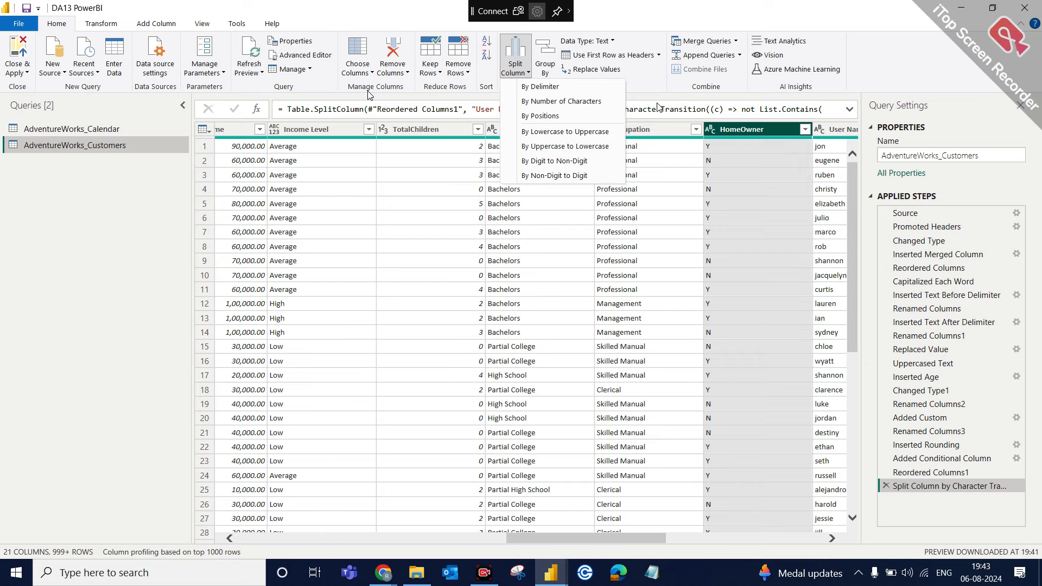
click(367, 94)
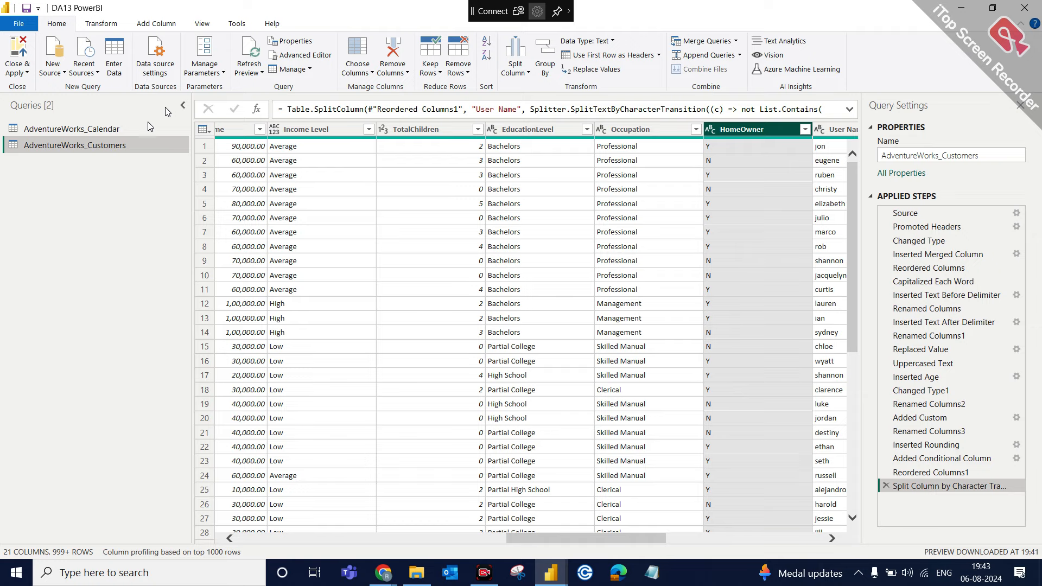
Step: Close the query editor and apply the pending query changes to load AdventureWorks_Customers into the model
click(26, 73)
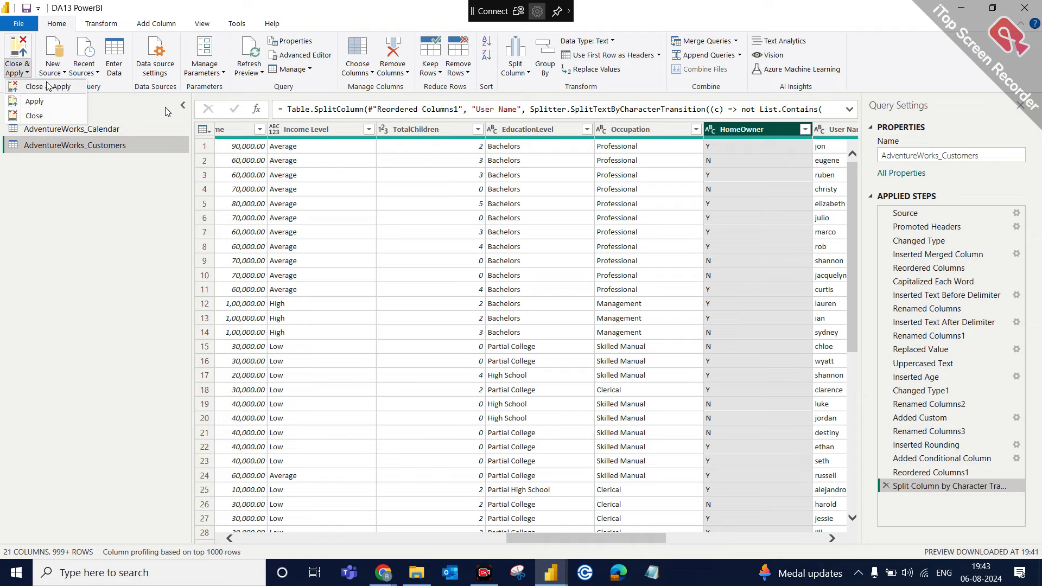
click(48, 86)
key(alt+Tab)
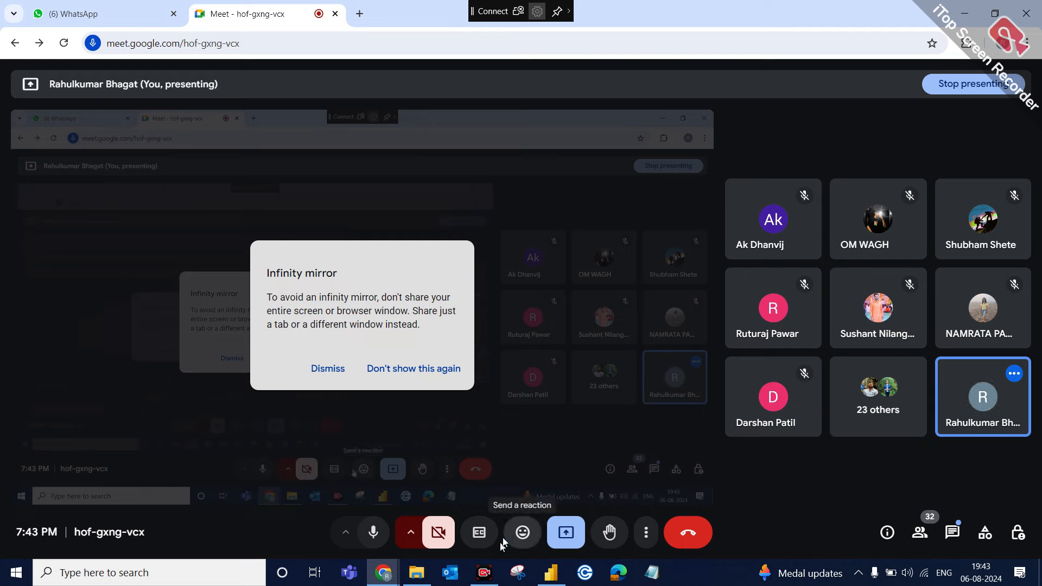
key(alt+Tab)
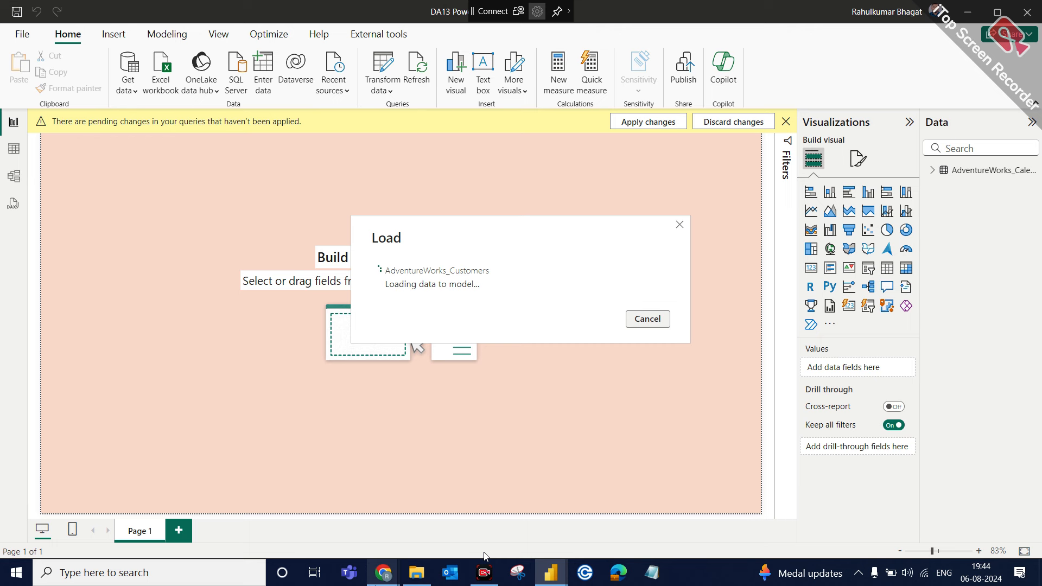
mouse_move(485, 556)
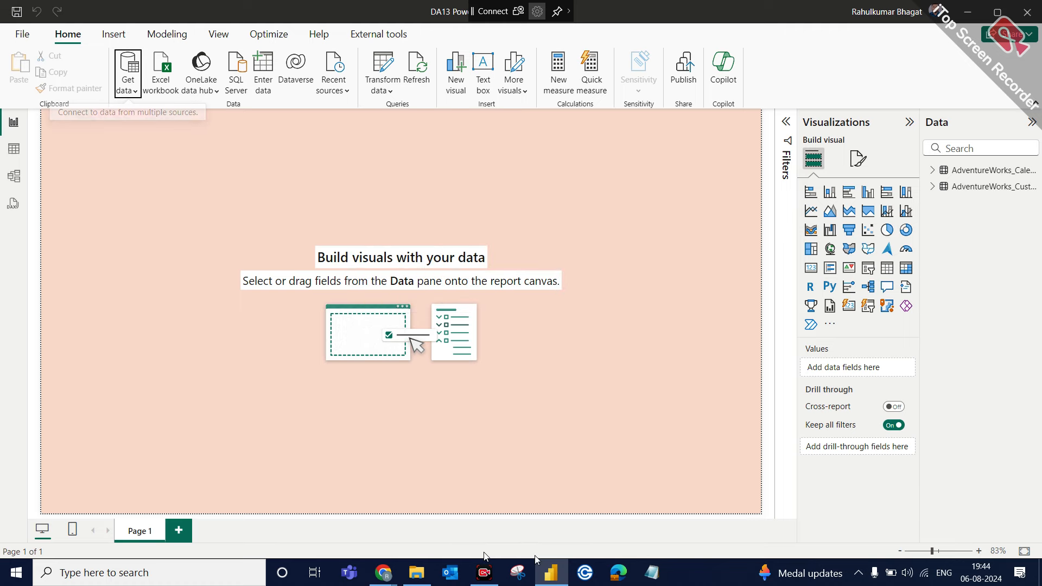
Step: Switch to the Google Meet call and show the first contributors in its participant list
mouse_move(383, 572)
click(354, 520)
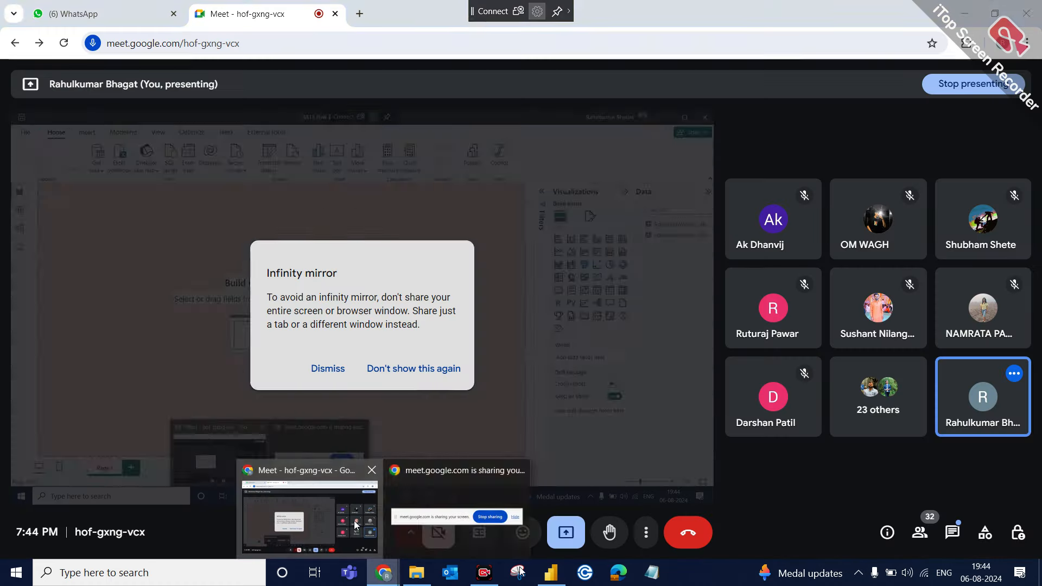
click(921, 525)
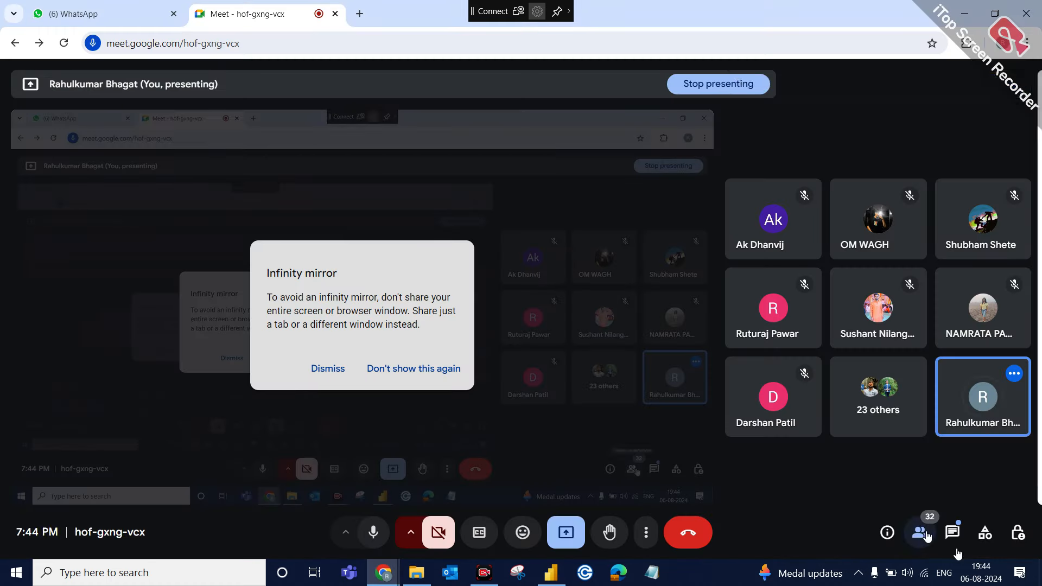
scroll(896, 317, down, 3)
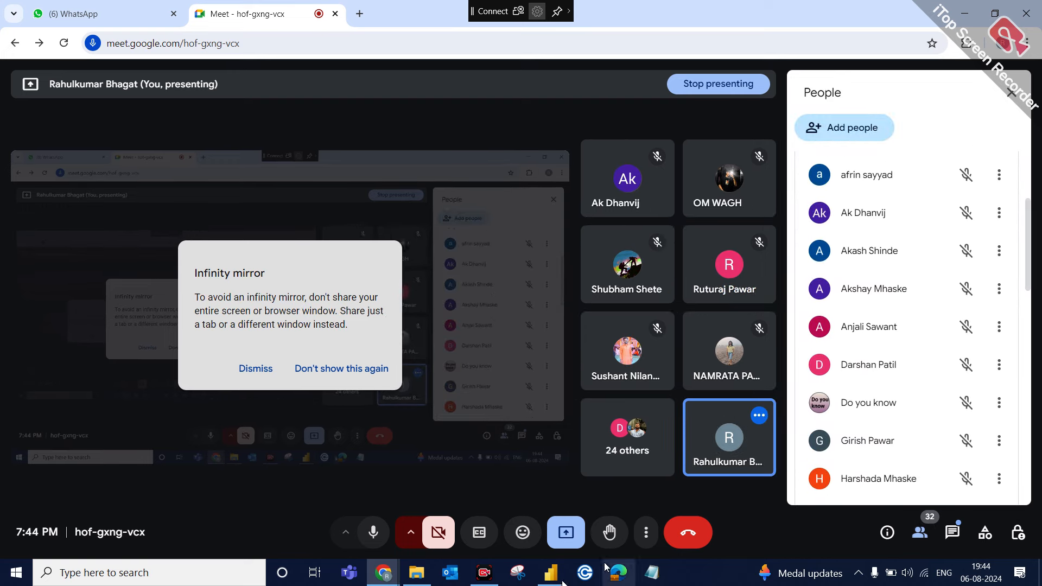
Step: Capture a rectangular snip of the visible participant list with Snipping Tool
click(525, 578)
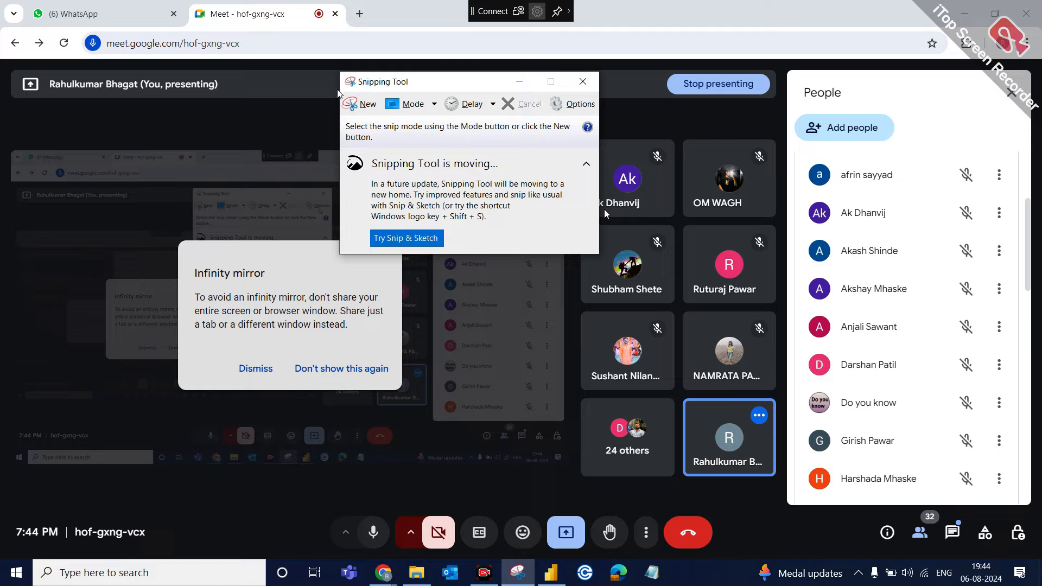
click(358, 105)
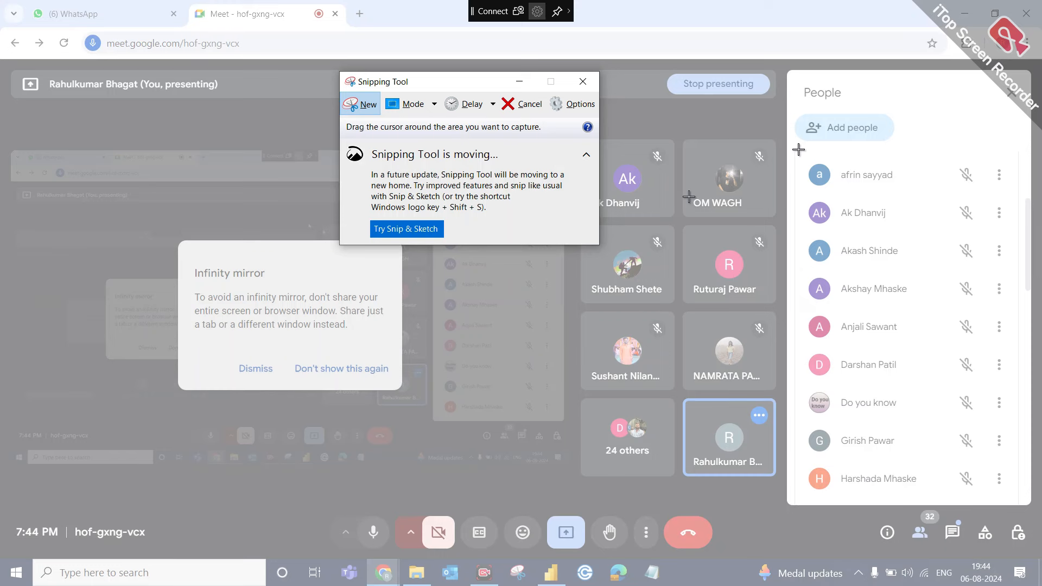
drag(797, 150, 1008, 500)
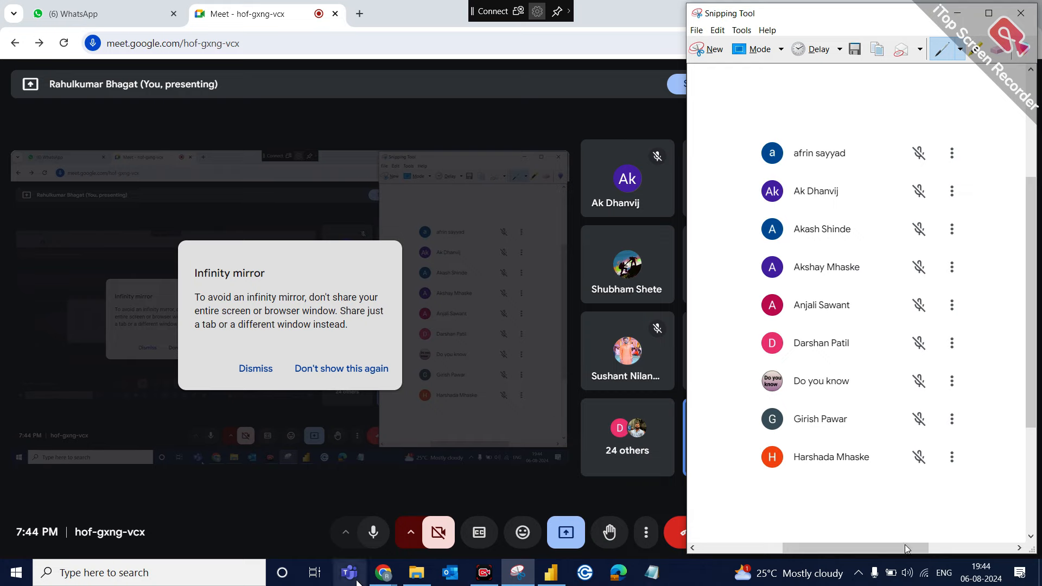
Step: Open Paint and paste the participant list snip onto the blank canvas
click(187, 577)
text(paint)
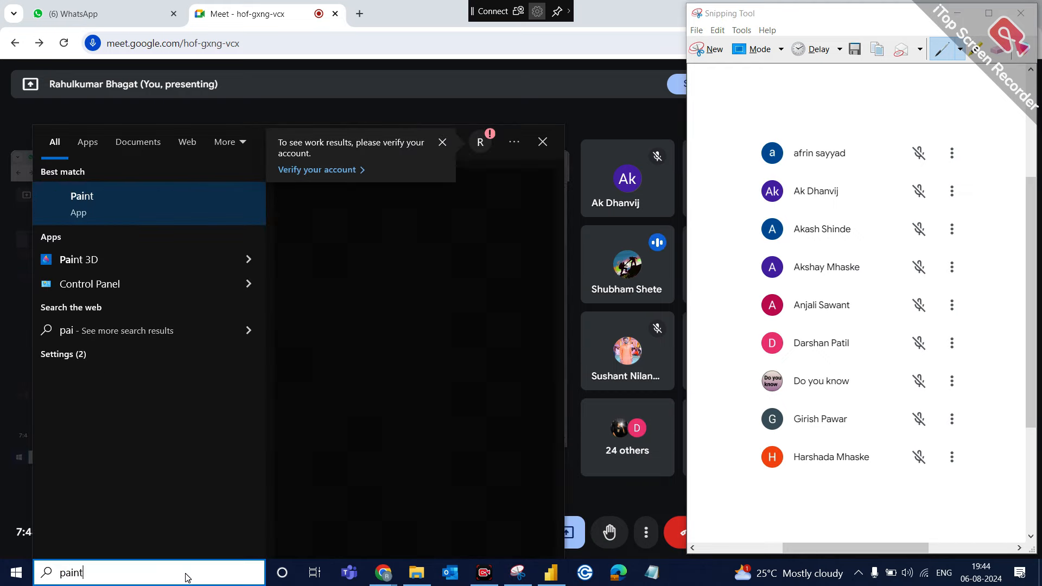
click(141, 206)
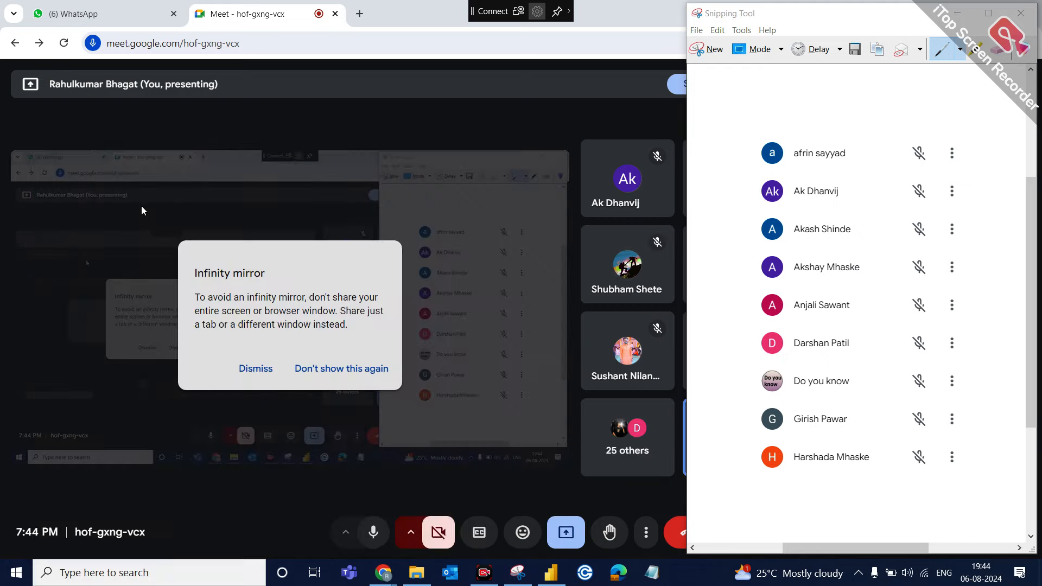
key(ctrl+v)
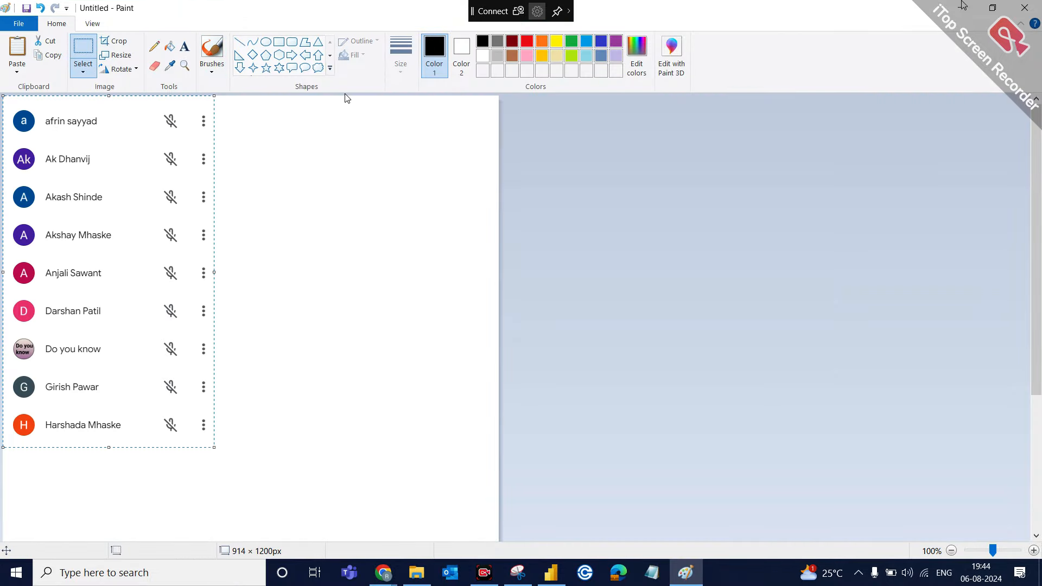
Step: Return to the Google Meet call and capture a rectangular snip of the middle section of the participant list with Snipping Tool
click(957, 12)
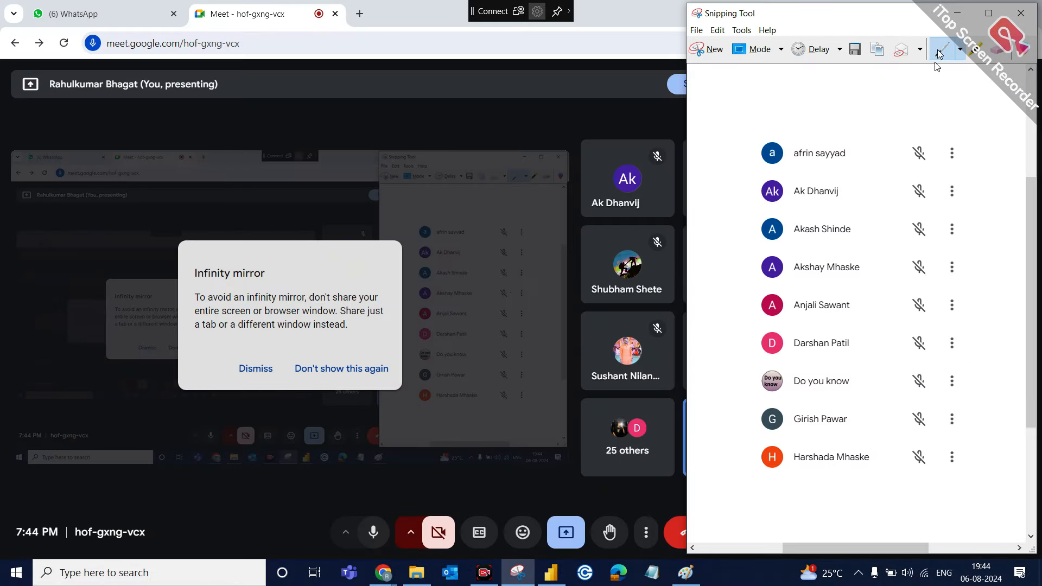
click(959, 8)
scroll(886, 389, down, 7)
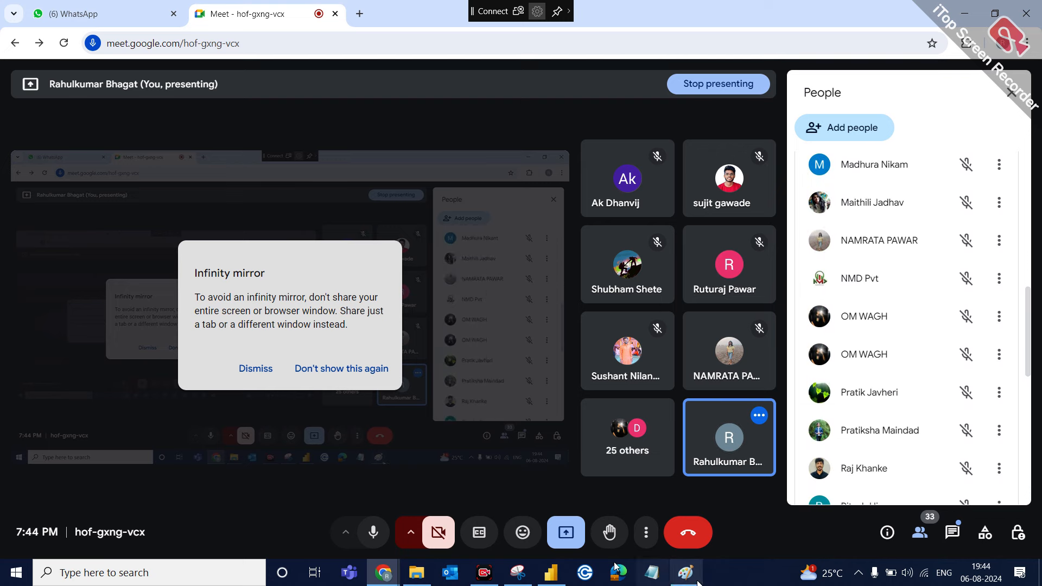
click(519, 574)
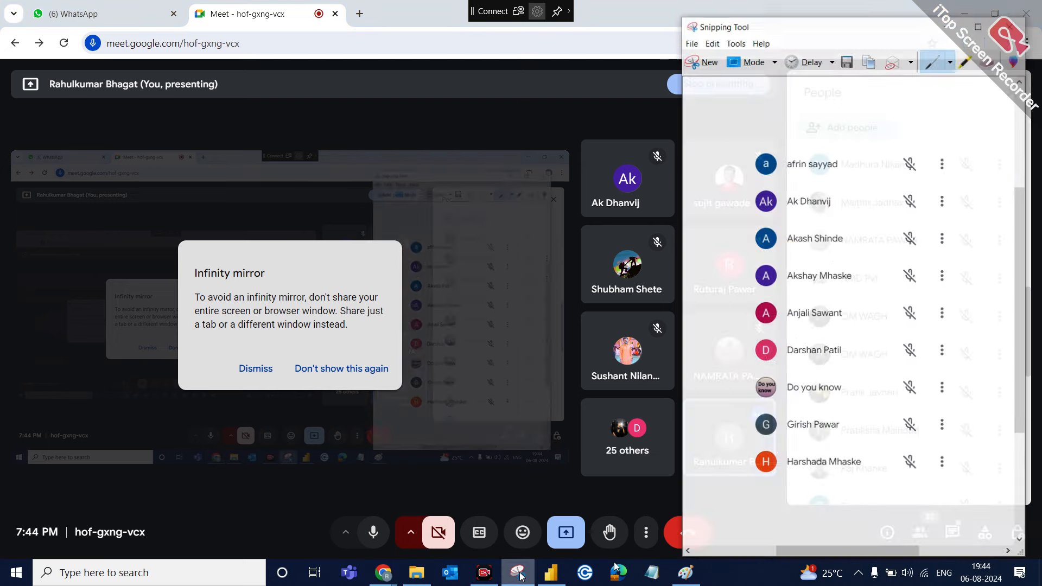
click(712, 55)
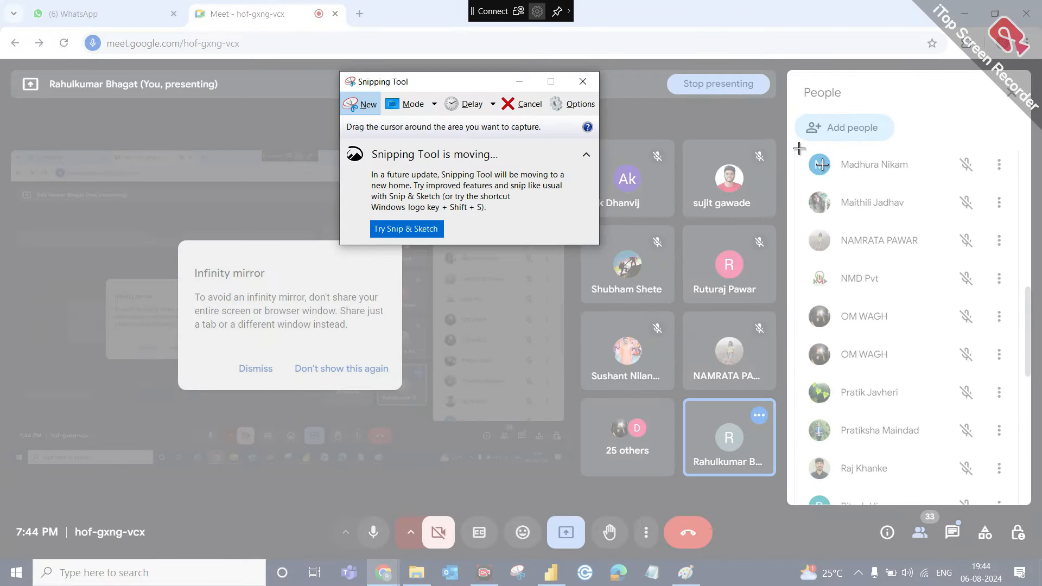
drag(798, 148, 1020, 497)
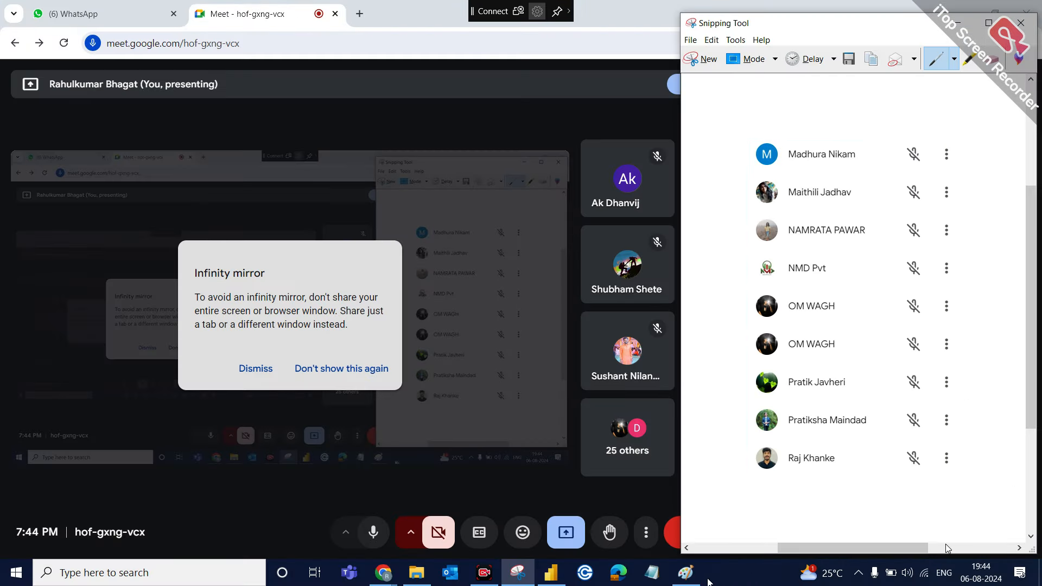
Step: Switch to Paint, paste the second participant snip, and place it beside the first one at the top of the canvas
click(685, 572)
key(ctrl+v)
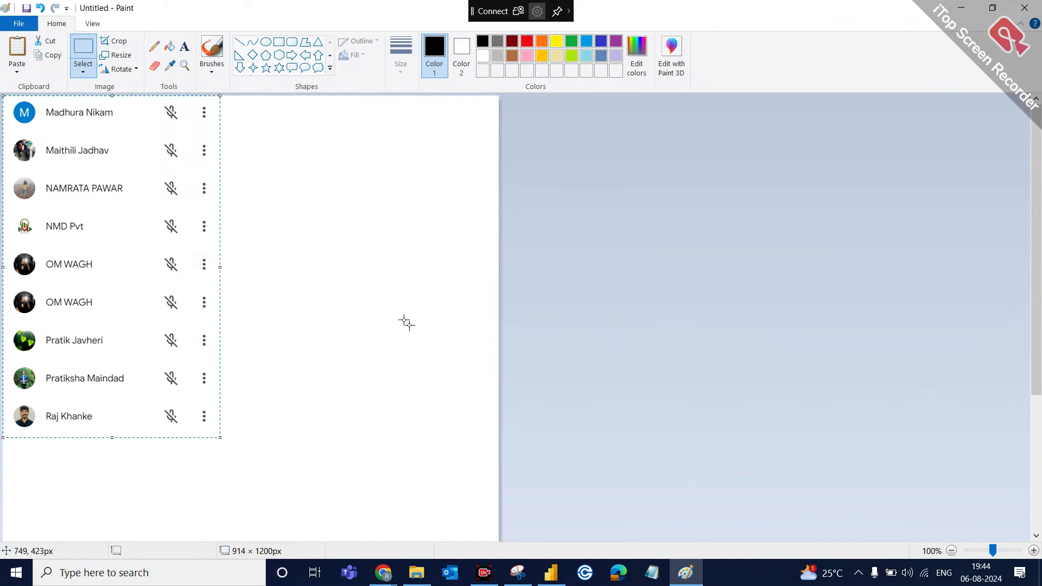
drag(209, 211, 454, 209)
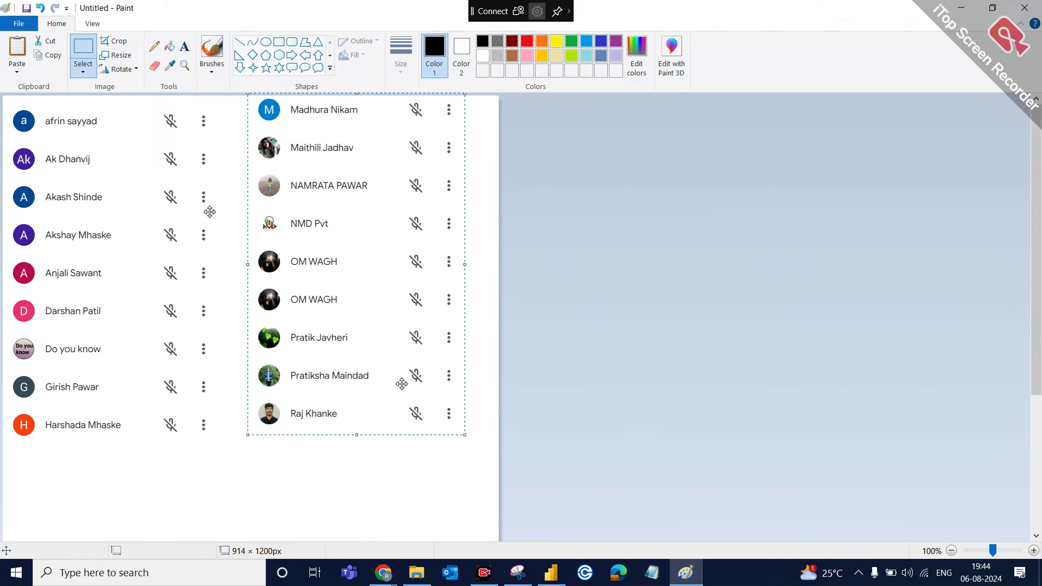
Step: Capture a snip of the next group of participants further down the Google Meet list, and switch back to Paint
mouse_move(383, 572)
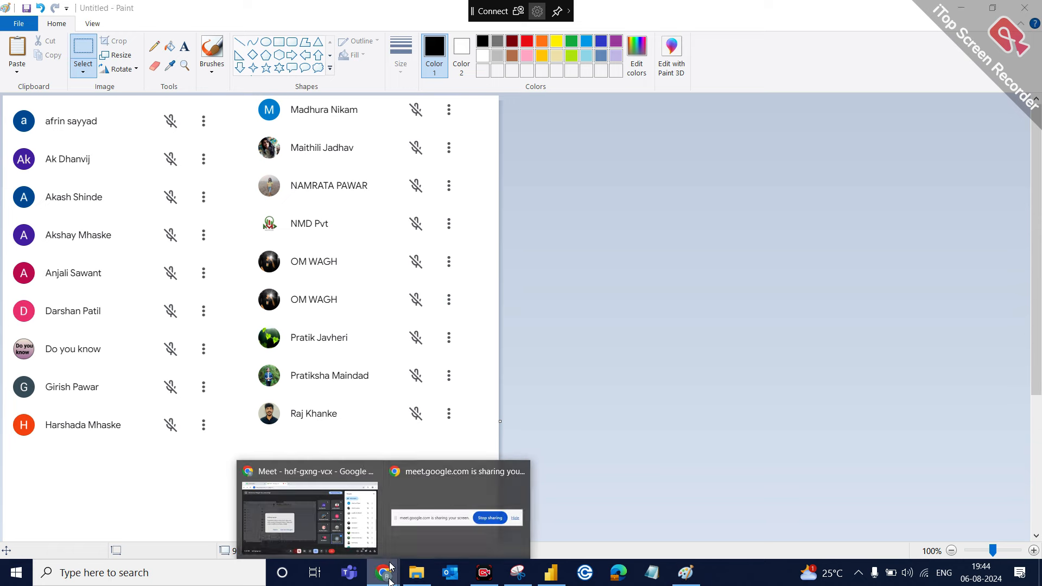
click(373, 554)
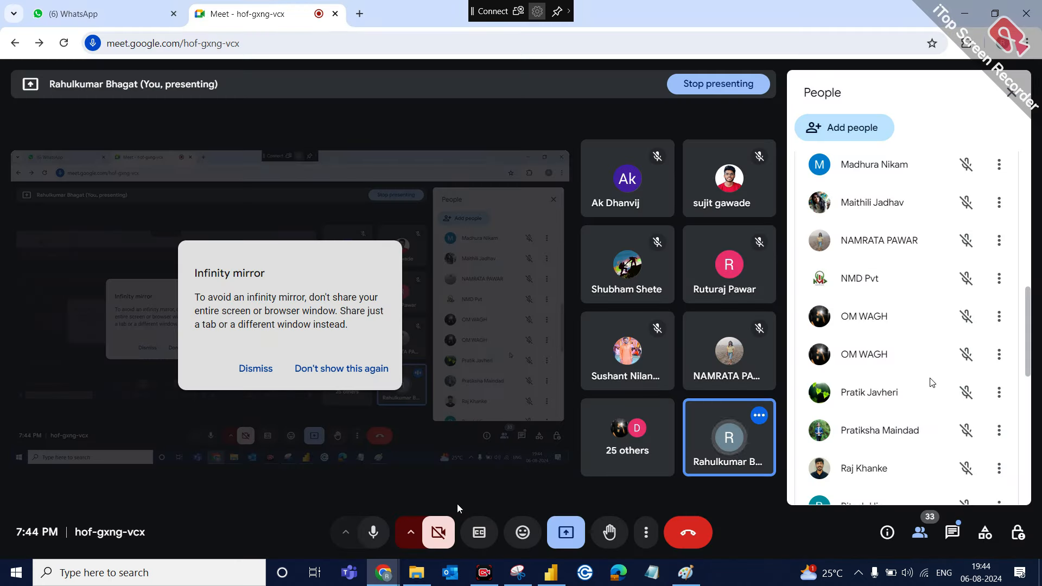
scroll(930, 380, down, 4)
scroll(931, 383, down, 2)
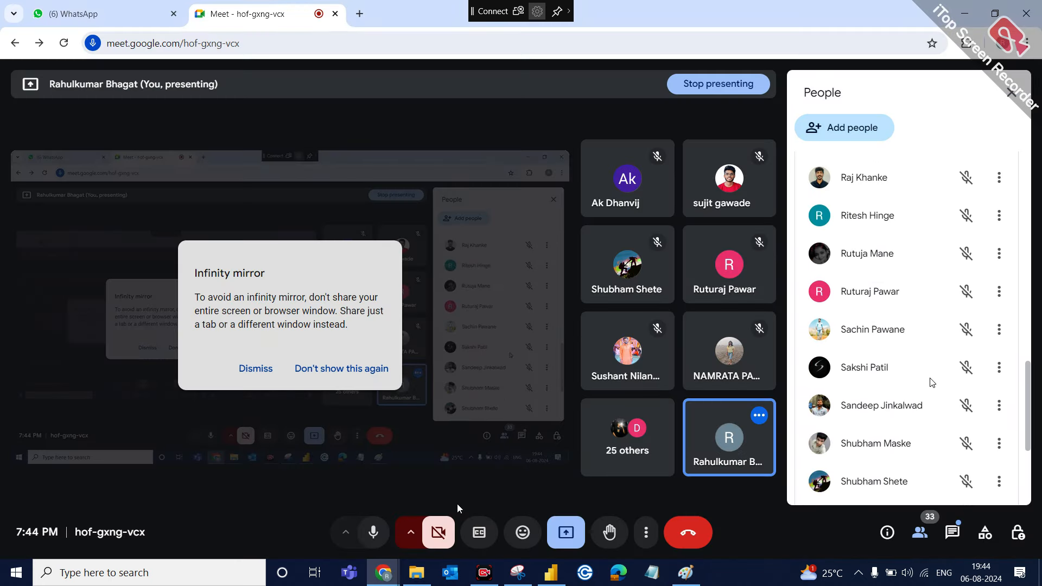
click(686, 571)
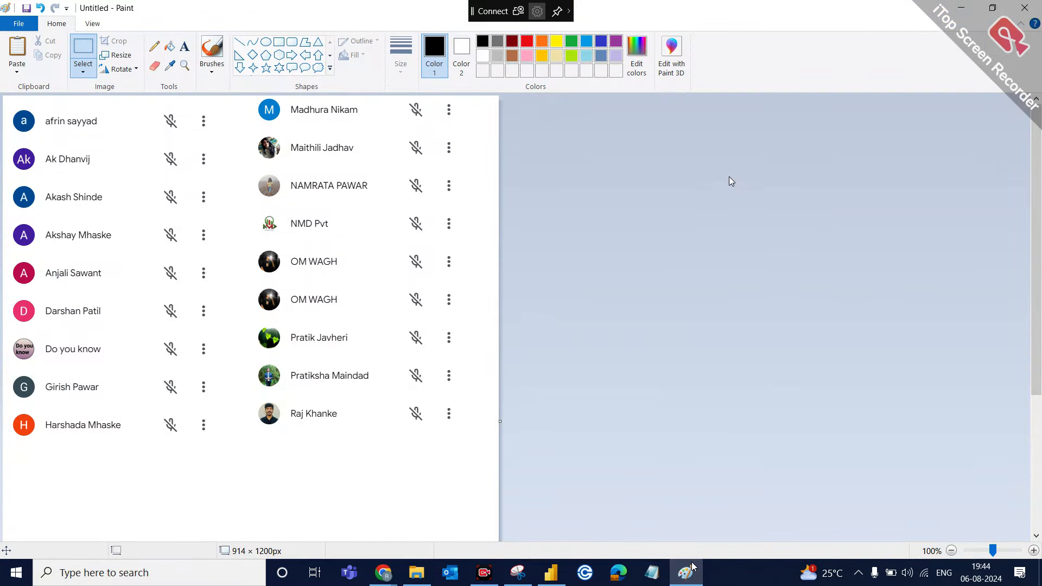
click(961, 9)
scroll(938, 282, down, 1)
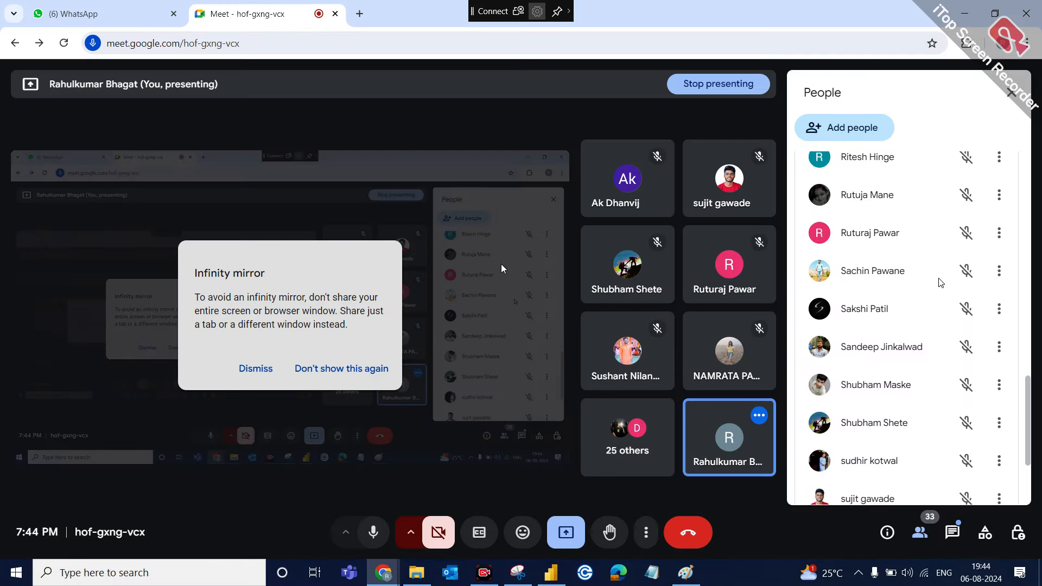
click(518, 572)
click(696, 64)
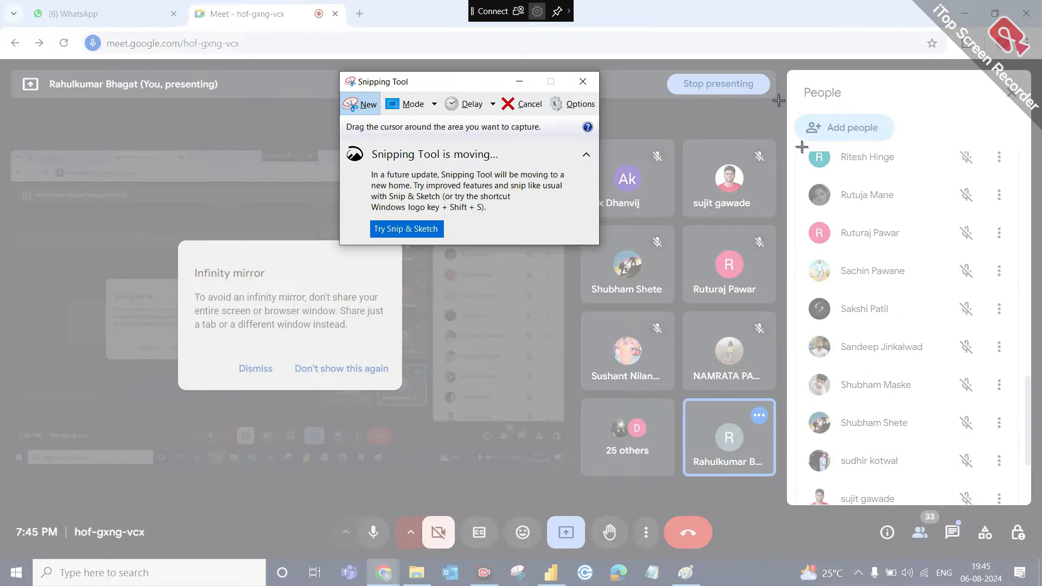
drag(802, 147, 1012, 505)
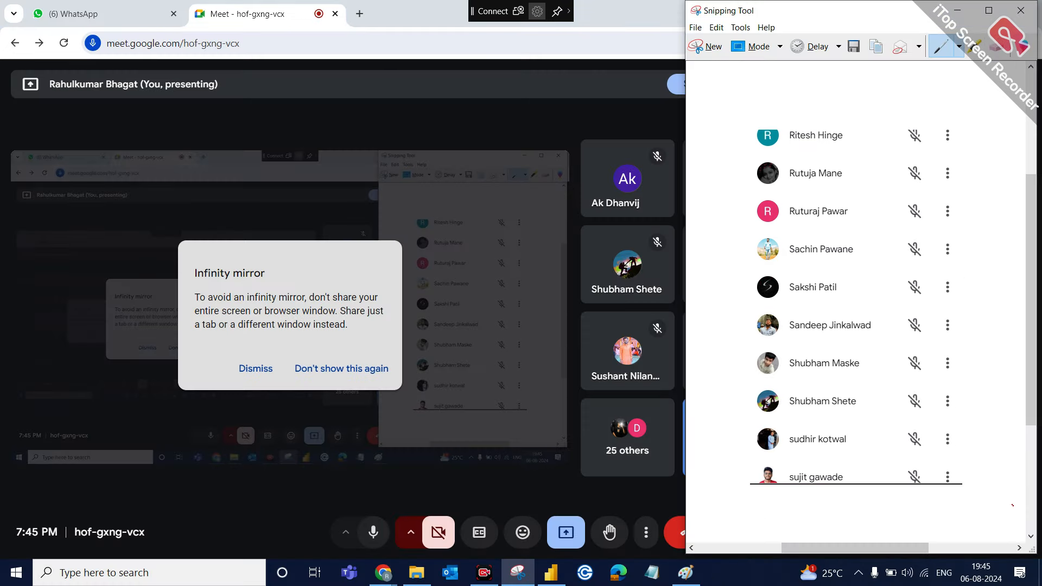
click(685, 573)
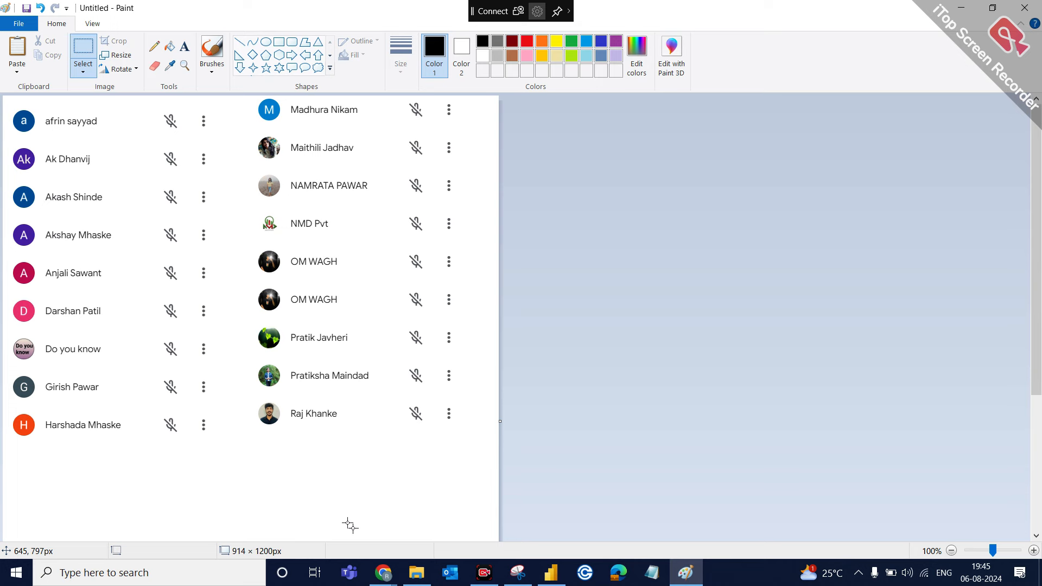
key(ctrl+v)
drag(86, 269, 291, 572)
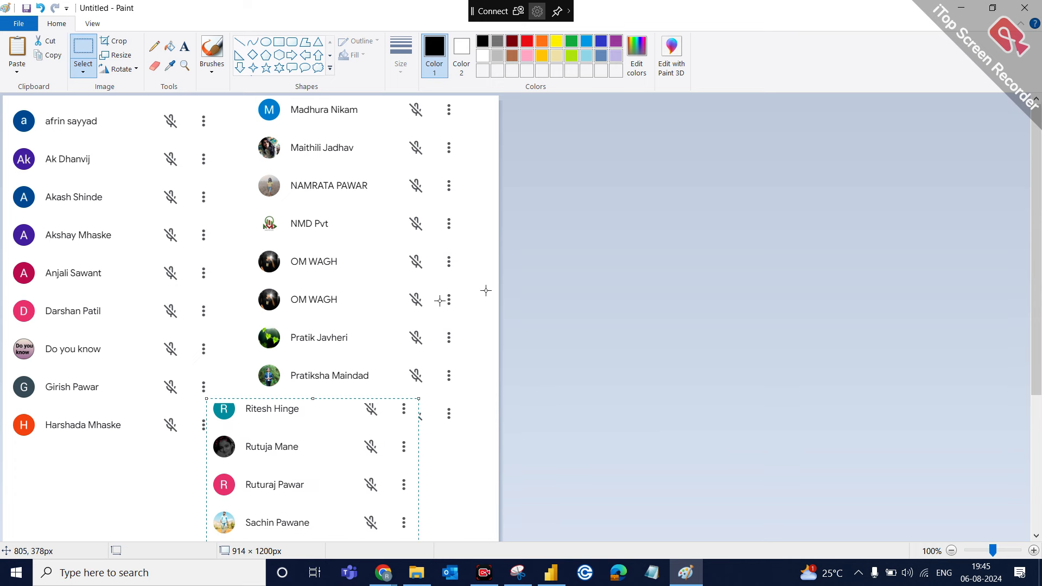
scroll(439, 302, down, 1)
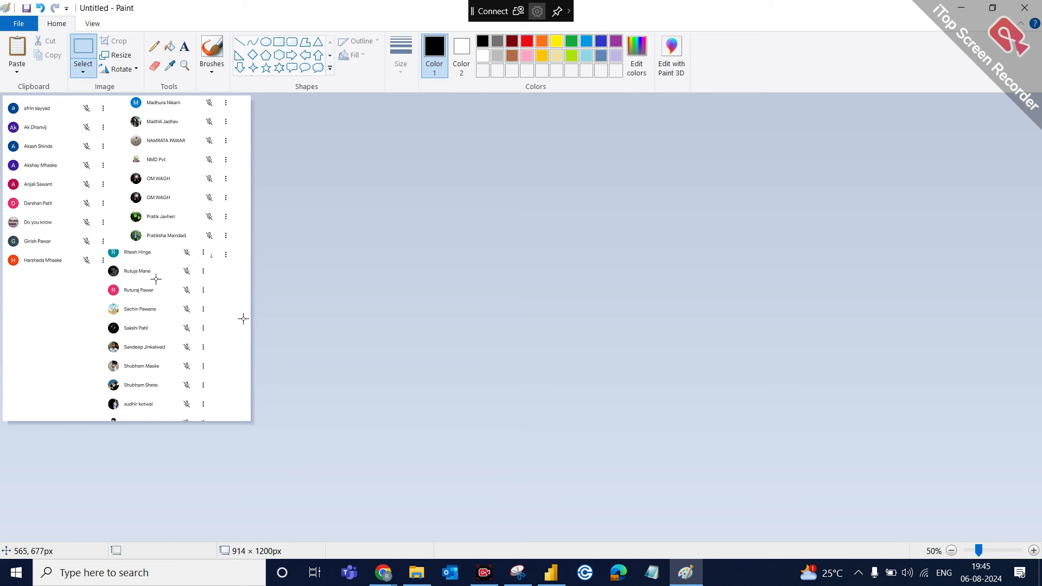
drag(157, 279, 116, 321)
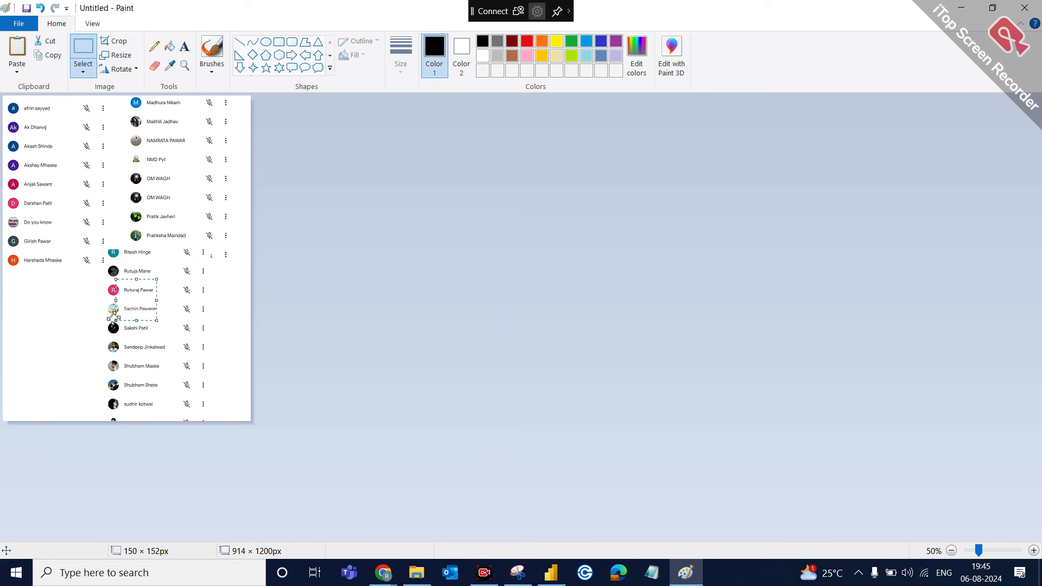
click(111, 316)
key(ctrl+z)
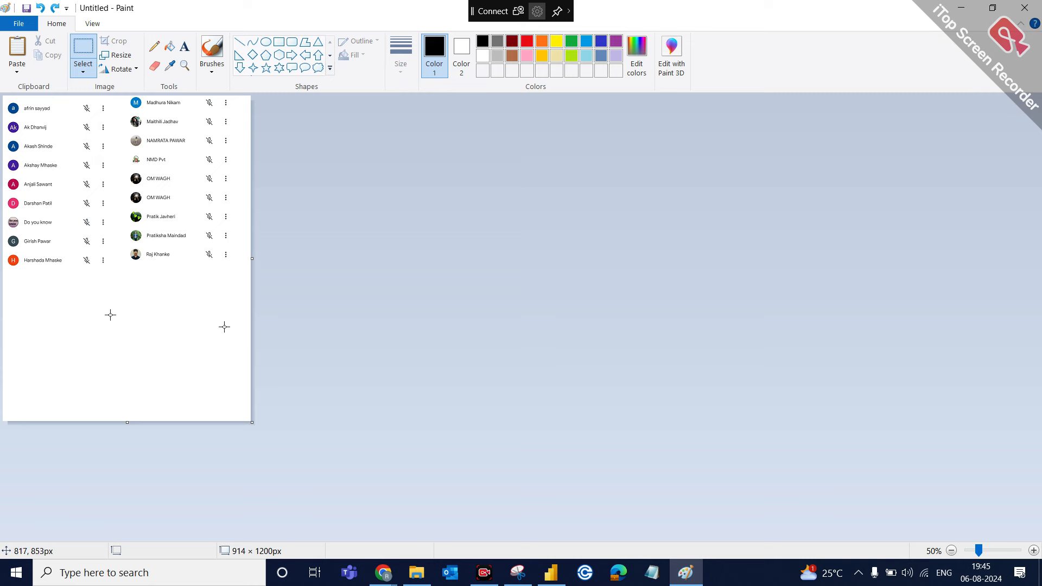
Step: Paste the third participant snip beneath the first one and shrink it to about 394 × 540 px to fit the canvas
key(ctrl+v)
drag(100, 256, 86, 416)
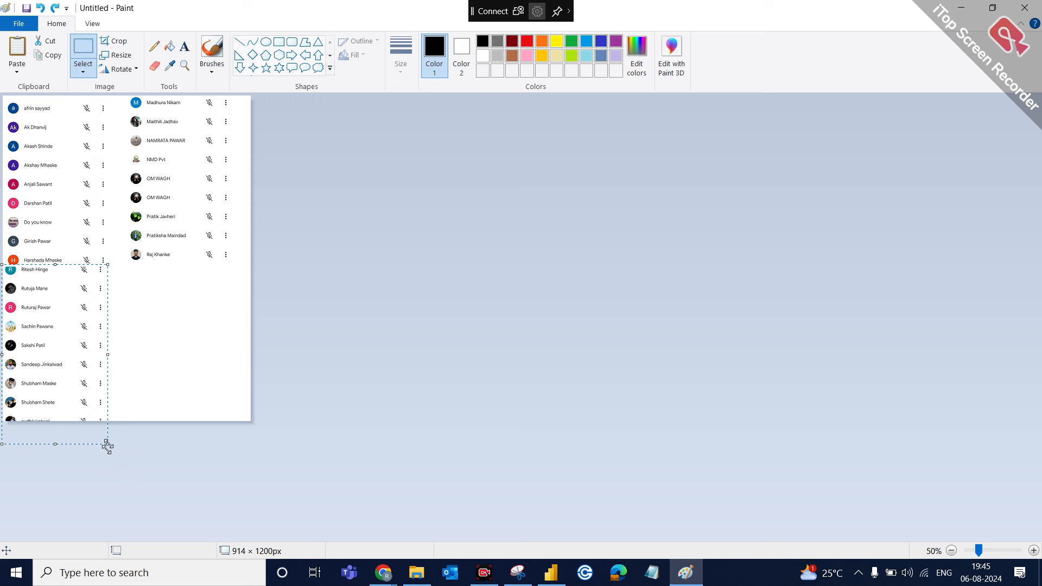
drag(107, 445, 108, 410)
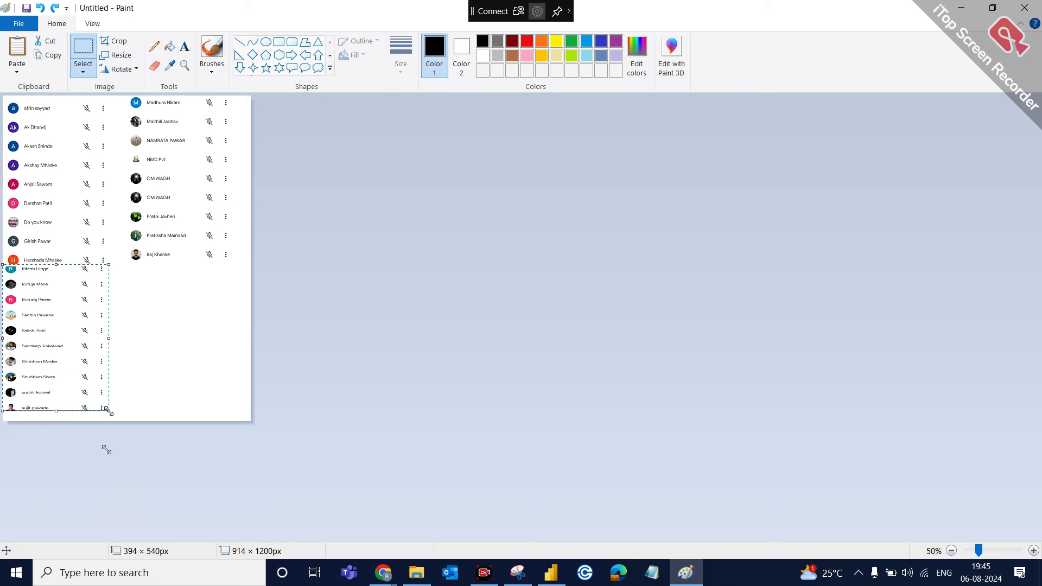
click(201, 396)
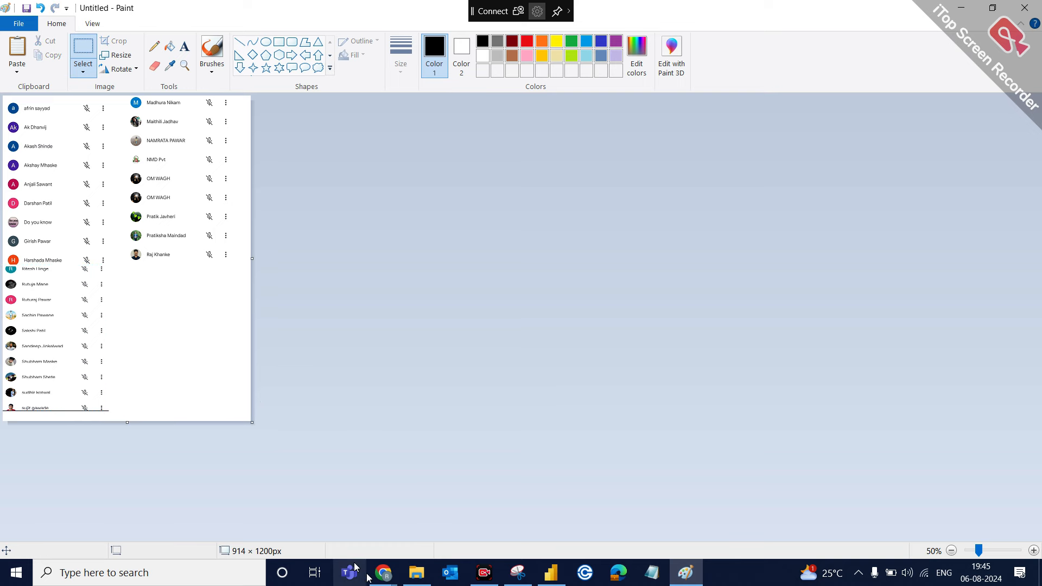
Step: Switch to Google Meet and capture a snip of the last three participants at the end of the list with Snipping Tool
mouse_move(379, 571)
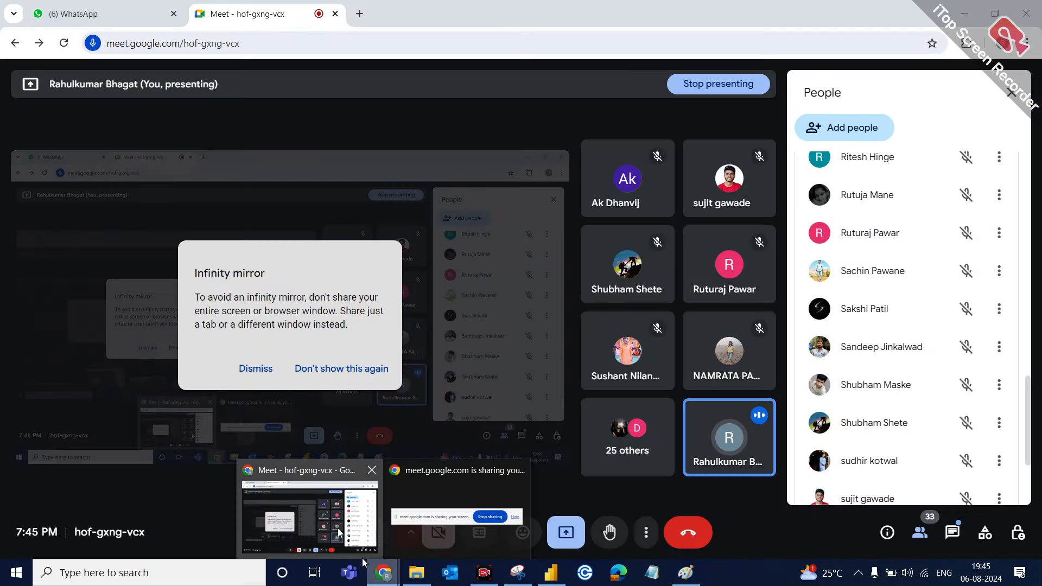
click(362, 557)
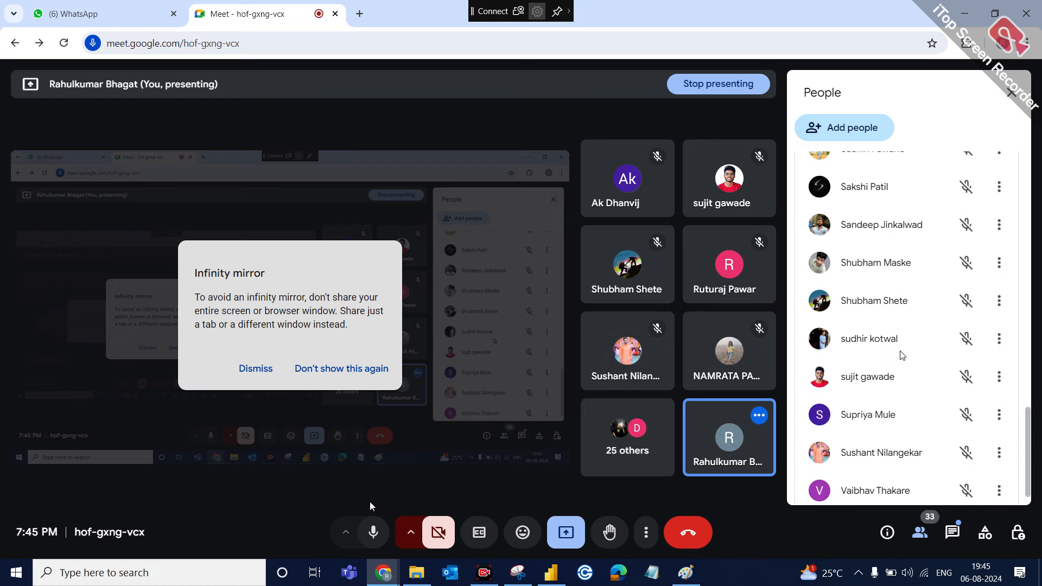
scroll(900, 351, down, 1)
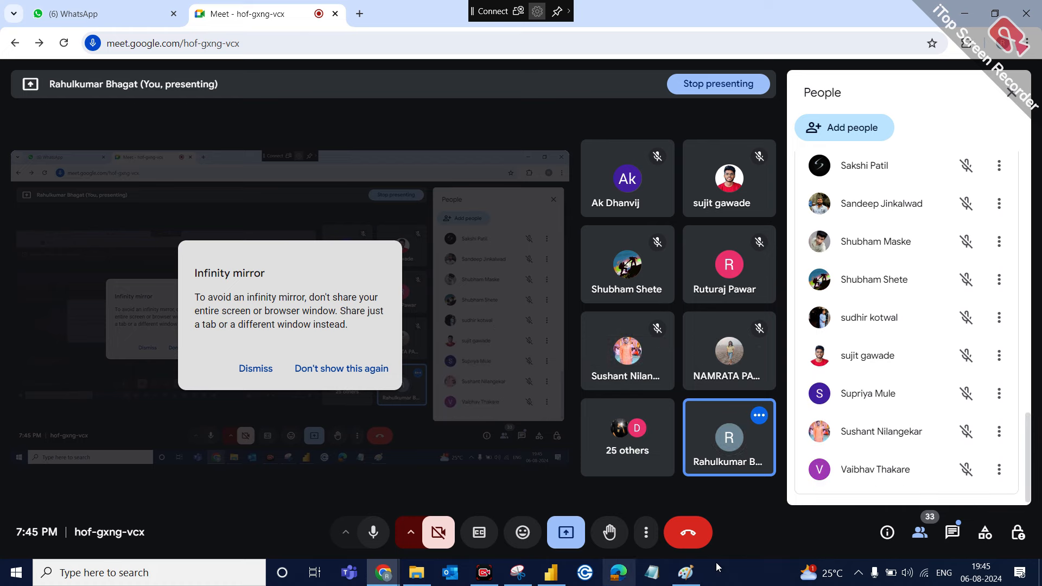
click(519, 578)
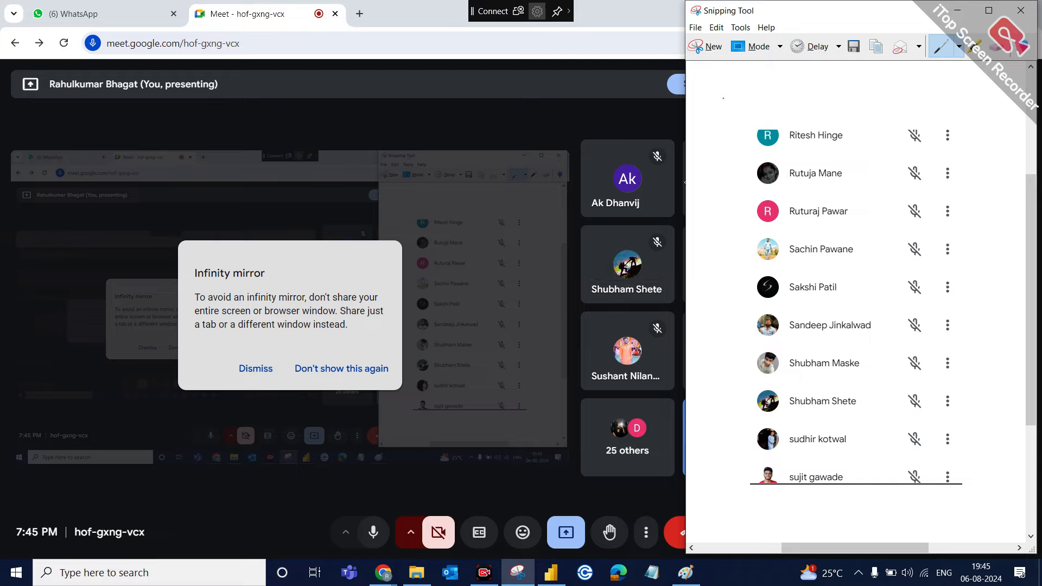
click(708, 47)
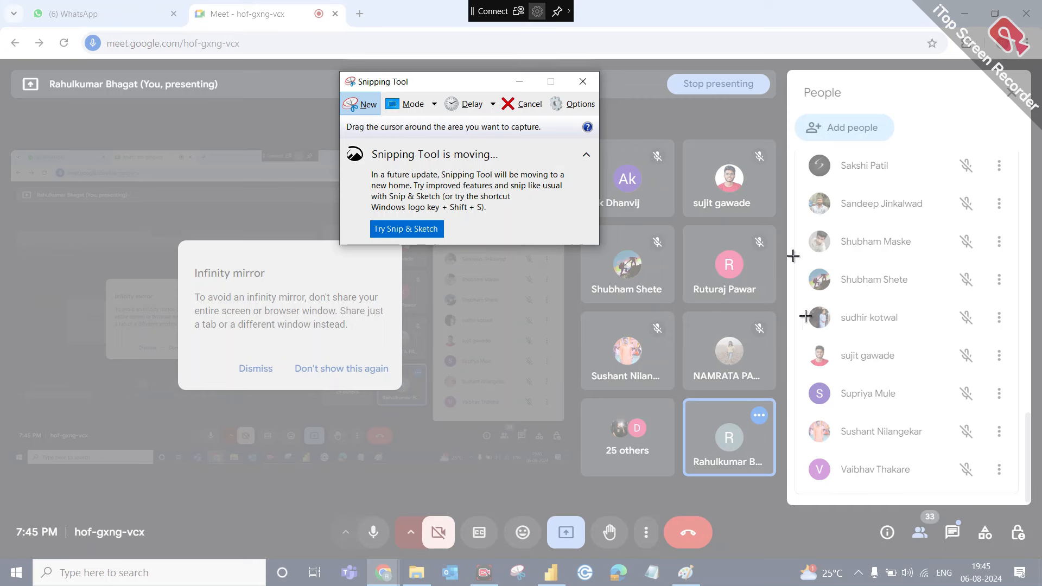
drag(794, 365, 1008, 491)
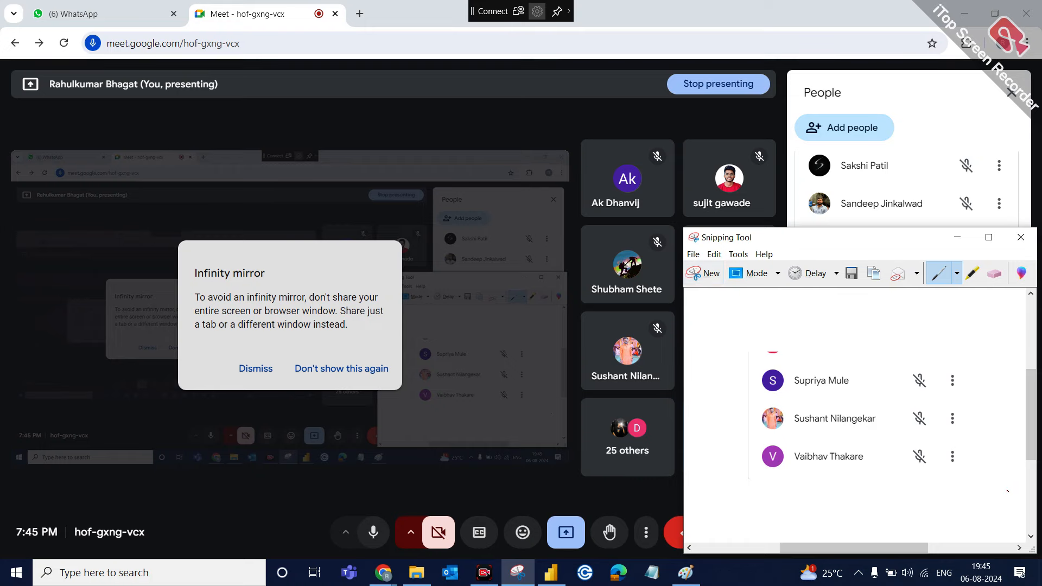
Step: Switch to Paint, paste the snip of the last three participants, and place it in the empty area beneath the second snip
click(677, 582)
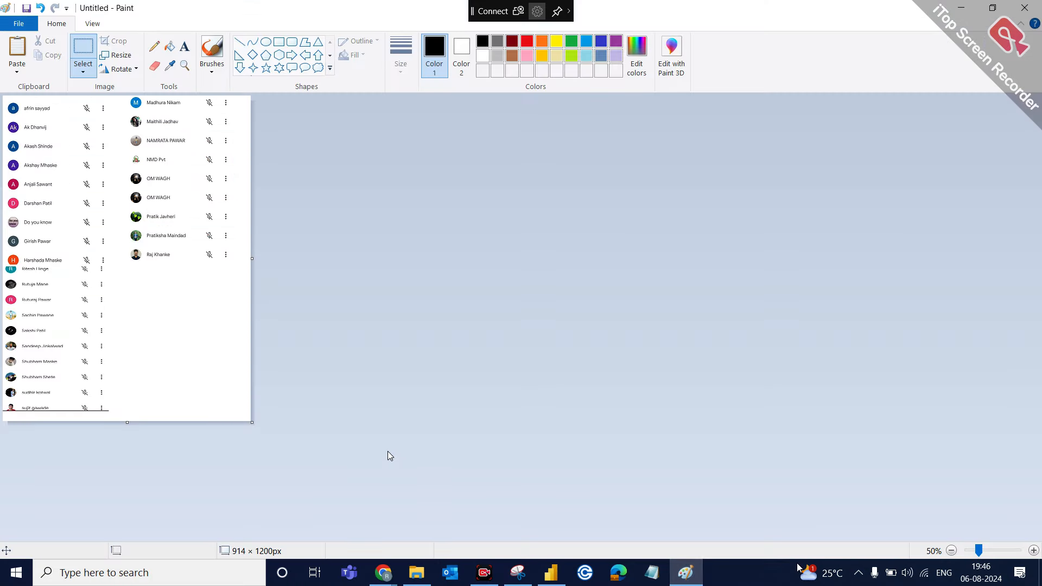
key(ctrl+v)
drag(41, 116, 162, 329)
click(208, 289)
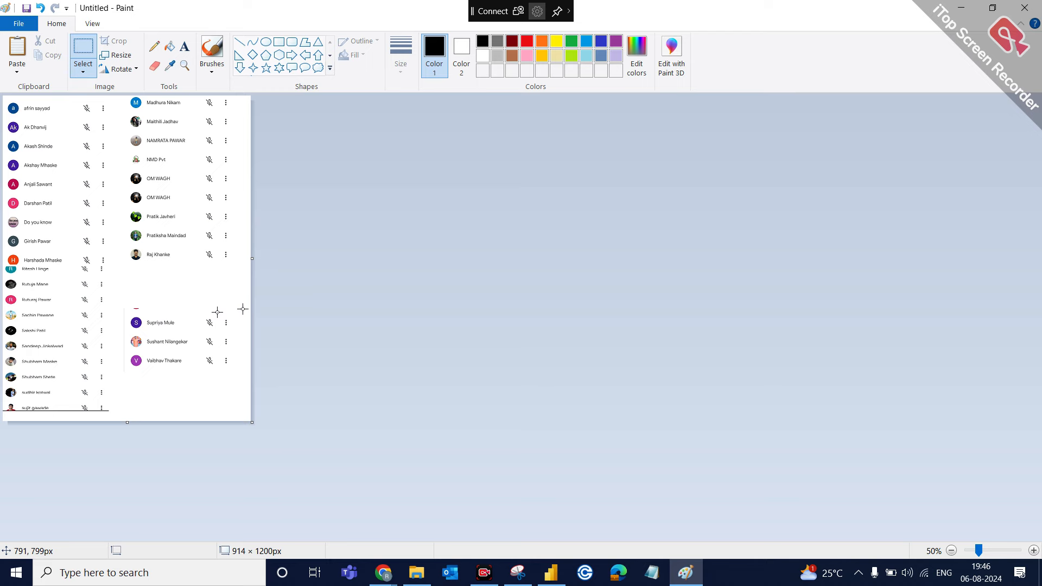
Step: Switch back to the Google Meet call with its participant list
click(383, 572)
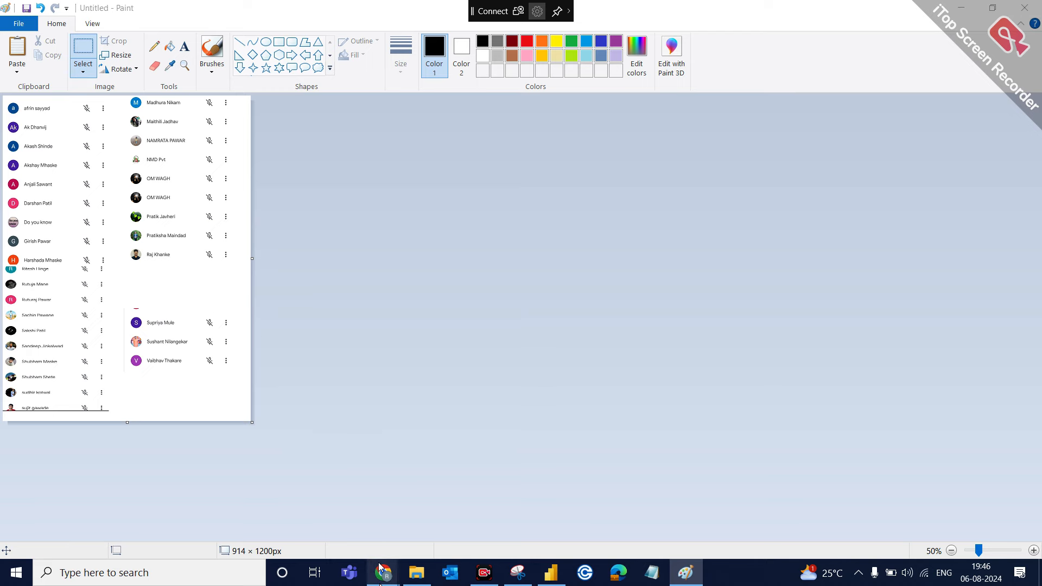
click(364, 555)
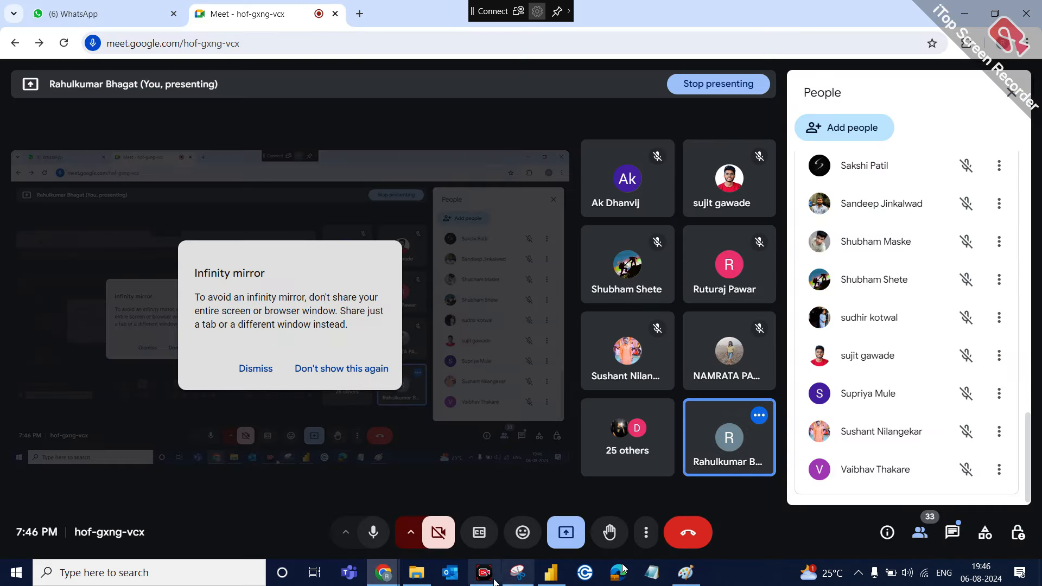